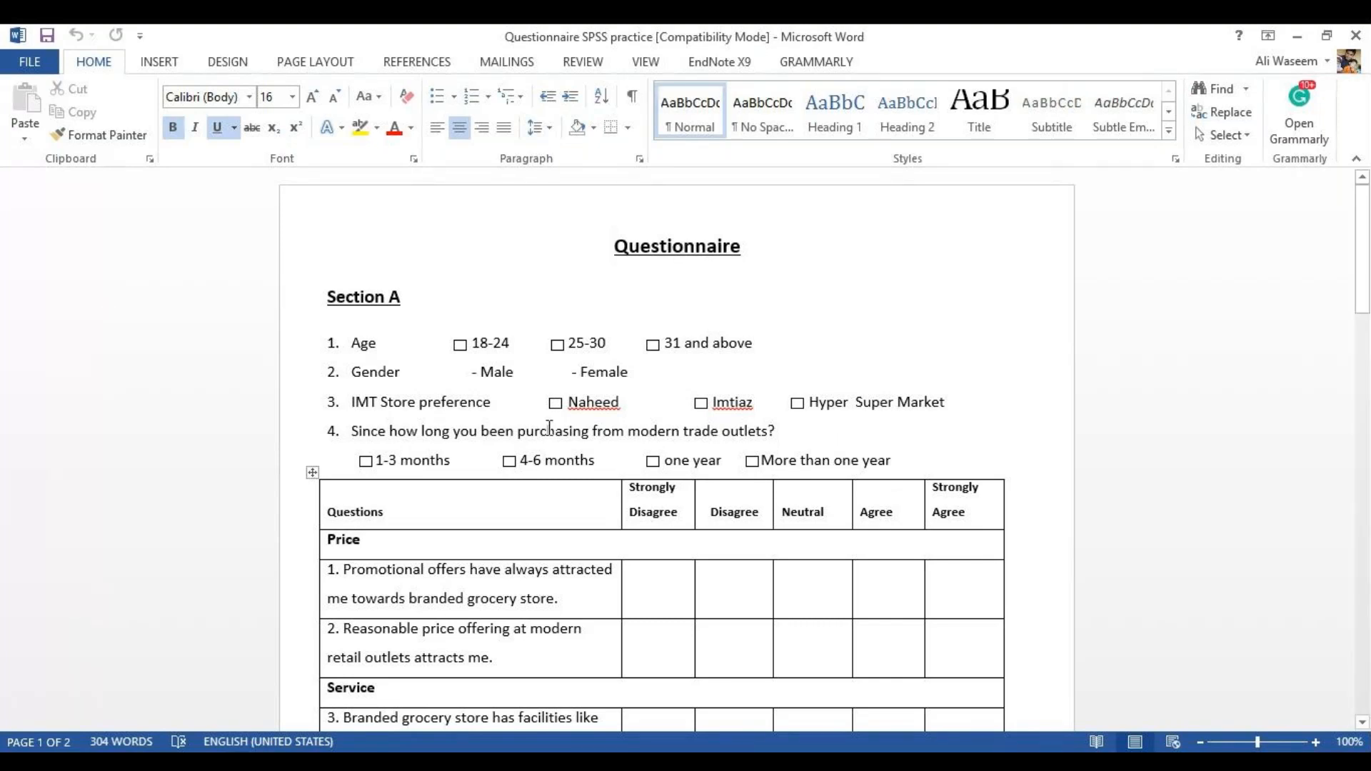
- Read through the whole questionnaire, from the Section A questions to the rated statements on the second page
{"action": "scroll", "coordinate": [546, 491], "scroll_direction": "down", "scroll_amount": 5}
{"action": "scroll", "coordinate": [552, 486], "scroll_direction": "down", "scroll_amount": 9}
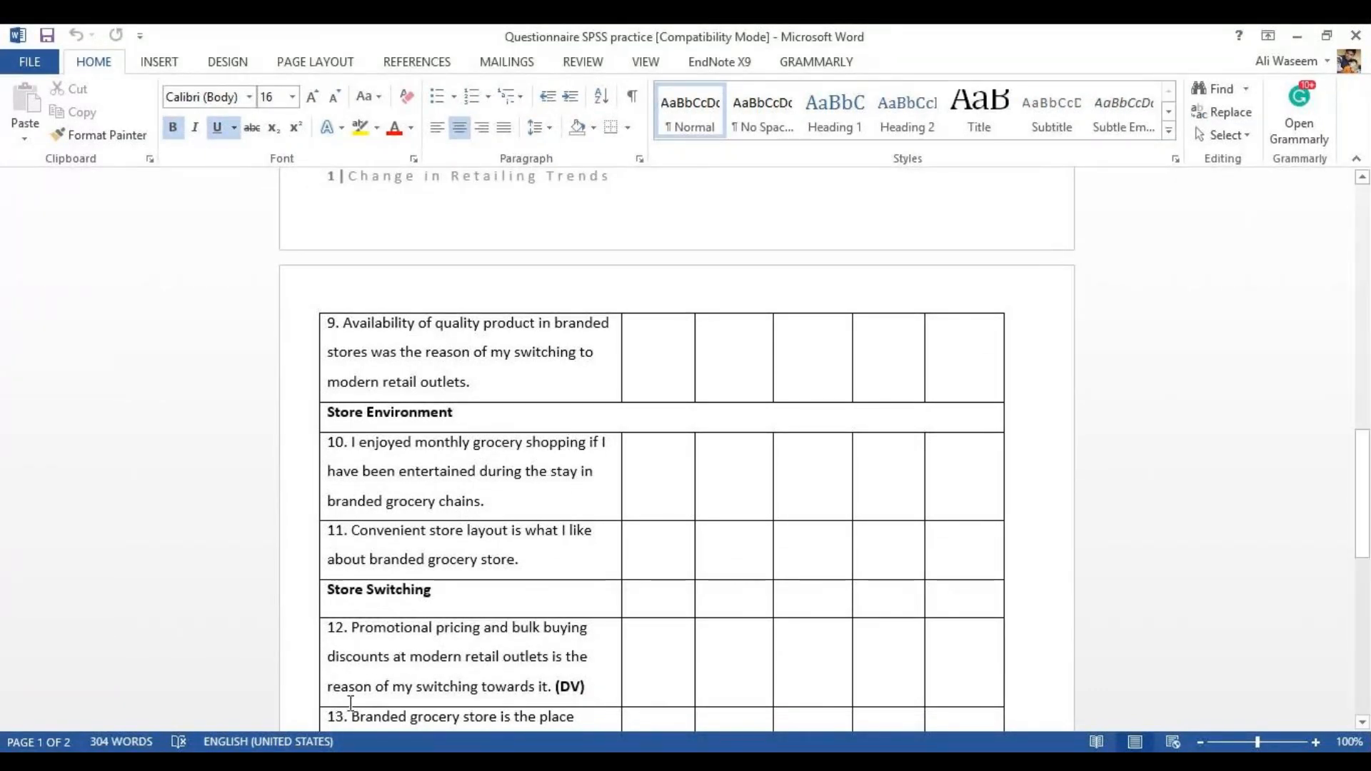
{"action": "left_click", "coordinate": [350, 766]}
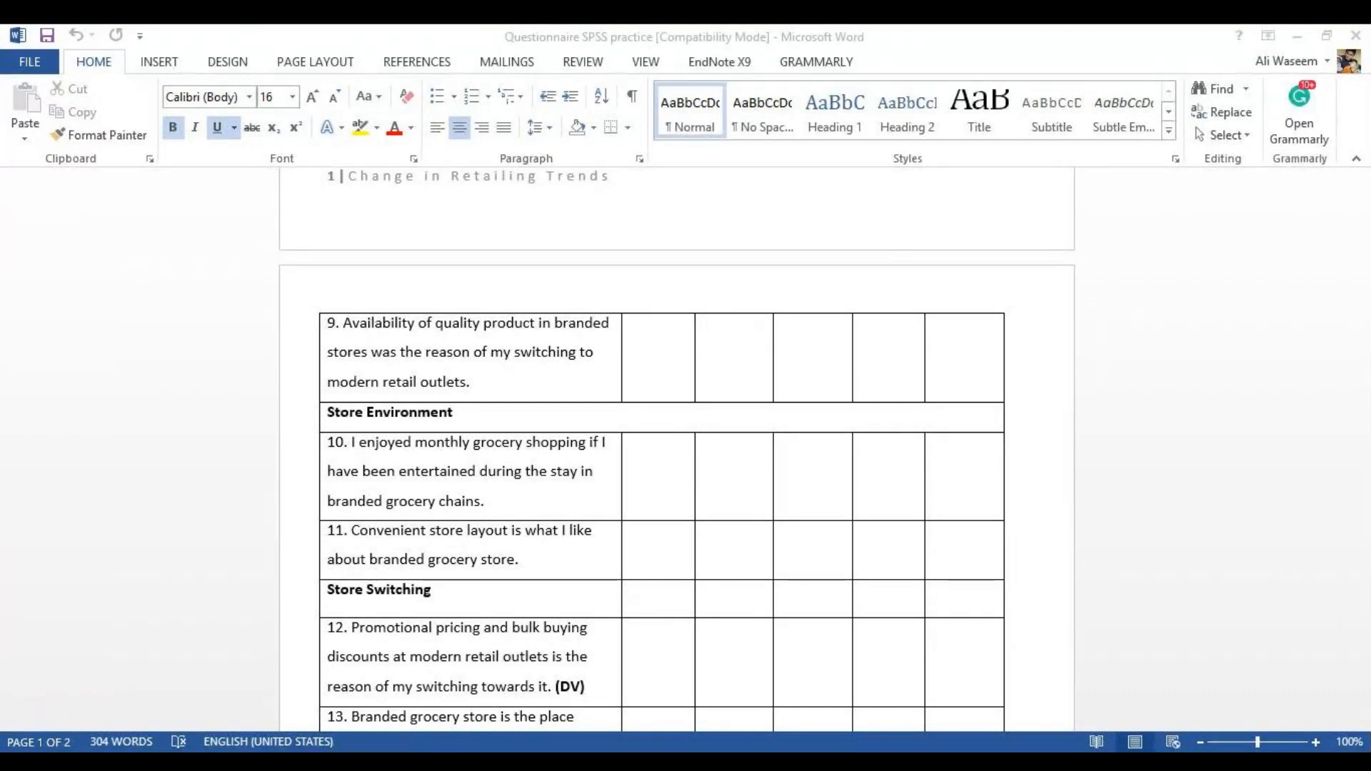
{"action": "key", "text": "alt+Tab"}
{"action": "scroll", "coordinate": [1114, 529], "scroll_direction": "up", "scroll_amount": 15}
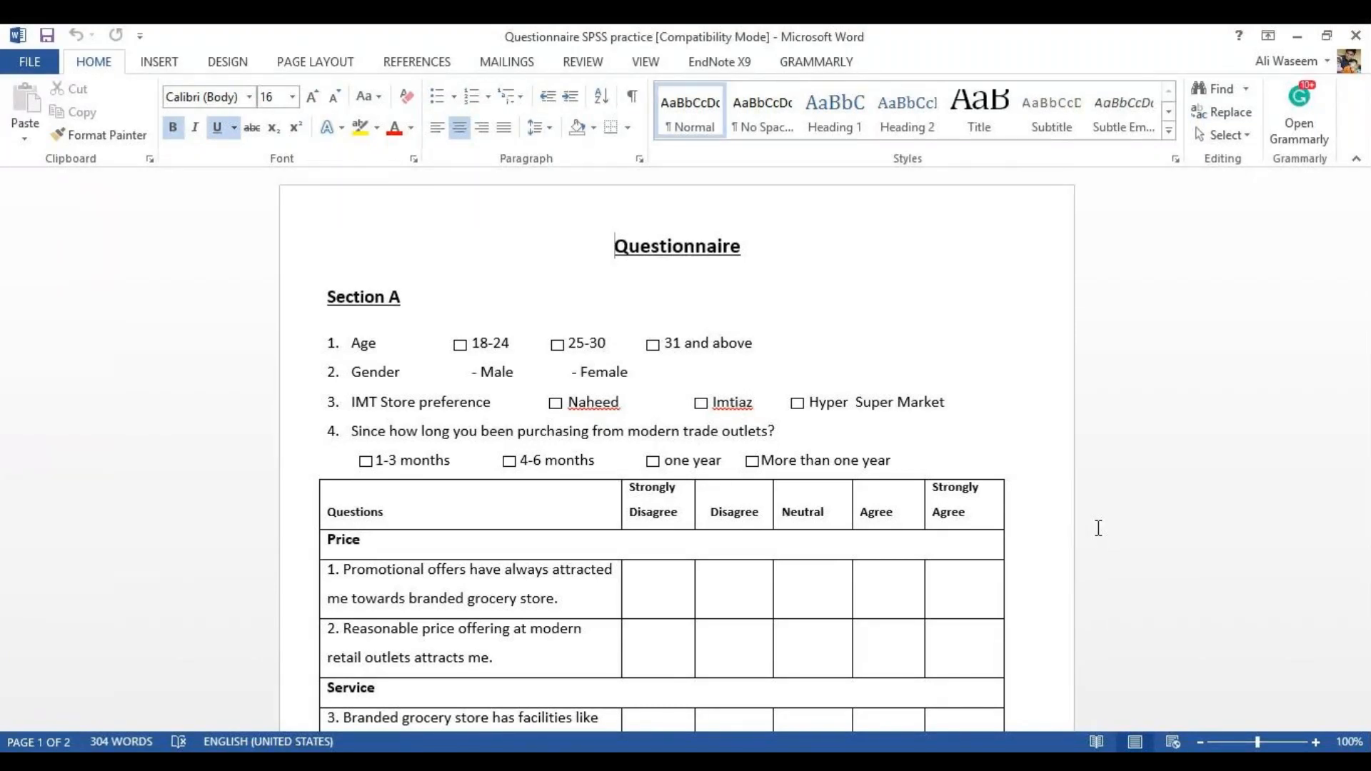
{"action": "scroll", "coordinate": [903, 612], "scroll_direction": "down", "scroll_amount": 15}
{"action": "scroll", "coordinate": [905, 620], "scroll_direction": "down", "scroll_amount": 5}
{"action": "scroll", "coordinate": [906, 620], "scroll_direction": "up", "scroll_amount": 1}
{"action": "scroll", "coordinate": [906, 620], "scroll_direction": "up", "scroll_amount": 12}
{"action": "scroll", "coordinate": [908, 620], "scroll_direction": "up", "scroll_amount": 8}
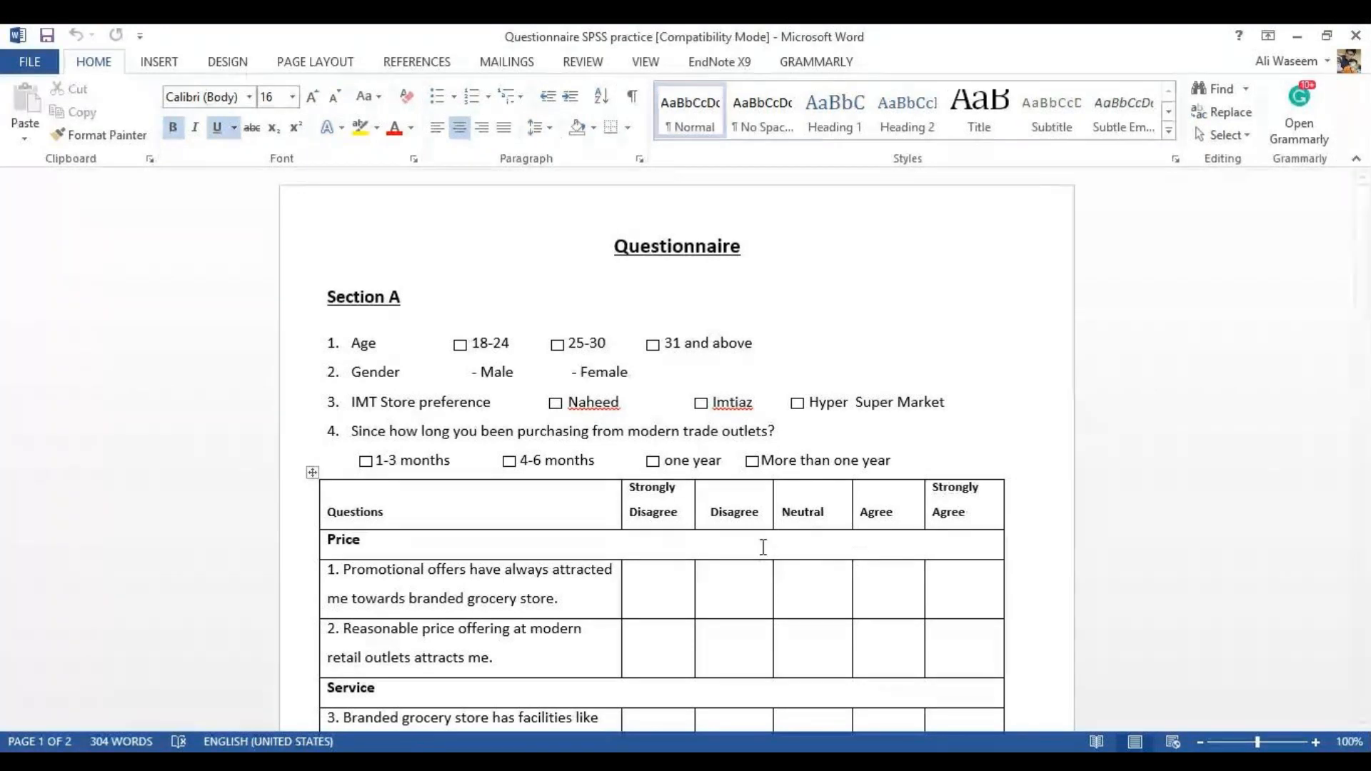
{"action": "key", "text": "alt+Tab"}
{"action": "left_click", "coordinate": [178, 761]}
- Add the code "= 1" after the 18-24 option of the Age question
{"action": "left_click_drag", "start_coordinate": [346, 344], "coordinate": [756, 342]}
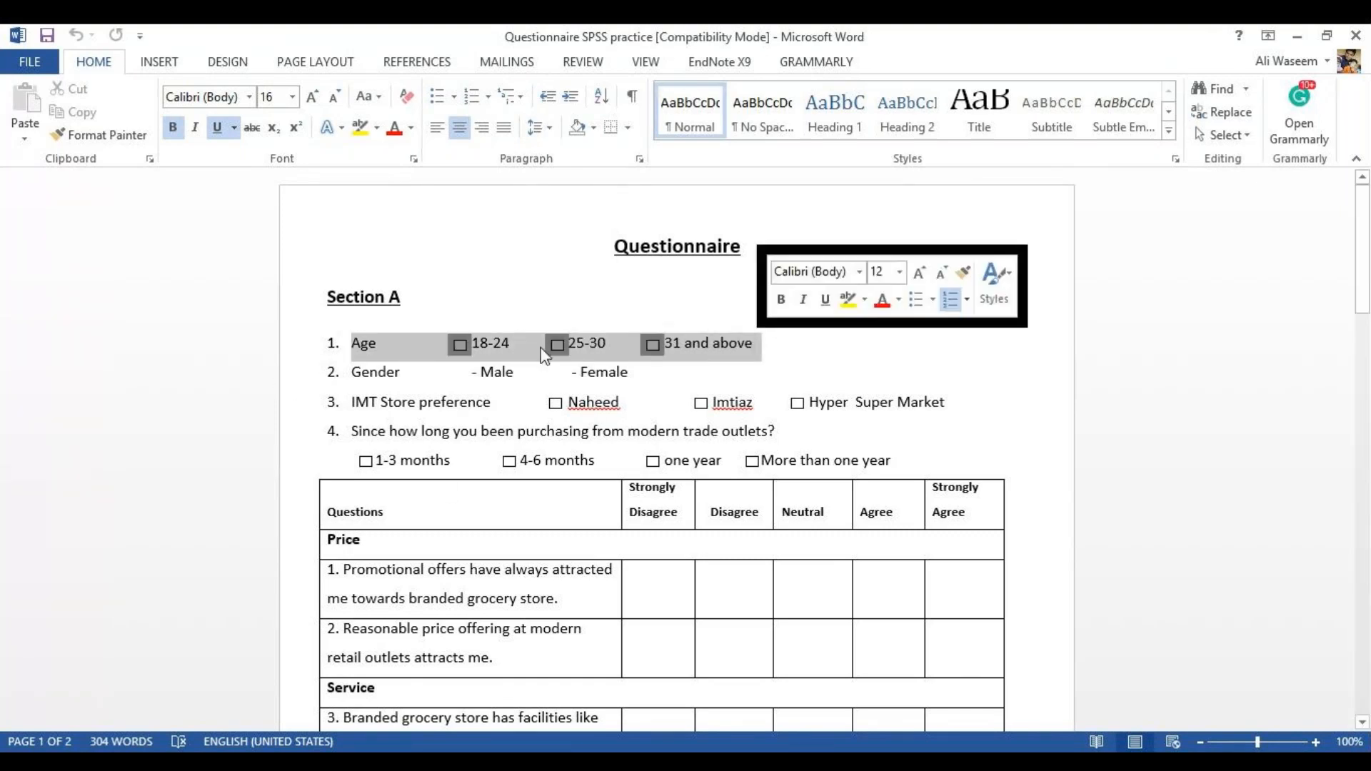
{"action": "left_click", "coordinate": [522, 343]}
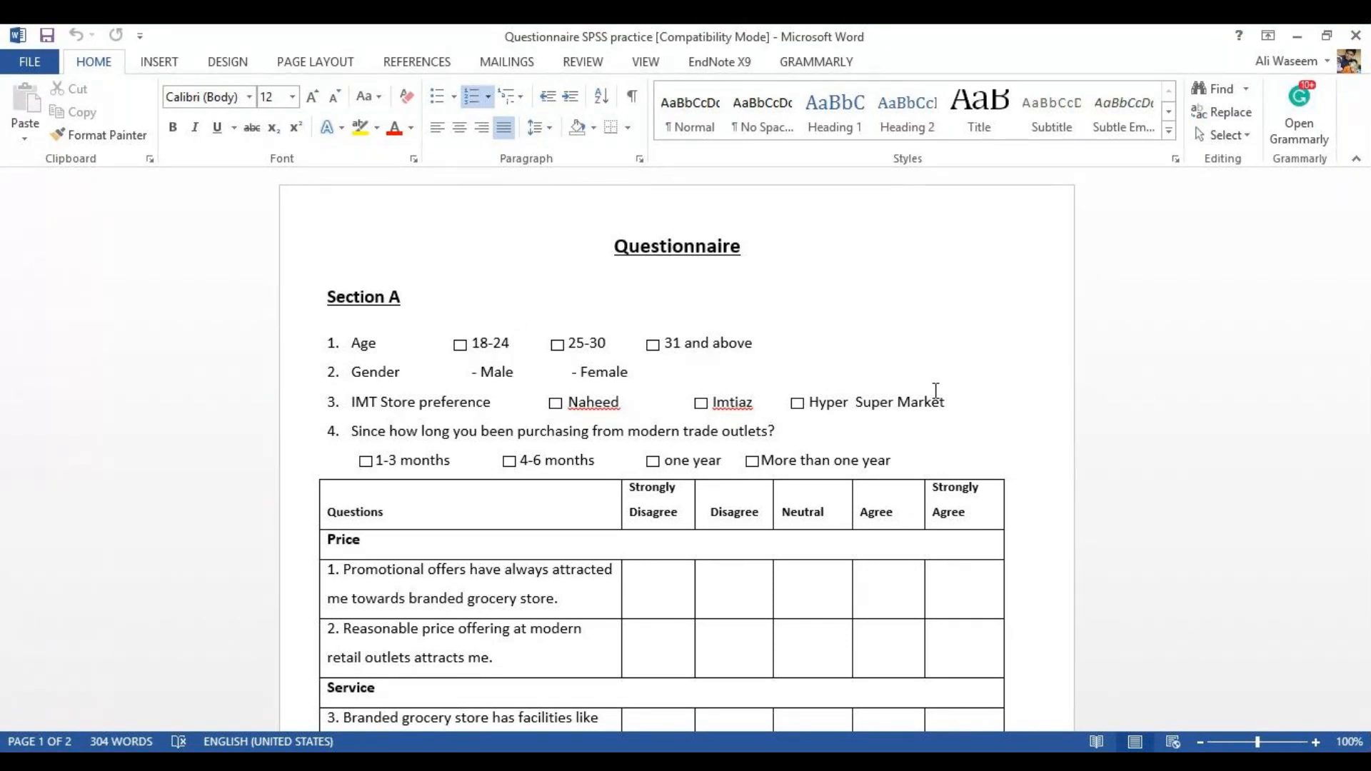
{"action": "type", "text": "= 1"}
{"action": "key", "text": "alt+Tab"}
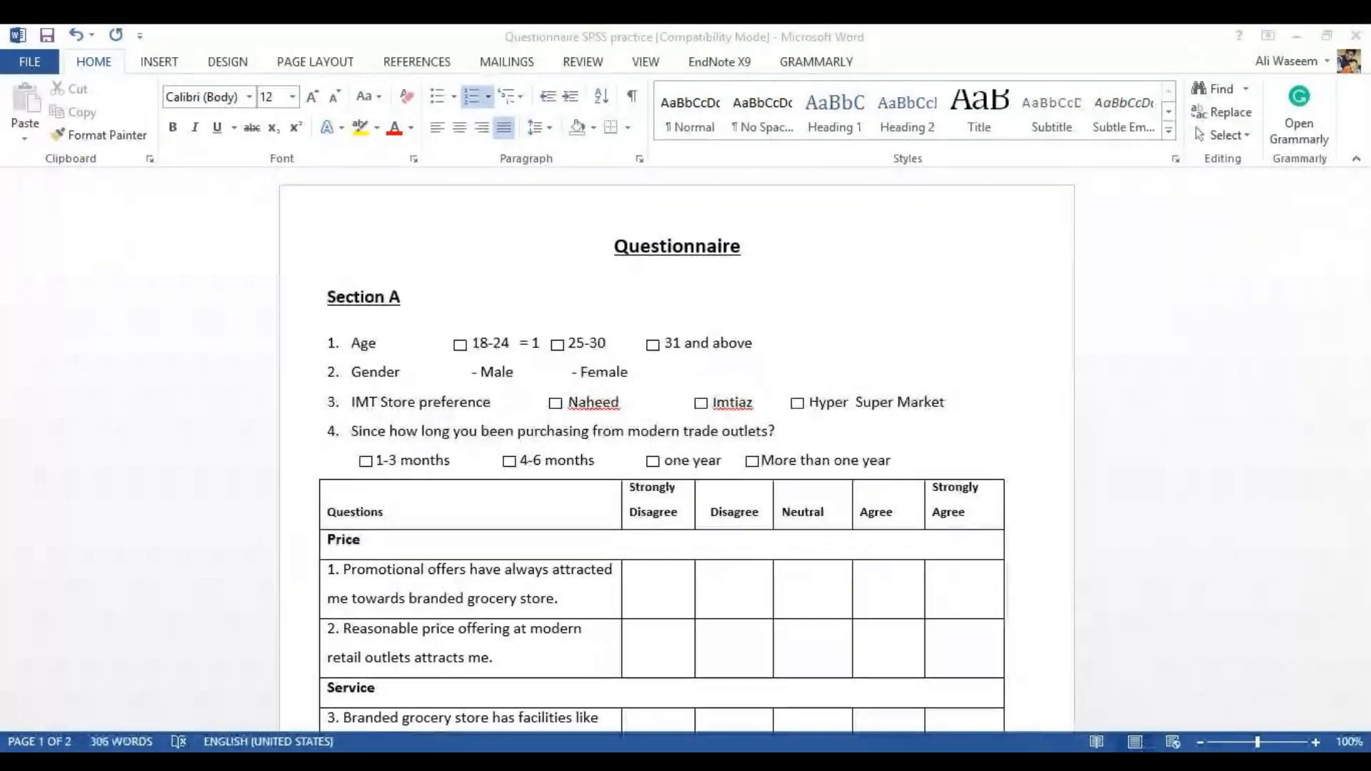
{"action": "key", "text": "alt+Tab"}
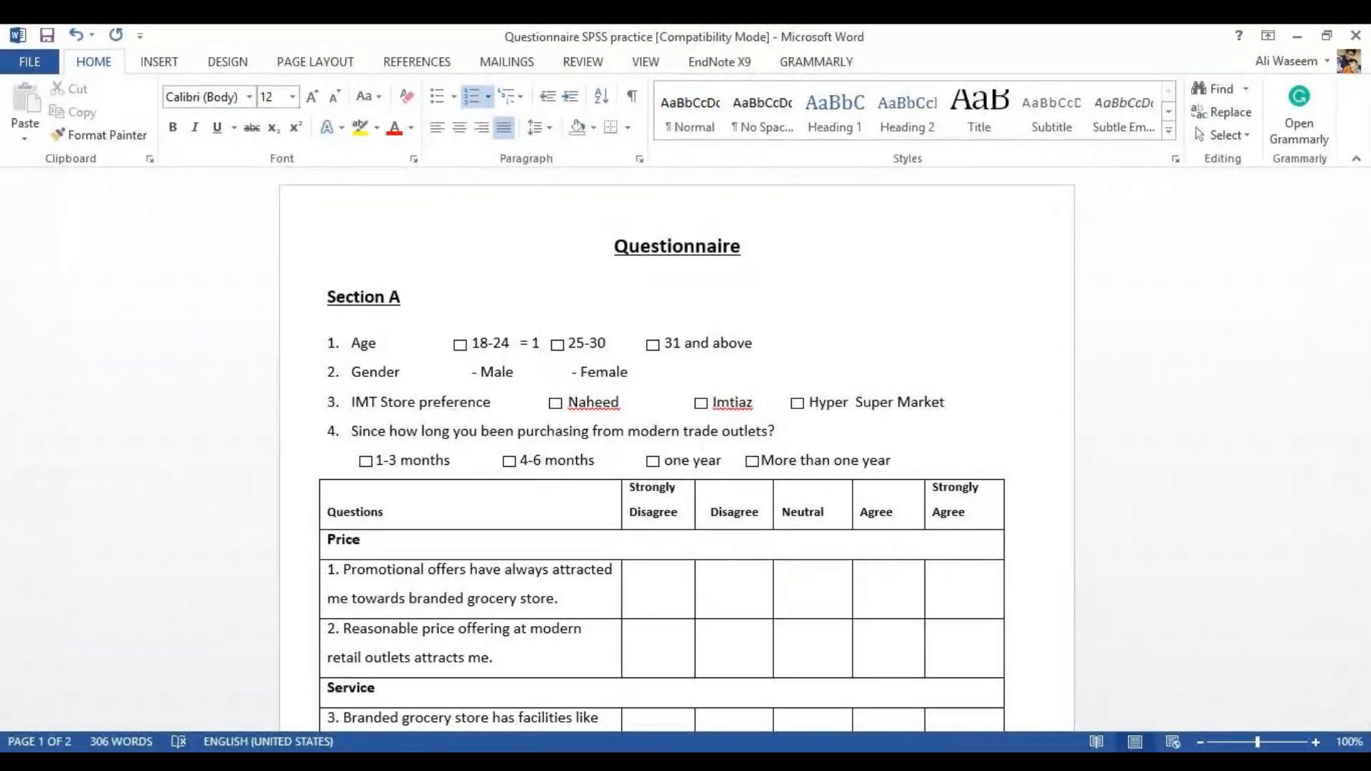
- Add the code "=2" after the 25-30 age option and "=3" after 31 and above
{"action": "key", "text": "Right"}
{"action": "key", "text": "Right"}
{"action": "key", "text": "Right"}
{"action": "key", "text": "Right"}
{"action": "key", "text": "Right"}
{"action": "key", "text": "Right"}
{"action": "key", "text": "Right"}
{"action": "type", "text": "=2"}
{"action": "key", "text": "Right"}
{"action": "key", "text": "Right"}
{"action": "key", "text": "Right"}
{"action": "key", "text": "Right"}
{"action": "key", "text": "Right"}
{"action": "key", "text": "Right"}
{"action": "key", "text": "Right"}
{"action": "key", "text": "Right"}
{"action": "key", "text": "Right"}
{"action": "key", "text": "Right"}
{"action": "key", "text": "Right"}
{"action": "key", "text": "Right"}
{"action": "key", "text": "Right"}
{"action": "key", "text": "Right"}
{"action": "key", "text": "Right"}
{"action": "type", "text": "=3"}
- Code the Gender options by adding "=1" after Male and "=2" after Female
{"action": "key", "text": "Left"}
{"action": "key", "text": "Left"}
{"action": "key", "text": "Left"}
{"action": "key", "text": "Left"}
{"action": "key", "text": "Left"}
{"action": "key", "text": "Left"}
{"action": "type", "text": "=1"}
{"action": "left_click", "coordinate": [673, 376]}
{"action": "type", "text": "=2"}
{"action": "key", "text": "alt+Tab"}
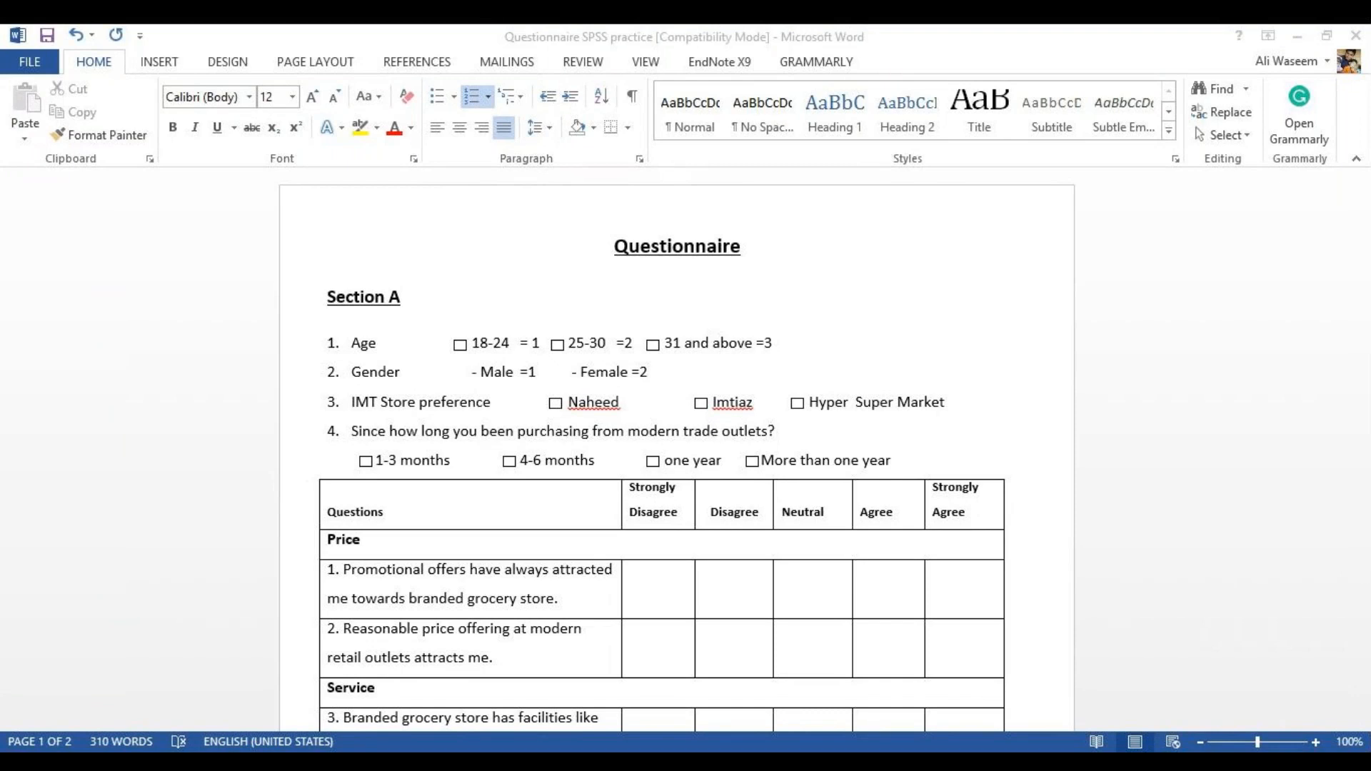
{"action": "key", "text": "alt+Tab"}
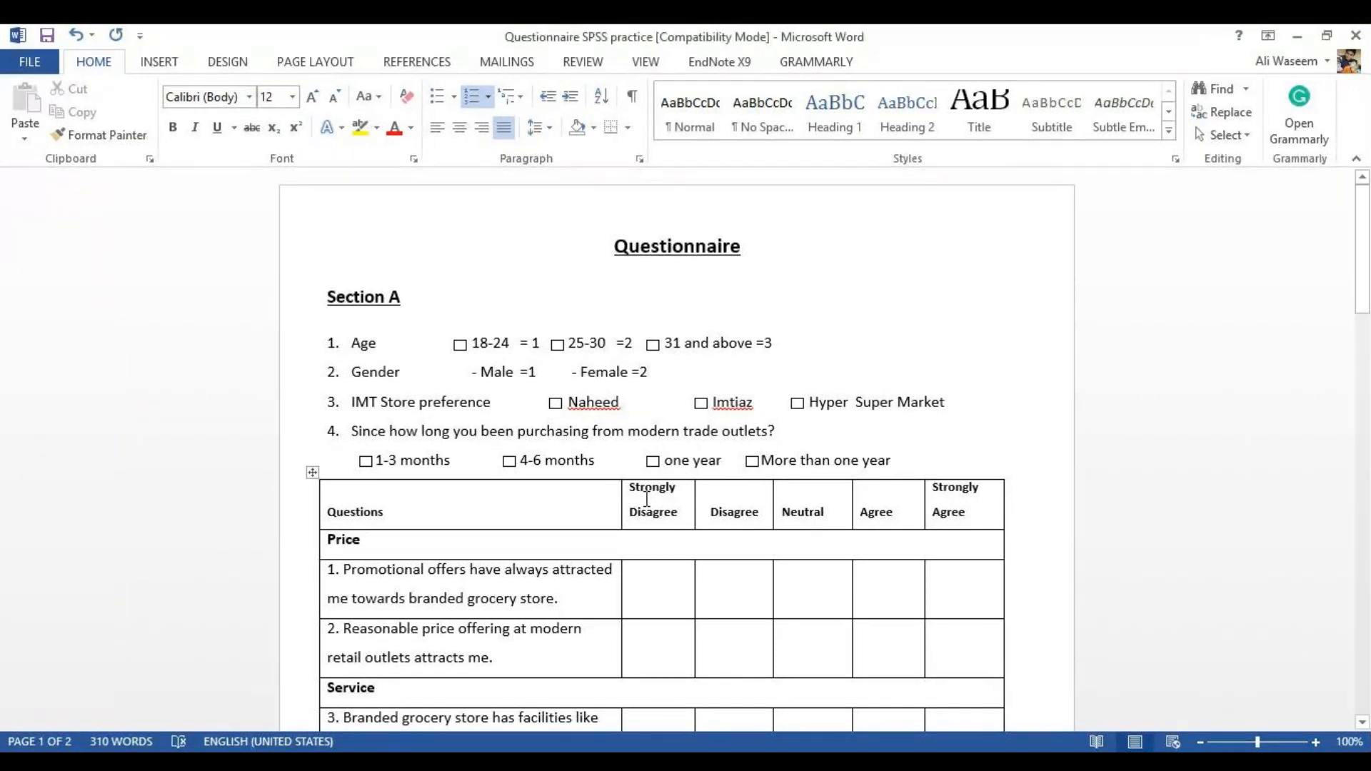
- Code the store preference options as Naheed=1, Imtiaz =2 and Hyper Super Market=3
{"action": "left_click", "coordinate": [666, 406]}
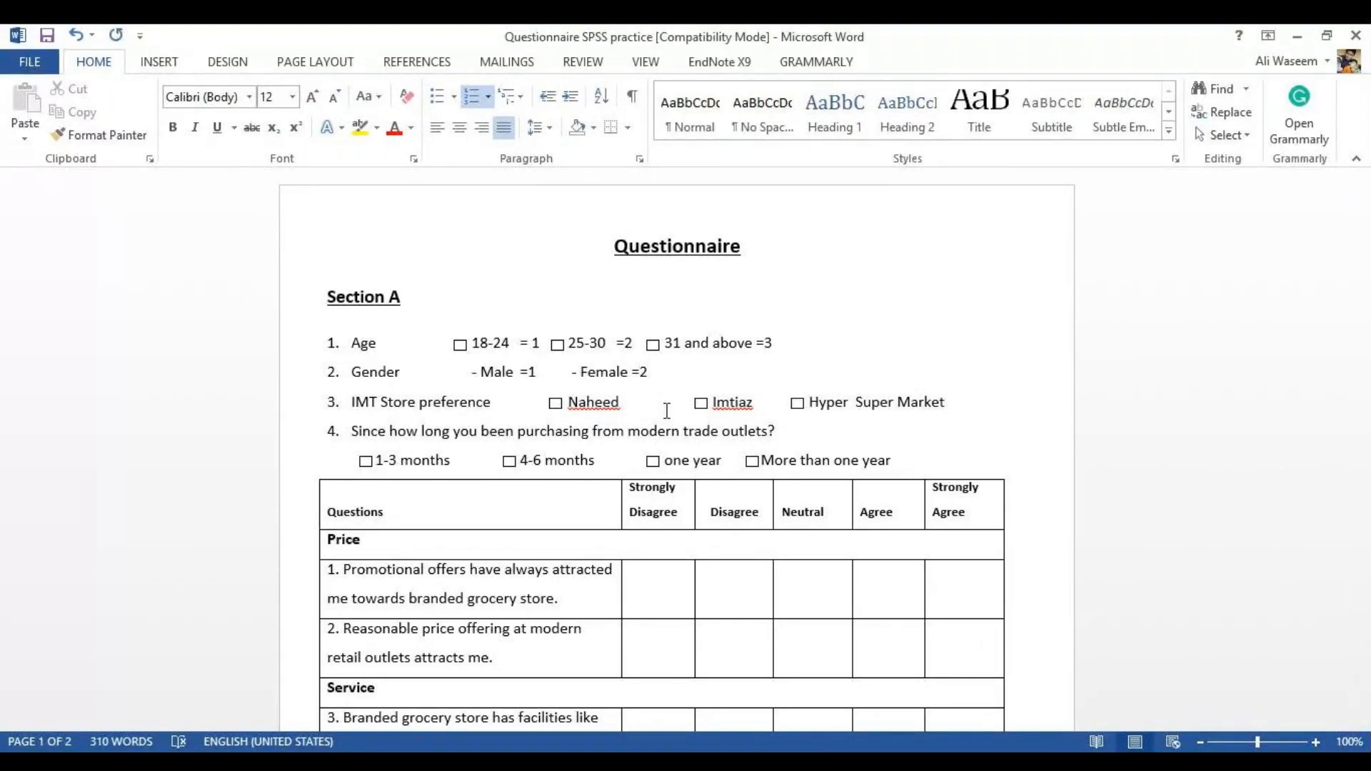
{"action": "key", "text": "Left"}
{"action": "key", "text": "Left"}
{"action": "type", "text": "=1"}
{"action": "left_click", "coordinate": [779, 411]}
{"action": "type", "text": "=2"}
{"action": "left_click", "coordinate": [972, 406]}
{"action": "type", "text": "="}
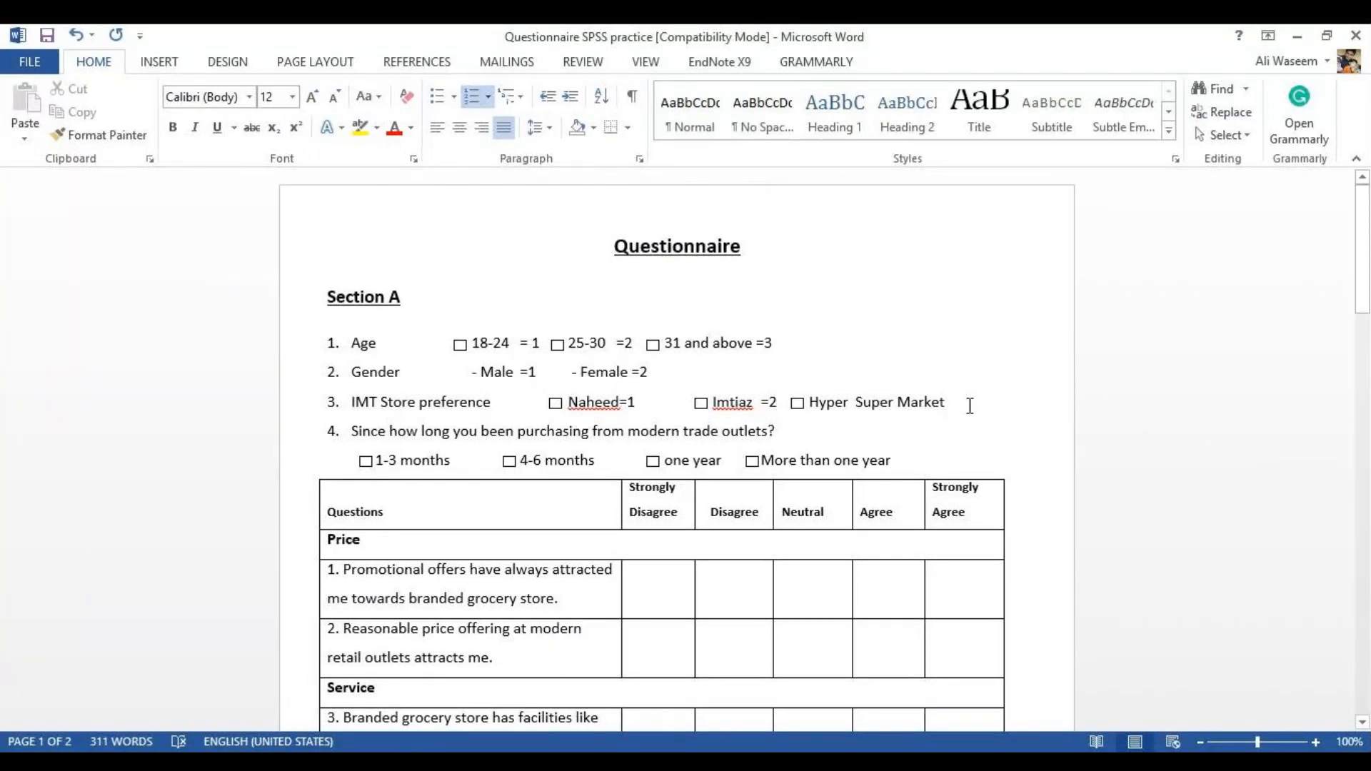
{"action": "type", "text": "3"}
- Append a fourth store preference option, "chase =4", separated by a comma from Hyper Super Market
{"action": "type", "text": " chase =4"}
{"action": "left_click", "coordinate": [965, 402]}
{"action": "type", "text": ","}
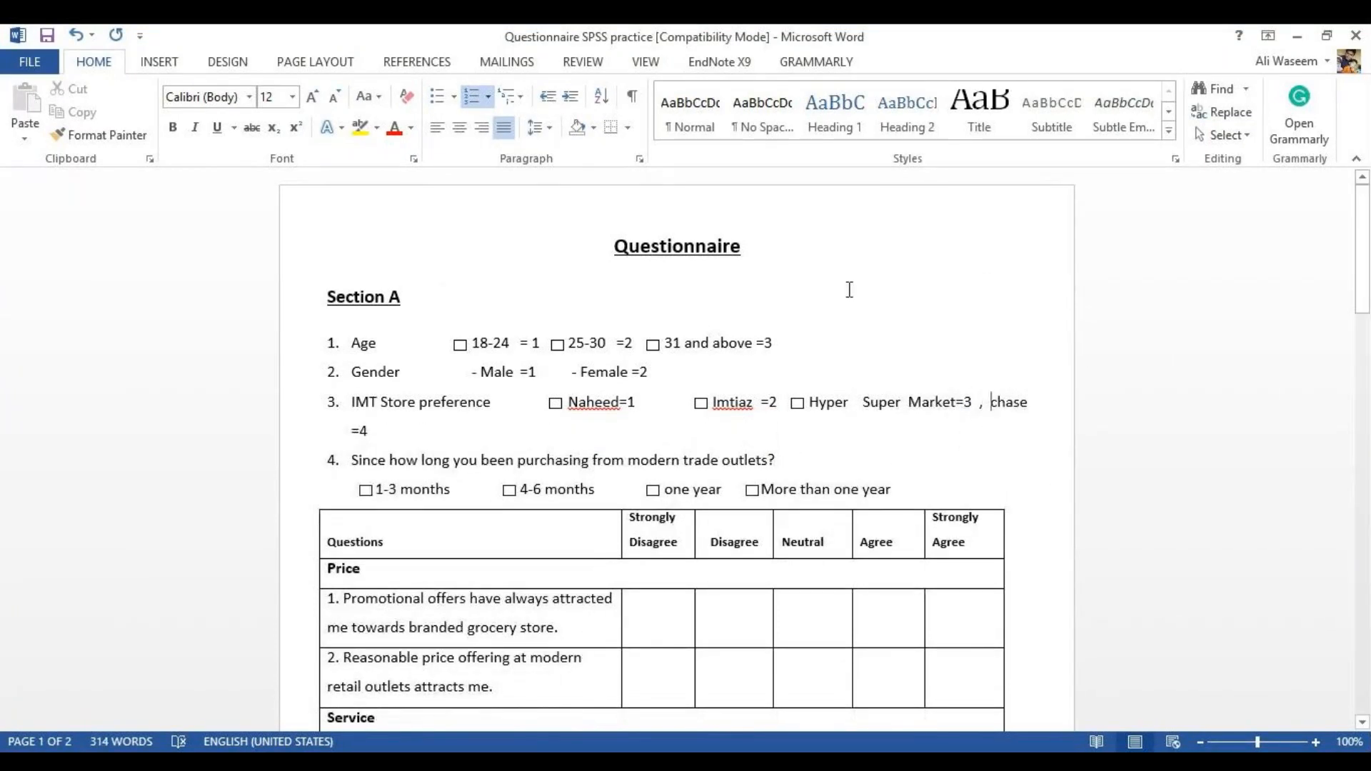
- Code the purchasing duration options as 1-3 months =1, 4-6 months=2, one year=3 and More than one year=4
{"action": "left_click", "coordinate": [454, 491]}
{"action": "type", "text": "=1"}
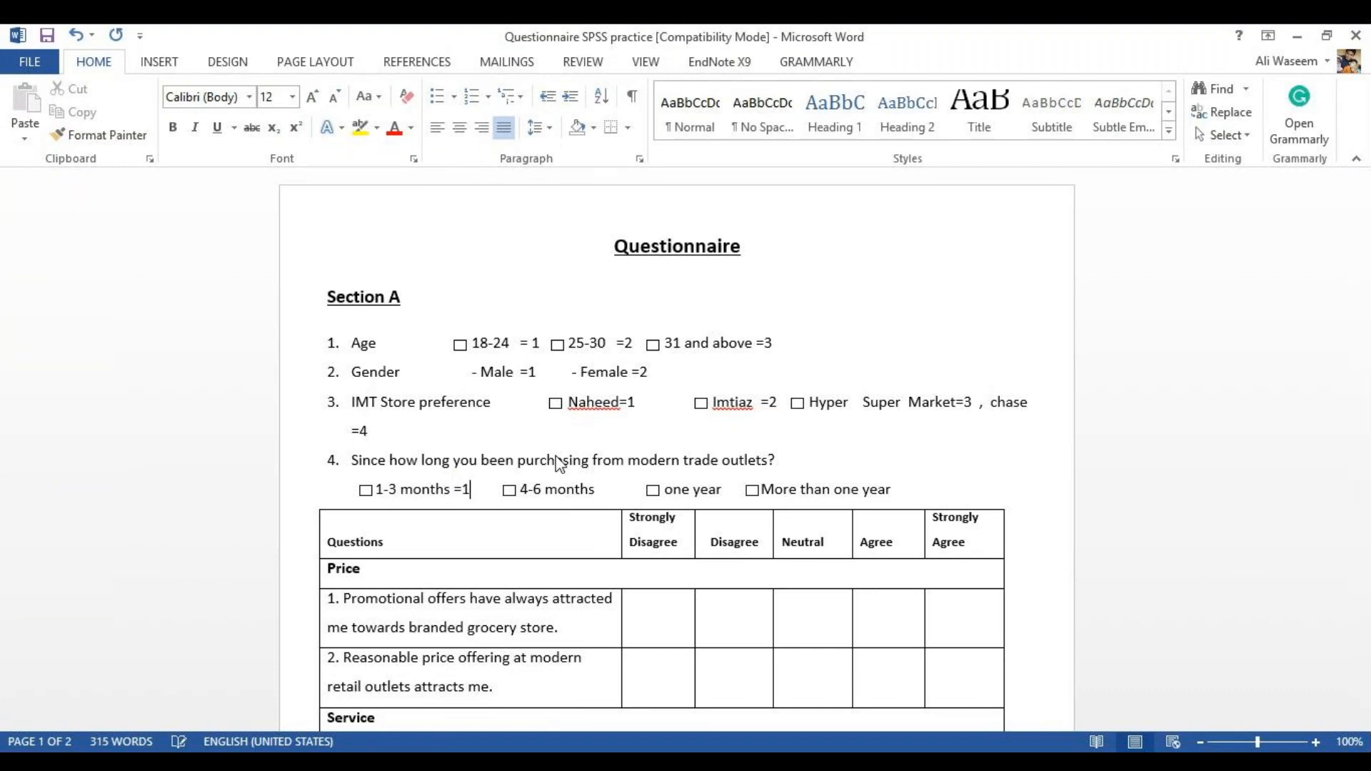
{"action": "left_click", "coordinate": [618, 489]}
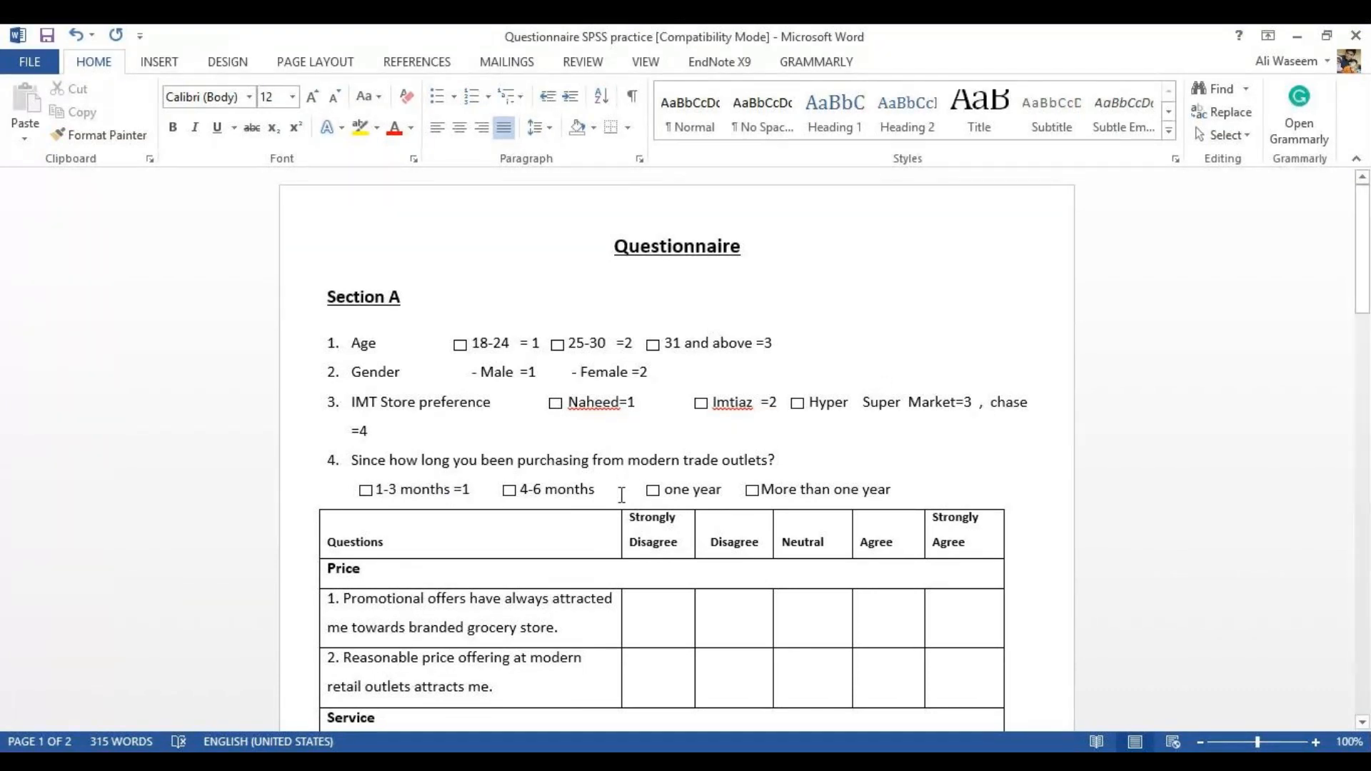
{"action": "type", "text": "=2"}
{"action": "left_click", "coordinate": [720, 493]}
{"action": "type", "text": "=3"}
{"action": "left_click", "coordinate": [902, 493]}
{"action": "type", "text": "=4"}
- In the table header, add the code 1 on a new line under Strongly Disagree and 2 under Disagree
{"action": "scroll", "coordinate": [629, 414], "scroll_direction": "down", "scroll_amount": 3}
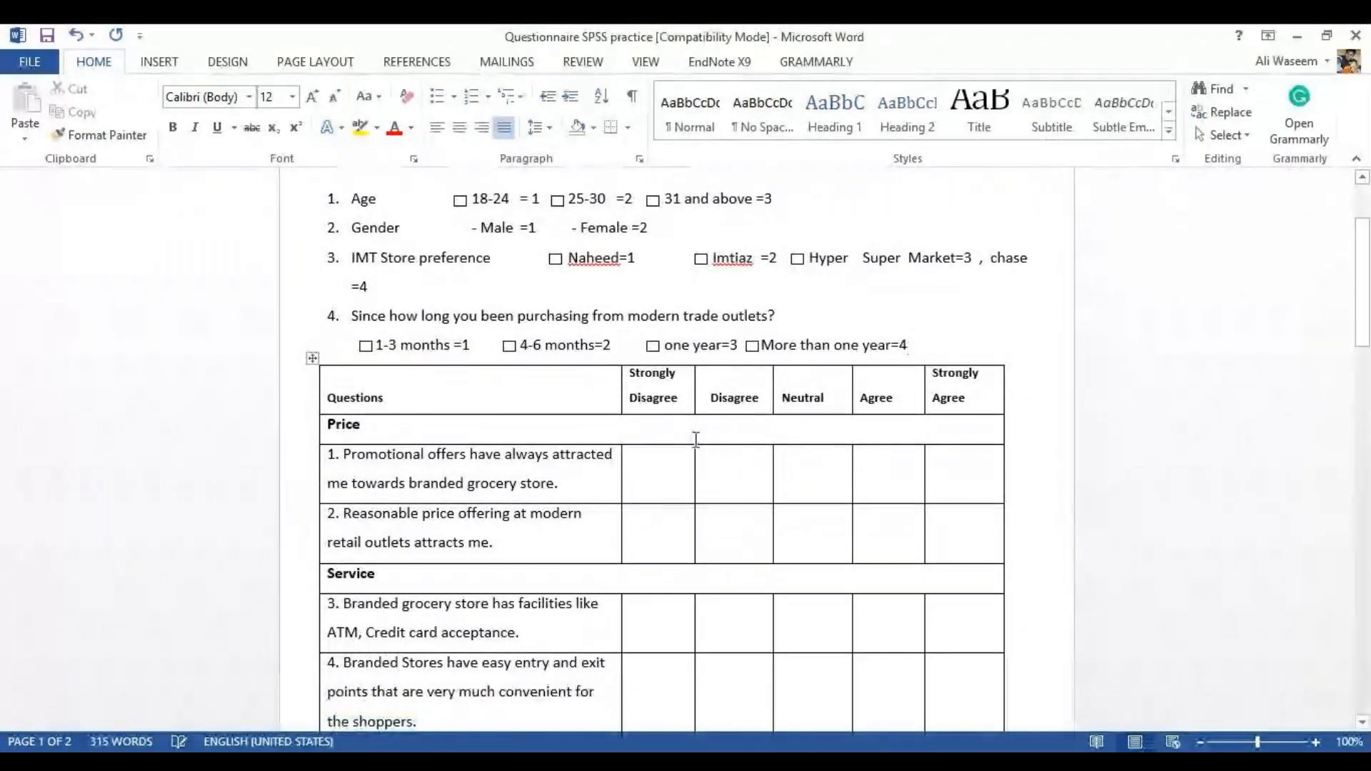
{"action": "left_click", "coordinate": [681, 398]}
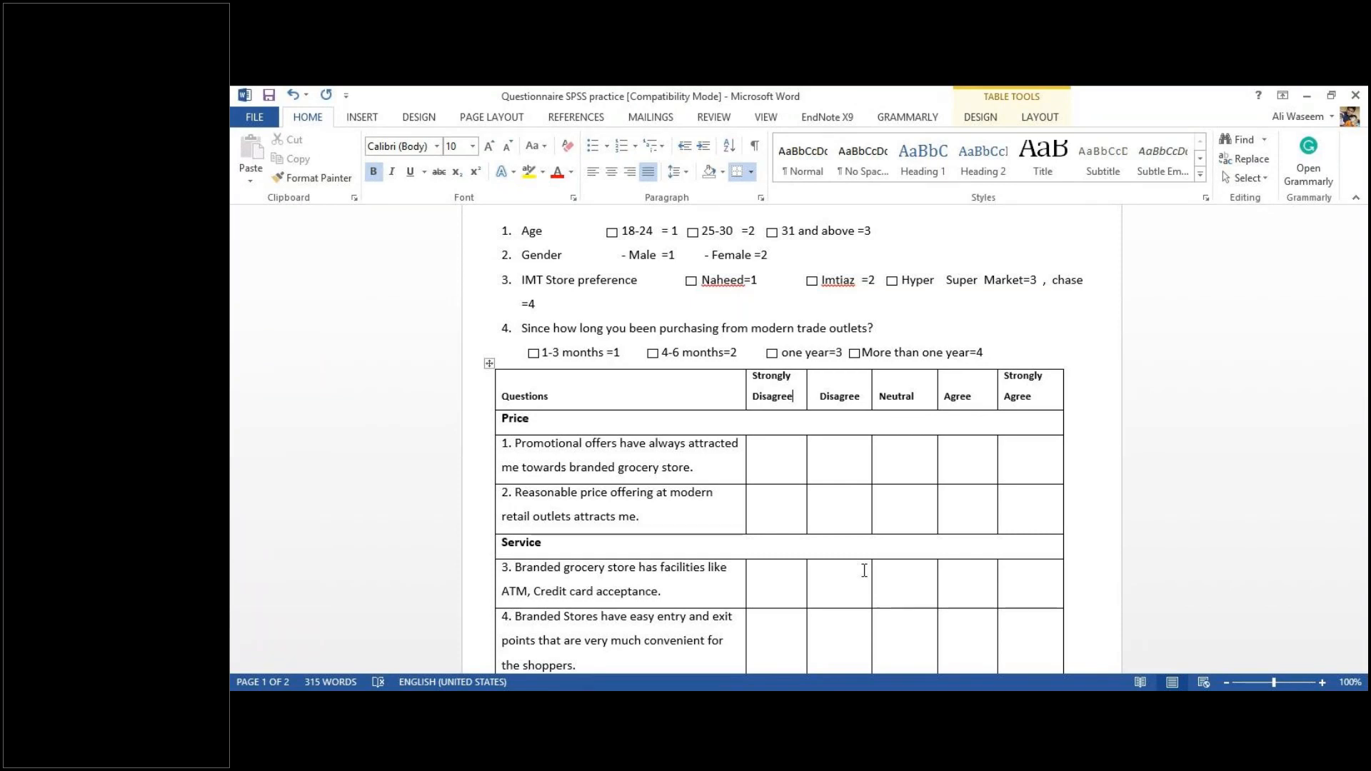
{"action": "key", "text": "Return"}
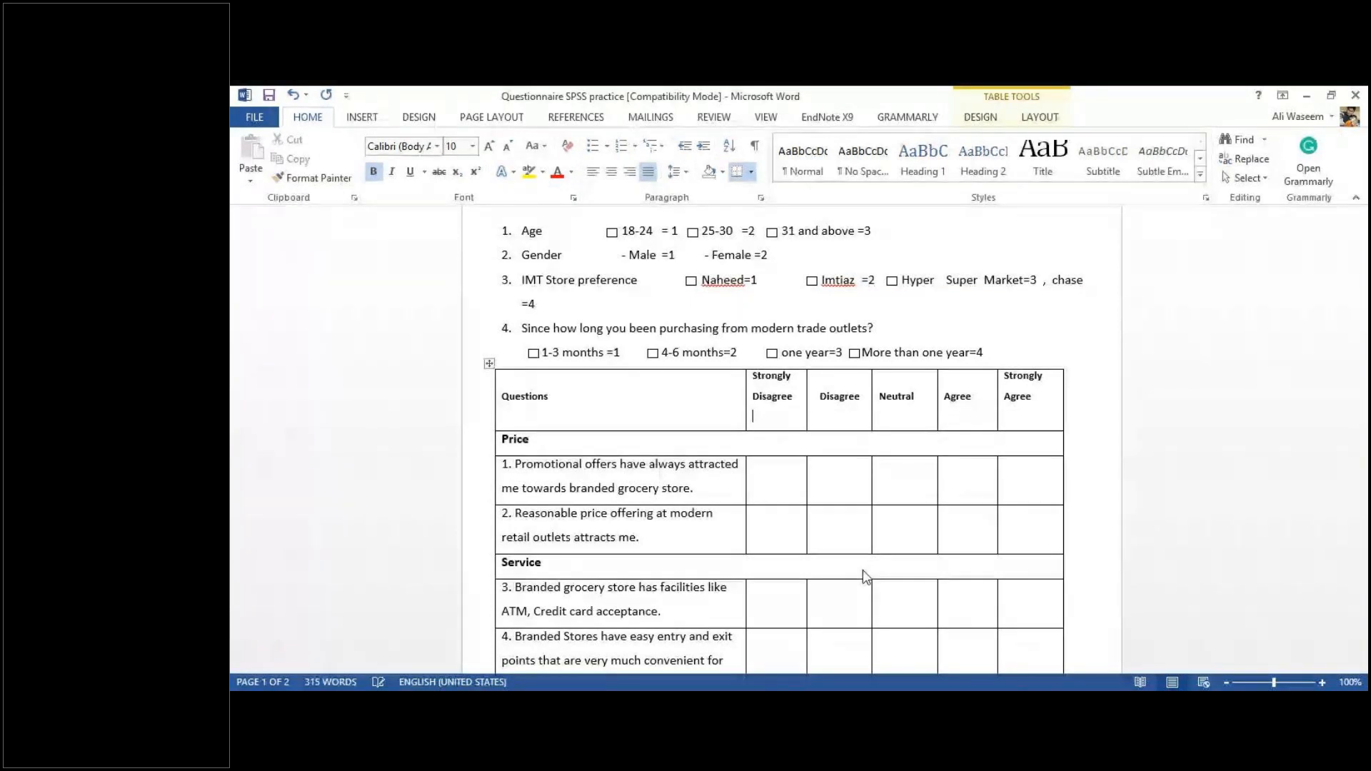
{"action": "type", "text": "1"}
{"action": "key", "text": "Right"}
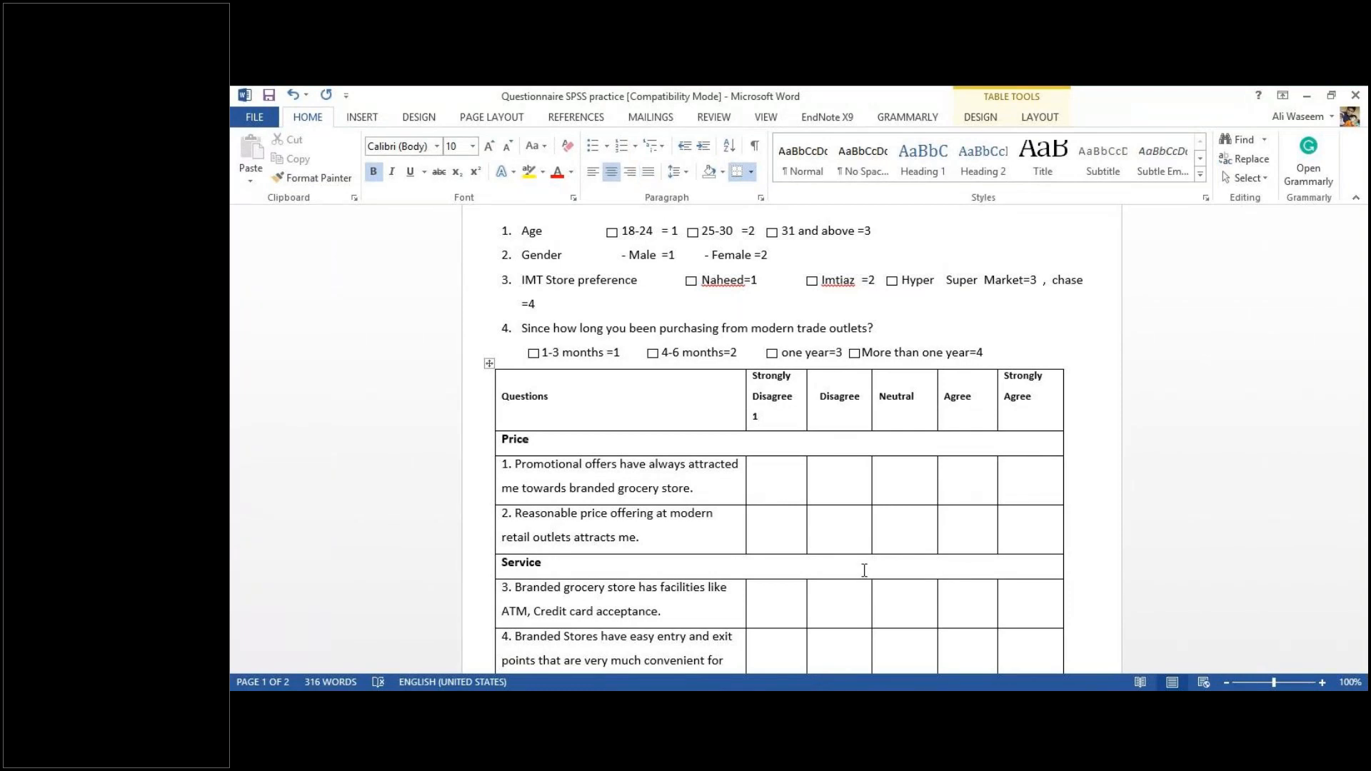
{"action": "key", "text": "Down"}
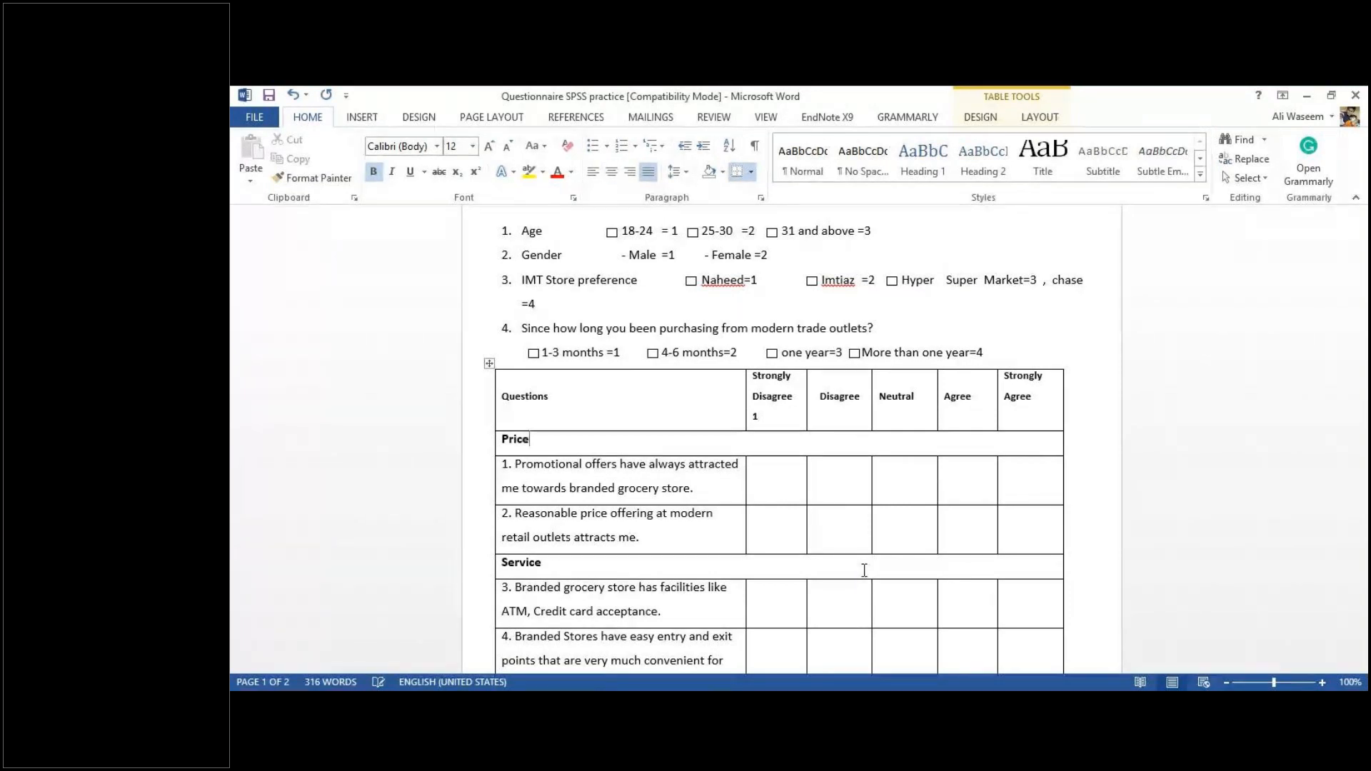
{"action": "left_click", "coordinate": [870, 400]}
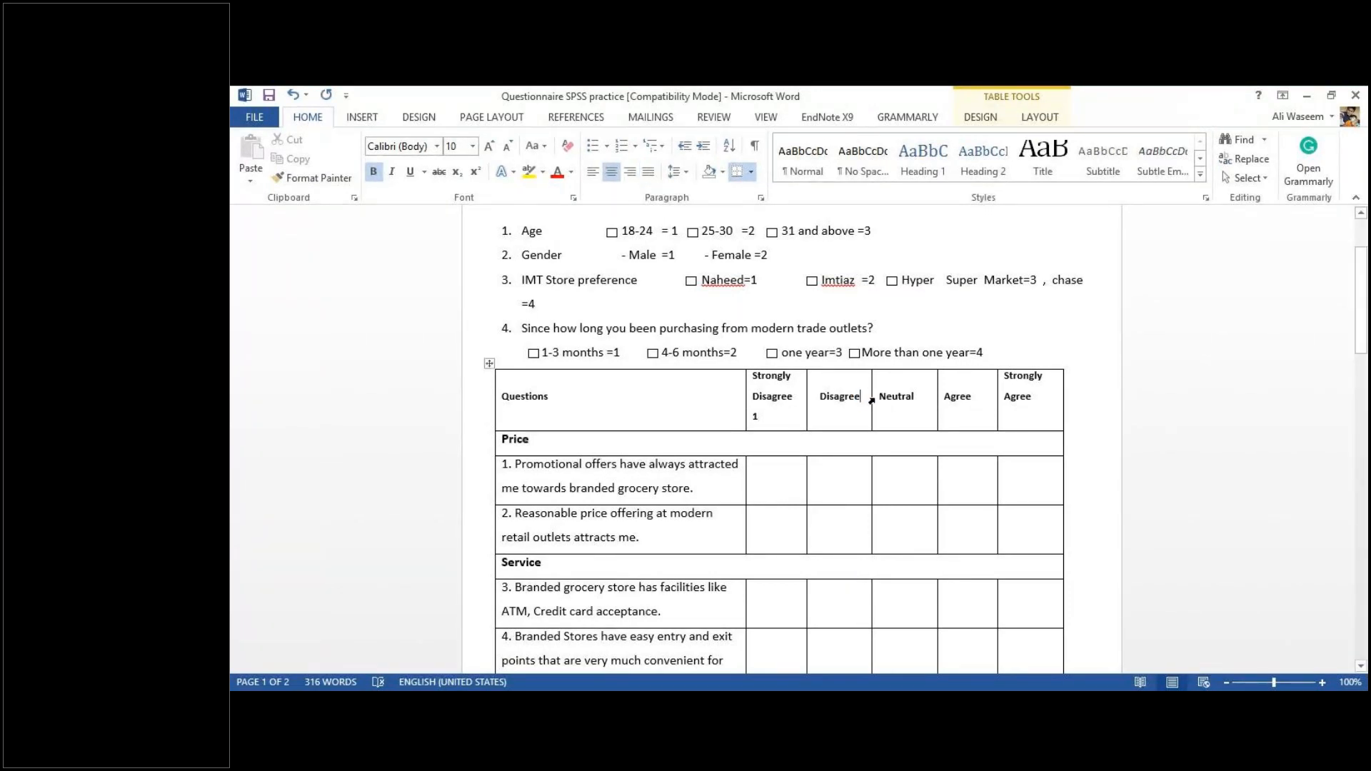
{"action": "key", "text": "Return"}
{"action": "type", "text": "2"}
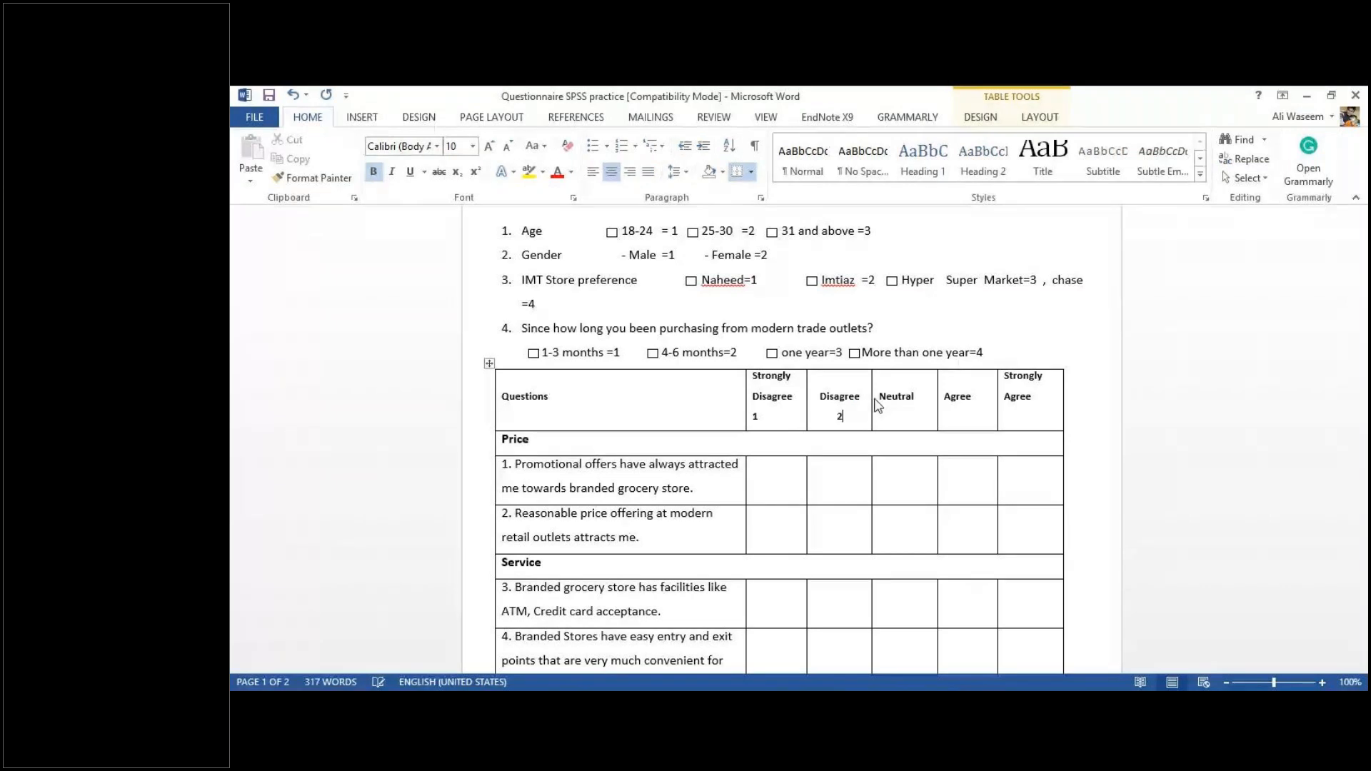
- Add the codes 3, 4 and 5 on new lines under the Neutral, Agree and Strongly Agree headings
{"action": "left_click", "coordinate": [922, 397]}
{"action": "key", "text": "Return"}
{"action": "type", "text": "3"}
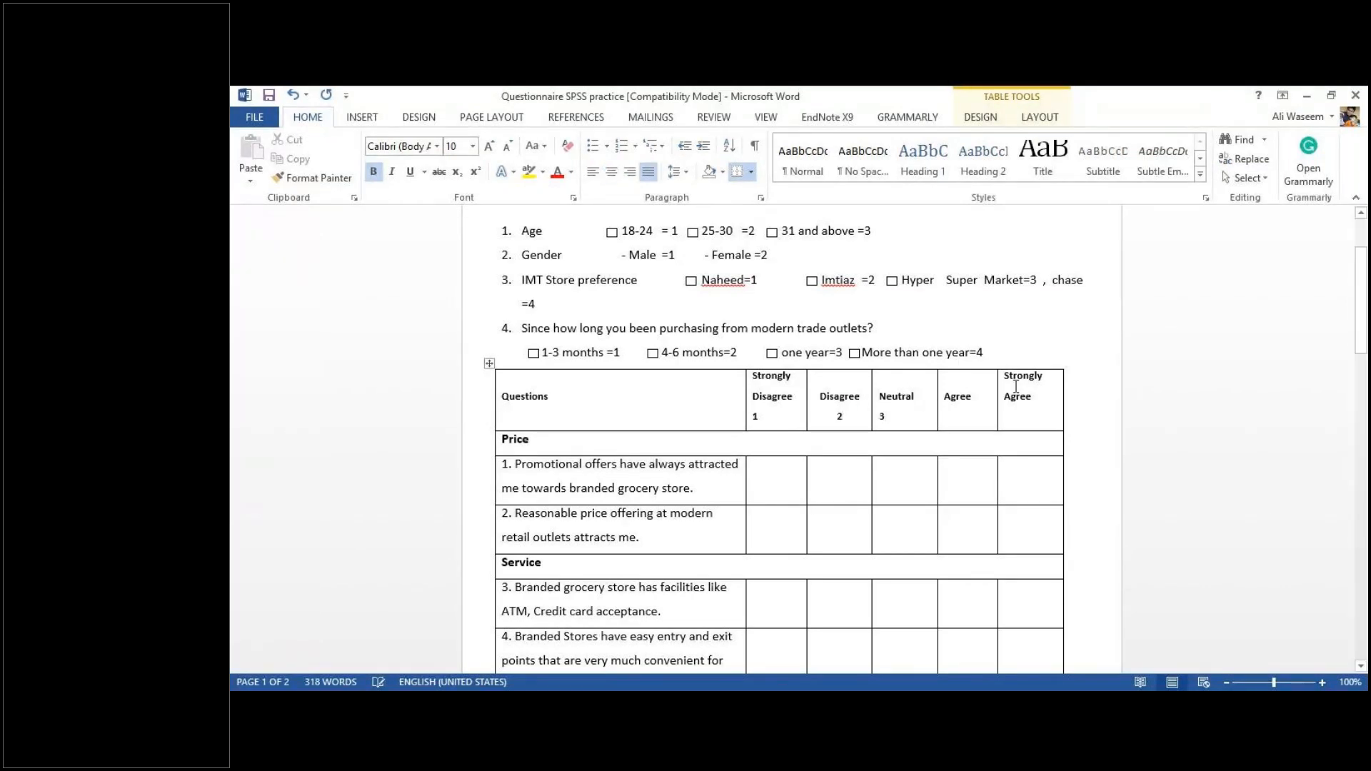
{"action": "left_click", "coordinate": [979, 407]}
{"action": "key", "text": "Return"}
{"action": "type", "text": "4"}
{"action": "left_click", "coordinate": [1048, 411]}
{"action": "key", "text": "Return"}
{"action": "type", "text": "5"}
{"action": "scroll", "coordinate": [893, 514], "scroll_direction": "down", "scroll_amount": 1}
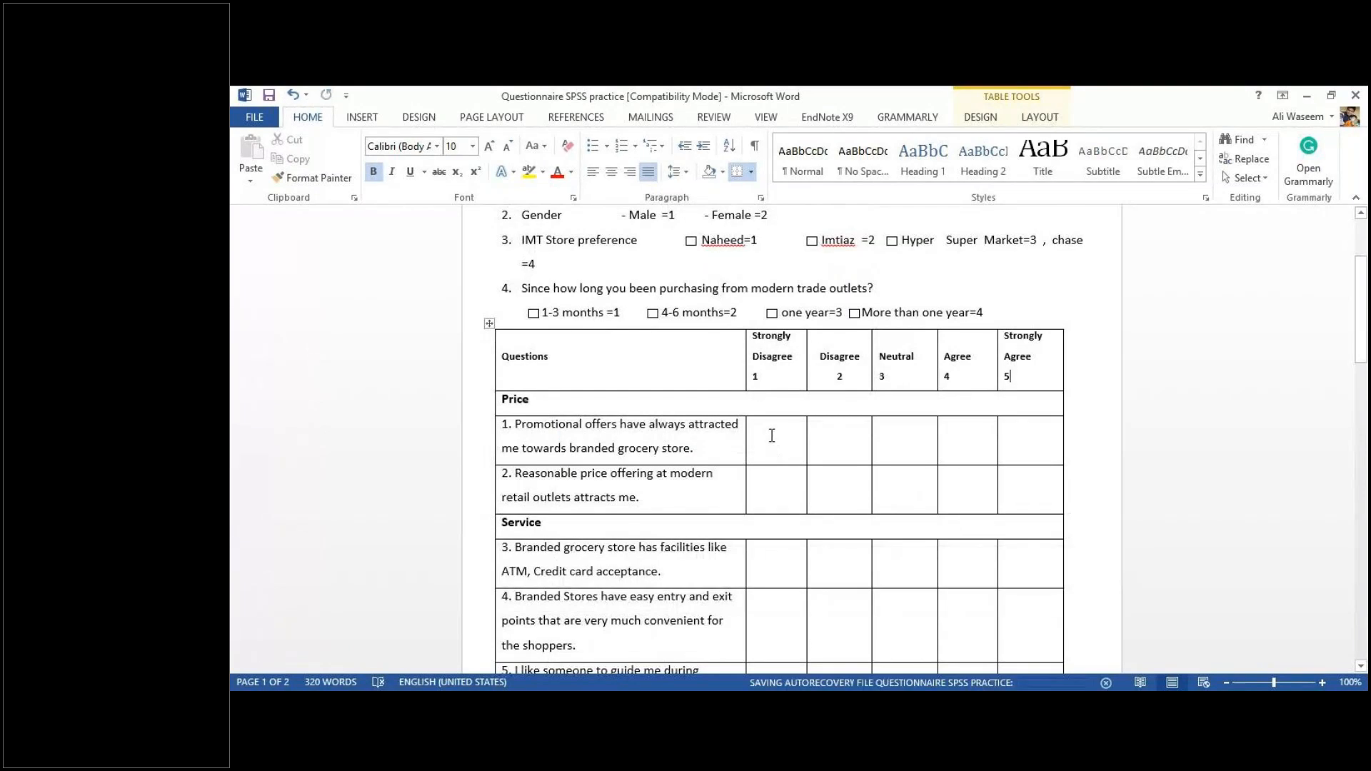
- Review the coded questionnaire, from the Section A options down through the rated statements
{"action": "left_click", "coordinate": [1054, 437]}
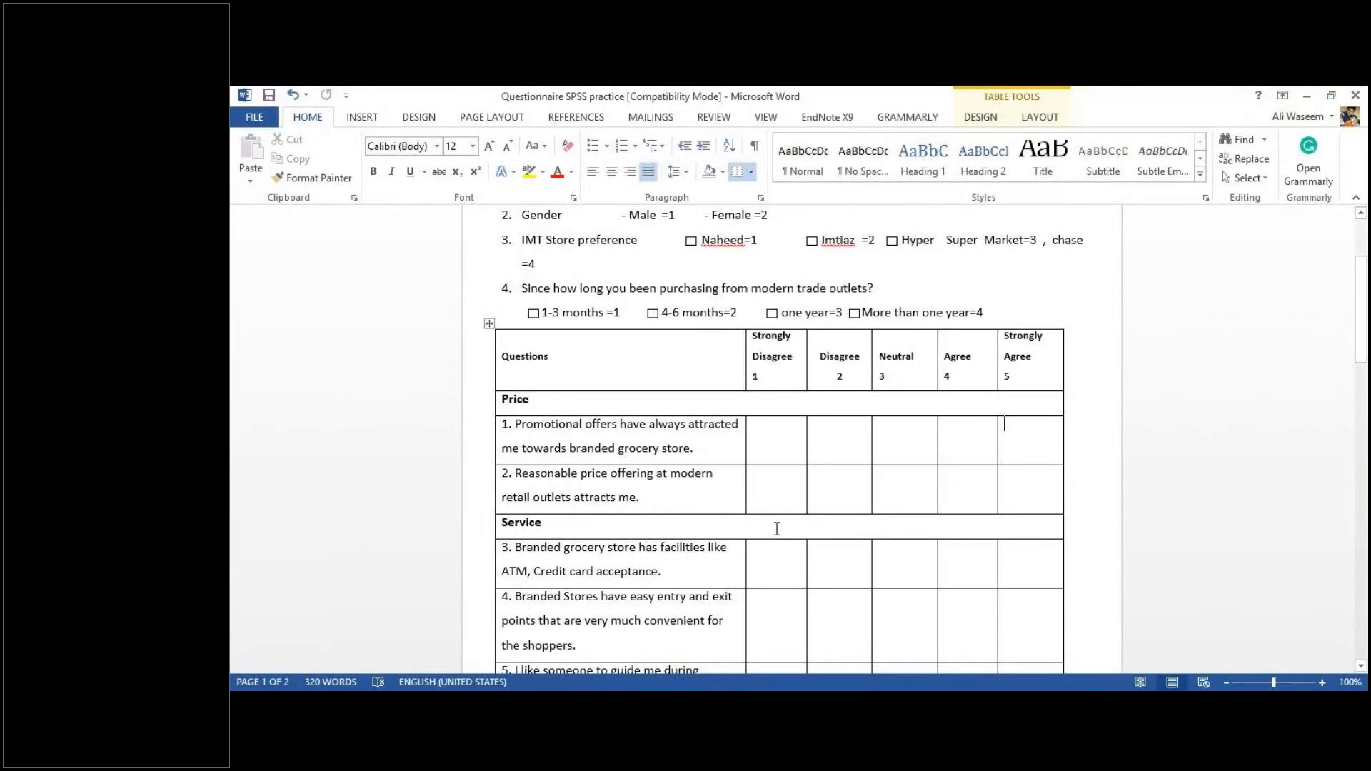
{"action": "key", "text": "alt+Tab"}
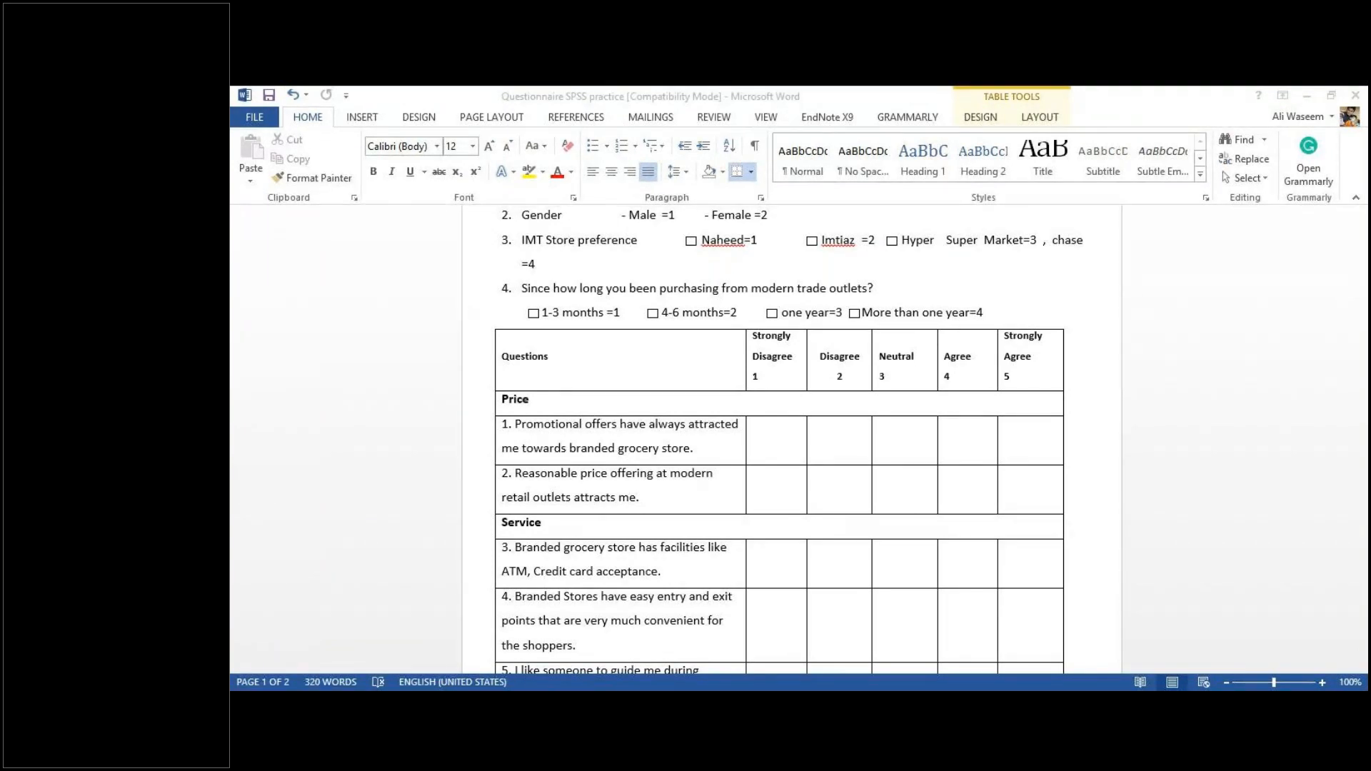
{"action": "key", "text": "alt+Tab"}
{"action": "scroll", "coordinate": [1007, 418], "scroll_direction": "down", "scroll_amount": 8}
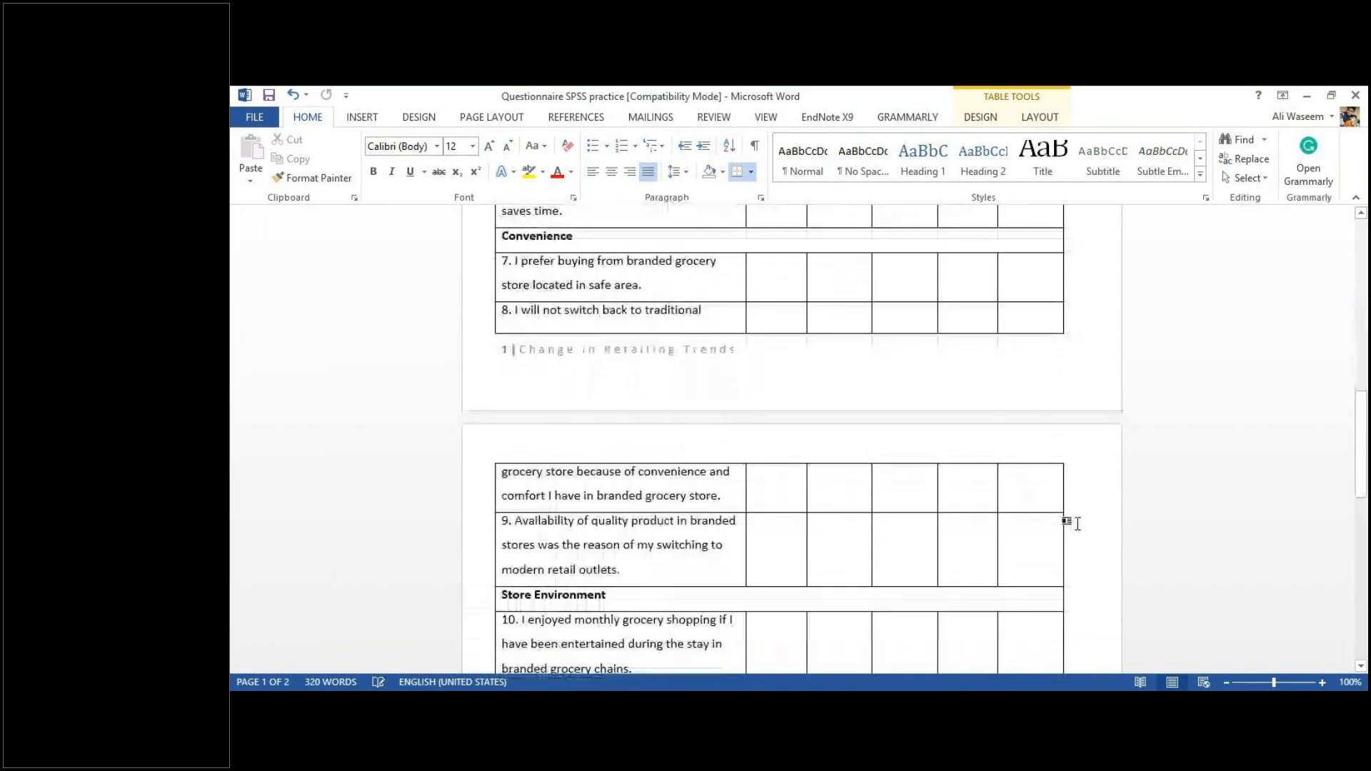
{"action": "scroll", "coordinate": [1082, 530], "scroll_direction": "up", "scroll_amount": 10}
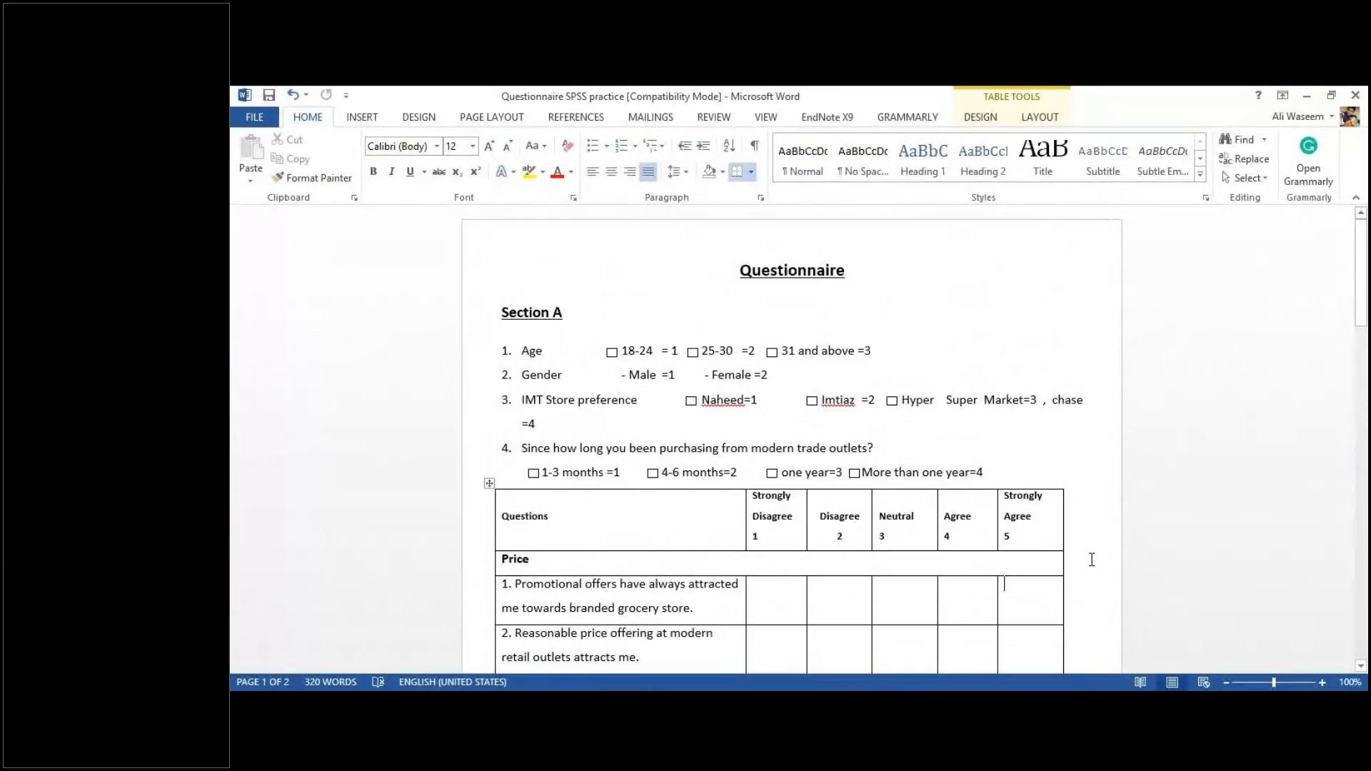
{"action": "scroll", "coordinate": [1092, 560], "scroll_direction": "down", "scroll_amount": 10}
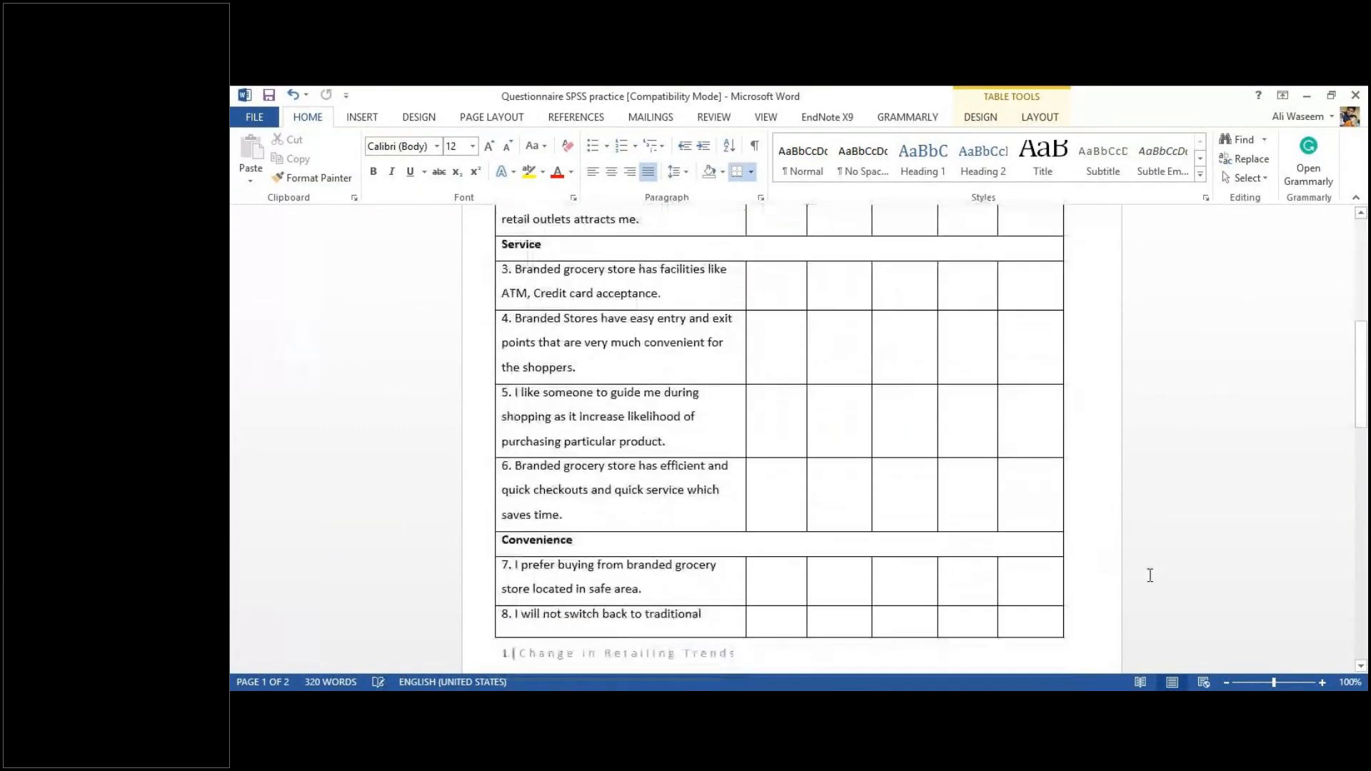
{"action": "scroll", "coordinate": [1152, 573], "scroll_direction": "down", "scroll_amount": 5}
{"action": "scroll", "coordinate": [1148, 579], "scroll_direction": "up", "scroll_amount": 10}
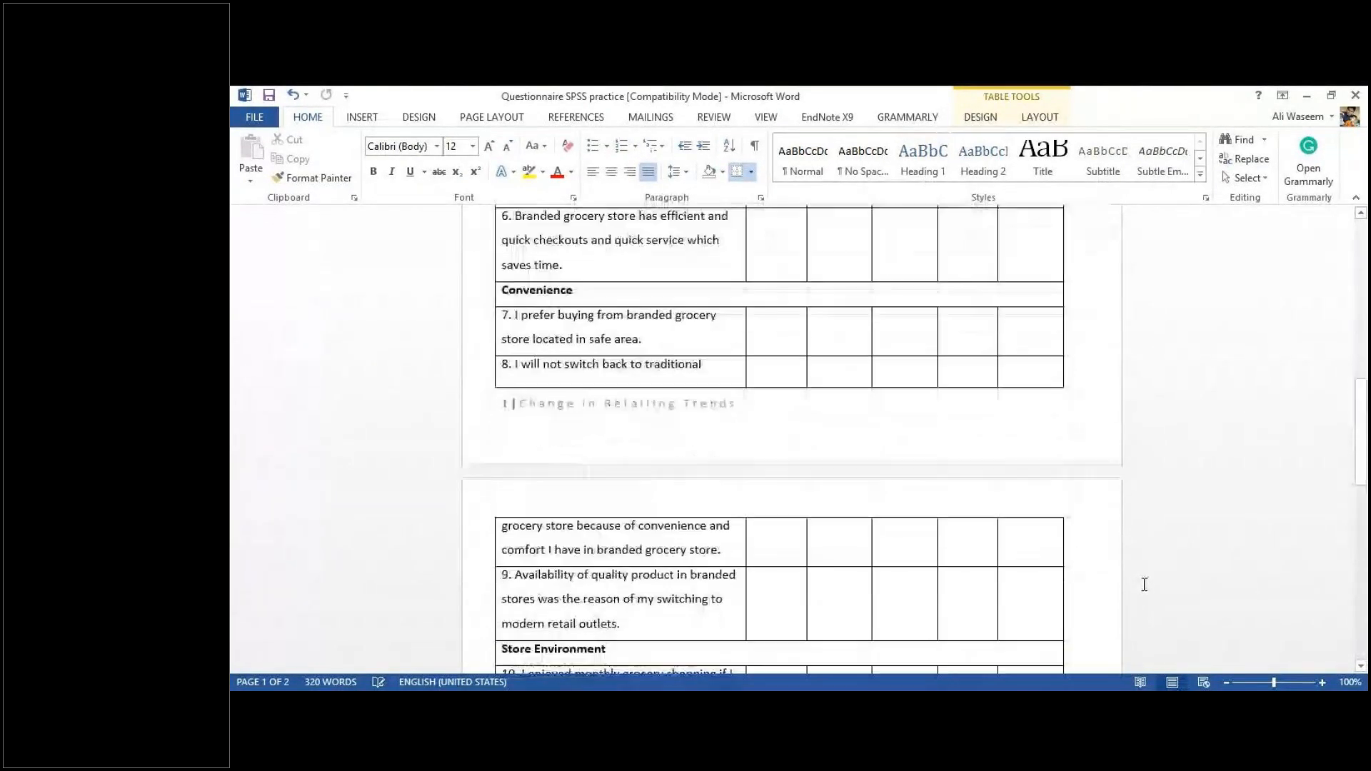
{"action": "scroll", "coordinate": [1145, 585], "scroll_direction": "up", "scroll_amount": 3}
{"action": "scroll", "coordinate": [1065, 619], "scroll_direction": "up", "scroll_amount": 5}
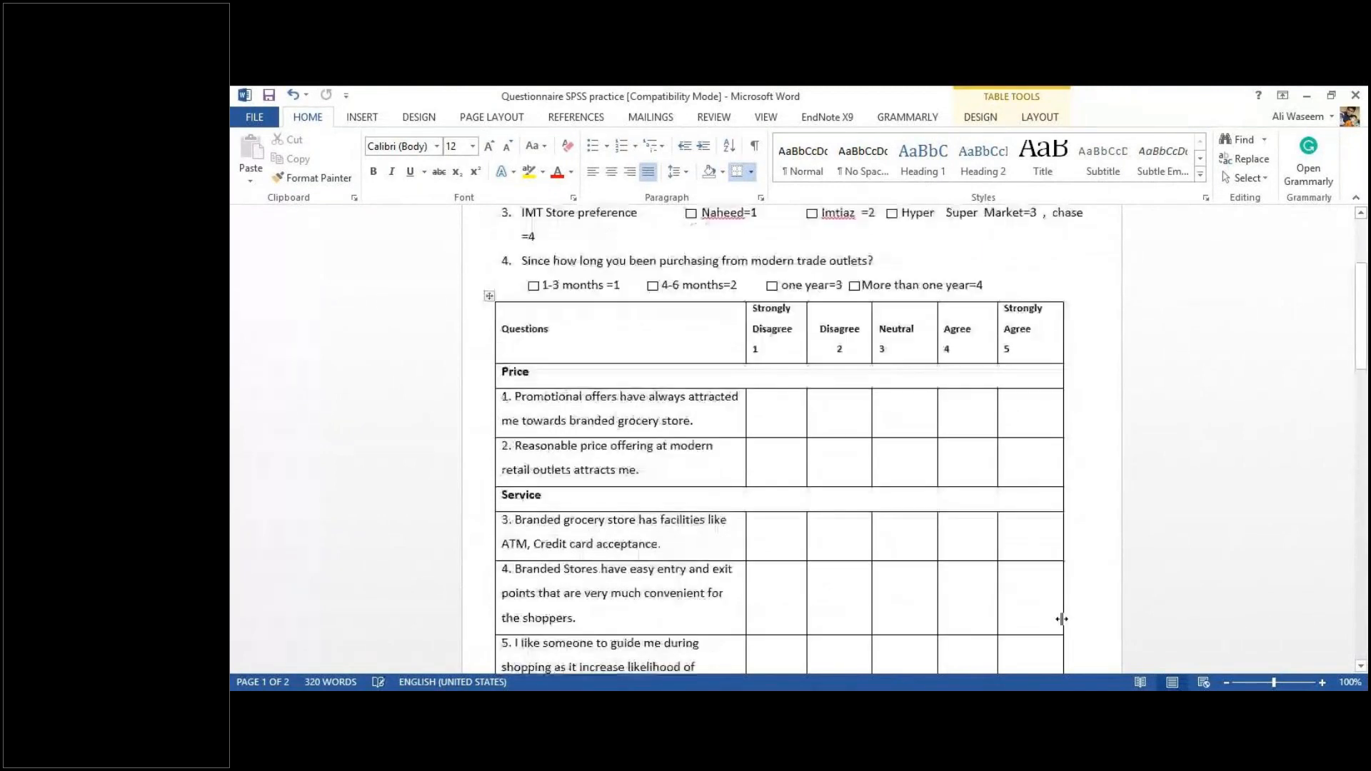
{"action": "scroll", "coordinate": [1076, 621], "scroll_direction": "up", "scroll_amount": 1}
- Switch to SPSS Statistics and show the Variable View of the empty dataset
{"action": "key", "text": "alt+Tab"}
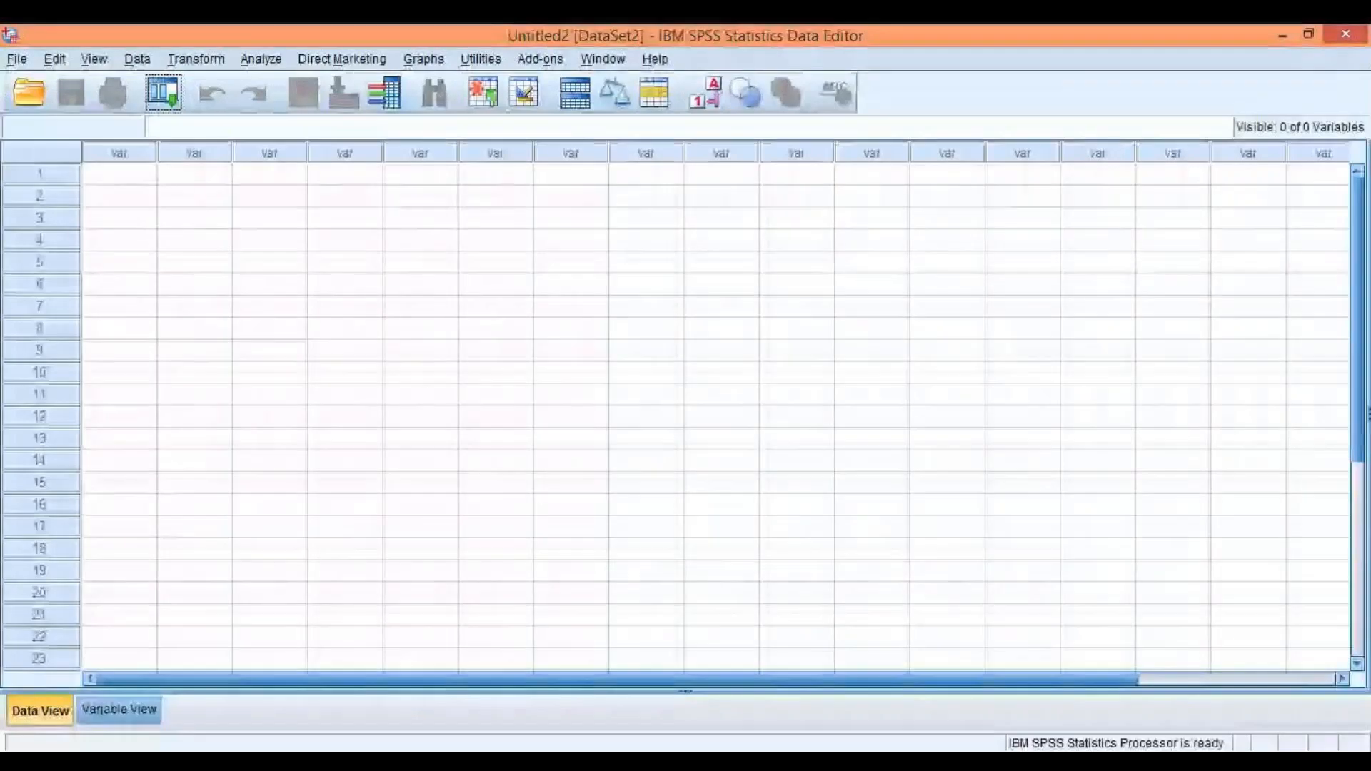
{"action": "left_click", "coordinate": [107, 711]}
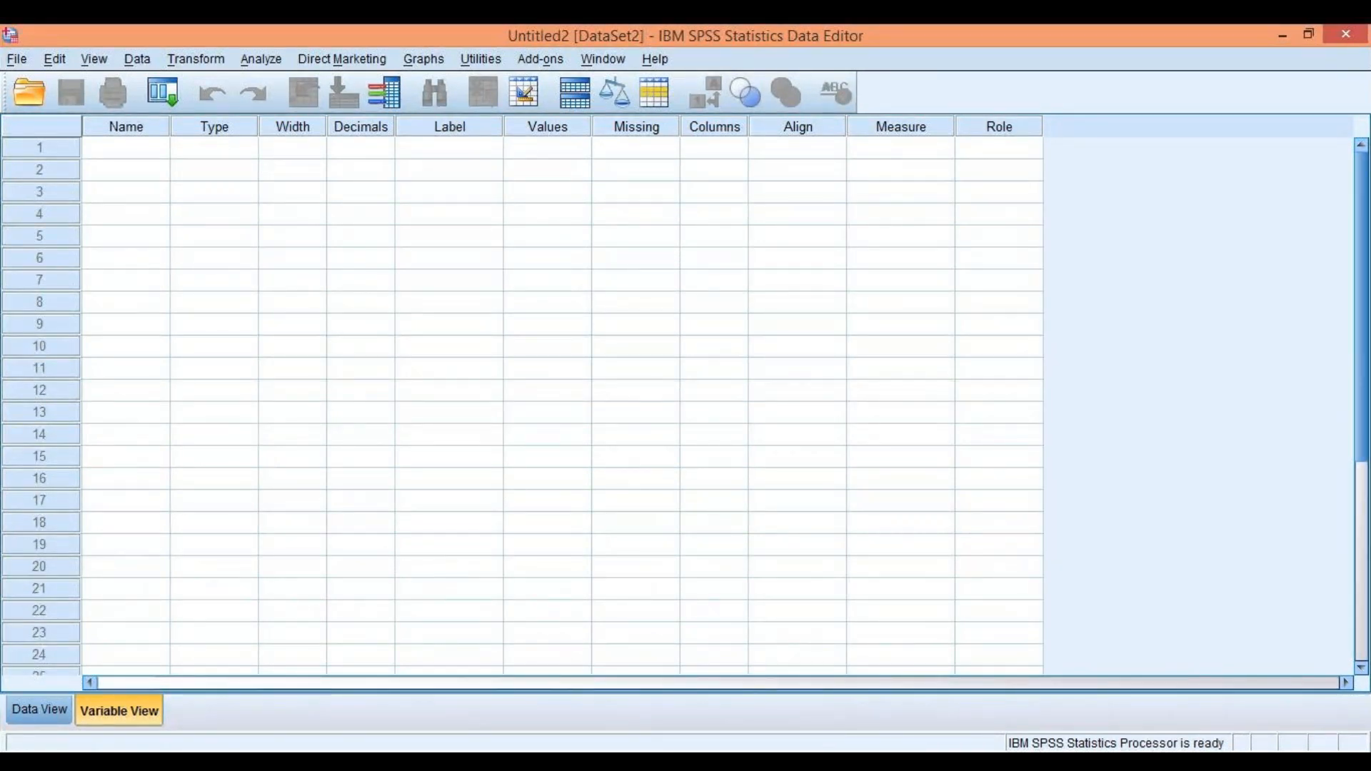
{"action": "left_click", "coordinate": [444, 480]}
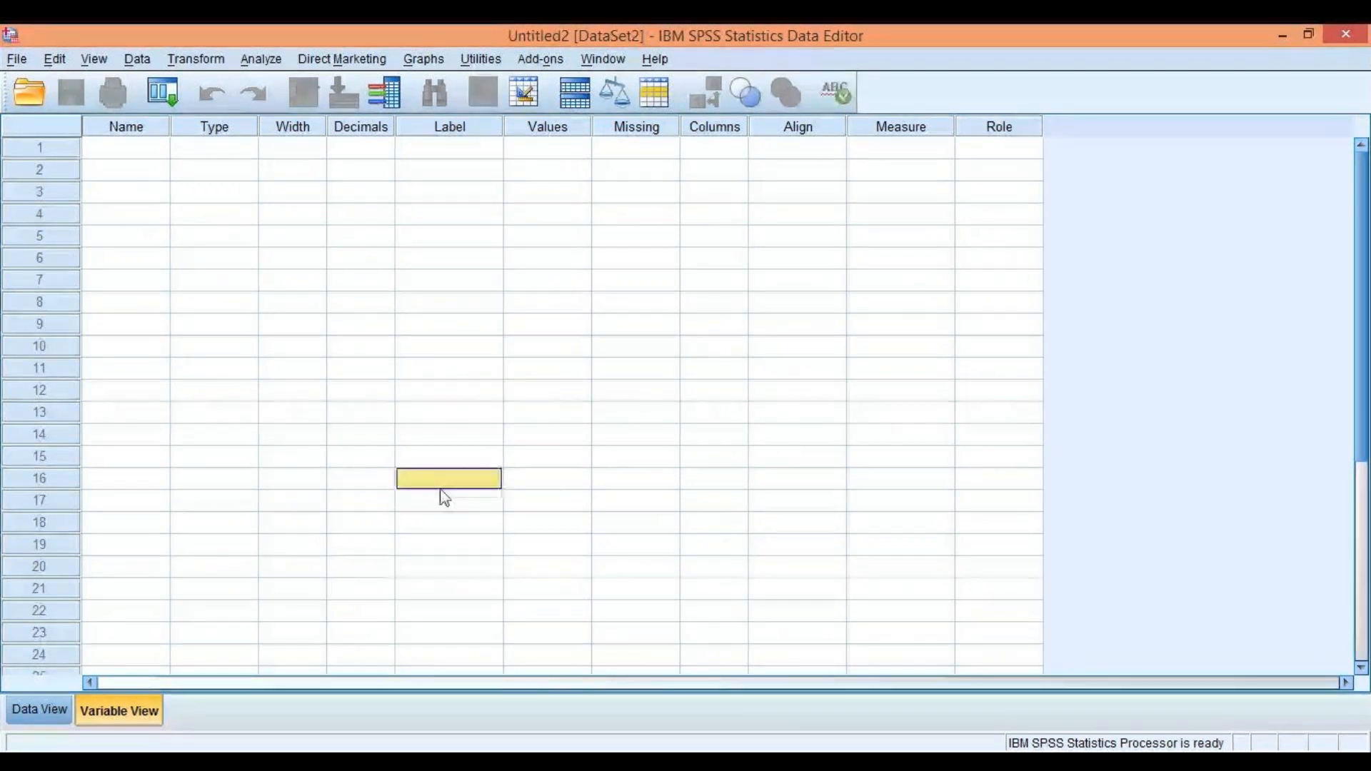
{"action": "right_click", "coordinate": [552, 492]}
{"action": "left_click", "coordinate": [375, 569]}
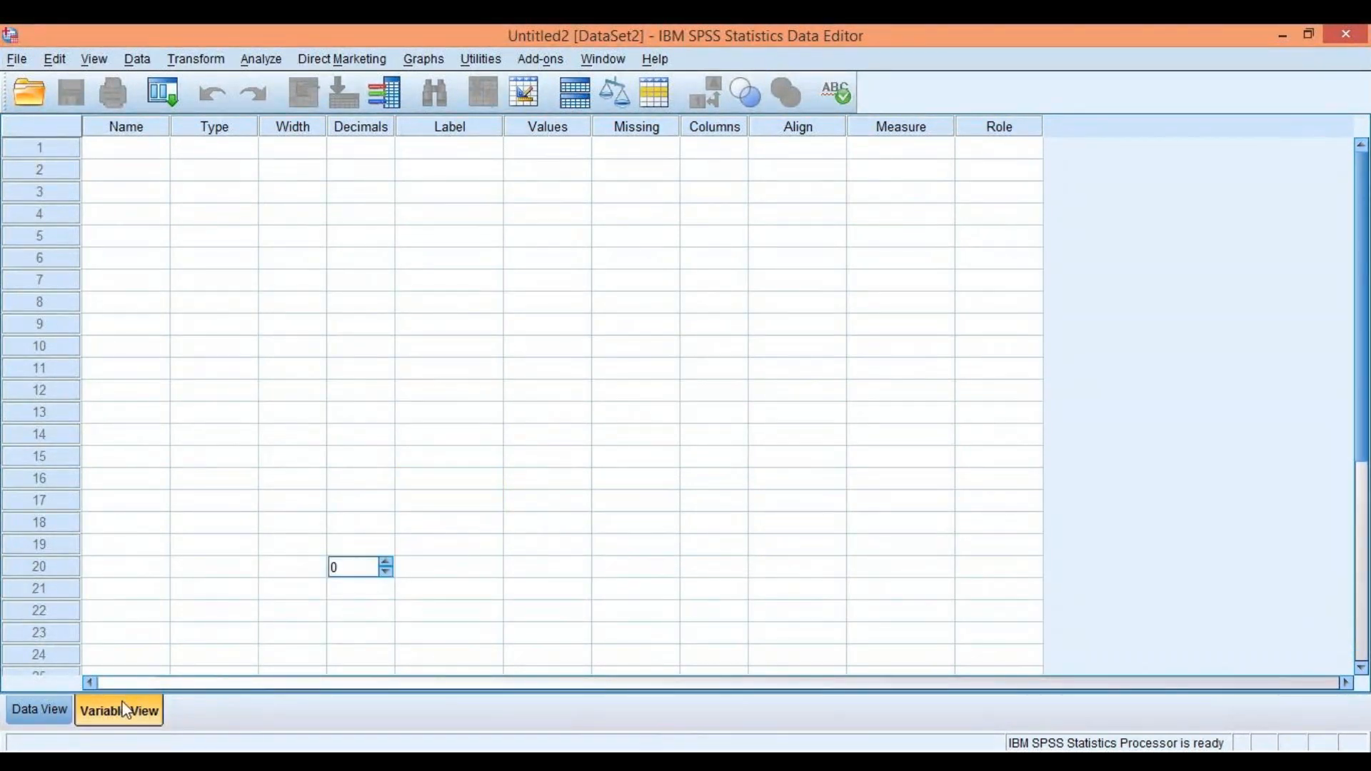
- Compare the empty dataset's Data View and Variable View, finishing in Variable View
{"action": "left_click", "coordinate": [49, 710]}
{"action": "left_click", "coordinate": [97, 712]}
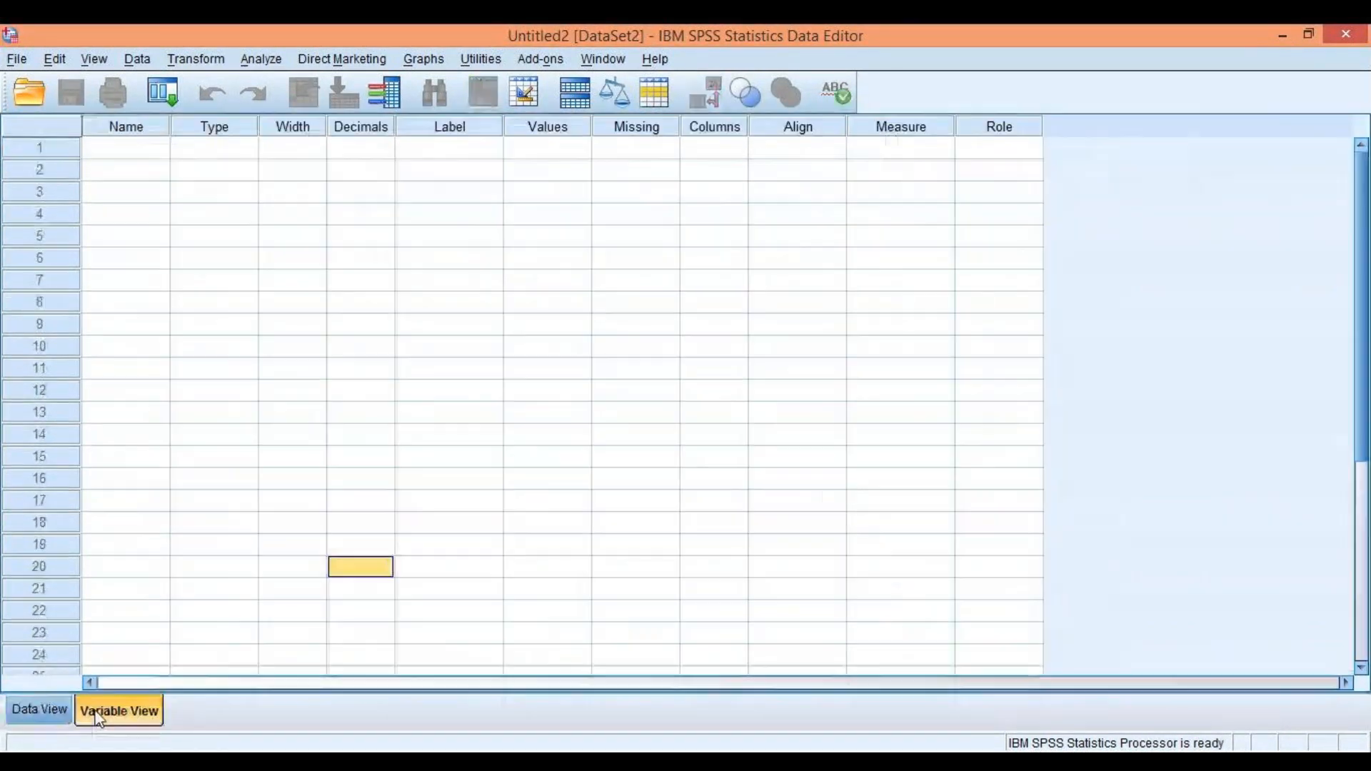
{"action": "left_click", "coordinate": [41, 711]}
{"action": "left_click", "coordinate": [128, 717]}
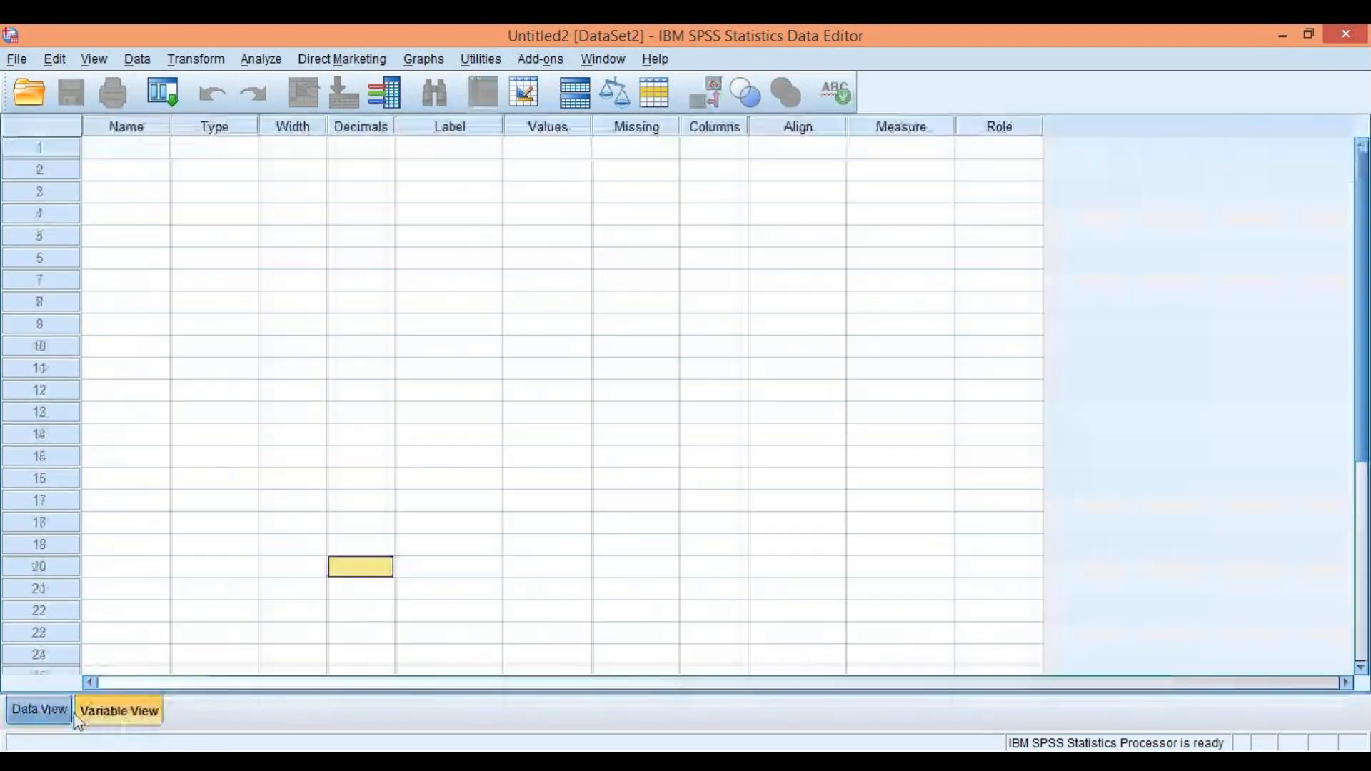
{"action": "left_click", "coordinate": [70, 712]}
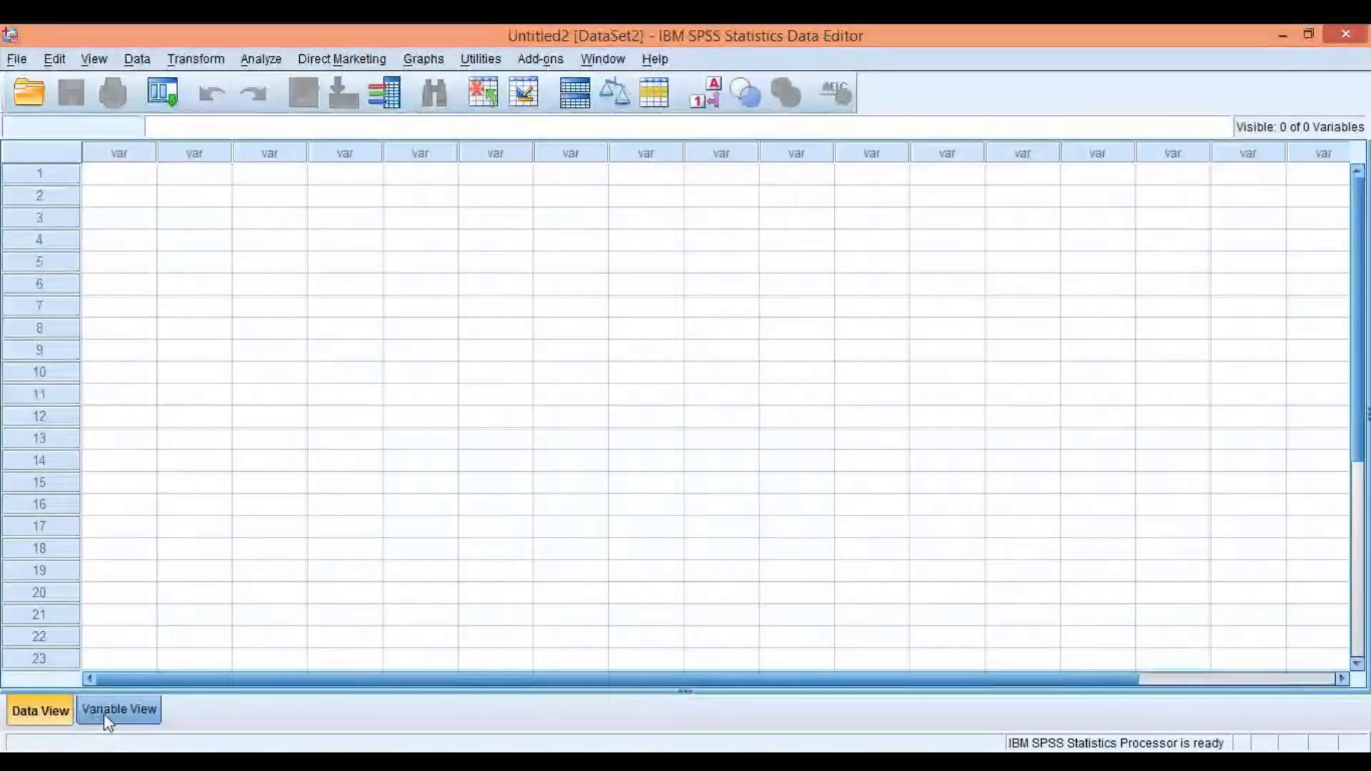
{"action": "left_click", "coordinate": [143, 723]}
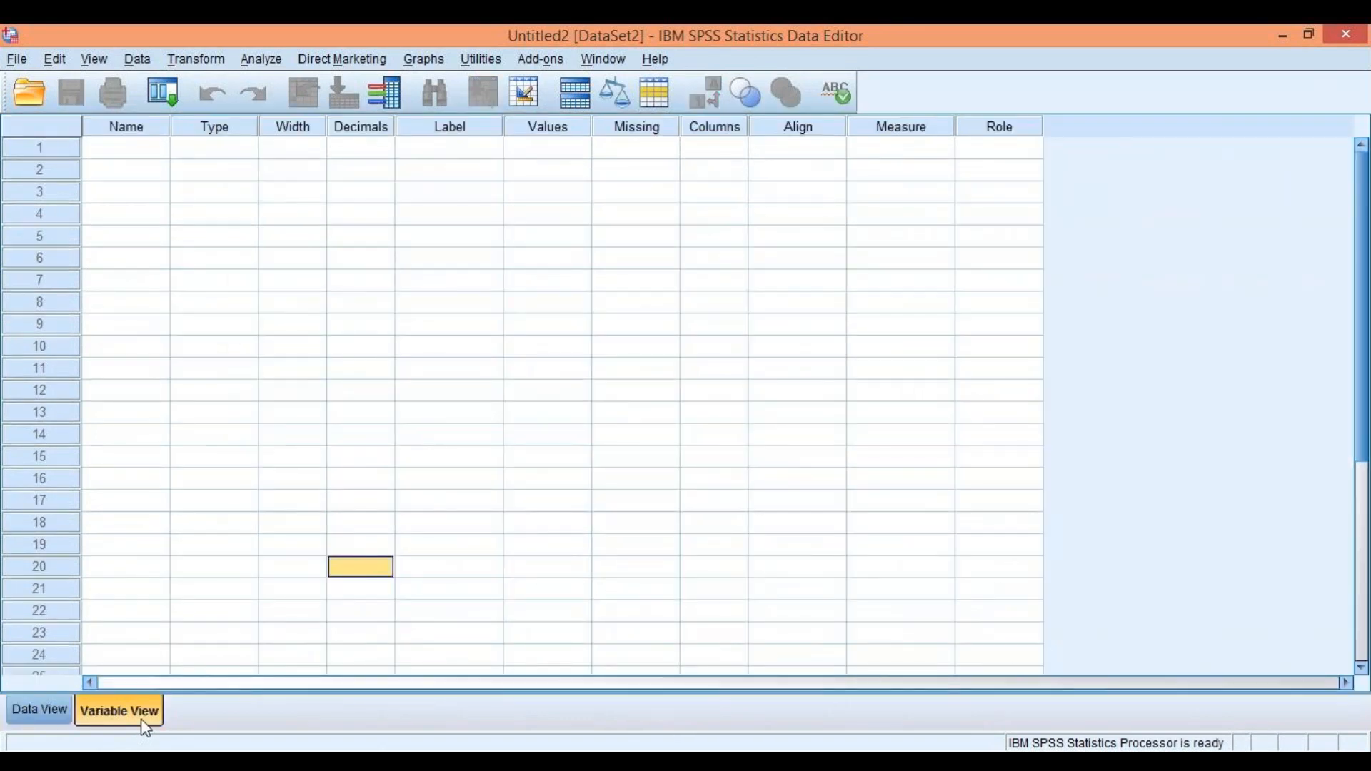
- Define the first two variables with the names Age and Gender in rows 1 and 2
{"action": "left_click", "coordinate": [156, 151]}
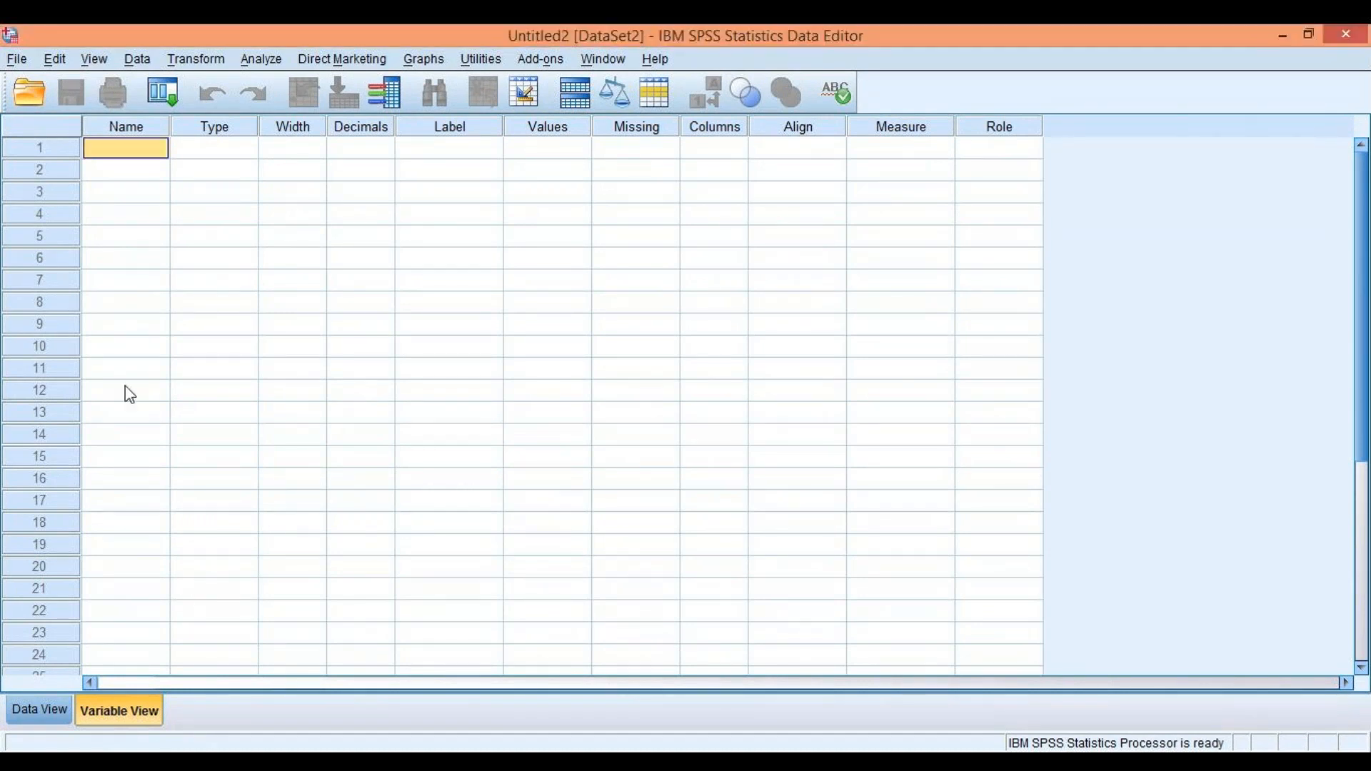
{"action": "mouse_move", "coordinate": [154, 157]}
{"action": "left_mouse_down"}
{"action": "mouse_move", "coordinate": [122, 632]}
{"action": "mouse_move", "coordinate": [156, 160]}
{"action": "left_mouse_up"}
{"action": "type", "text": "Age"}
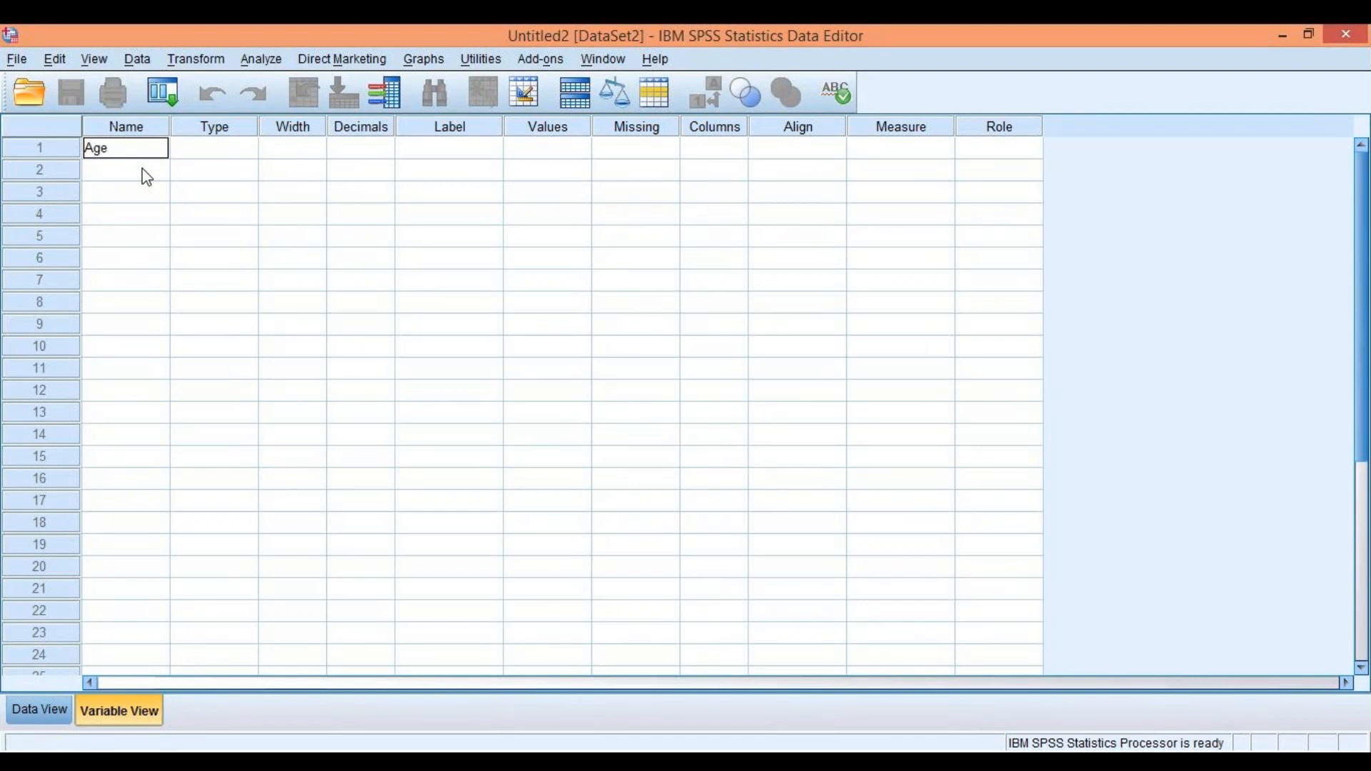
{"action": "key", "text": "Return"}
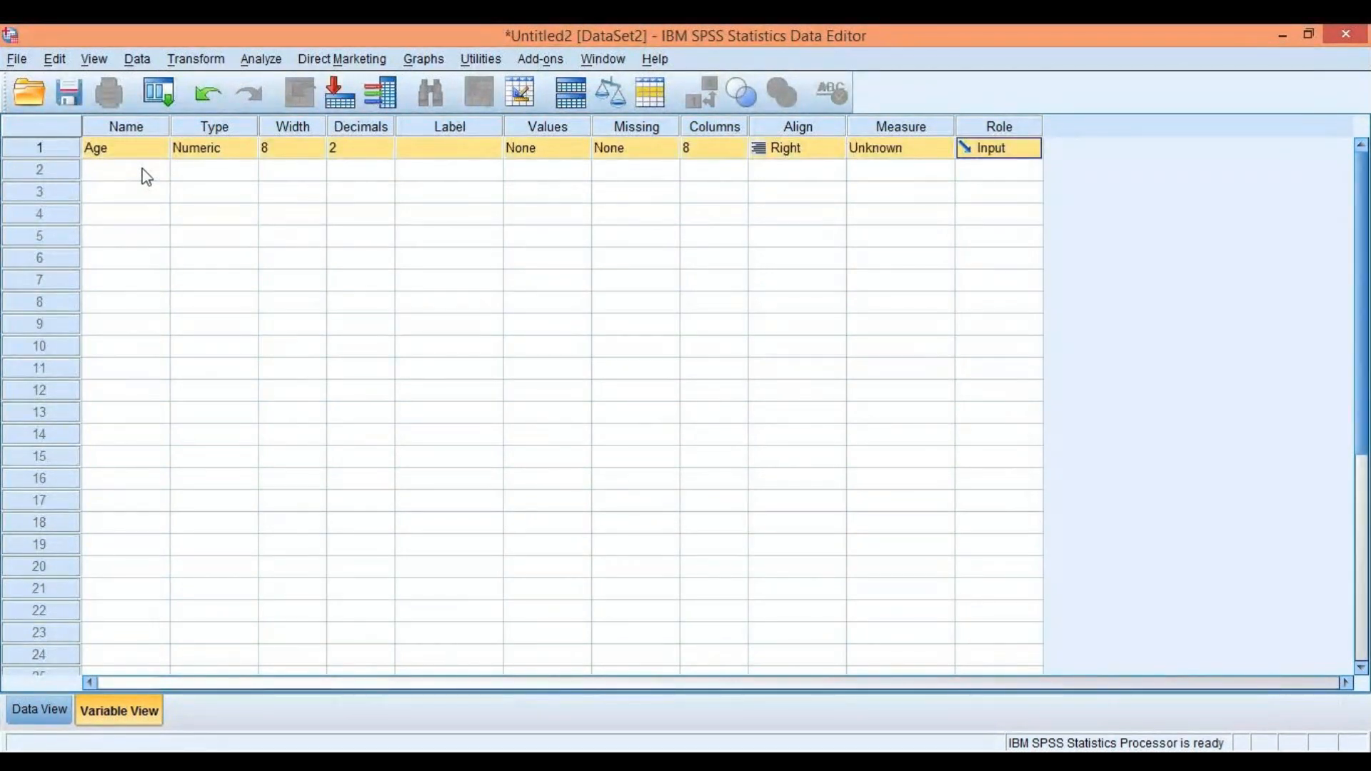
{"action": "left_click", "coordinate": [146, 178]}
{"action": "type", "text": "Gender"}
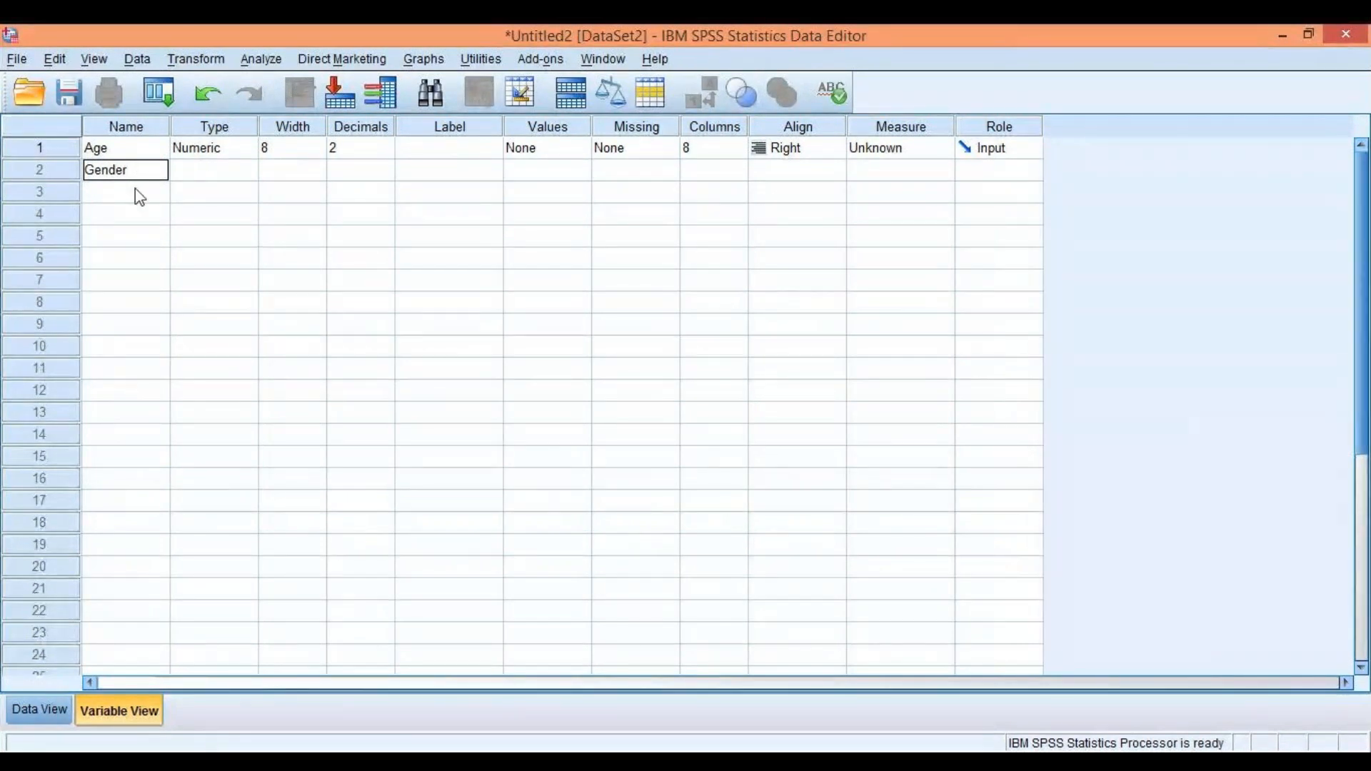
{"action": "key", "text": "Return"}
- Add the variables StorePref and PurchaseTime in rows 3 and 4
{"action": "left_click", "coordinate": [148, 193]}
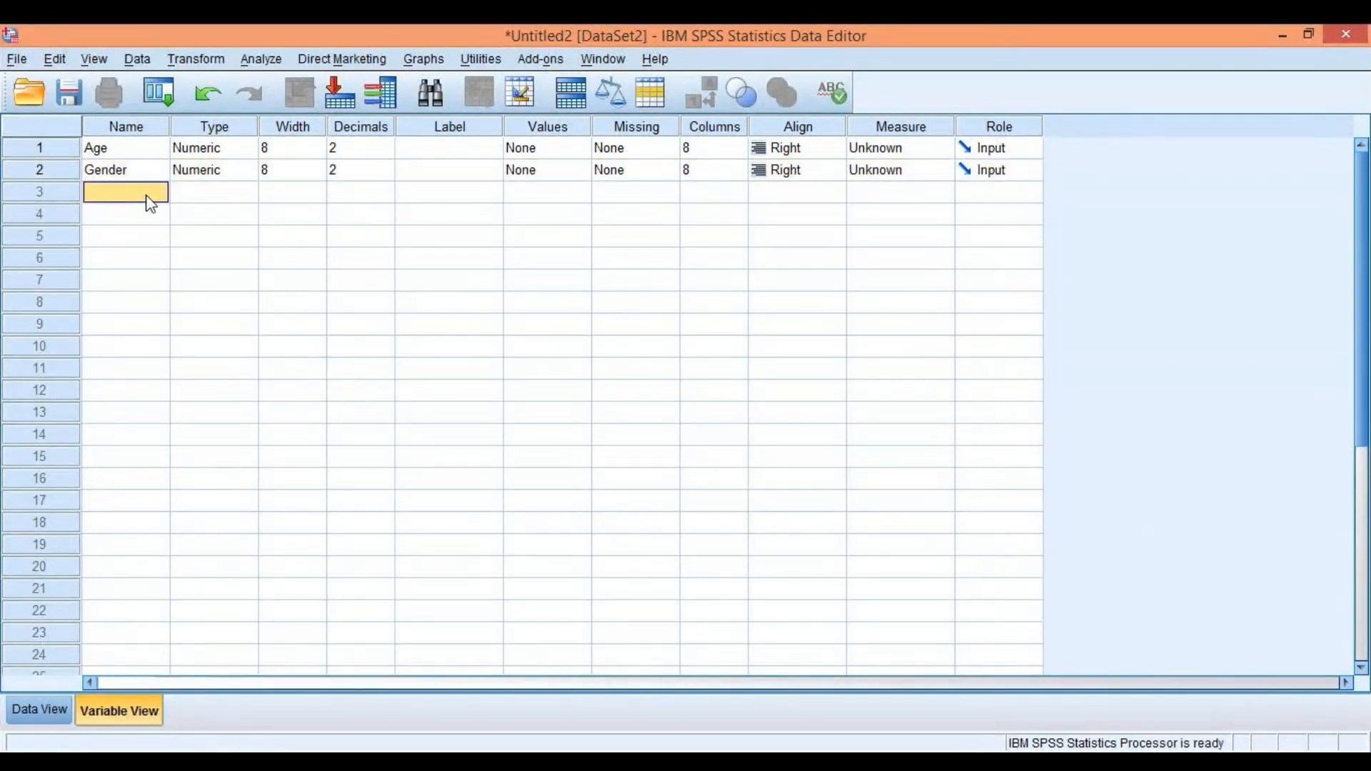
{"action": "left_click", "coordinate": [160, 128]}
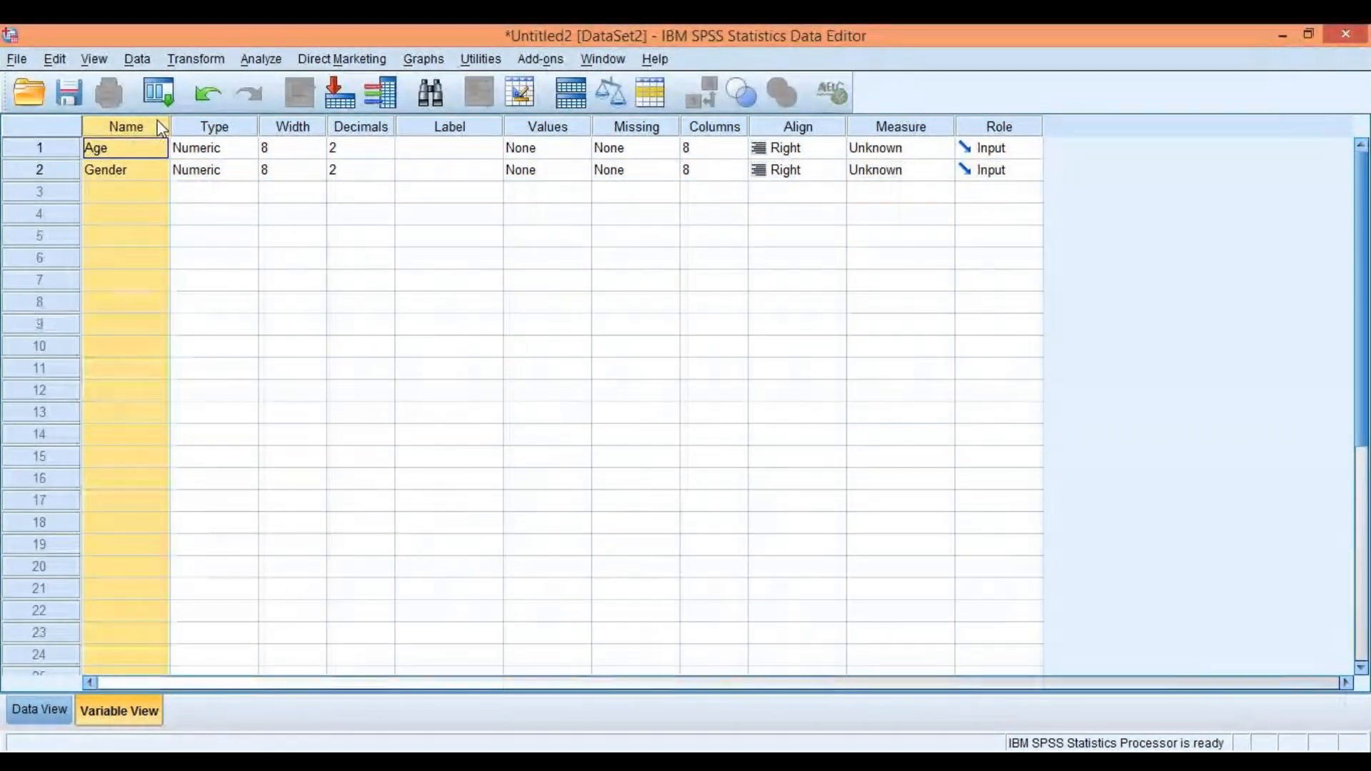
{"action": "left_click", "coordinate": [142, 193]}
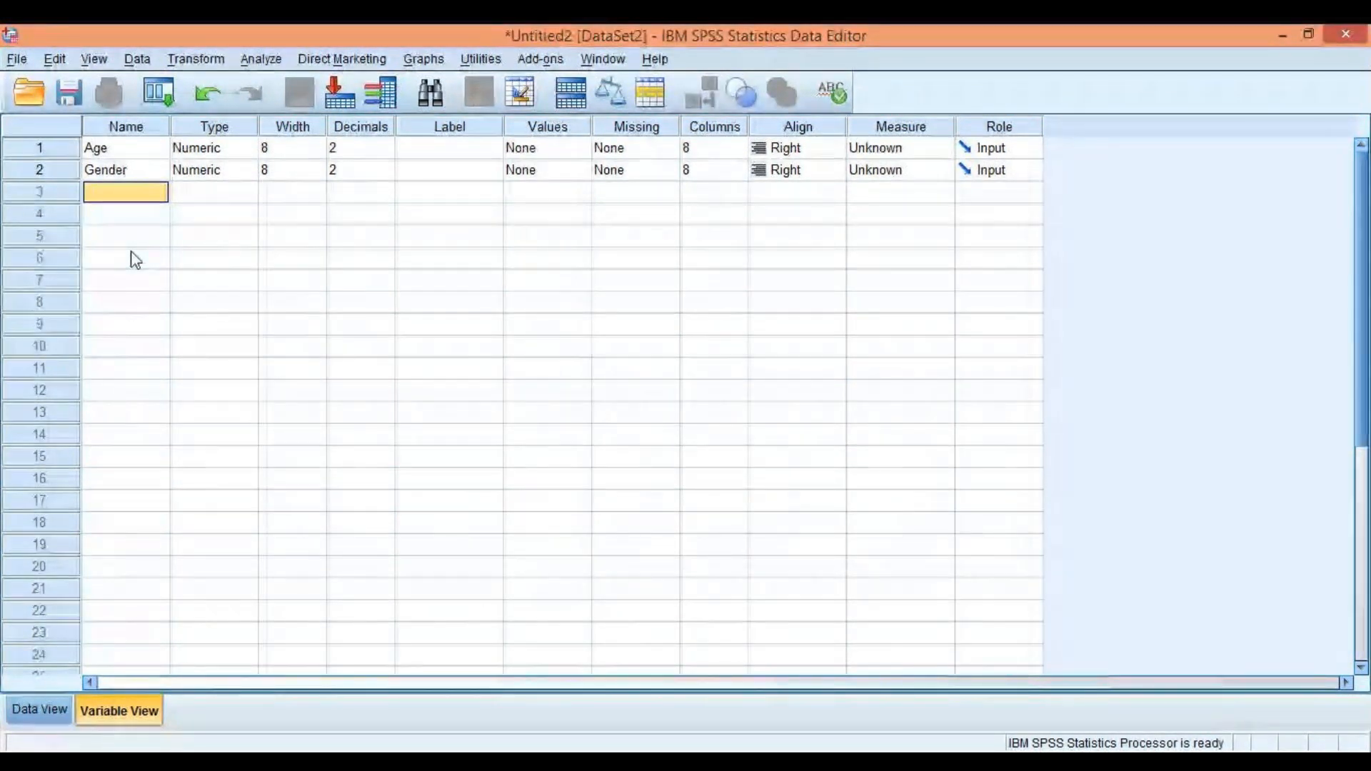
{"action": "type", "text": "Stro"}
{"action": "type", "text": "ore"}
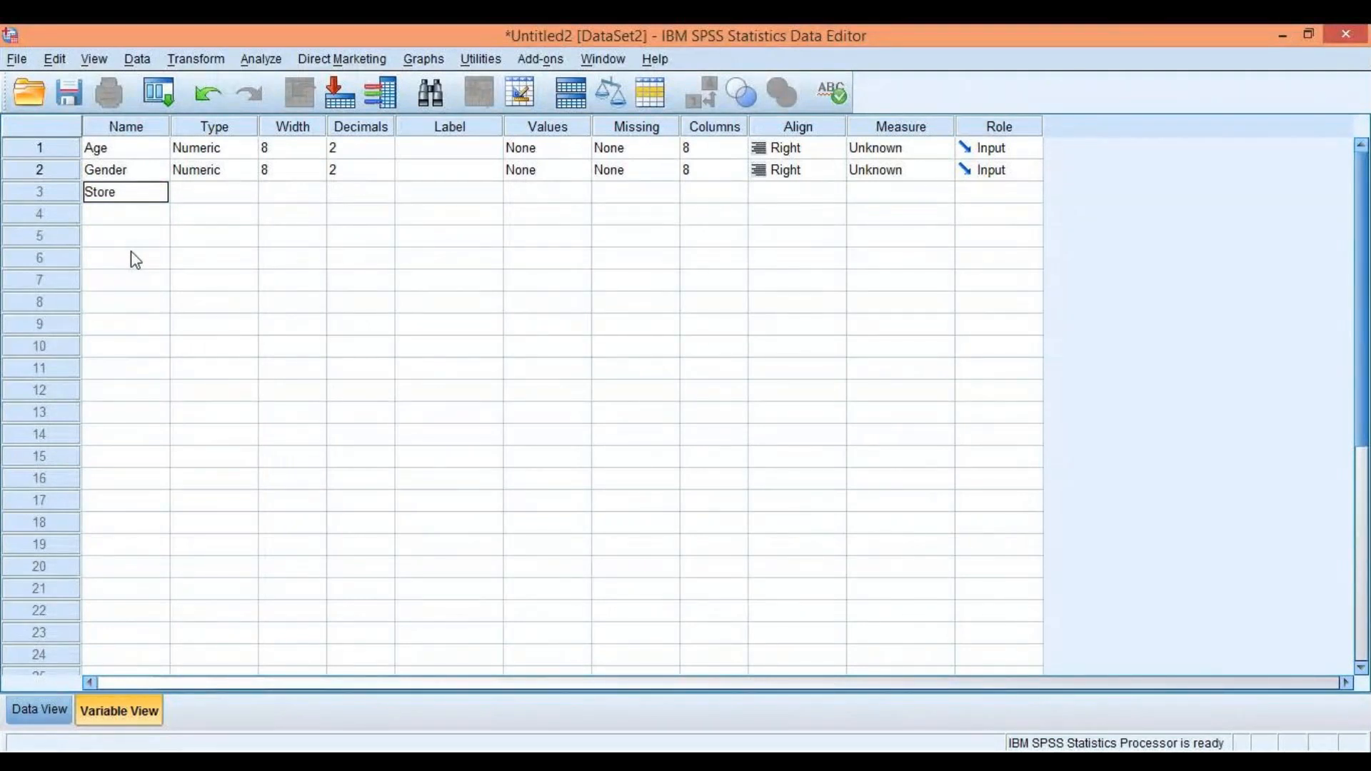
{"action": "type", "text": "Pref"}
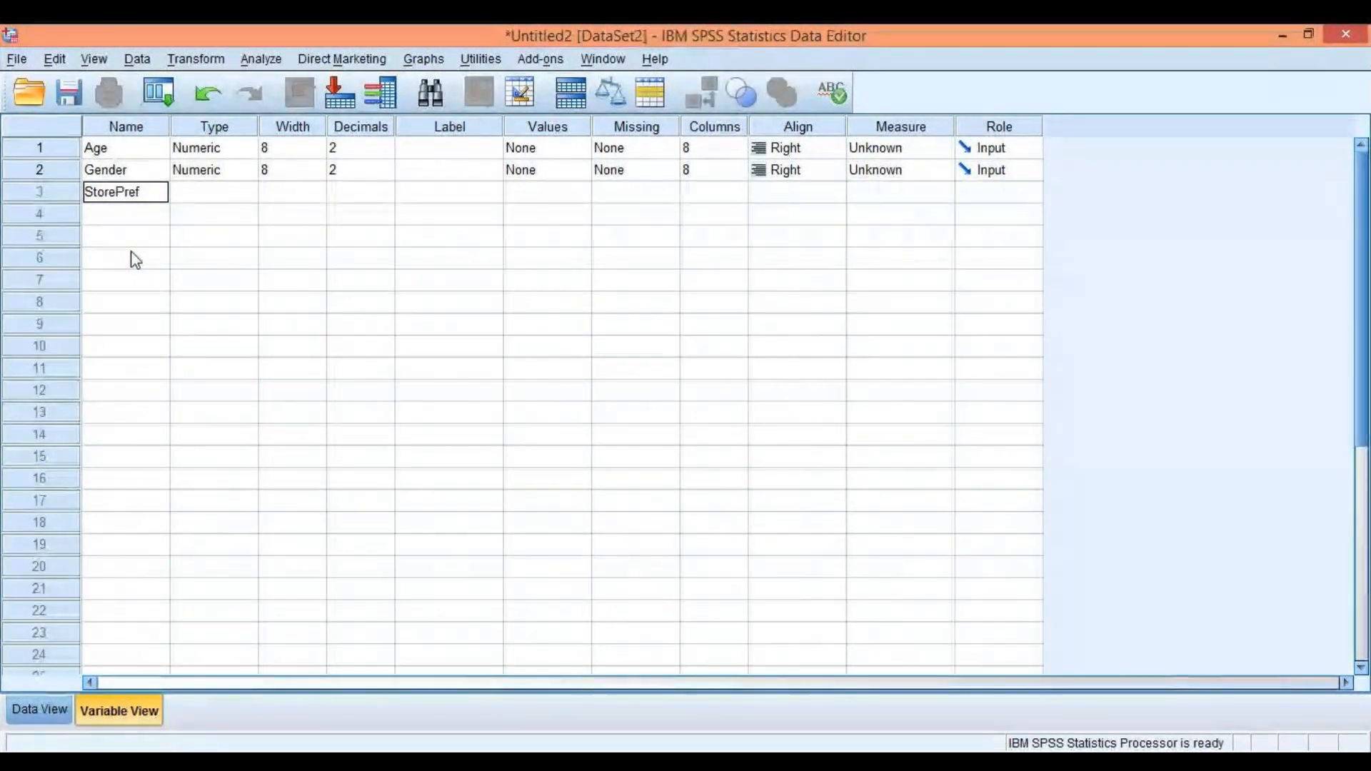
{"action": "left_click", "coordinate": [143, 215]}
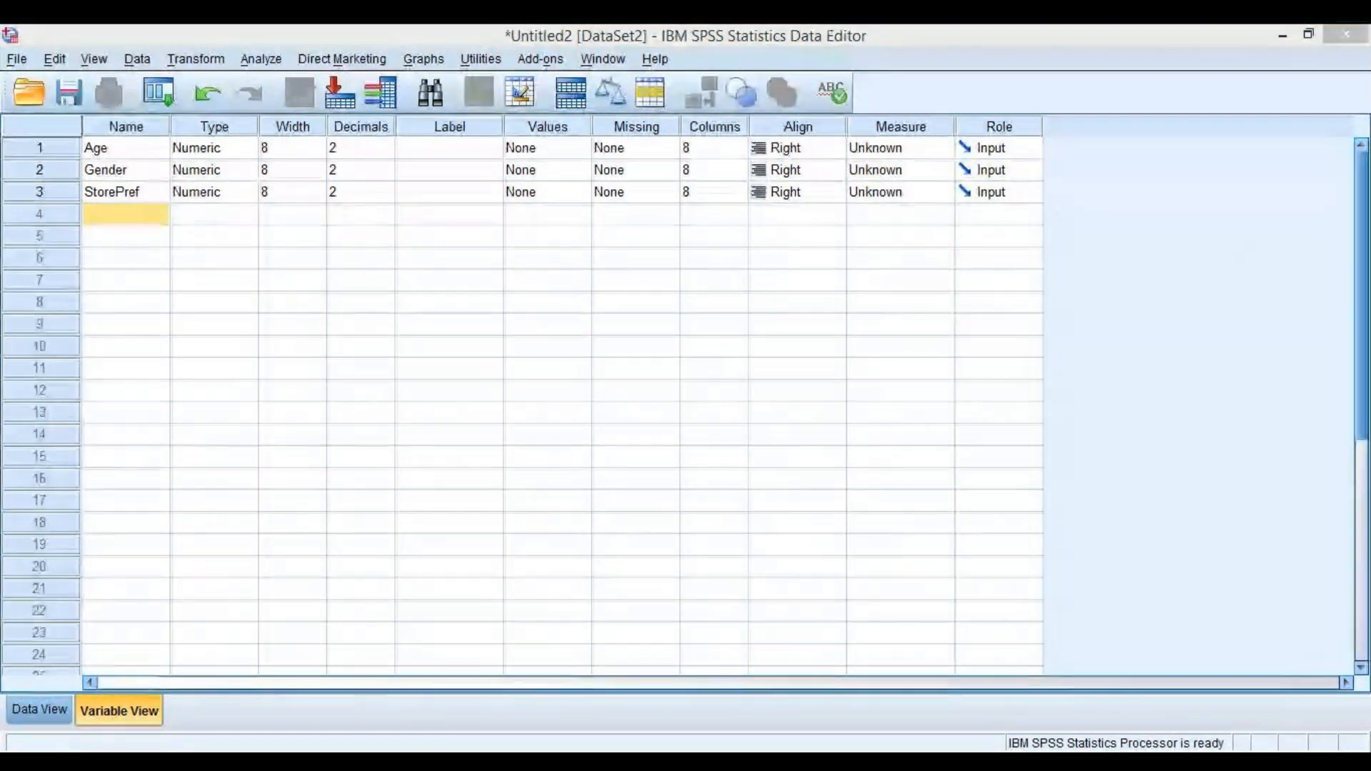
{"action": "left_click", "coordinate": [146, 220]}
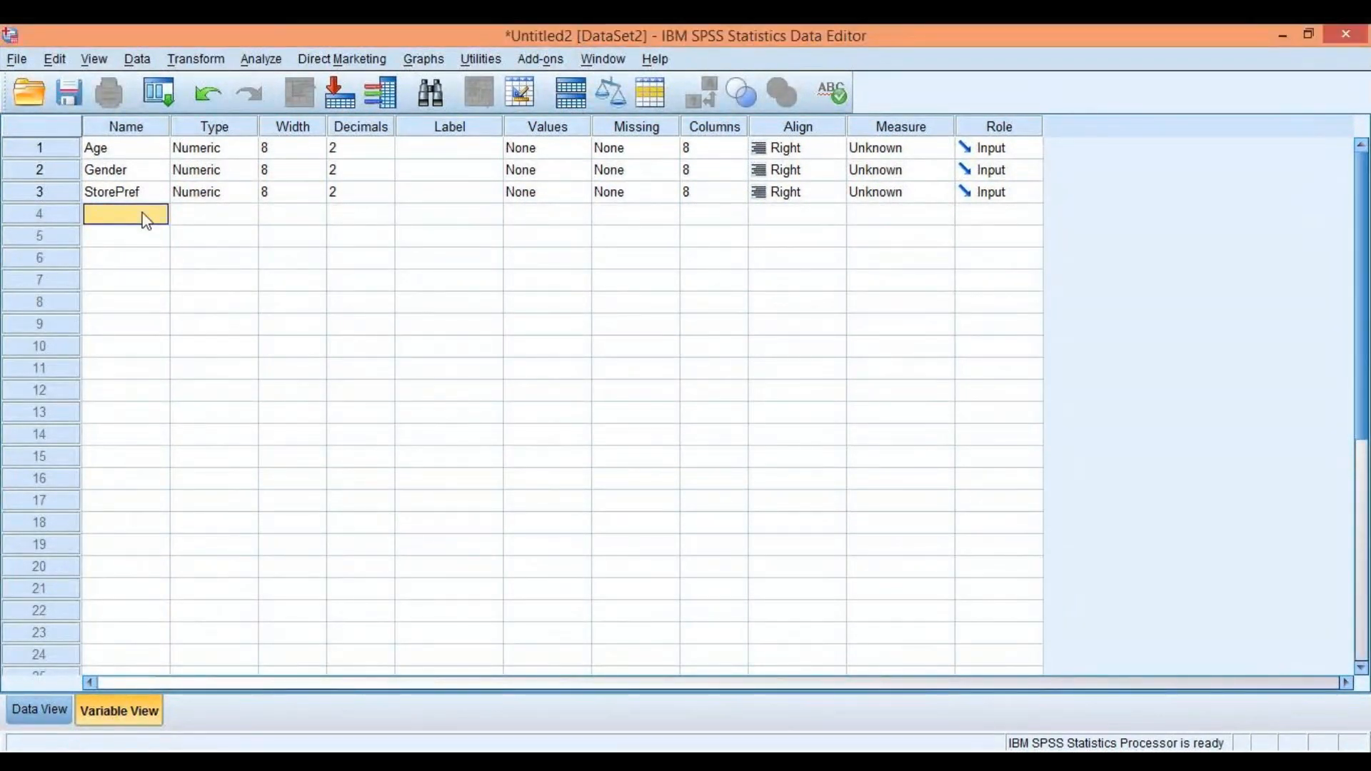
{"action": "type", "text": "PurchaseTime"}
{"action": "key", "text": "Return"}
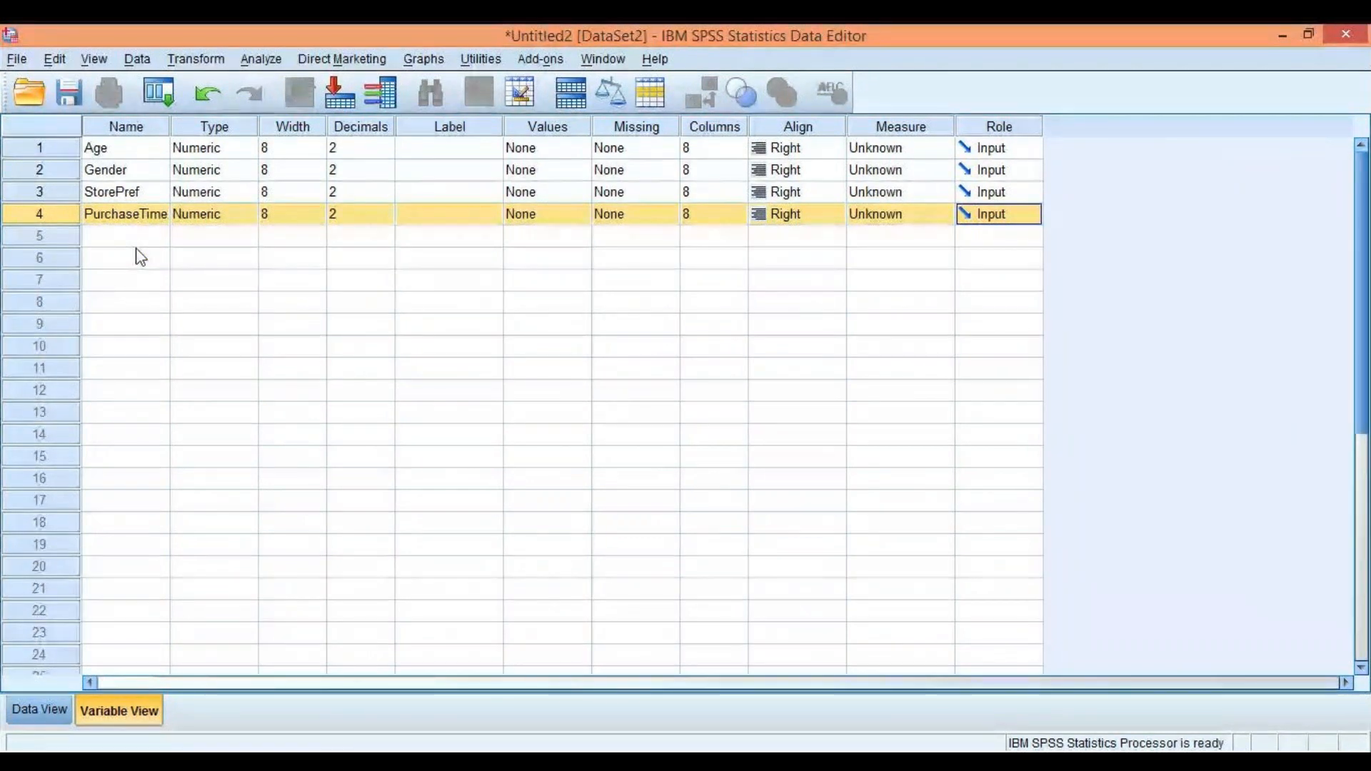
- Add the variables P1 and P2 in rows 5 and 6
{"action": "left_click", "coordinate": [140, 238]}
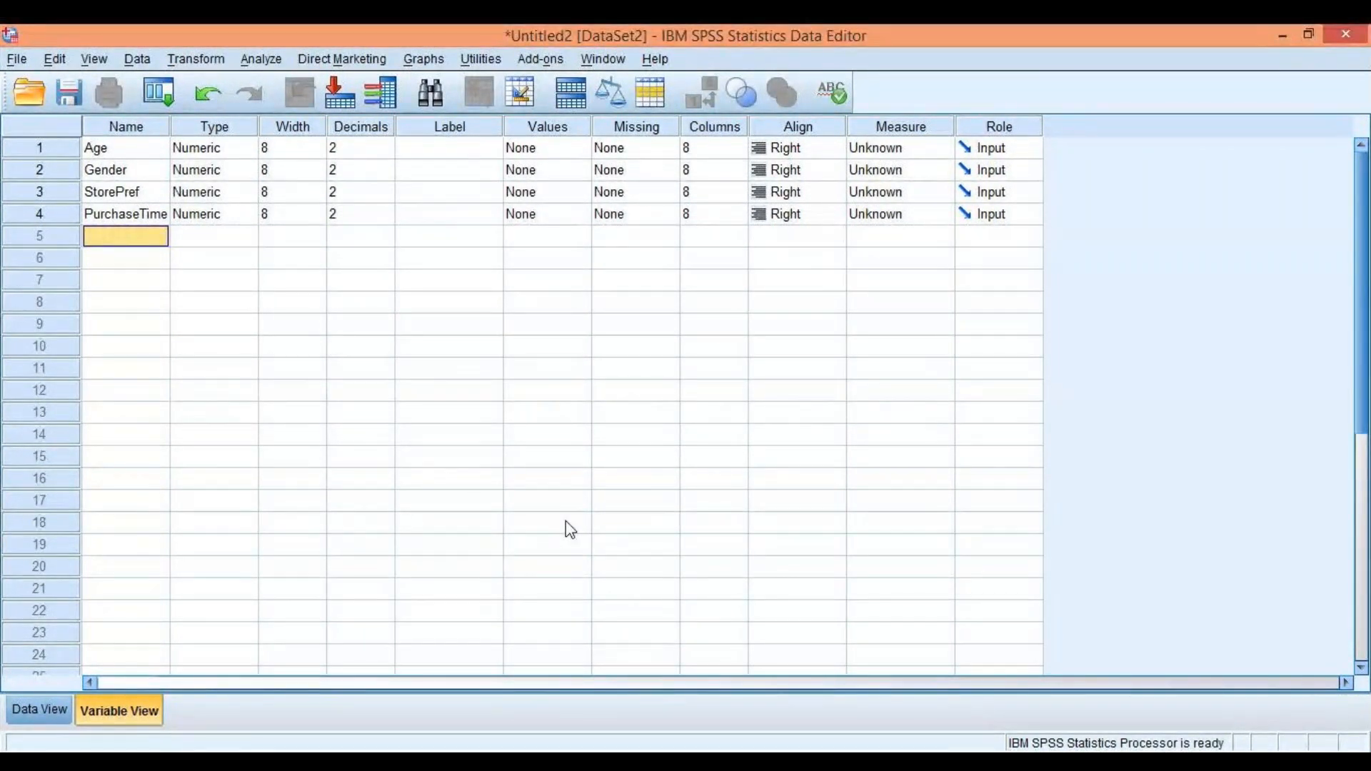
{"action": "type", "text": "P1"}
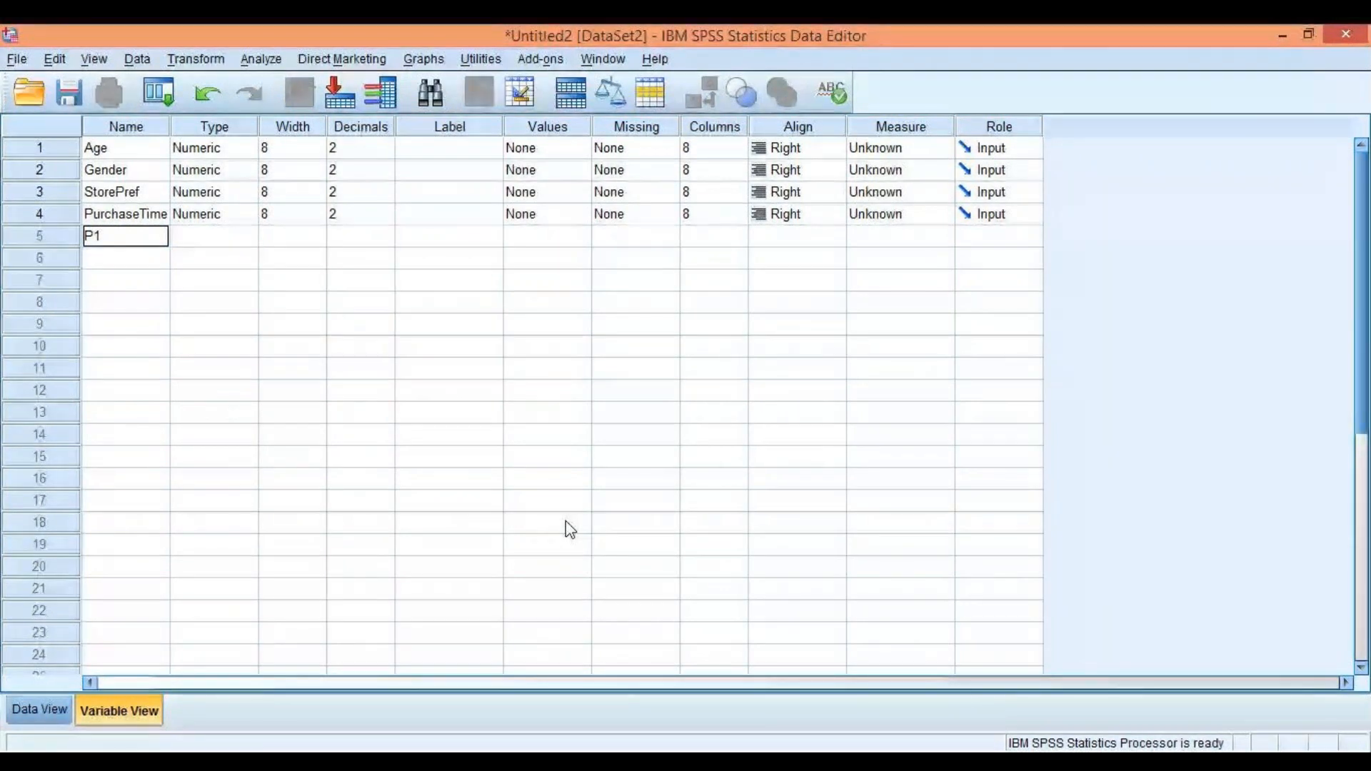
{"action": "key", "text": "Return"}
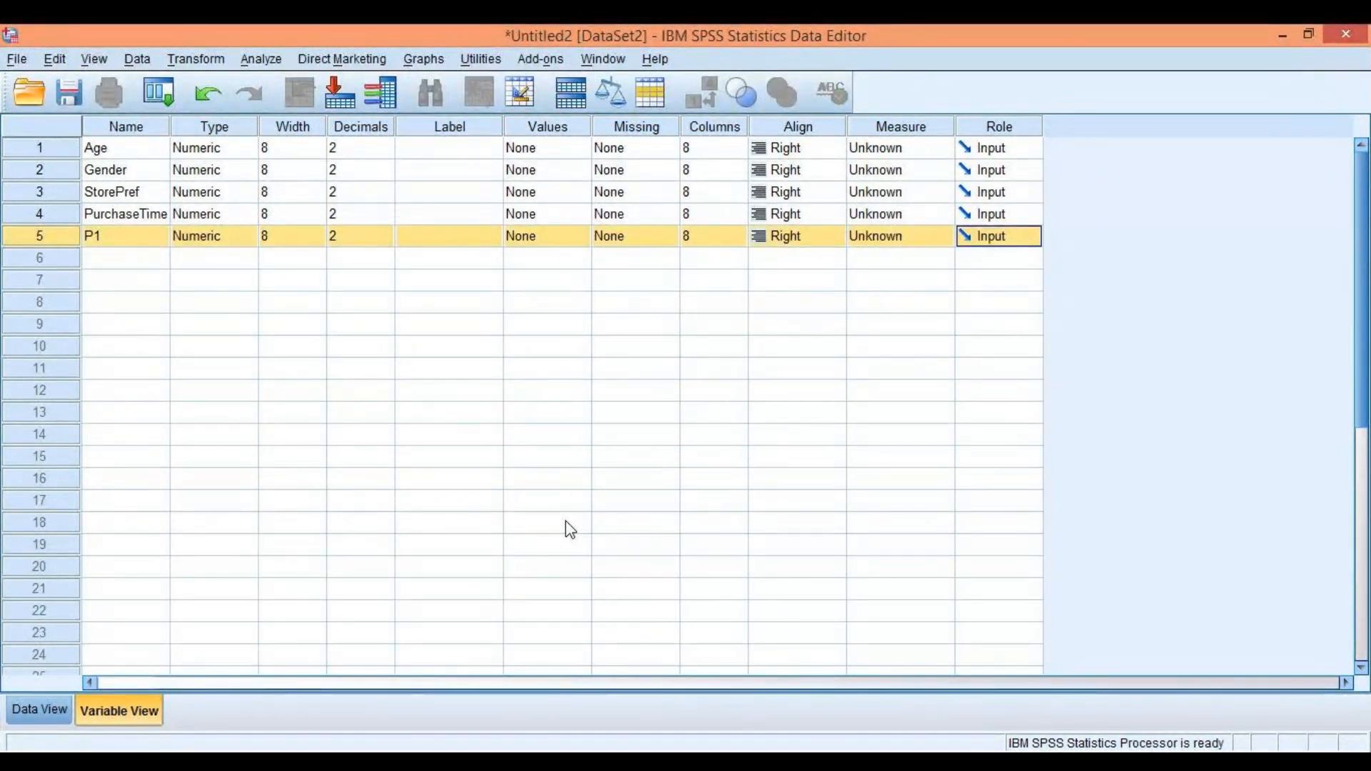
{"action": "left_click", "coordinate": [143, 259]}
{"action": "type", "text": "P2"}
{"action": "key", "text": "Return"}
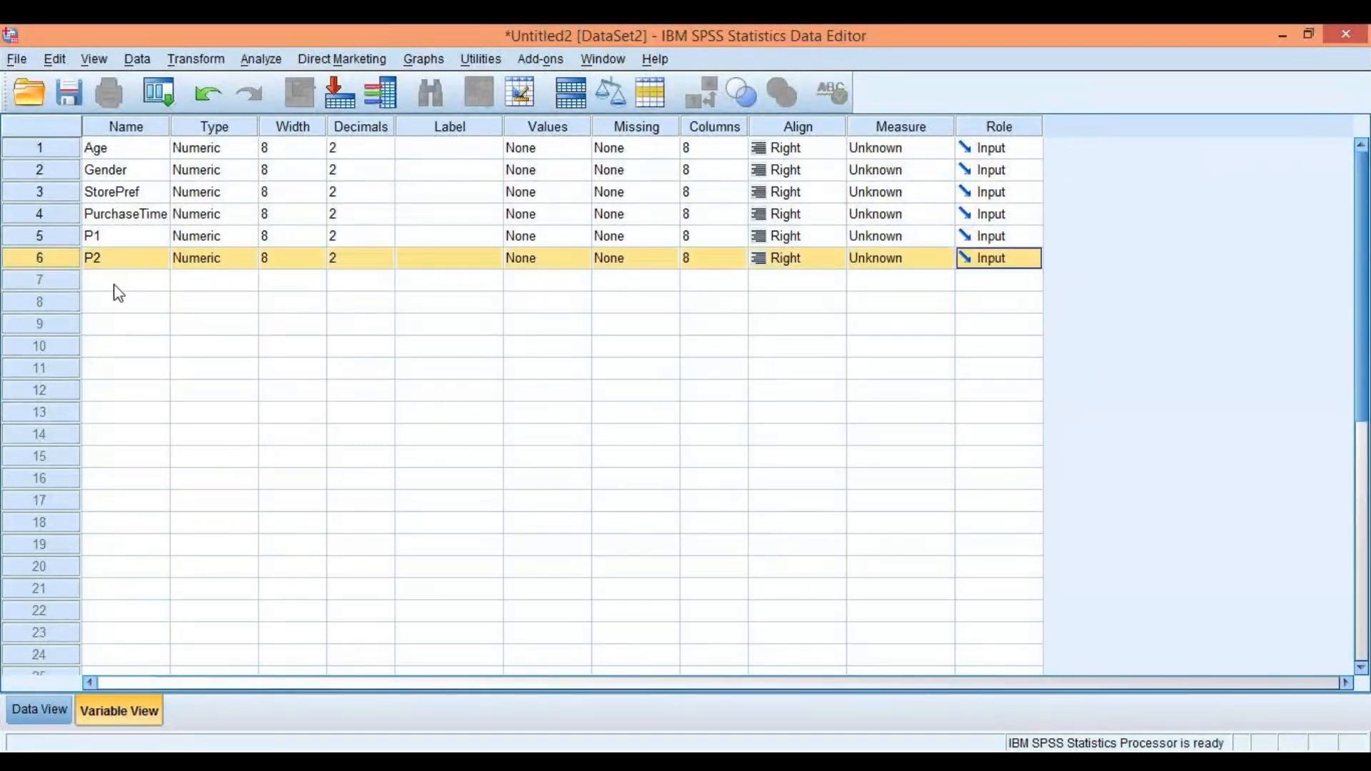
- Add the variables S1, S2, S3 and S4 in rows 7 to 10, all with a capital S
{"action": "left_click", "coordinate": [114, 284]}
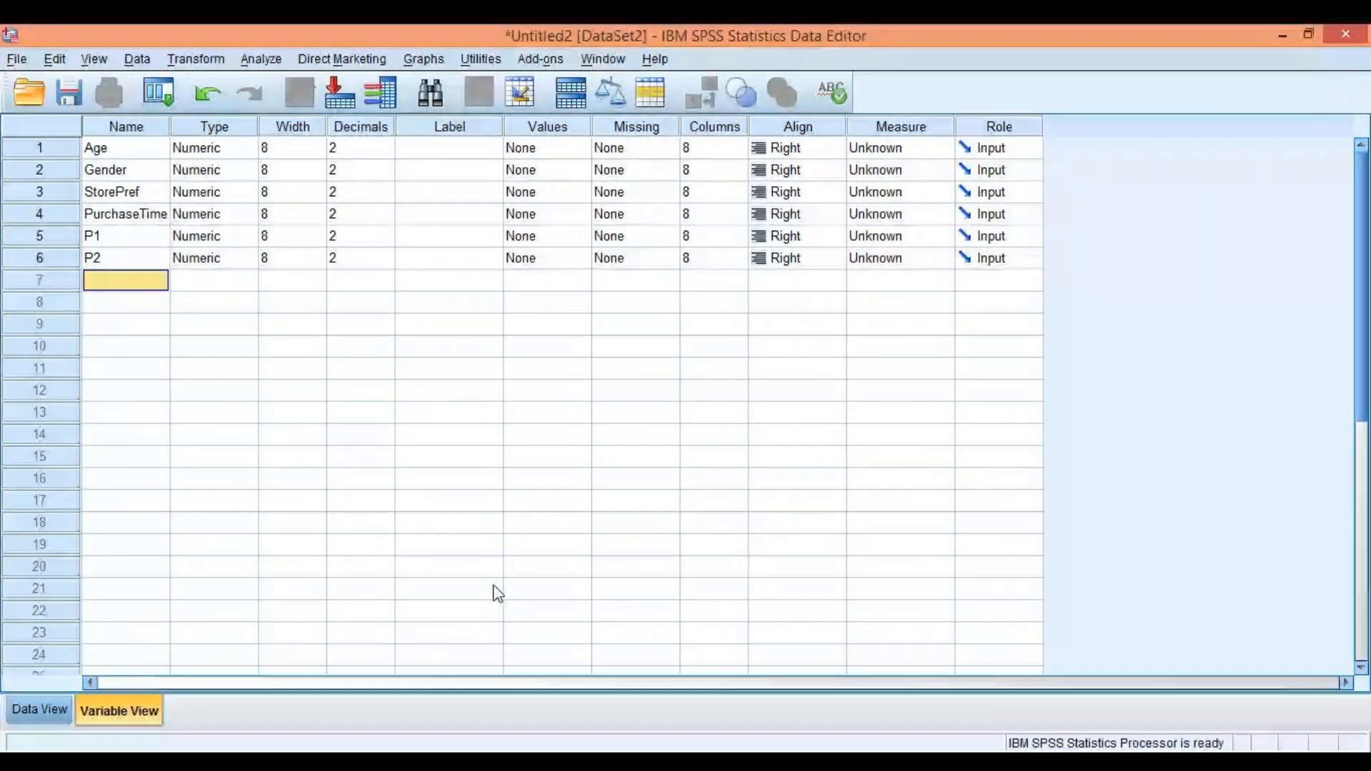
{"action": "type", "text": "S1"}
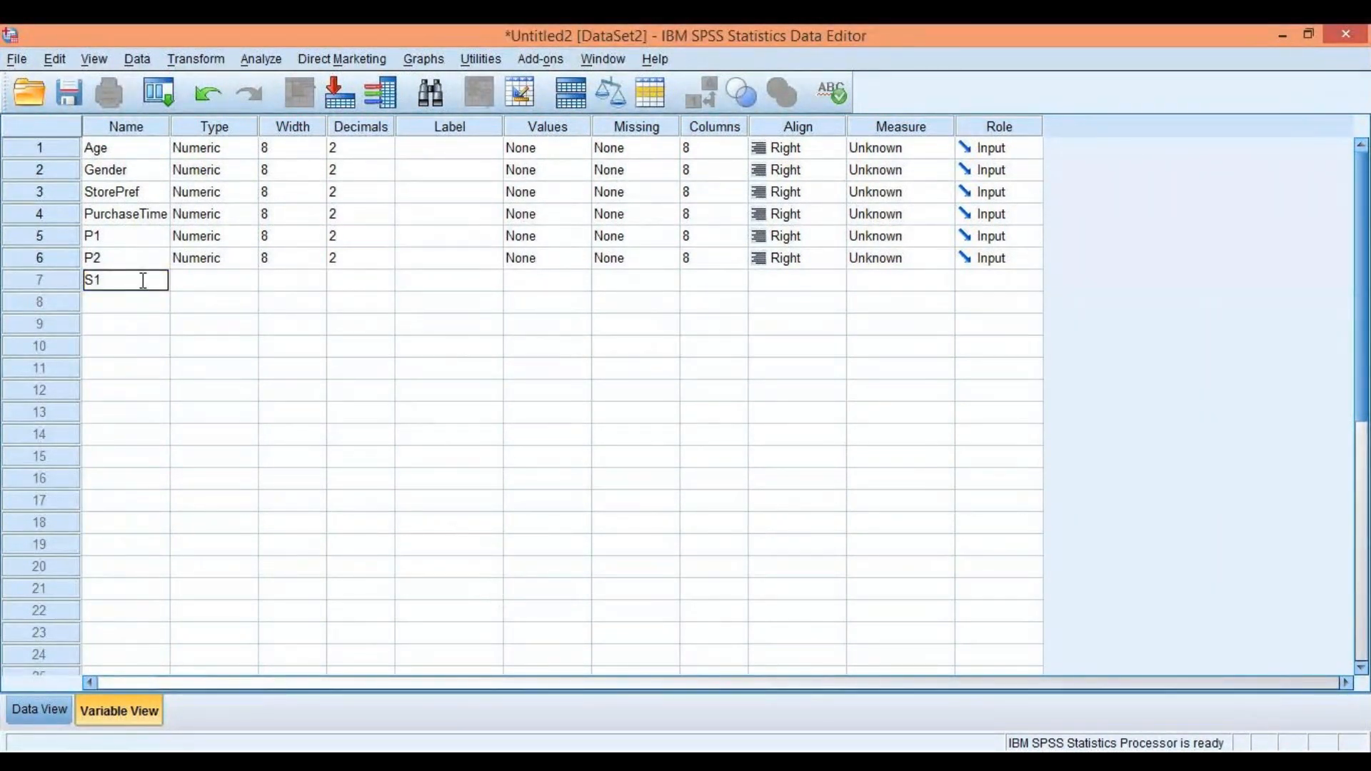
{"action": "left_click", "coordinate": [143, 304]}
{"action": "type", "text": "s2"}
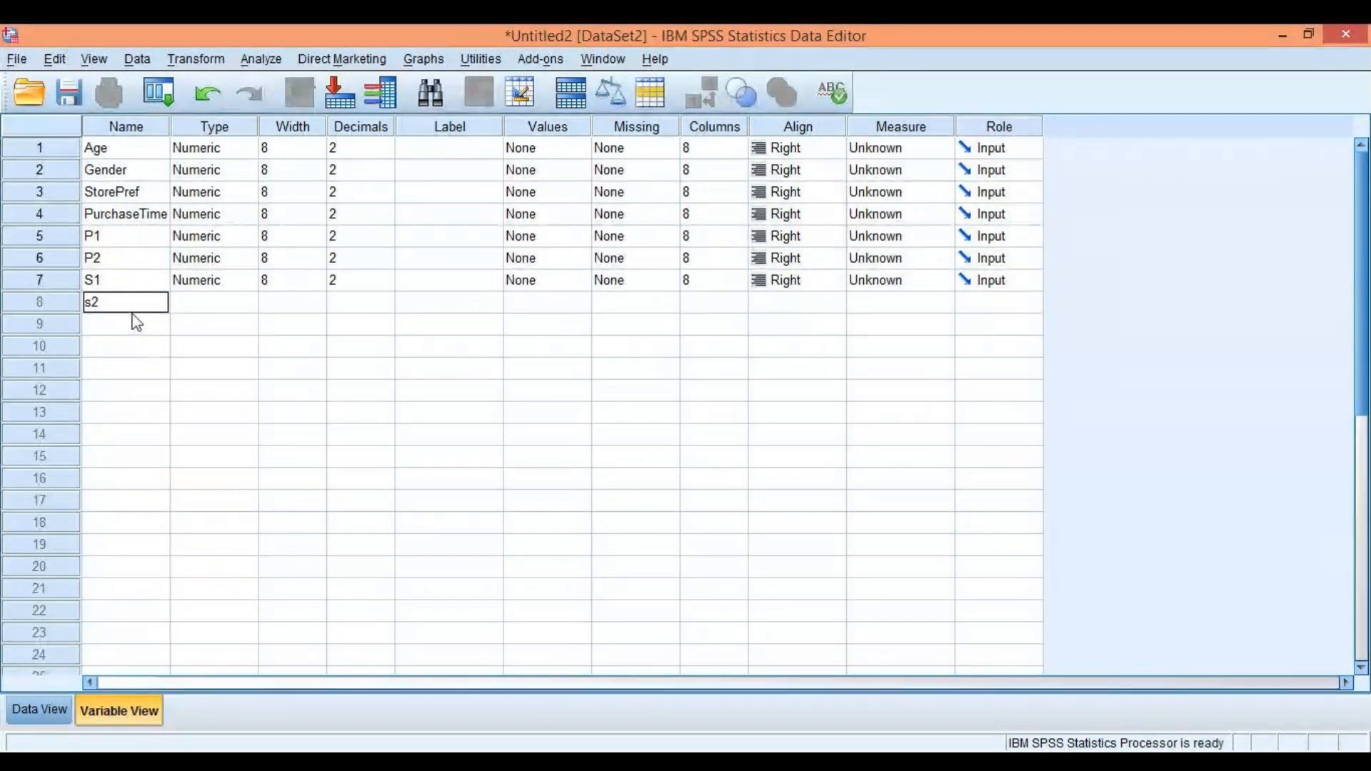
{"action": "key", "text": "BackSpace"}
{"action": "type", "text": "S2"}
{"action": "left_click", "coordinate": [101, 325]}
{"action": "type", "text": "S3"}
{"action": "left_click", "coordinate": [110, 350]}
{"action": "type", "text": "S4"}
- Add the variables C1, C2 and C3 in rows 11 to 13
{"action": "left_click", "coordinate": [118, 378]}
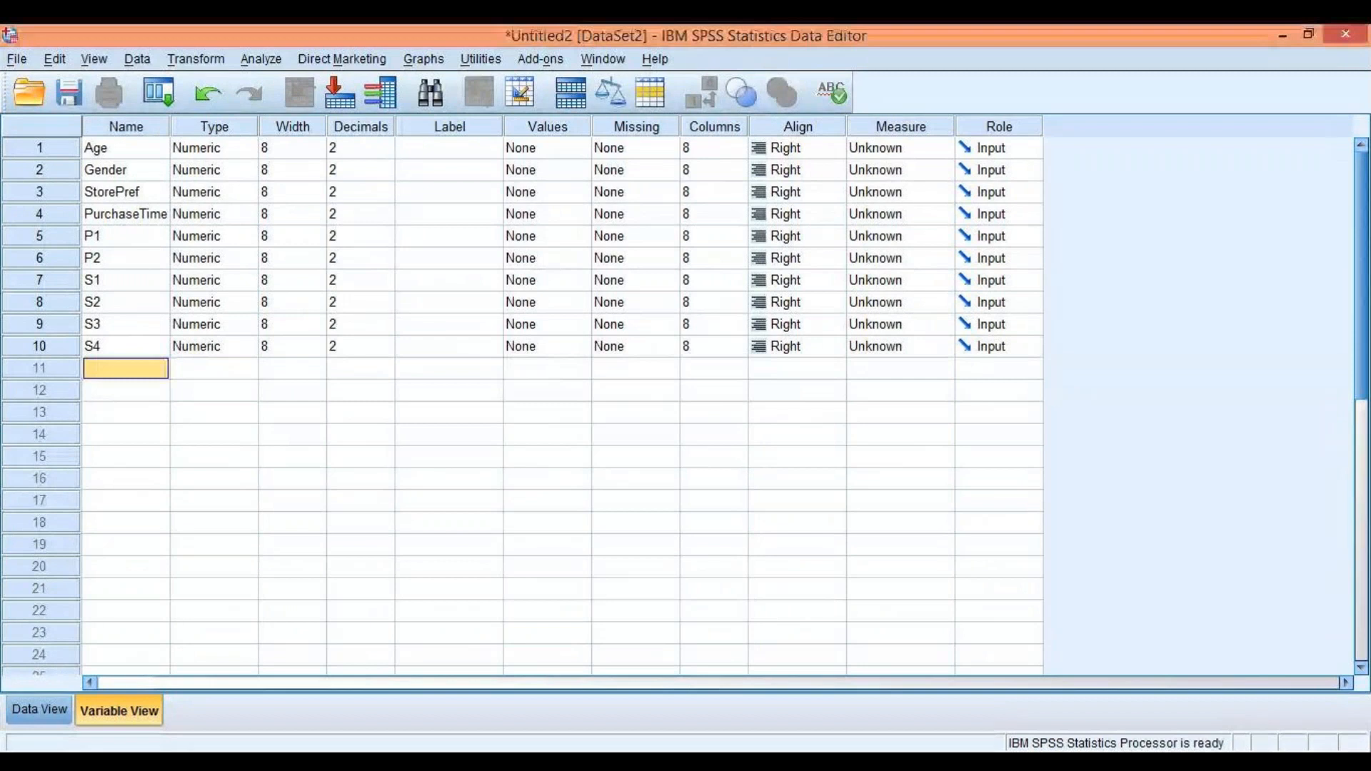
{"action": "type", "text": "C1"}
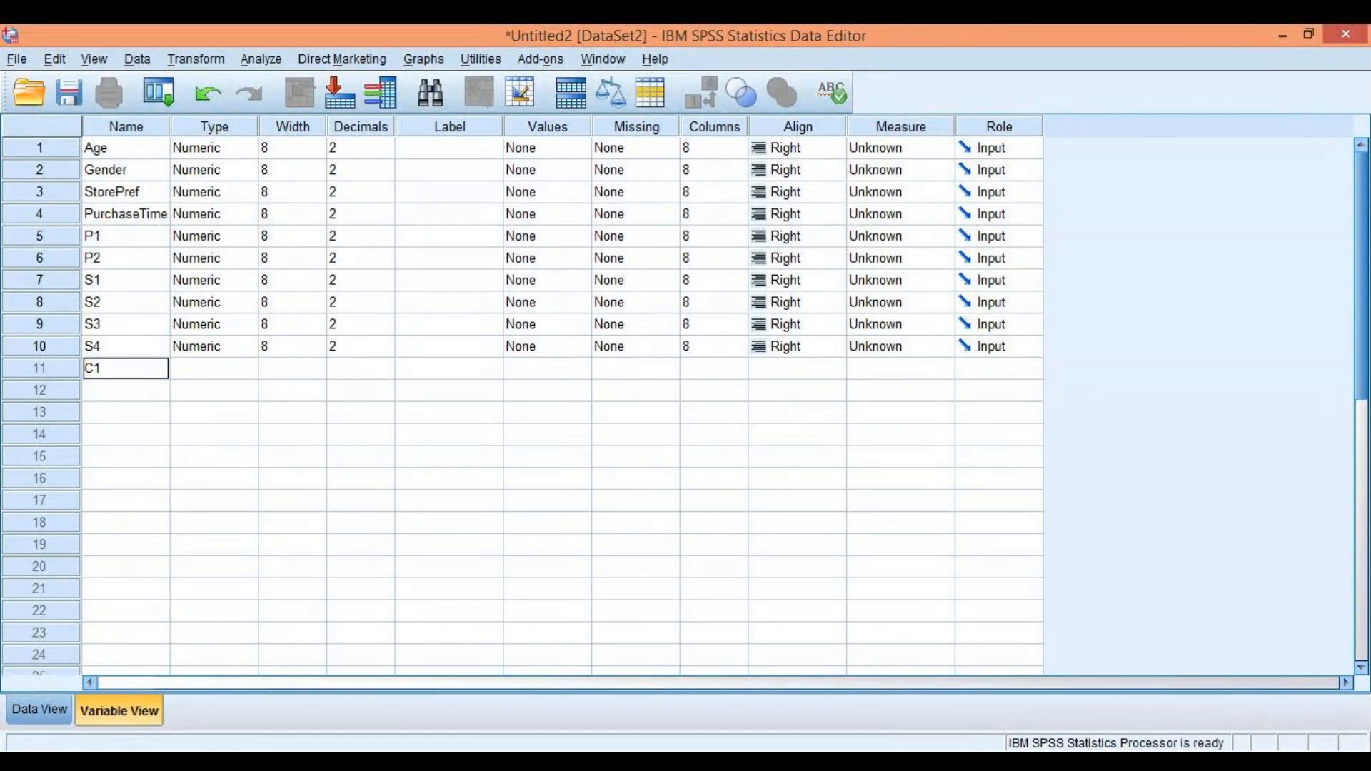
{"action": "key", "text": "Return"}
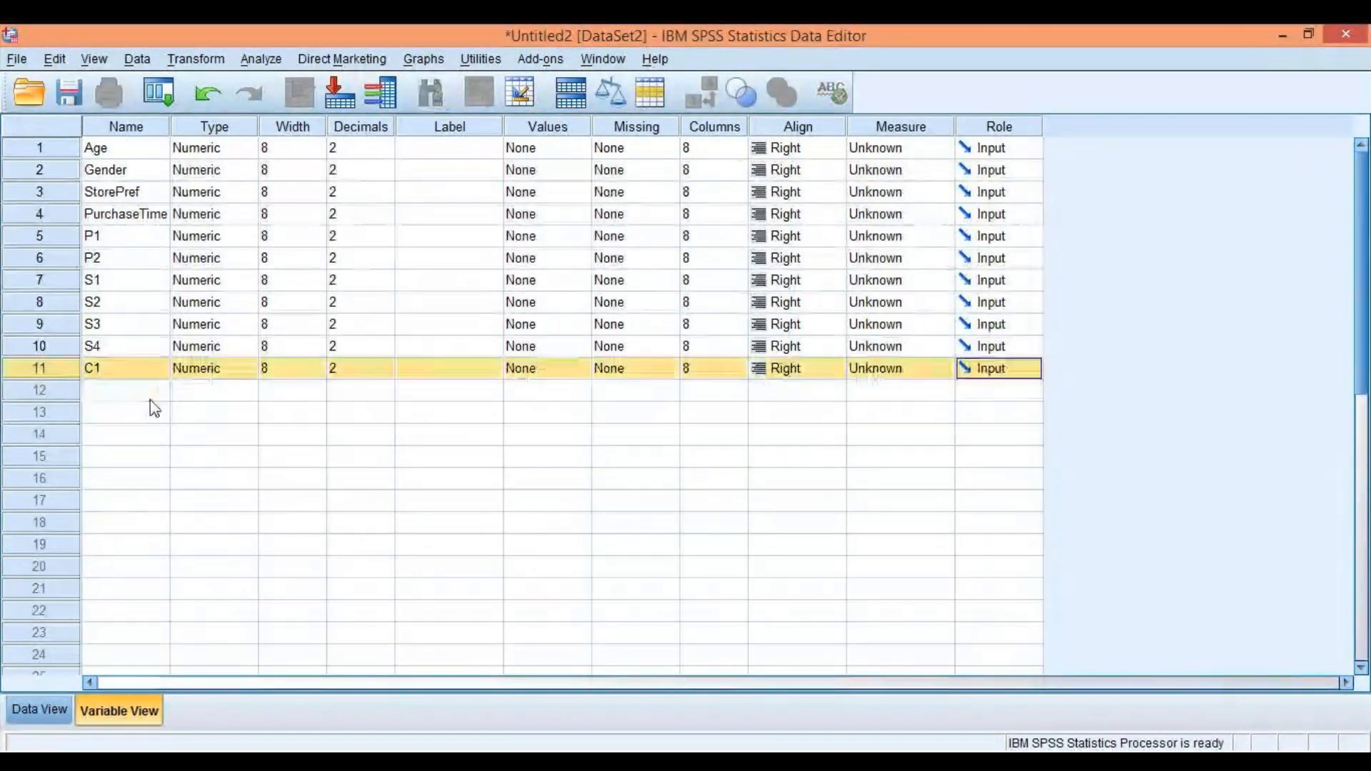
{"action": "type", "text": "C2"}
{"action": "key", "text": "Return"}
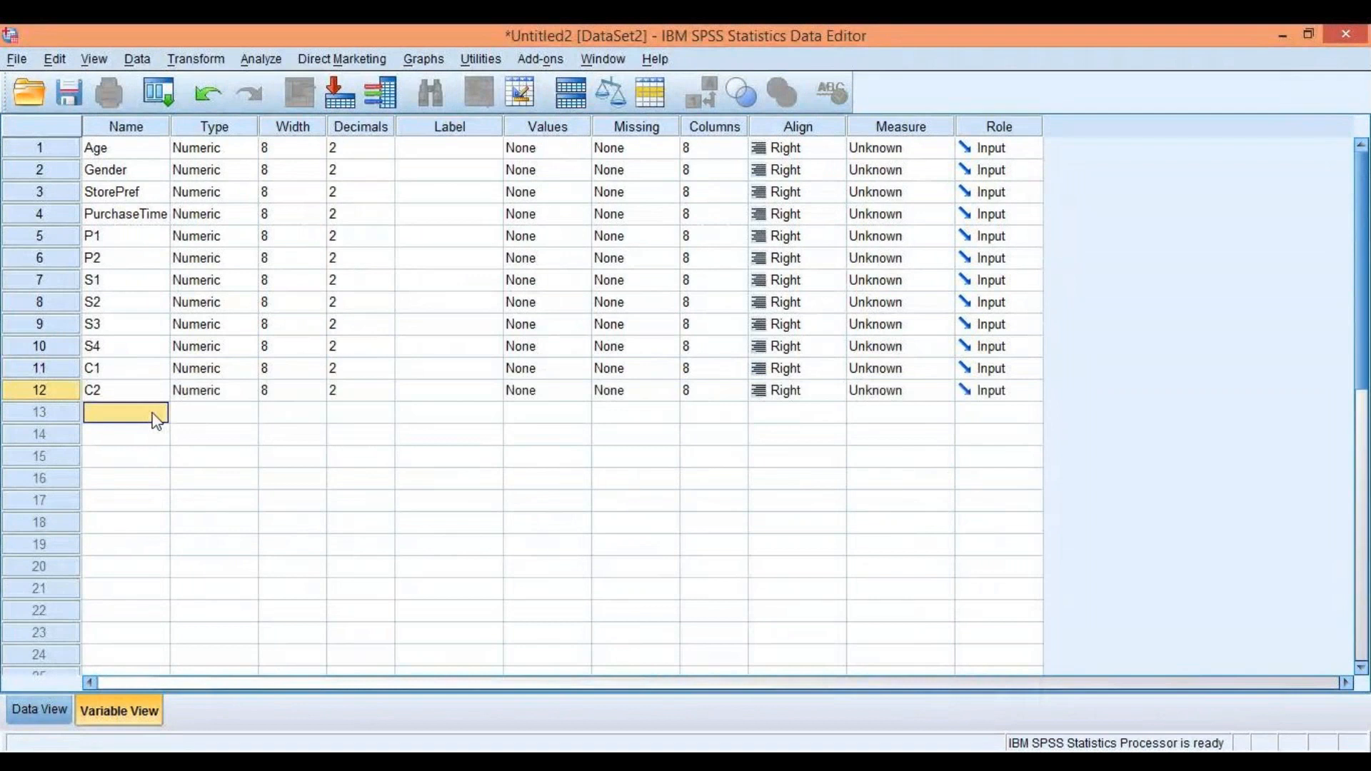
{"action": "type", "text": "C3"}
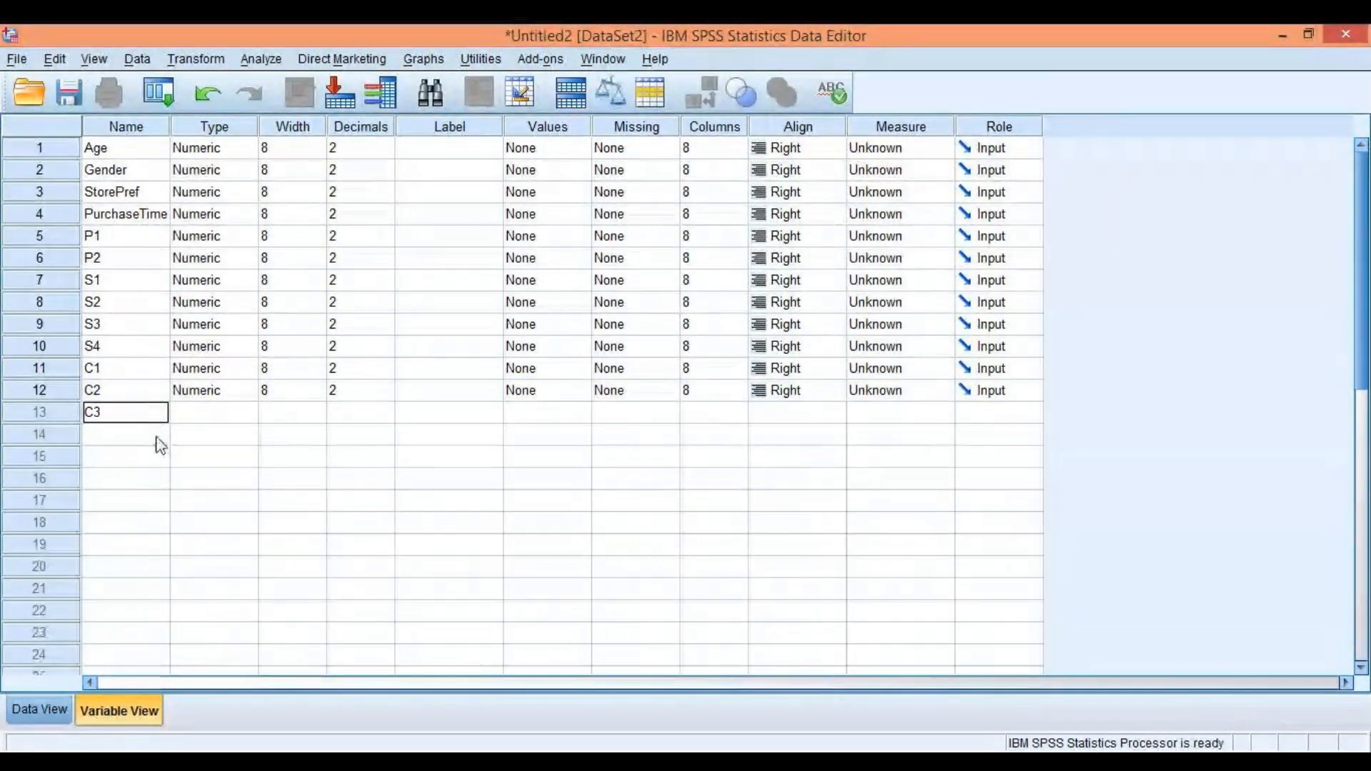
{"action": "key", "text": "Return"}
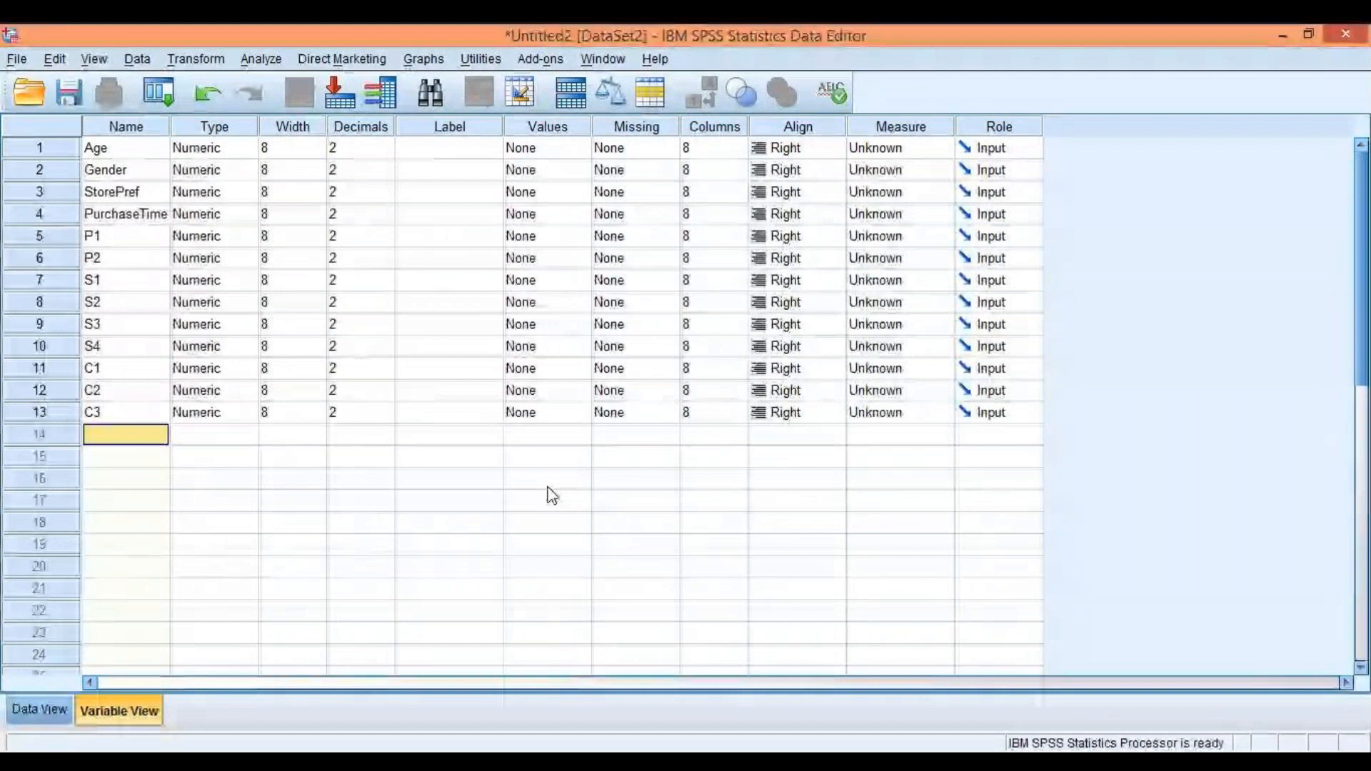
- Add the variables SE1 and SE2 in rows 14 and 15, with both letters in capitals
{"action": "type", "text": "se"}
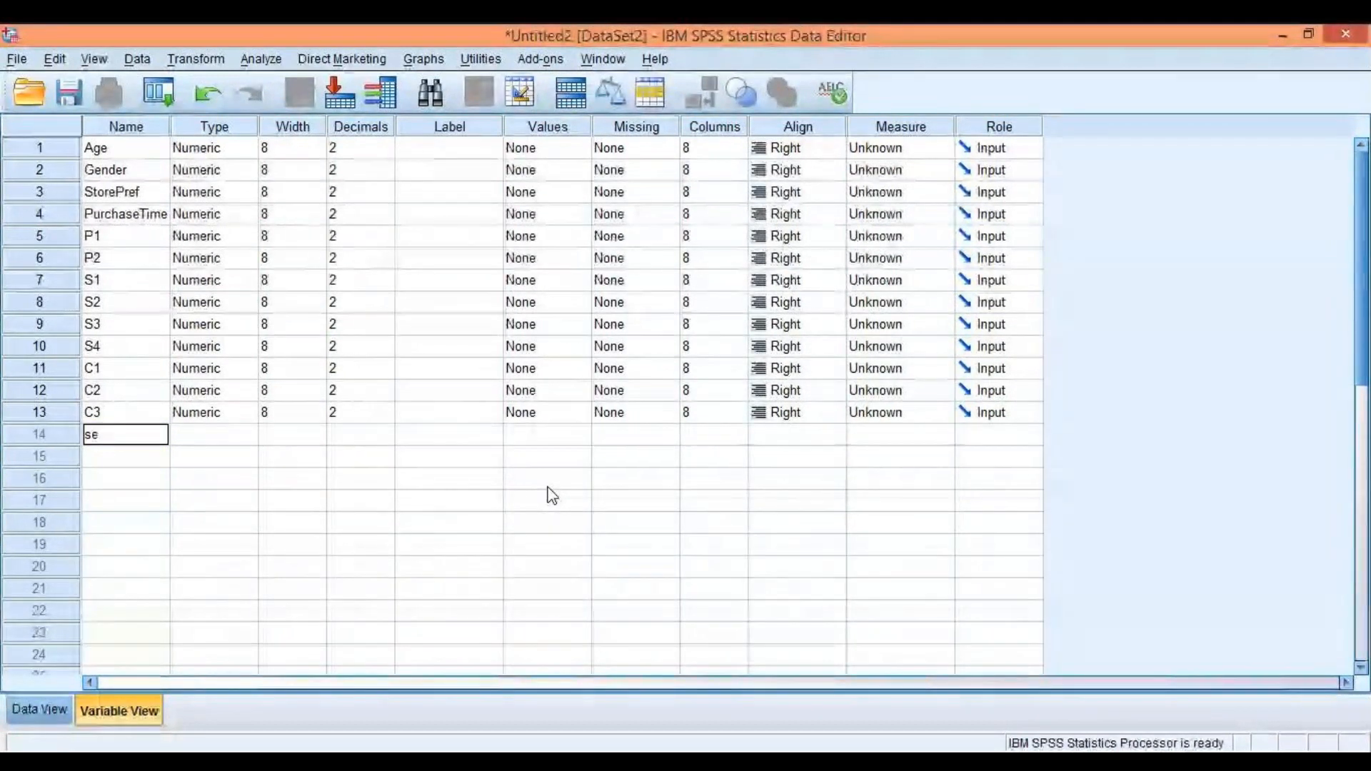
{"action": "type", "text": "SE1"}
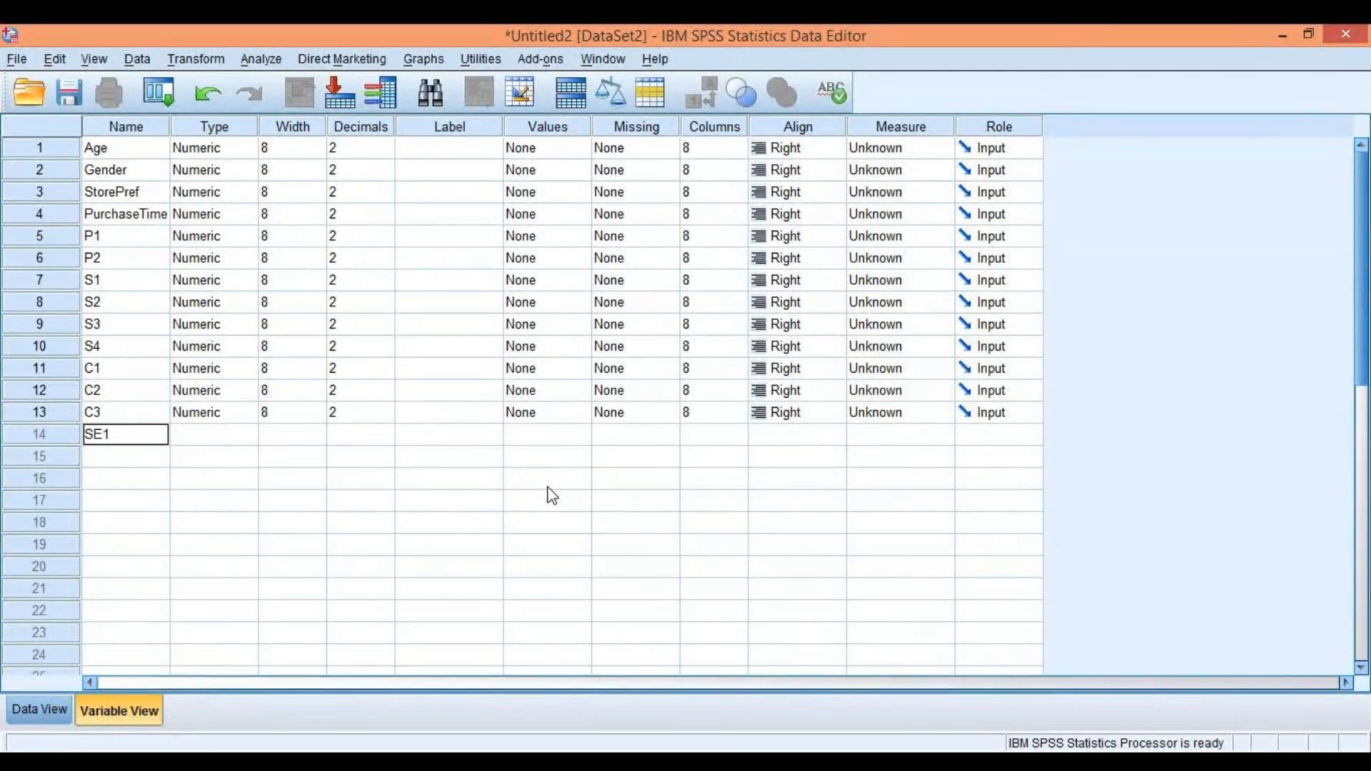
{"action": "left_click", "coordinate": [120, 456]}
{"action": "left_click", "coordinate": [132, 461]}
{"action": "type", "text": "SE2"}
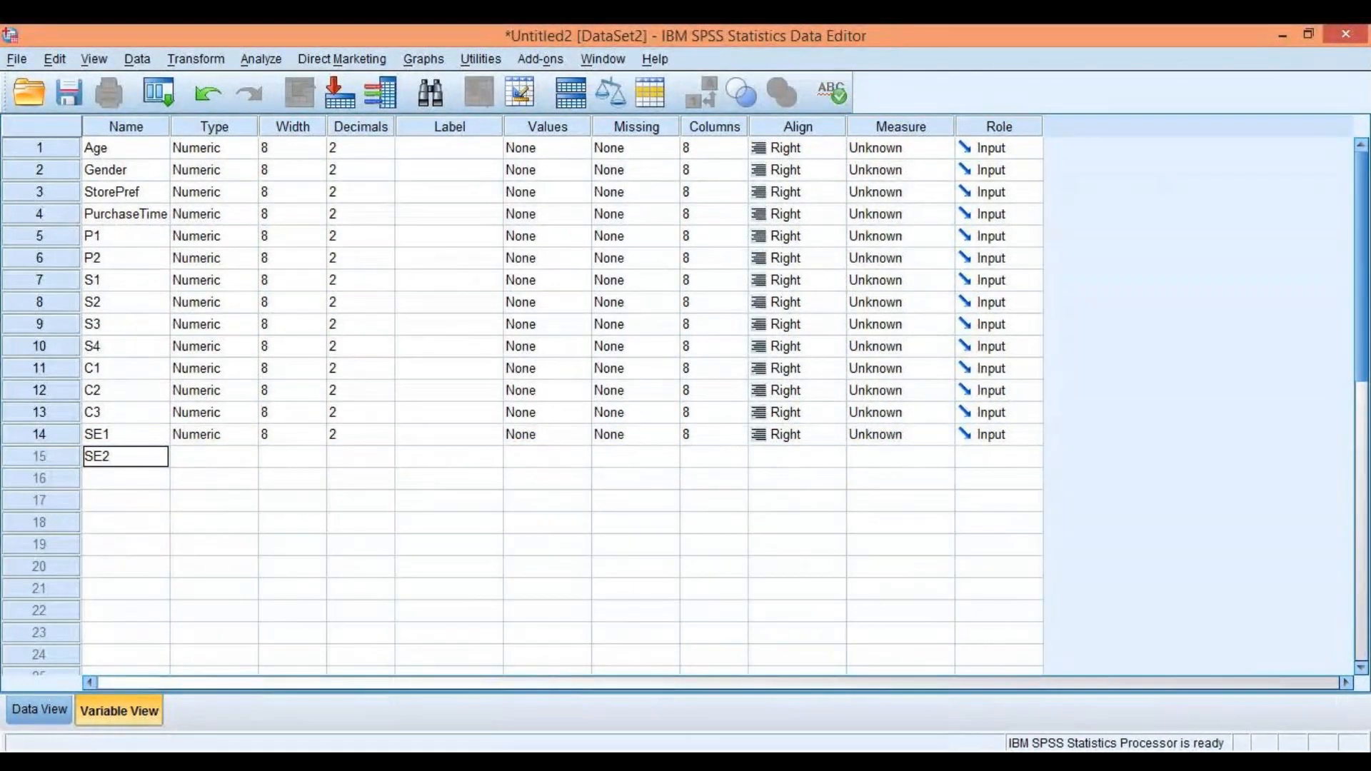
{"action": "key", "text": "Return"}
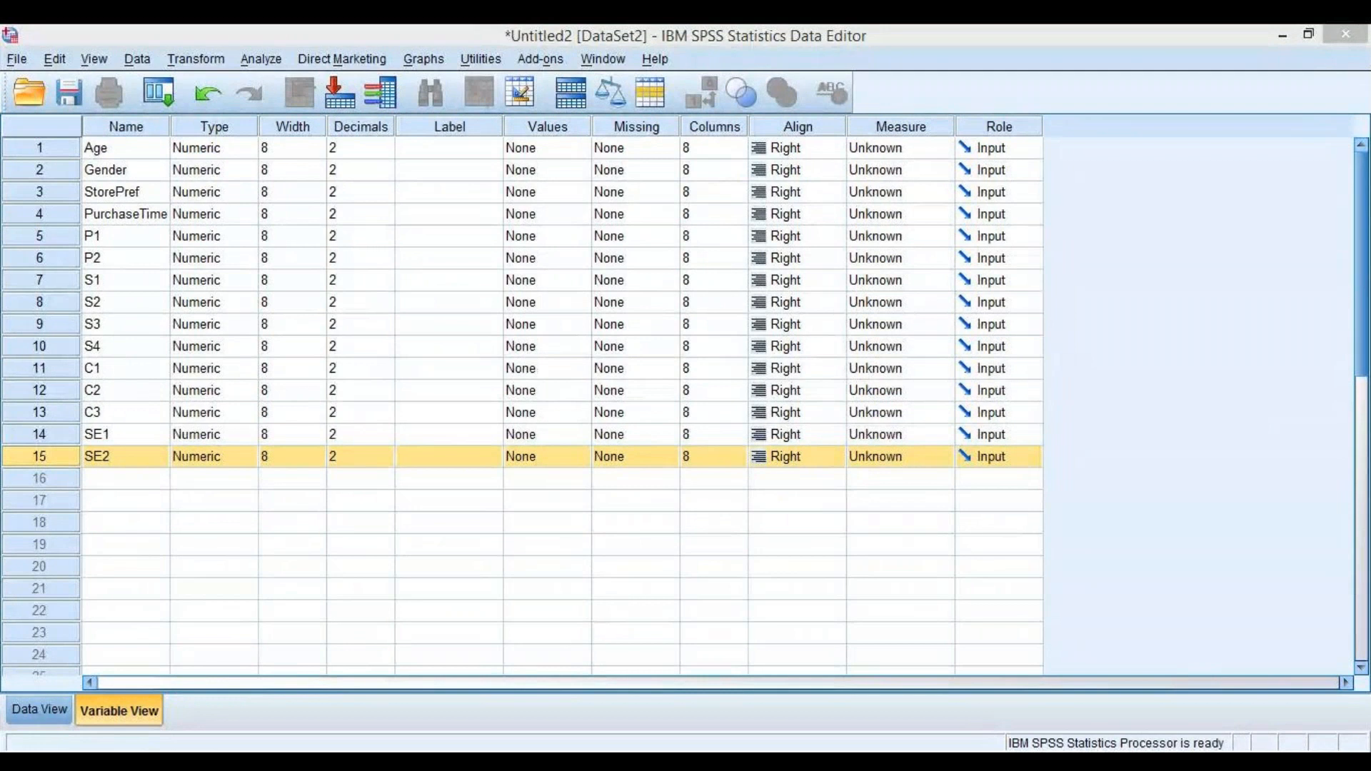
- Add the variable SW1 in row 16, below SE2
{"action": "left_click", "coordinate": [113, 480]}
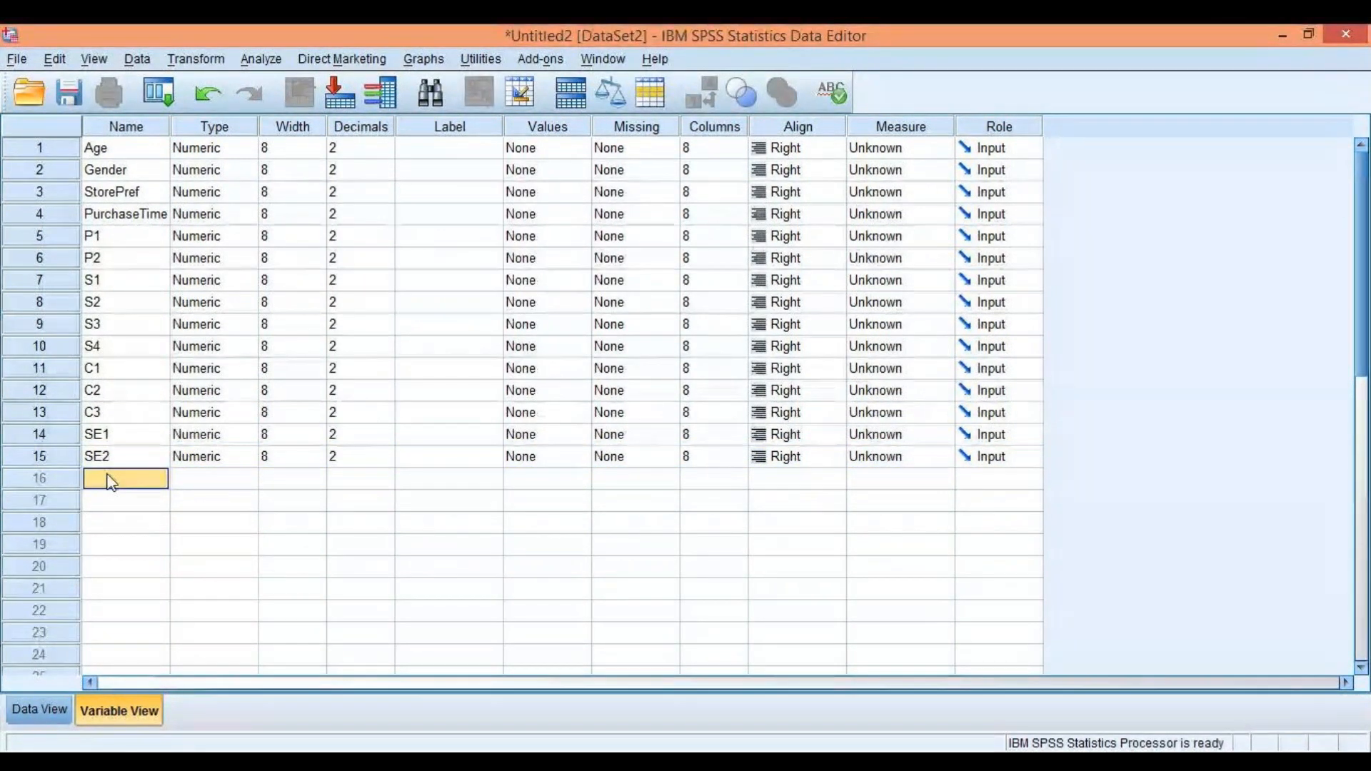
{"action": "type", "text": "sSW"}
{"action": "key", "text": "BackSpace"}
{"action": "key", "text": "BackSpace"}
{"action": "key", "text": "BackSpace"}
{"action": "type", "text": "SW1"}
{"action": "key", "text": "Return"}
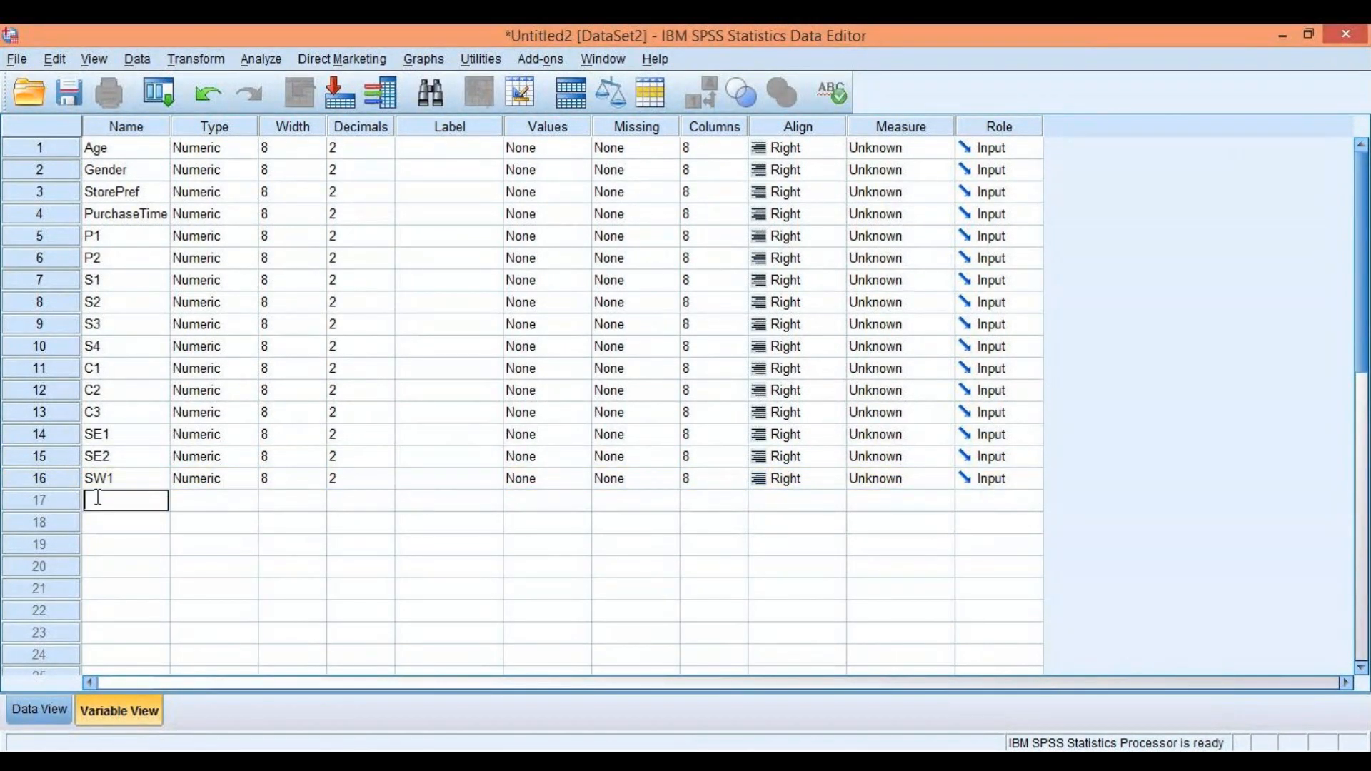
- Add the variables SW2, SW3 and SW4 in rows 17 to 19, with both letters in capitals
{"action": "type", "text": "SW2"}
{"action": "key", "text": "Return"}
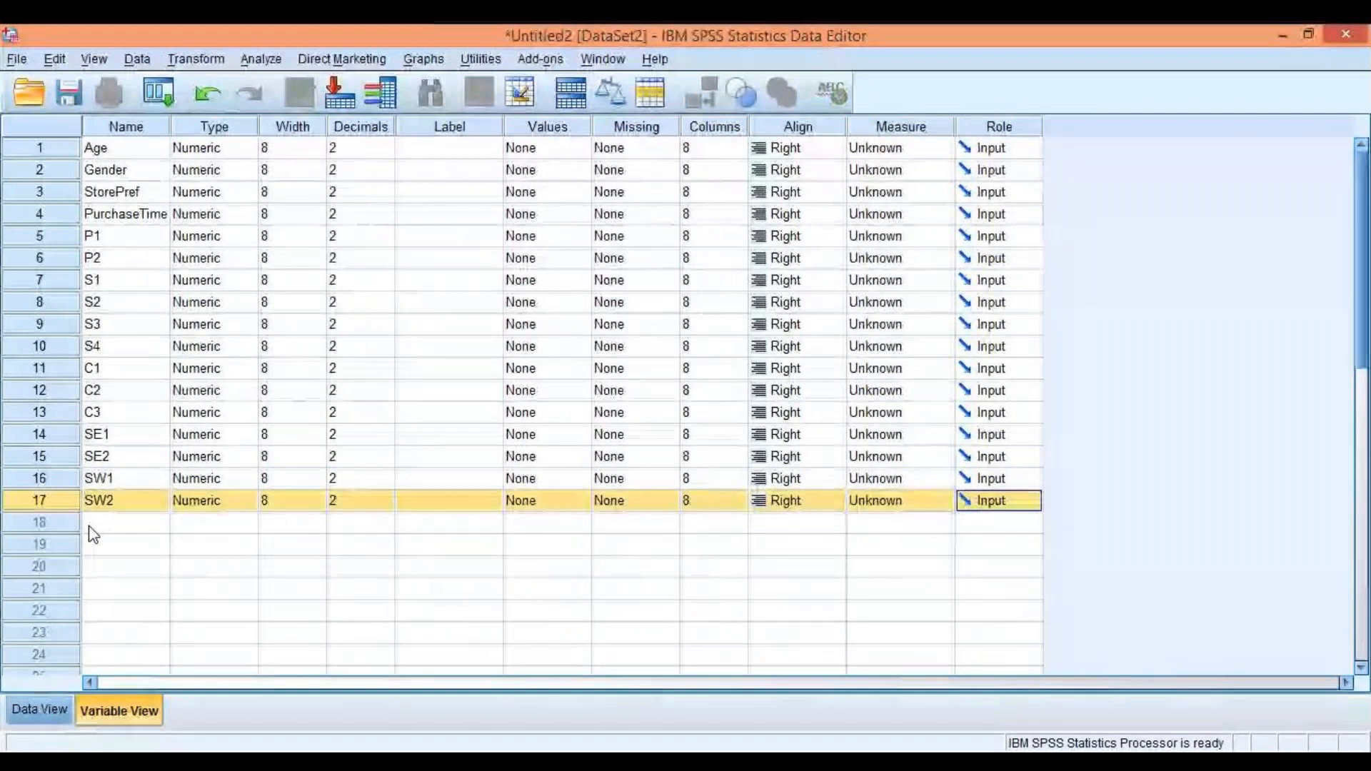
{"action": "type", "text": "SW3"}
{"action": "key", "text": "Return"}
{"action": "type", "text": "SW4"}
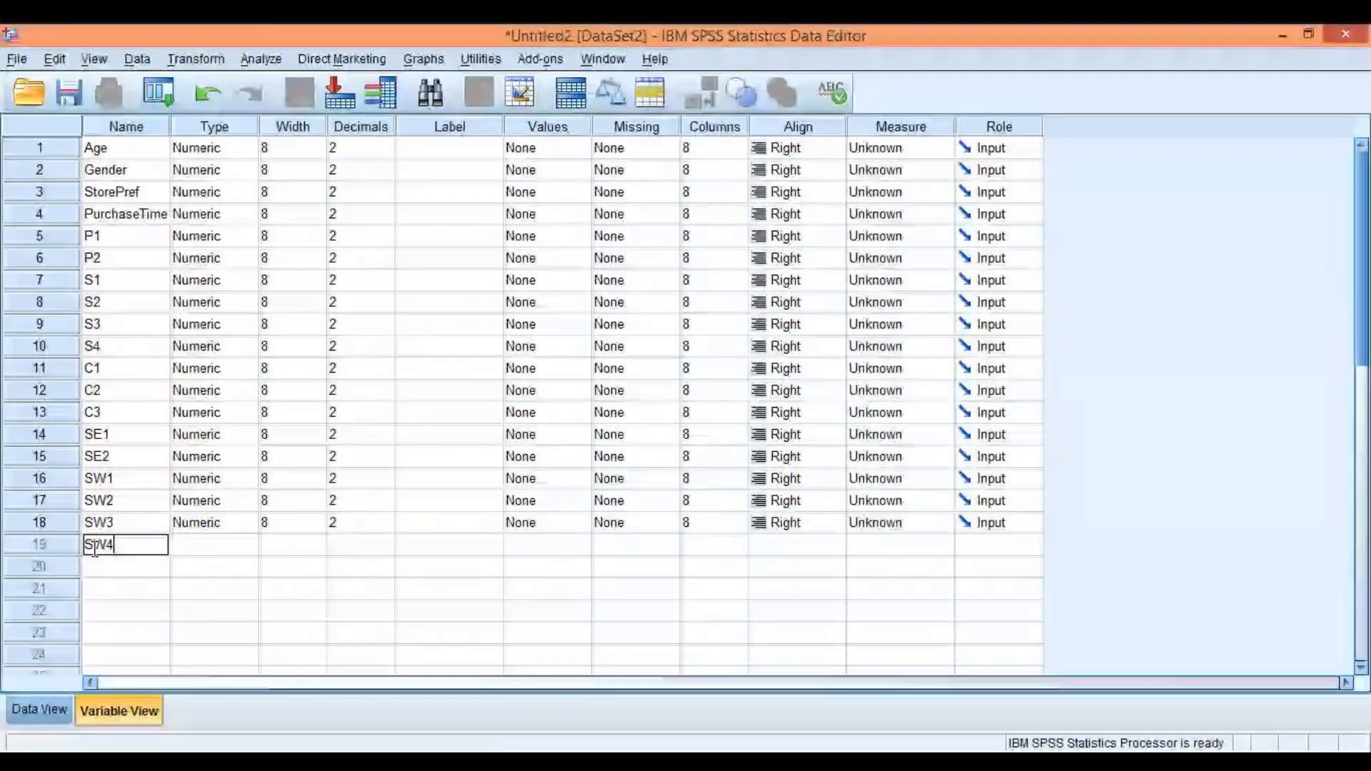
{"action": "left_click", "coordinate": [134, 563]}
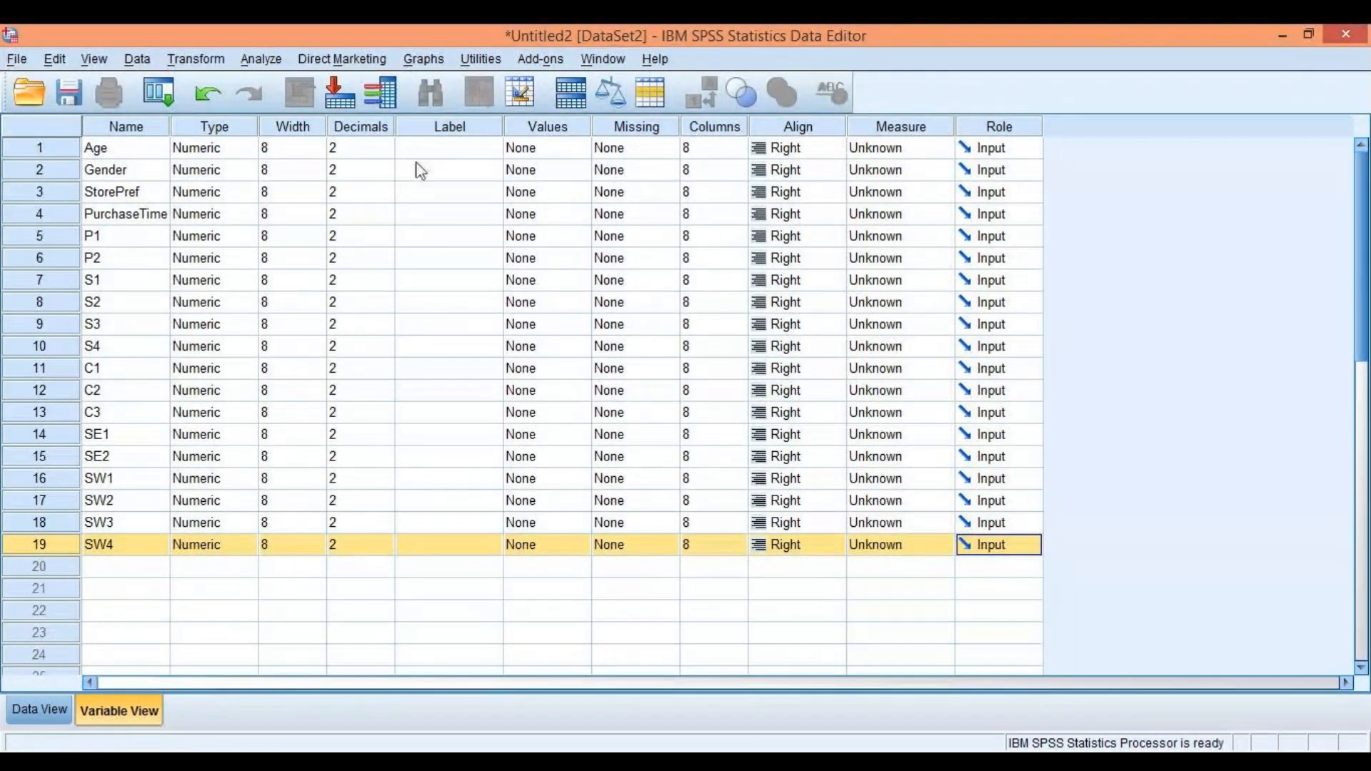
{"action": "left_click", "coordinate": [142, 763]}
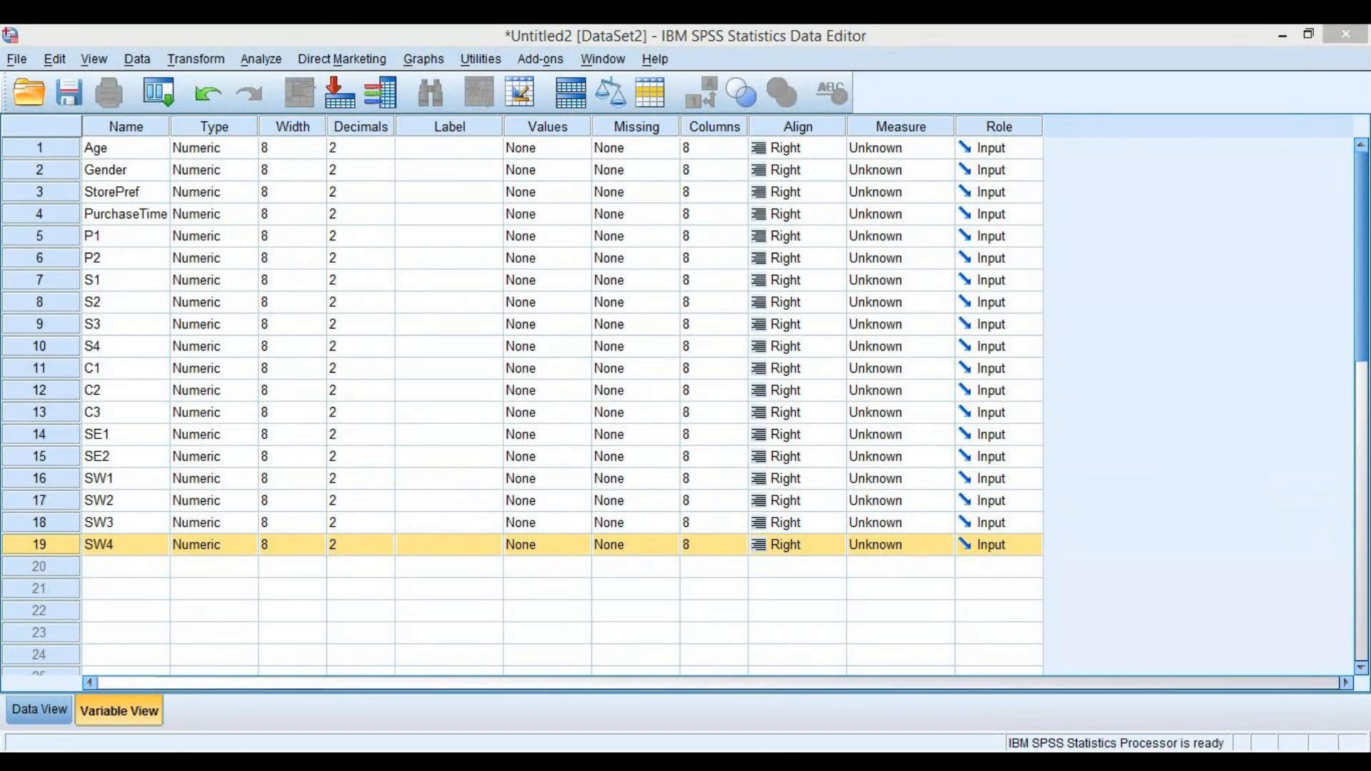
{"action": "left_click", "coordinate": [898, 698]}
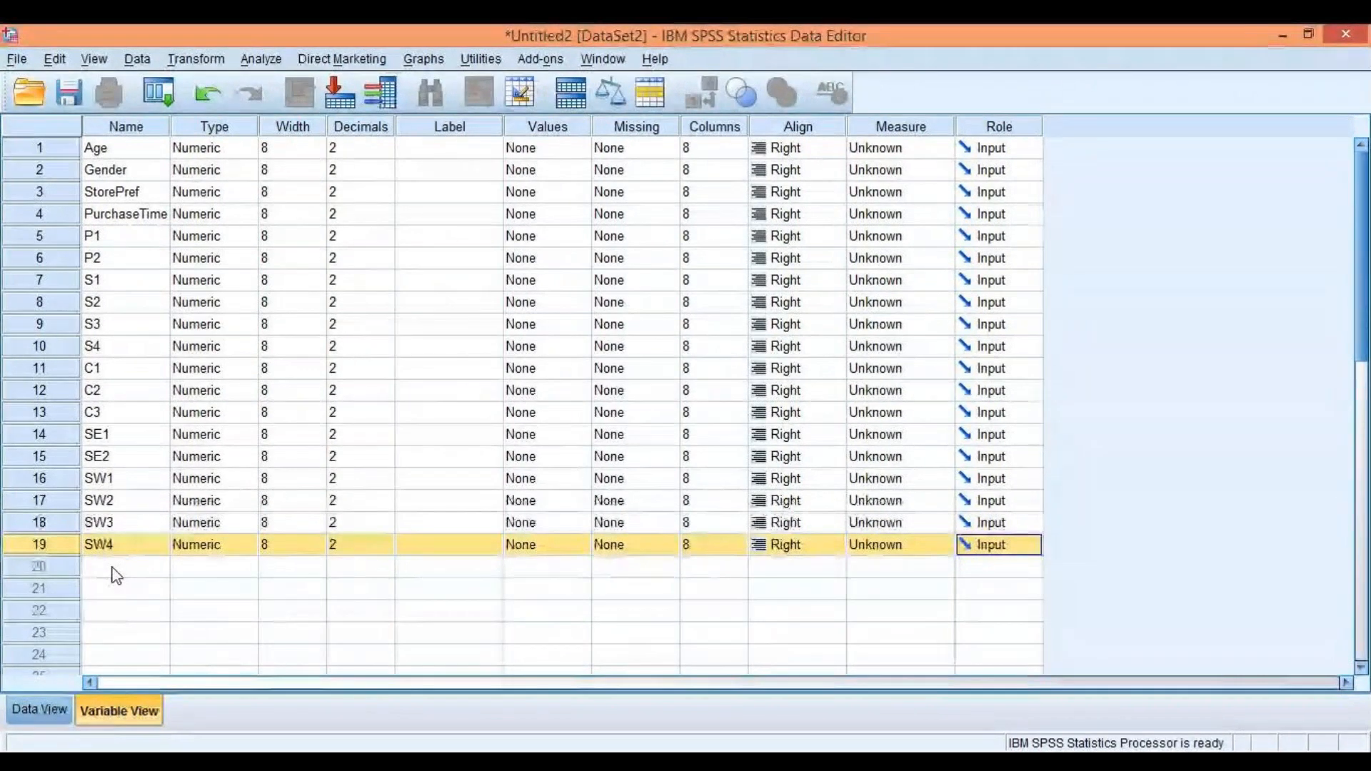
- Set the decimals of the Age and Gender variables to 0
{"action": "left_click", "coordinate": [367, 153]}
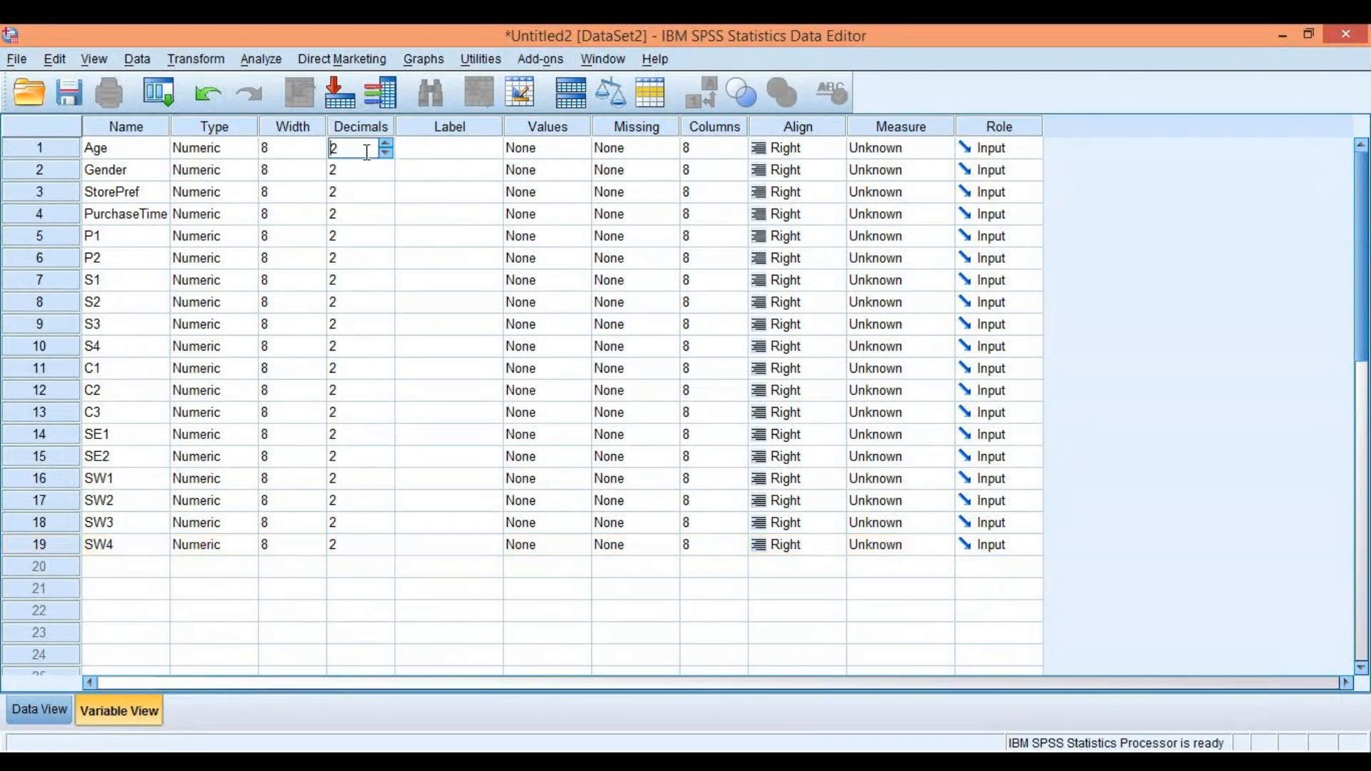
{"action": "left_click", "coordinate": [385, 153]}
{"action": "left_click", "coordinate": [386, 153]}
{"action": "left_click", "coordinate": [385, 171]}
{"action": "left_click", "coordinate": [386, 176]}
{"action": "left_click", "coordinate": [386, 176]}
{"action": "left_click", "coordinate": [385, 176]}
{"action": "right_click", "coordinate": [358, 151]}
{"action": "left_click", "coordinate": [345, 149]}
{"action": "left_click", "coordinate": [346, 191]}
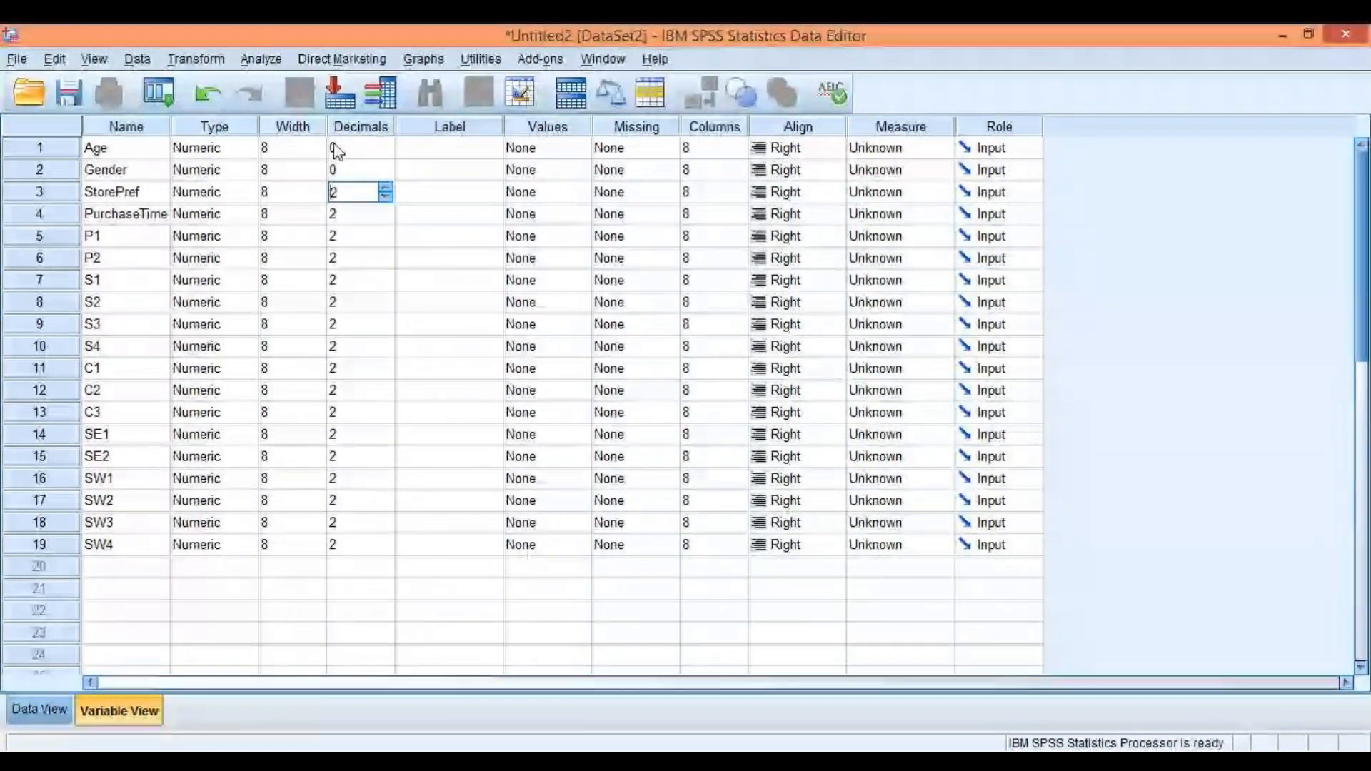
{"action": "left_click", "coordinate": [336, 147]}
{"action": "left_click", "coordinate": [362, 169]}
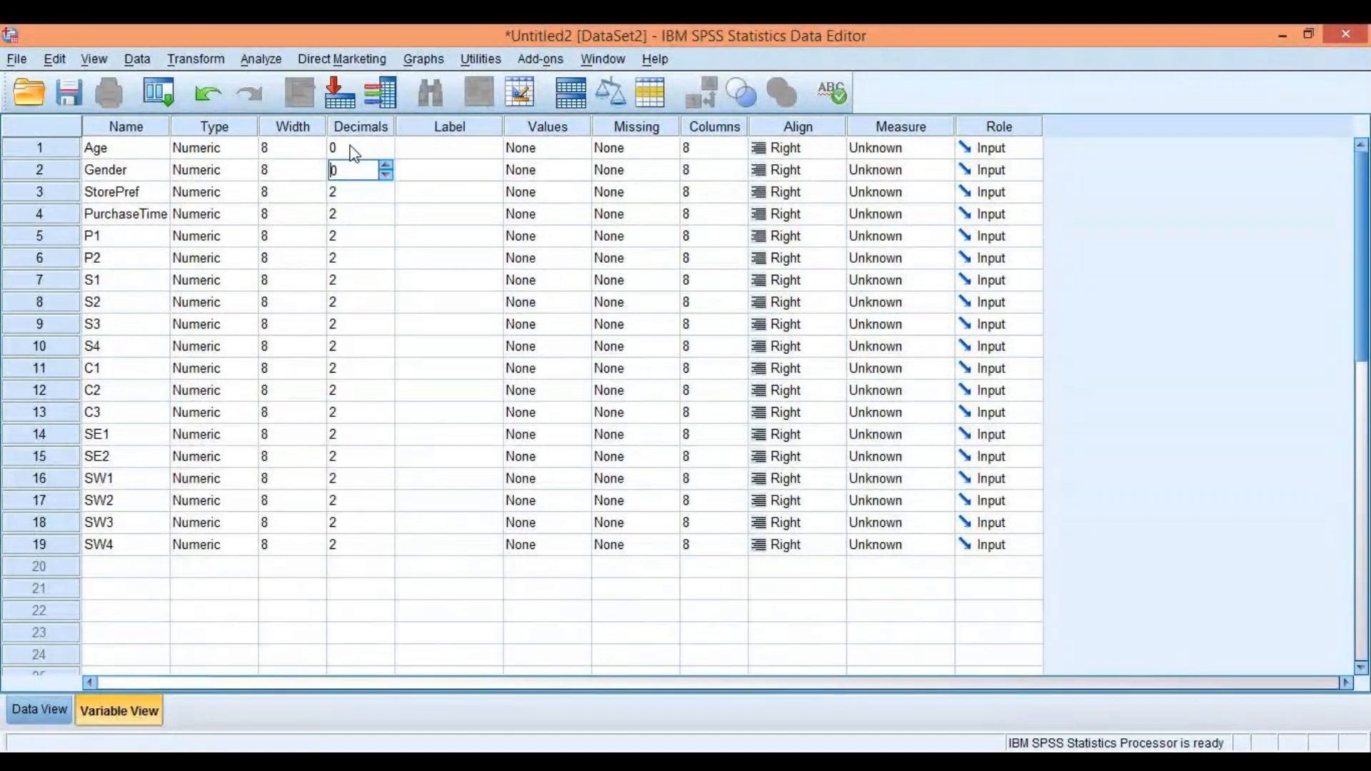
- Copy Age's decimals setting of 0 and paste it to all variables from Gender through SW4
{"action": "right_click", "coordinate": [349, 153]}
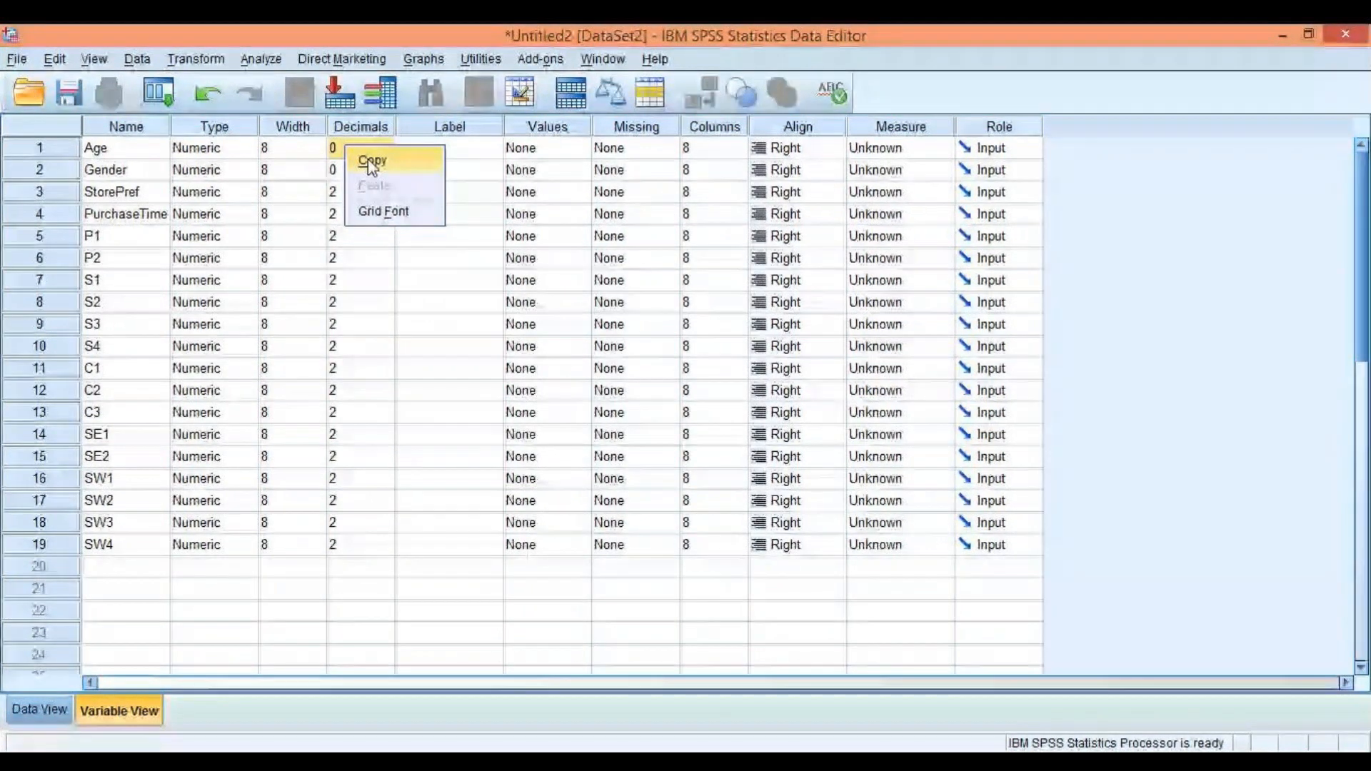
{"action": "left_click", "coordinate": [370, 161]}
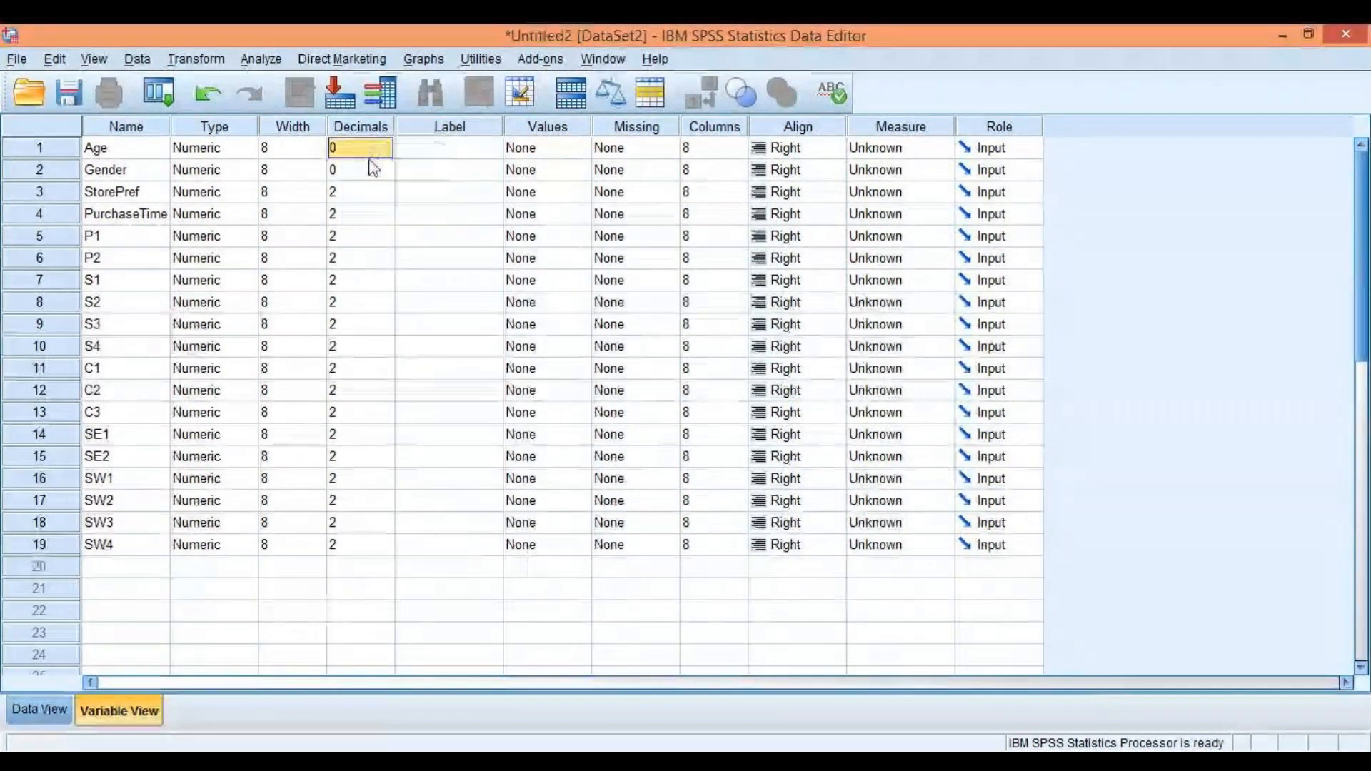
{"action": "left_click_drag", "start_coordinate": [370, 174], "coordinate": [364, 191]}
{"action": "left_click_drag", "start_coordinate": [366, 248], "coordinate": [341, 545]}
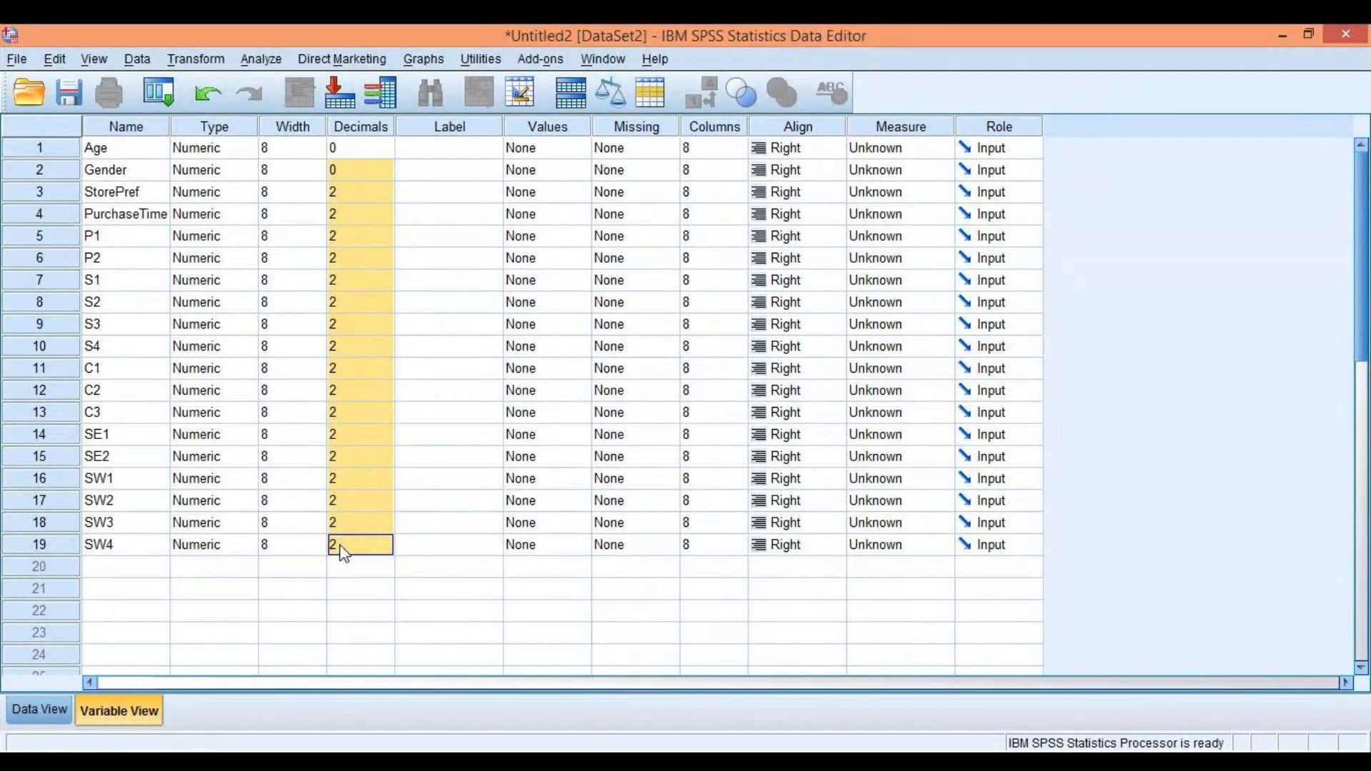
{"action": "right_click", "coordinate": [340, 546]}
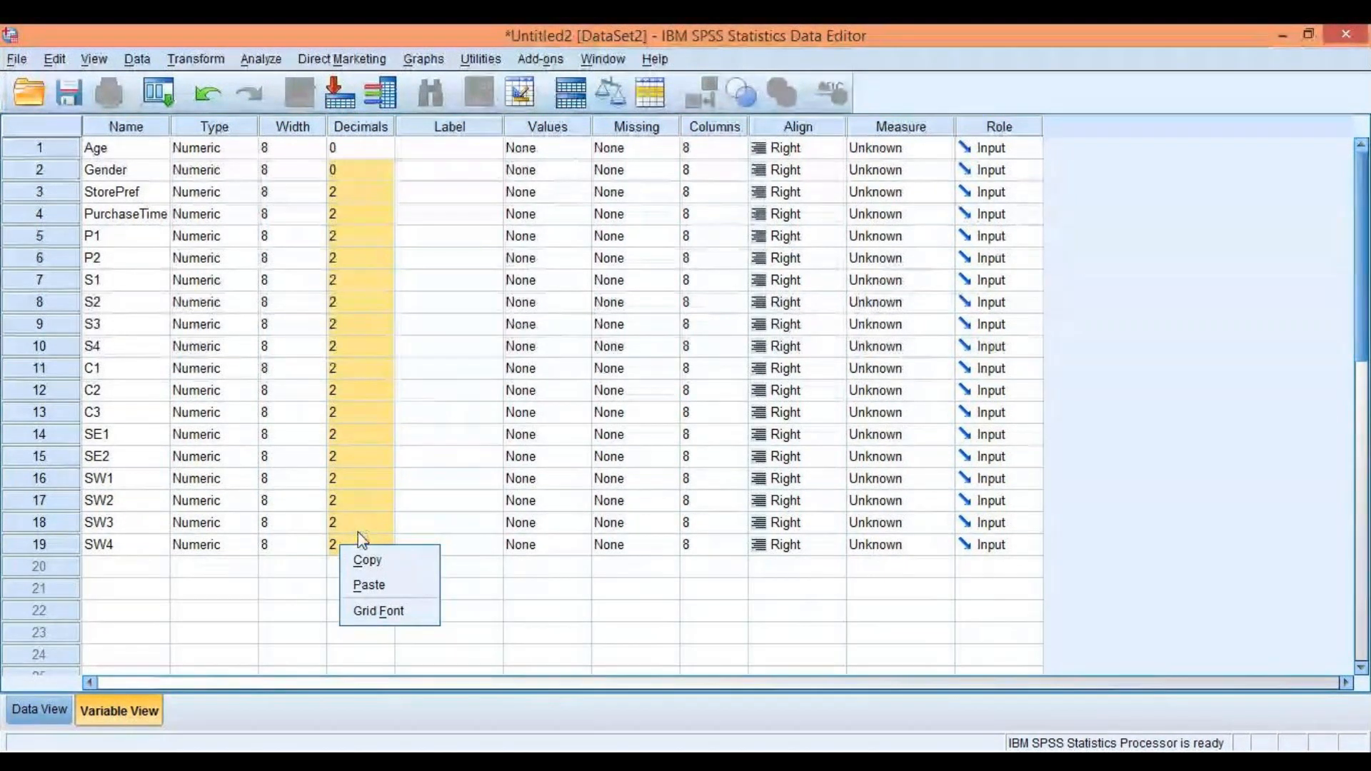
{"action": "left_click", "coordinate": [366, 586]}
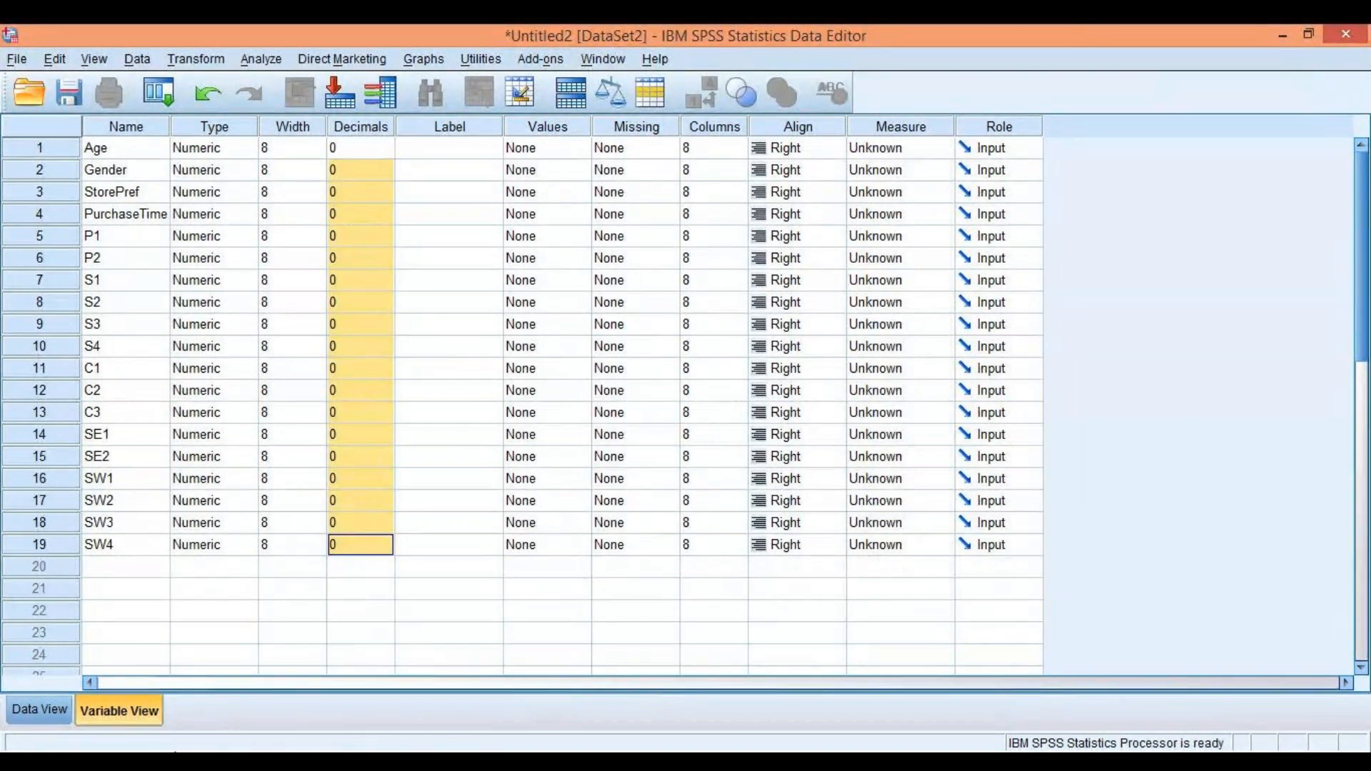
{"action": "left_click", "coordinate": [179, 765]}
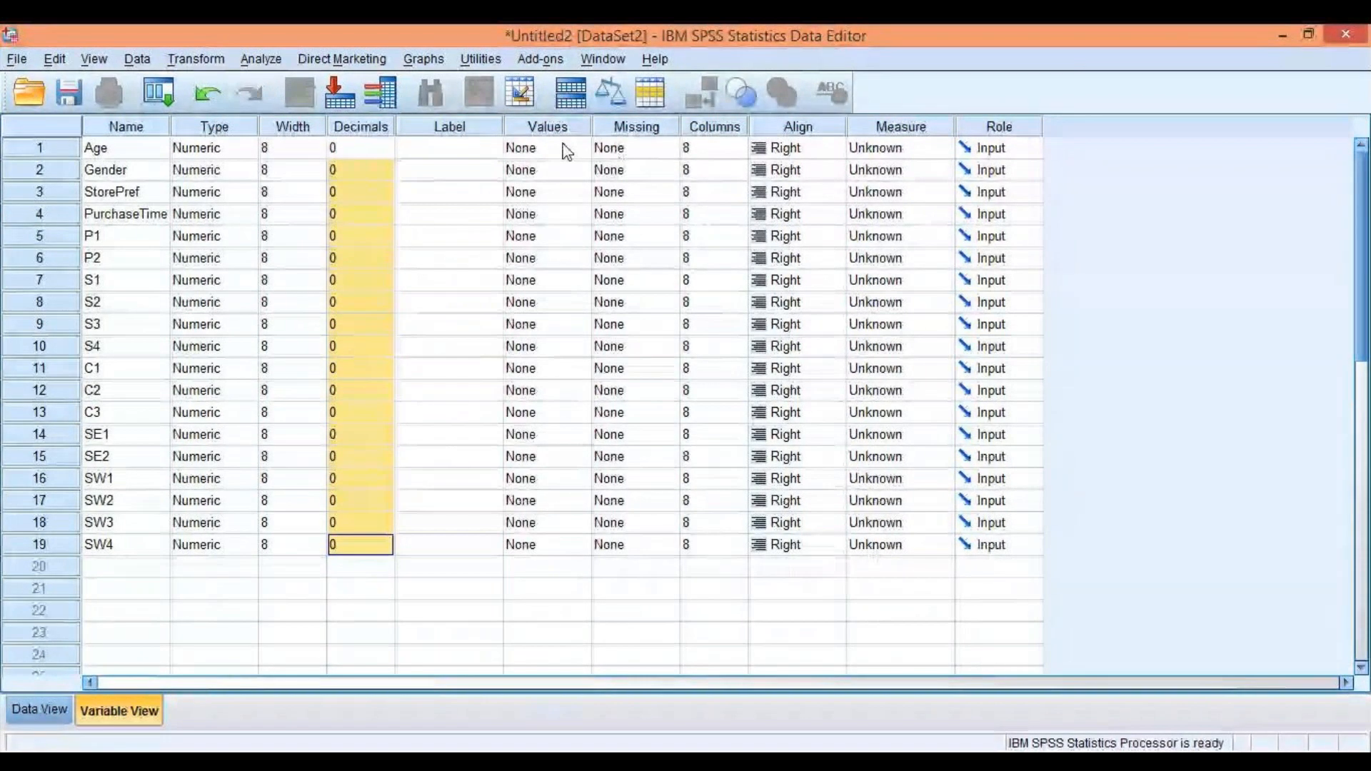
{"action": "left_click", "coordinate": [457, 154]}
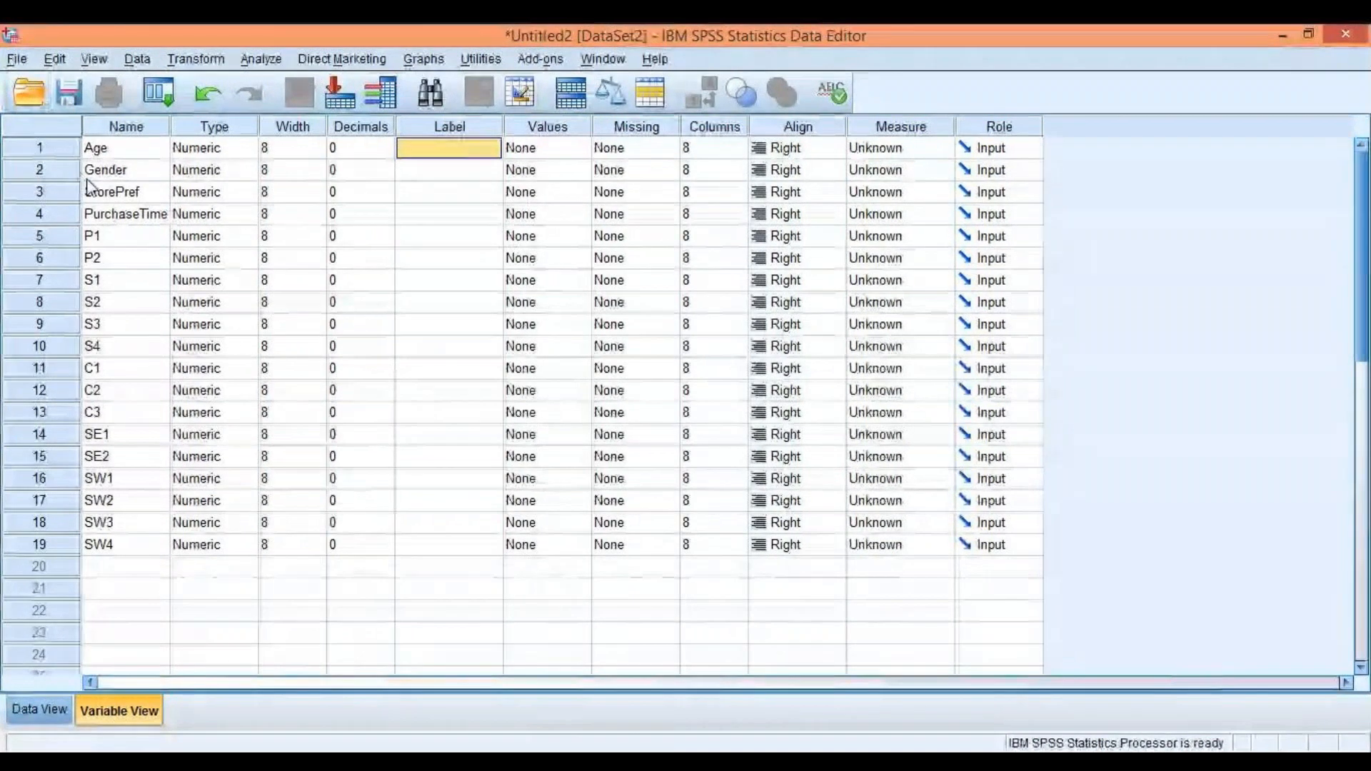
{"action": "left_click_drag", "start_coordinate": [122, 152], "coordinate": [114, 559]}
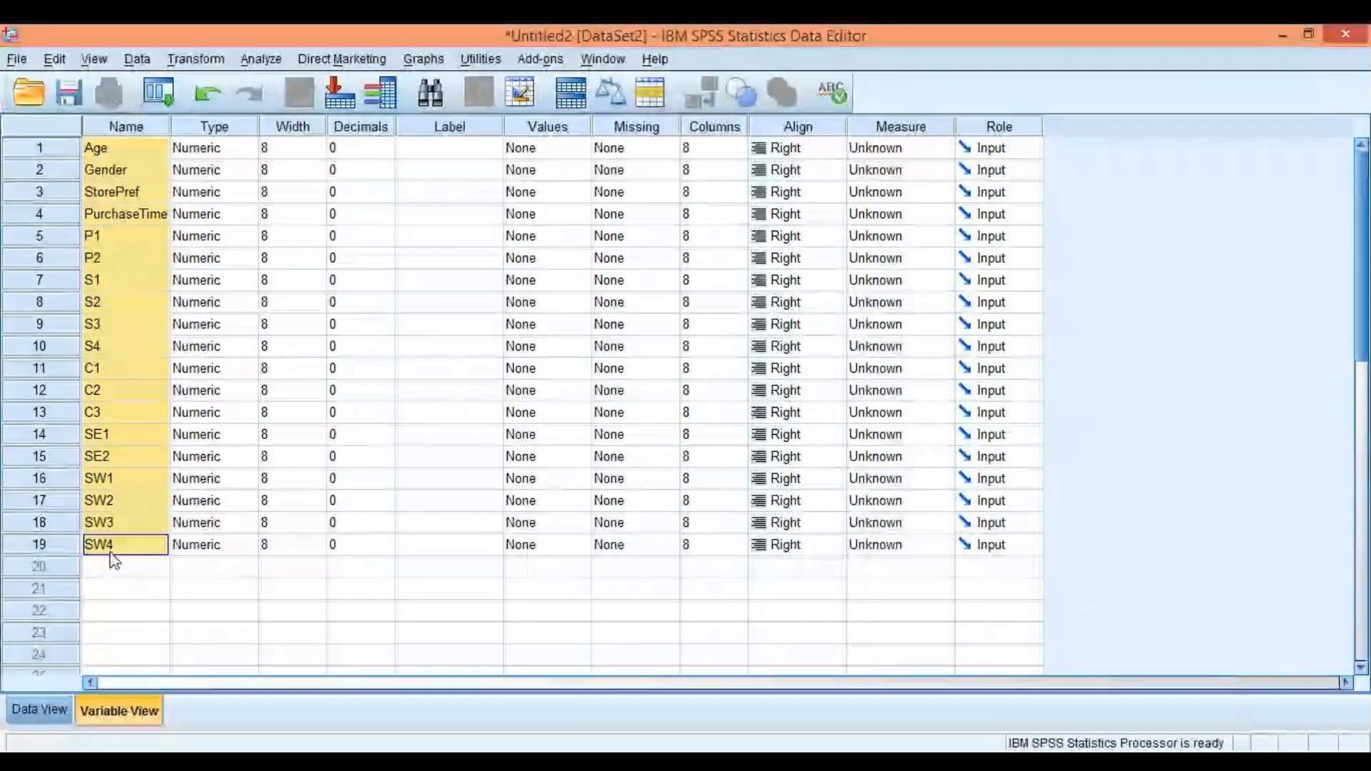
{"action": "left_click", "coordinate": [462, 149]}
{"action": "left_click_drag", "start_coordinate": [461, 147], "coordinate": [444, 551]}
{"action": "left_click", "coordinate": [132, 263]}
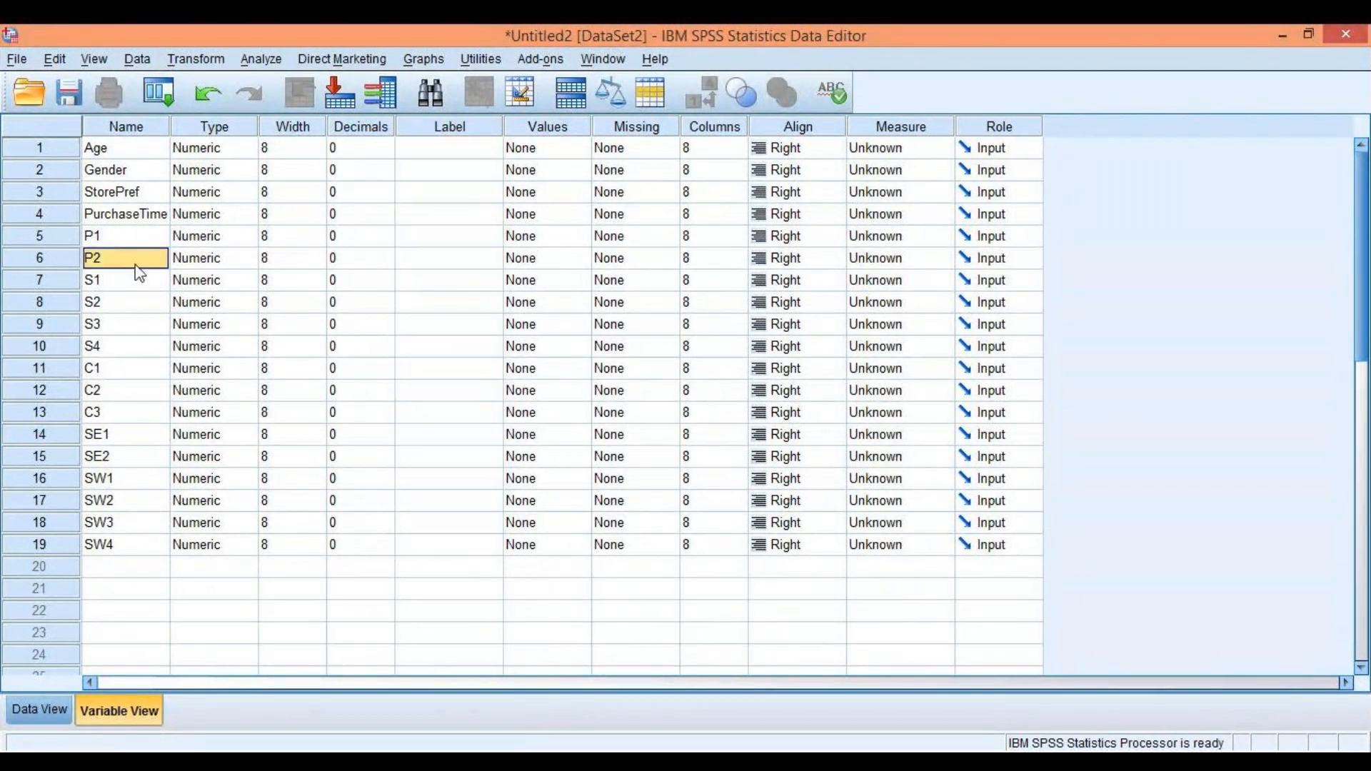
{"action": "left_click", "coordinate": [120, 149]}
{"action": "left_click", "coordinate": [121, 175]}
{"action": "left_click", "coordinate": [125, 195]}
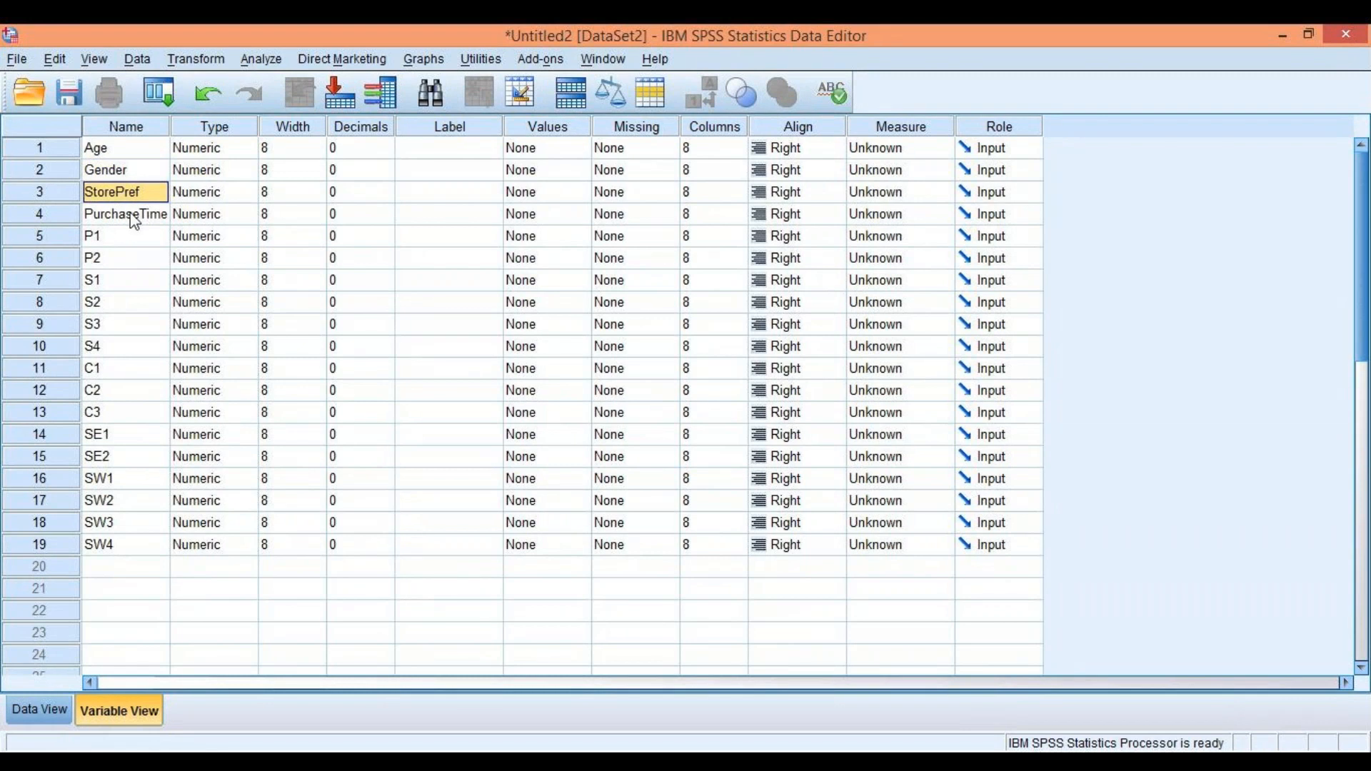
{"action": "left_click", "coordinate": [133, 218]}
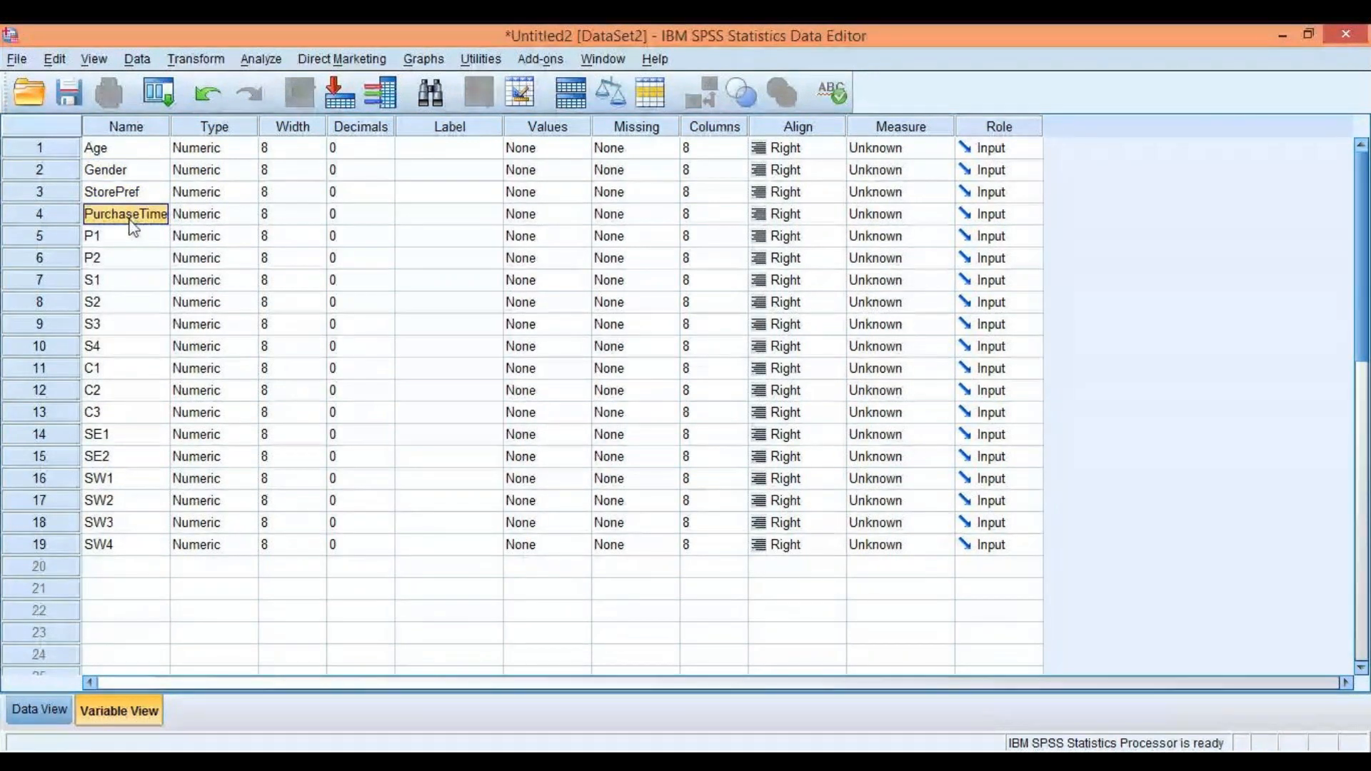
{"action": "left_click", "coordinate": [125, 242]}
{"action": "left_click", "coordinate": [127, 261]}
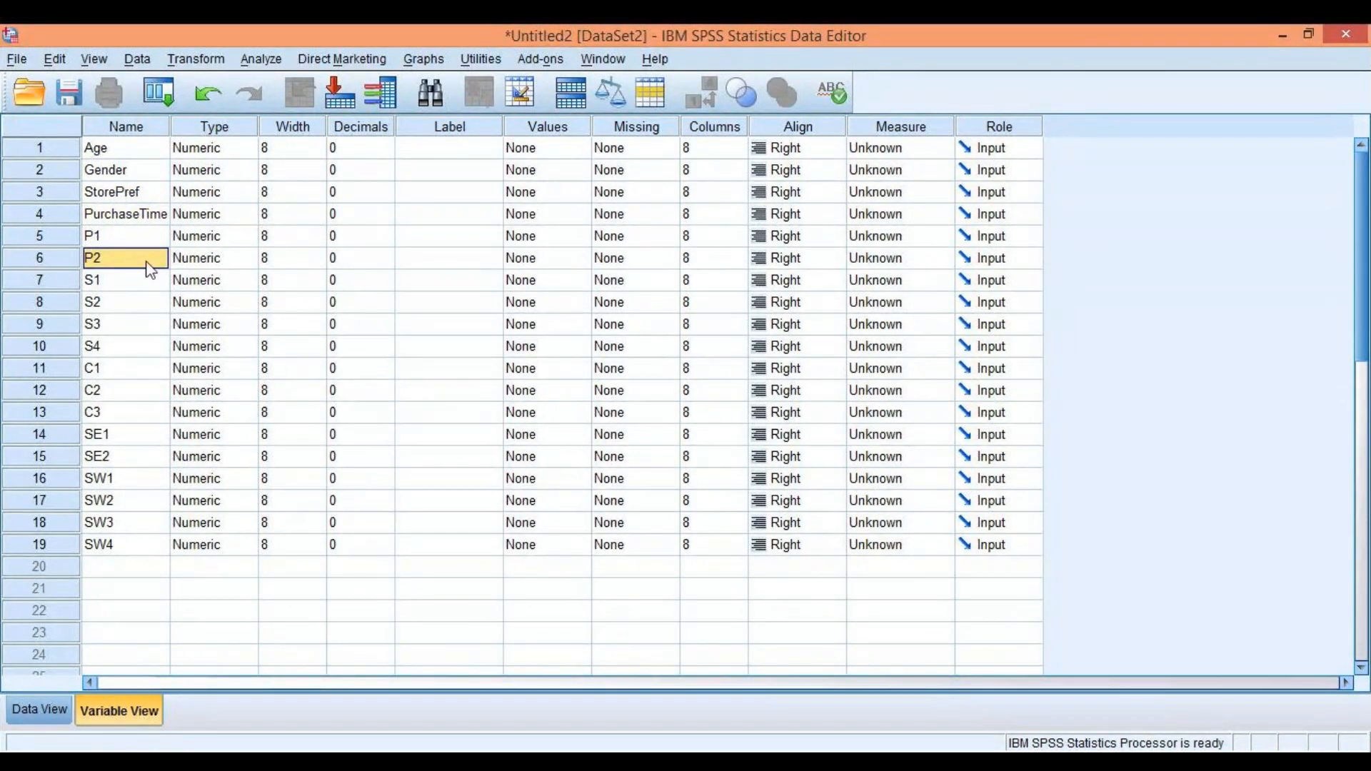
{"action": "left_click", "coordinate": [130, 303]}
{"action": "left_click", "coordinate": [127, 320]}
{"action": "left_click", "coordinate": [130, 343]}
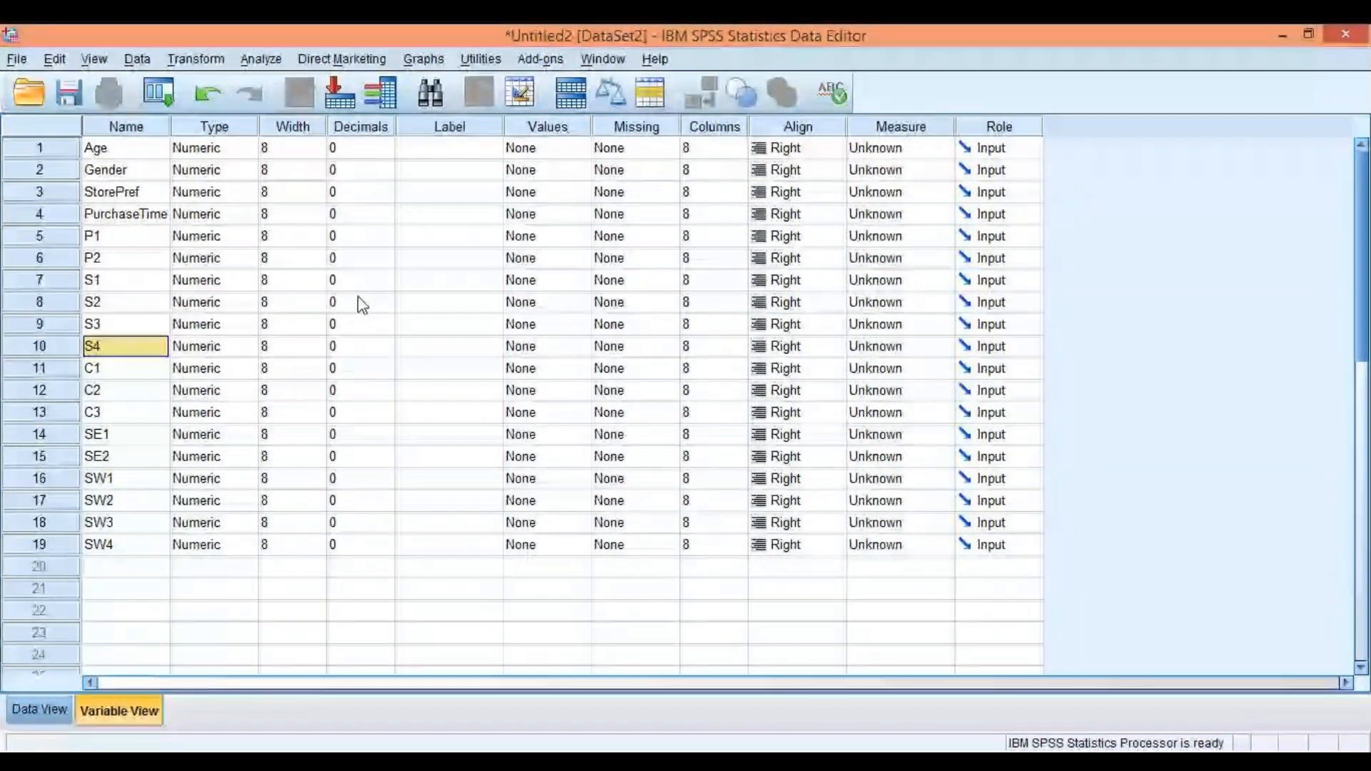
- Enter PRICE as the variable label for both P1 and P2
{"action": "left_click", "coordinate": [455, 245]}
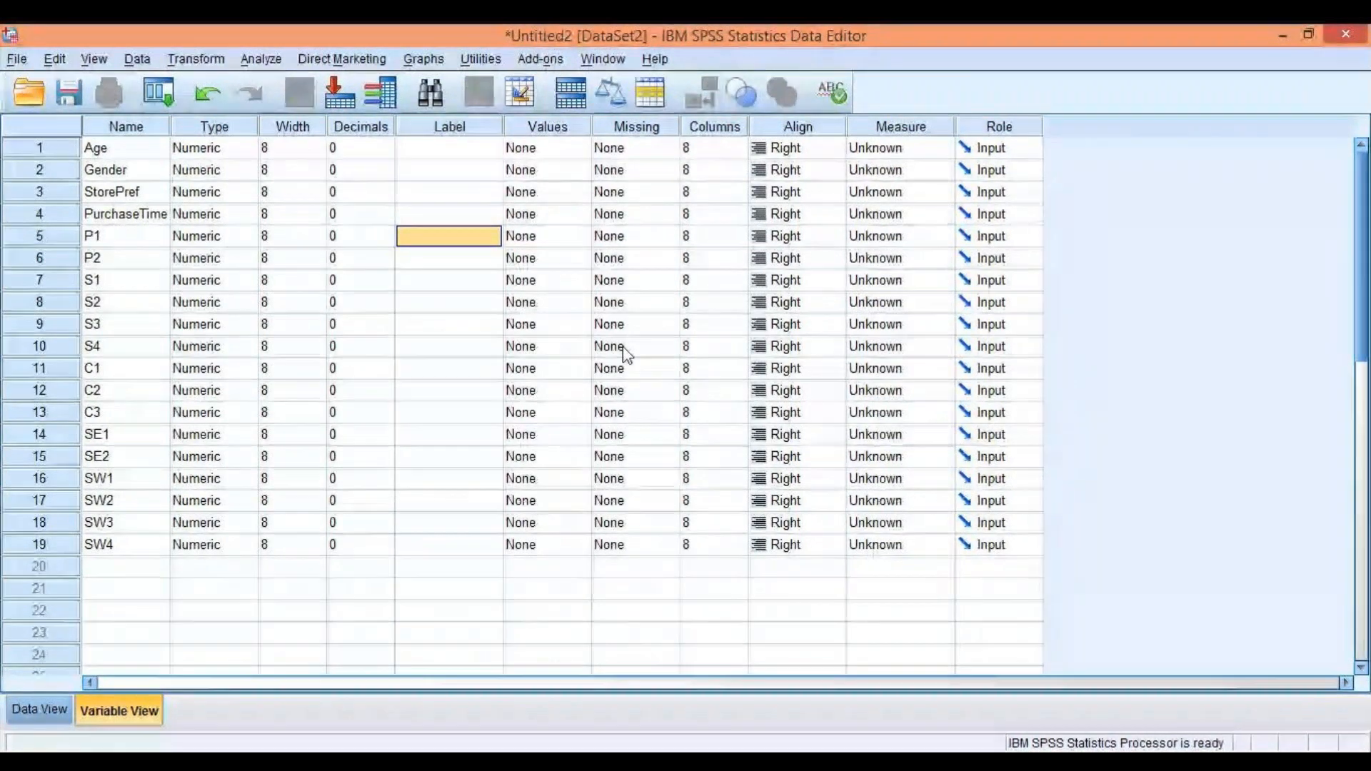
{"action": "type", "text": "PRICE"}
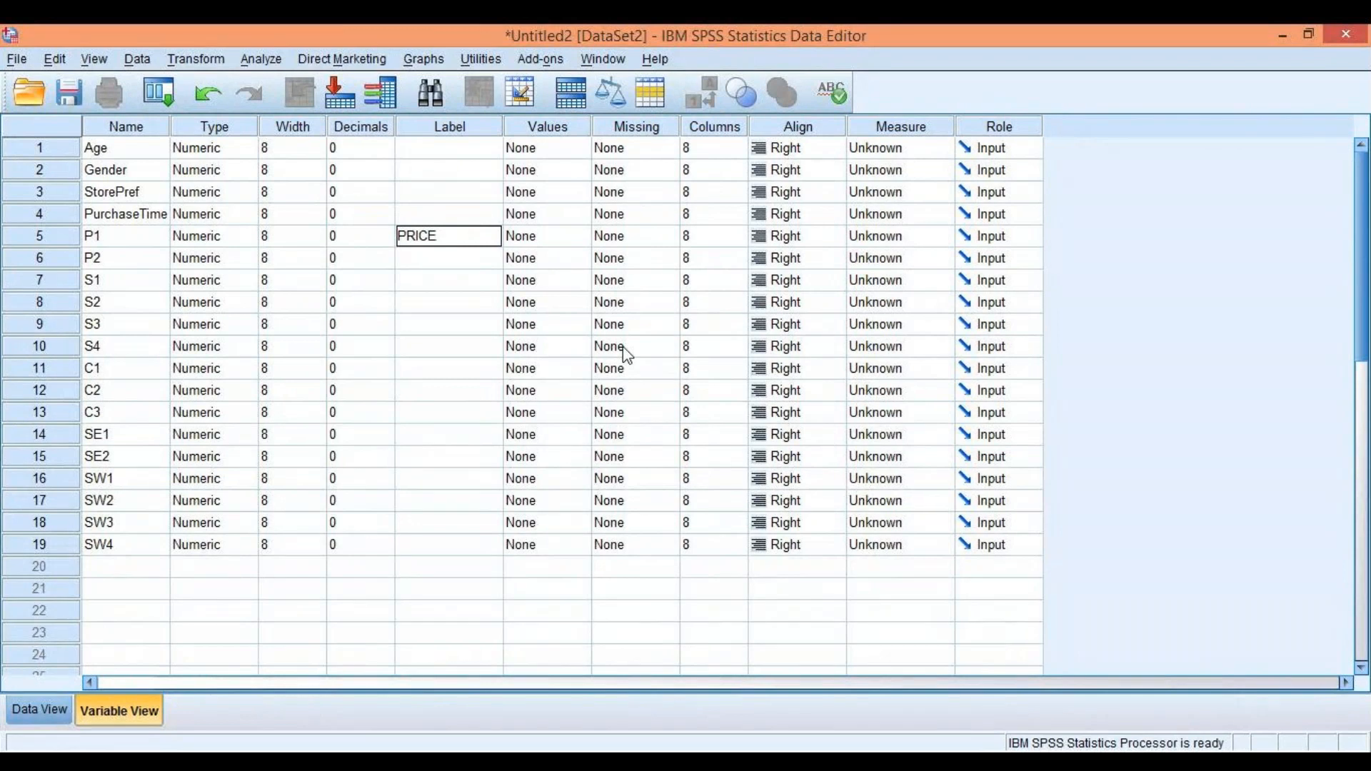
{"action": "key", "text": "Return"}
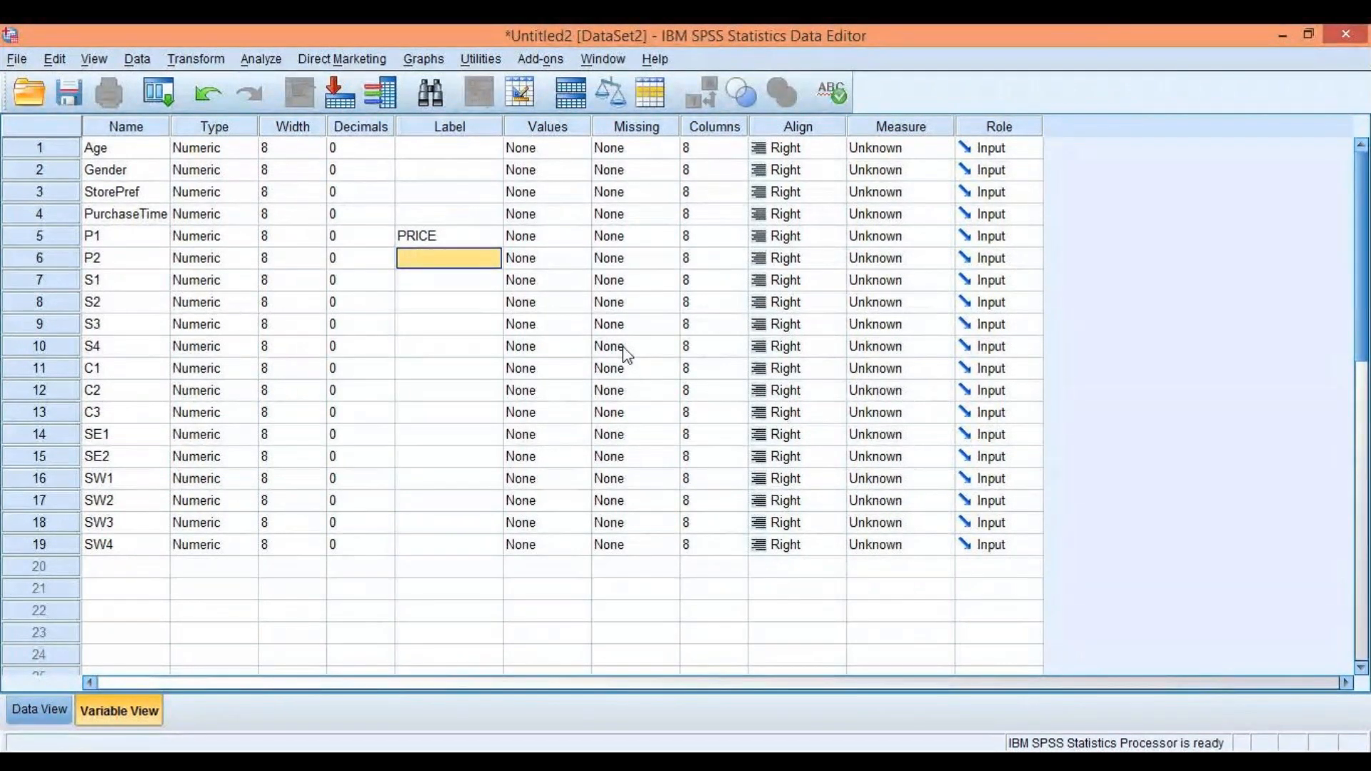
{"action": "type", "text": "PRICE"}
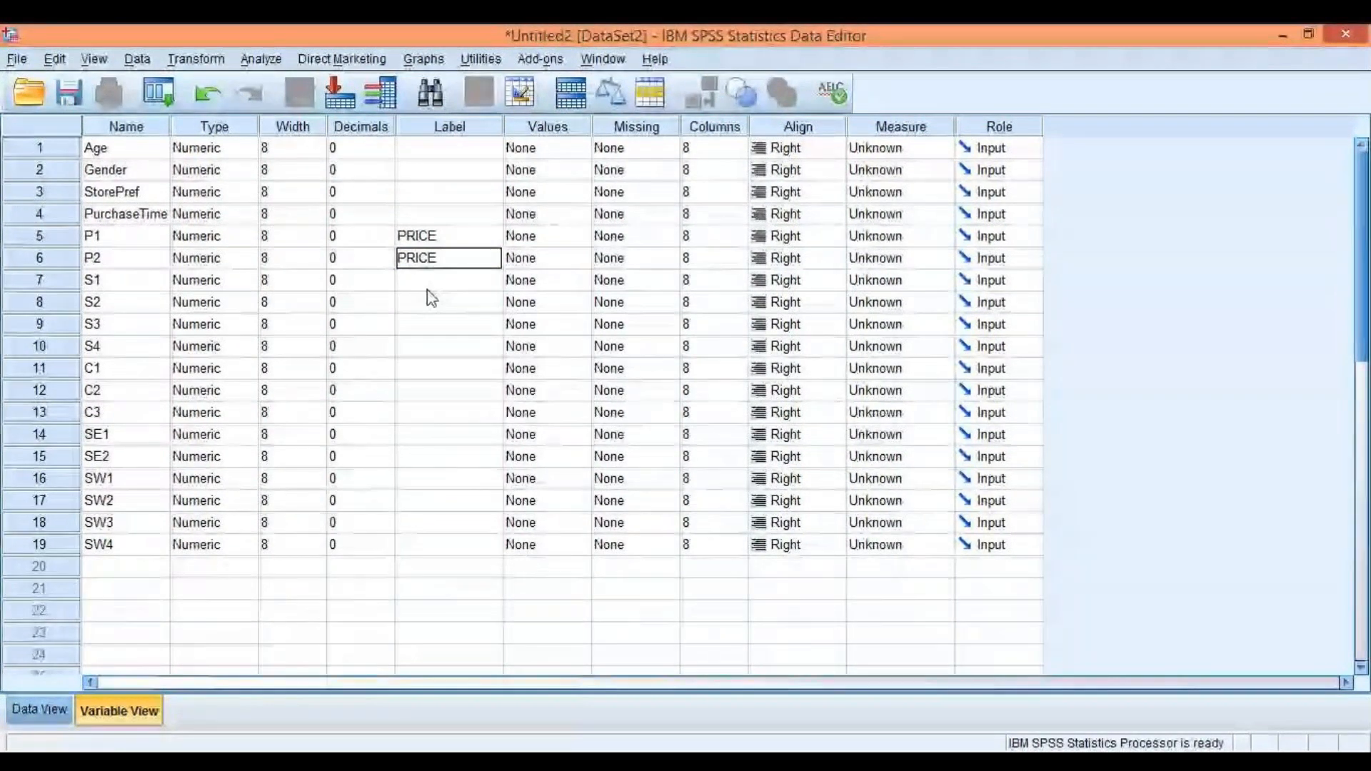
{"action": "key", "text": "Return"}
- Clear the variable labels of P1 and P2
{"action": "left_click", "coordinate": [439, 239]}
{"action": "key", "text": "Delete"}
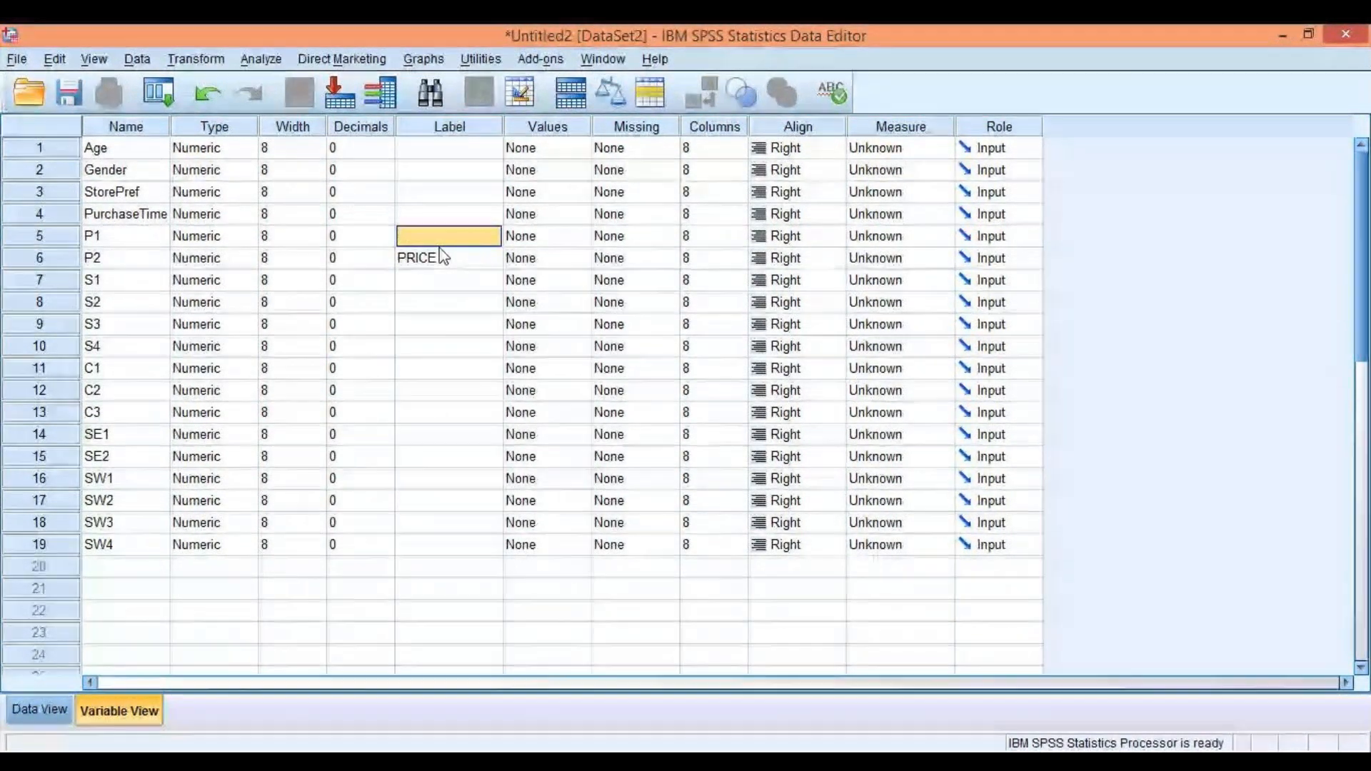
{"action": "left_click", "coordinate": [413, 258]}
{"action": "key", "text": "Delete"}
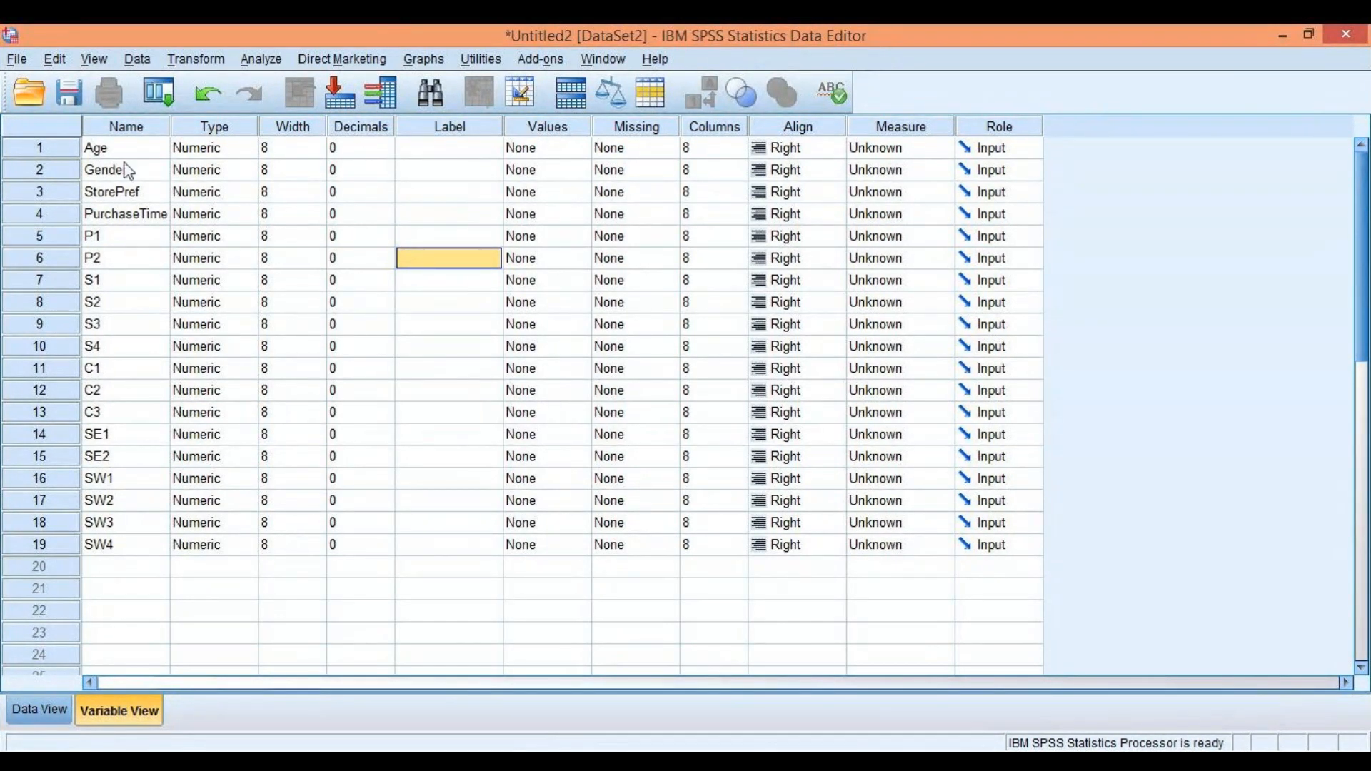
{"action": "left_click", "coordinate": [148, 132]}
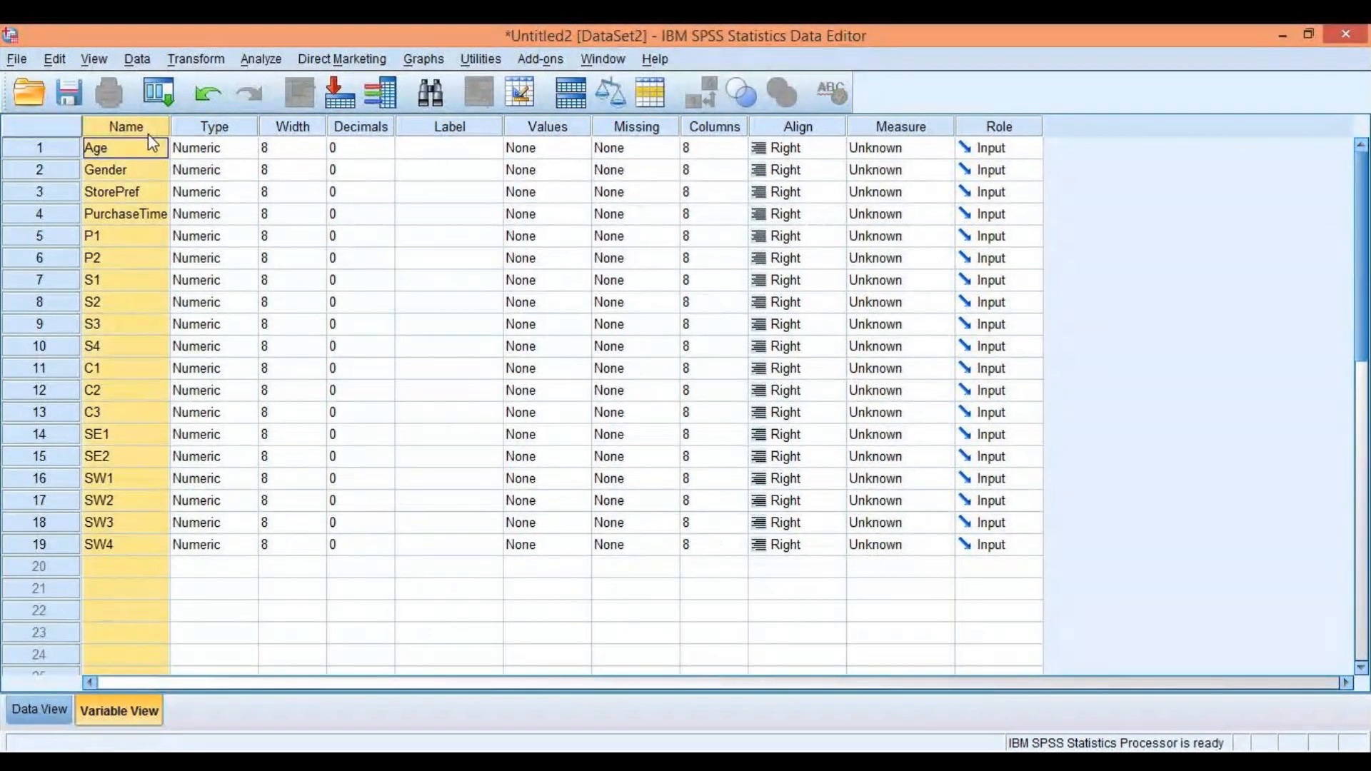
{"action": "left_click", "coordinate": [354, 129]}
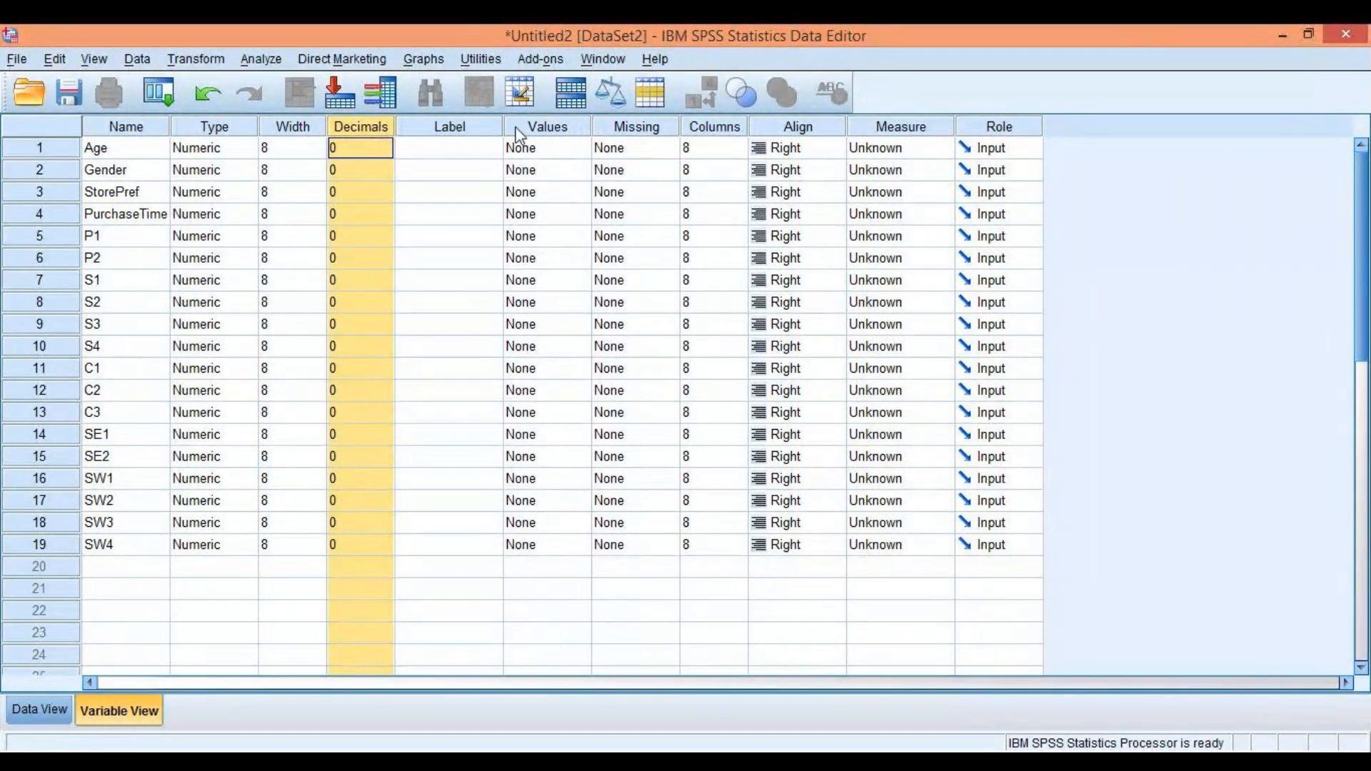
{"action": "left_click", "coordinate": [578, 132]}
{"action": "left_click", "coordinate": [563, 148]}
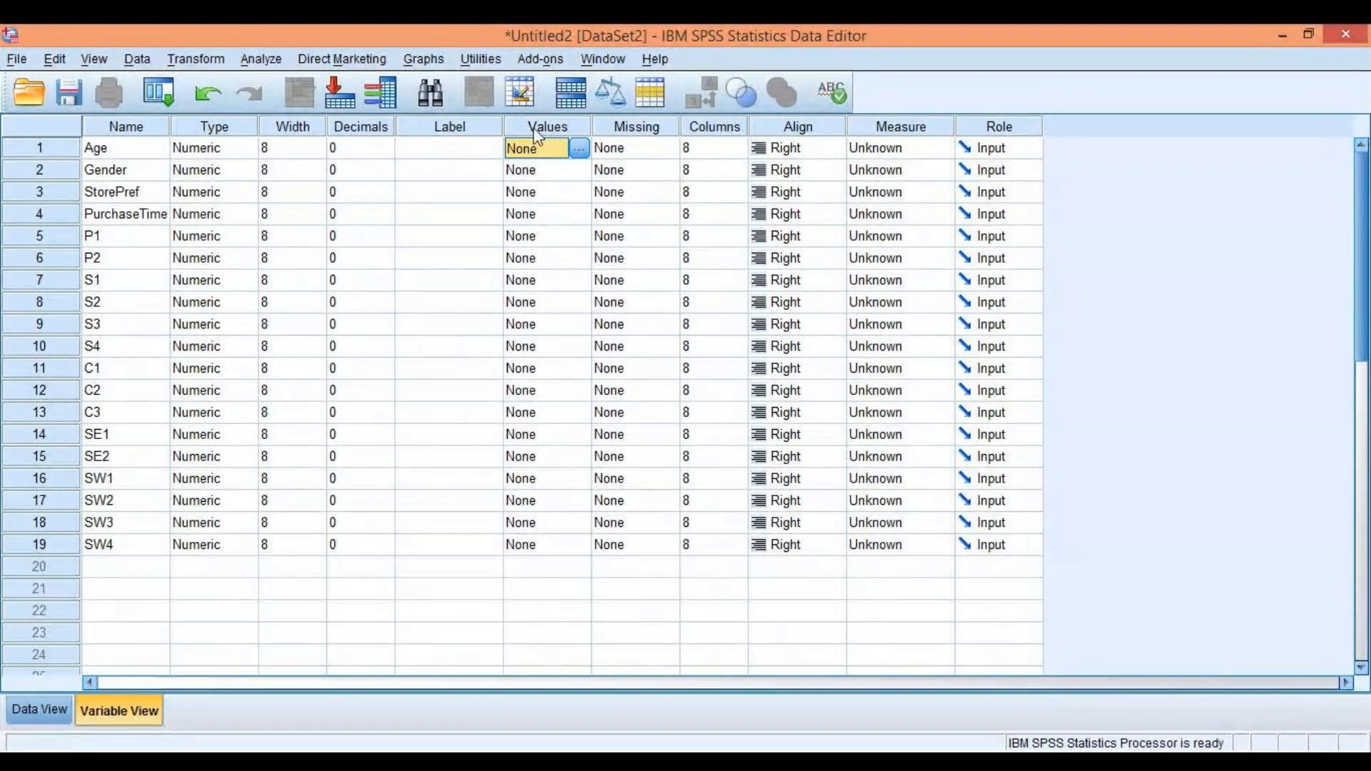
{"action": "left_click", "coordinate": [561, 136]}
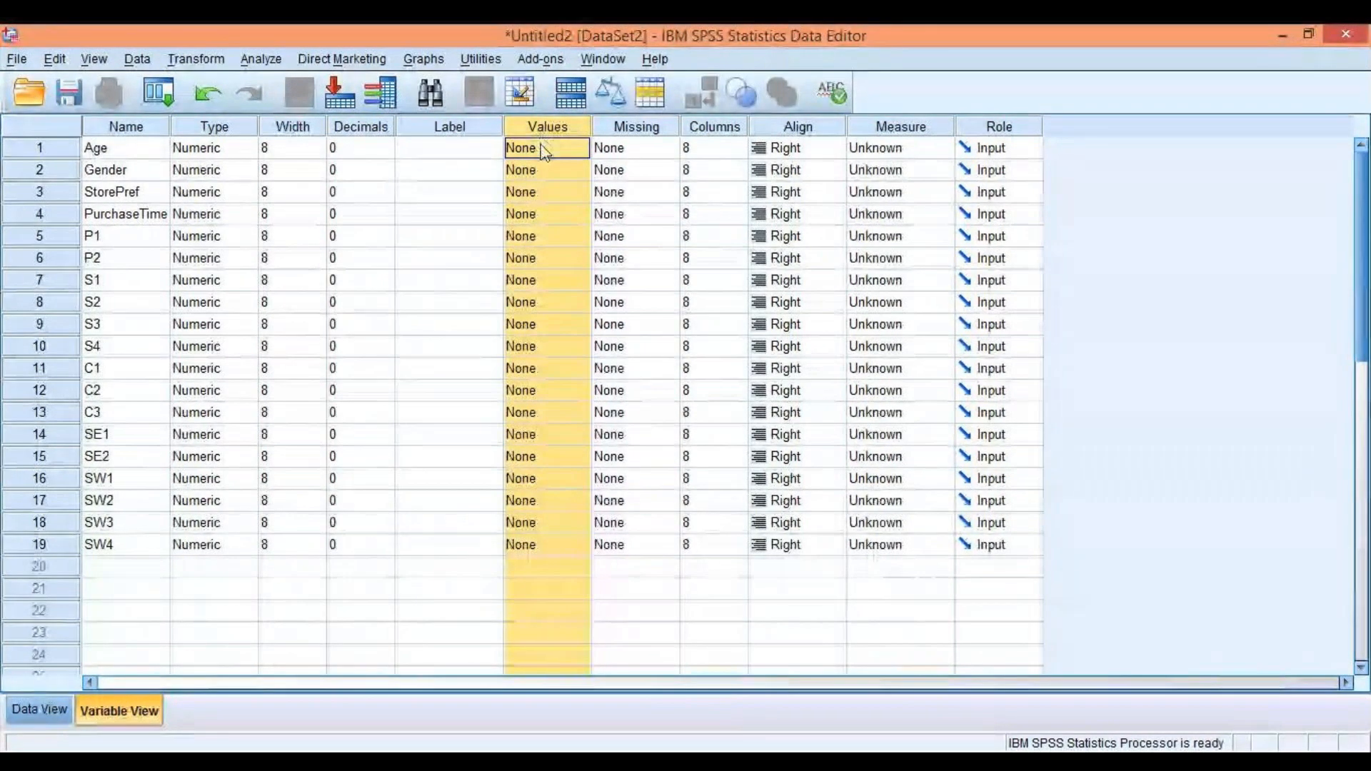
- Add a value label to the Age variable that codes 1 as 18-24
{"action": "left_click", "coordinate": [544, 150]}
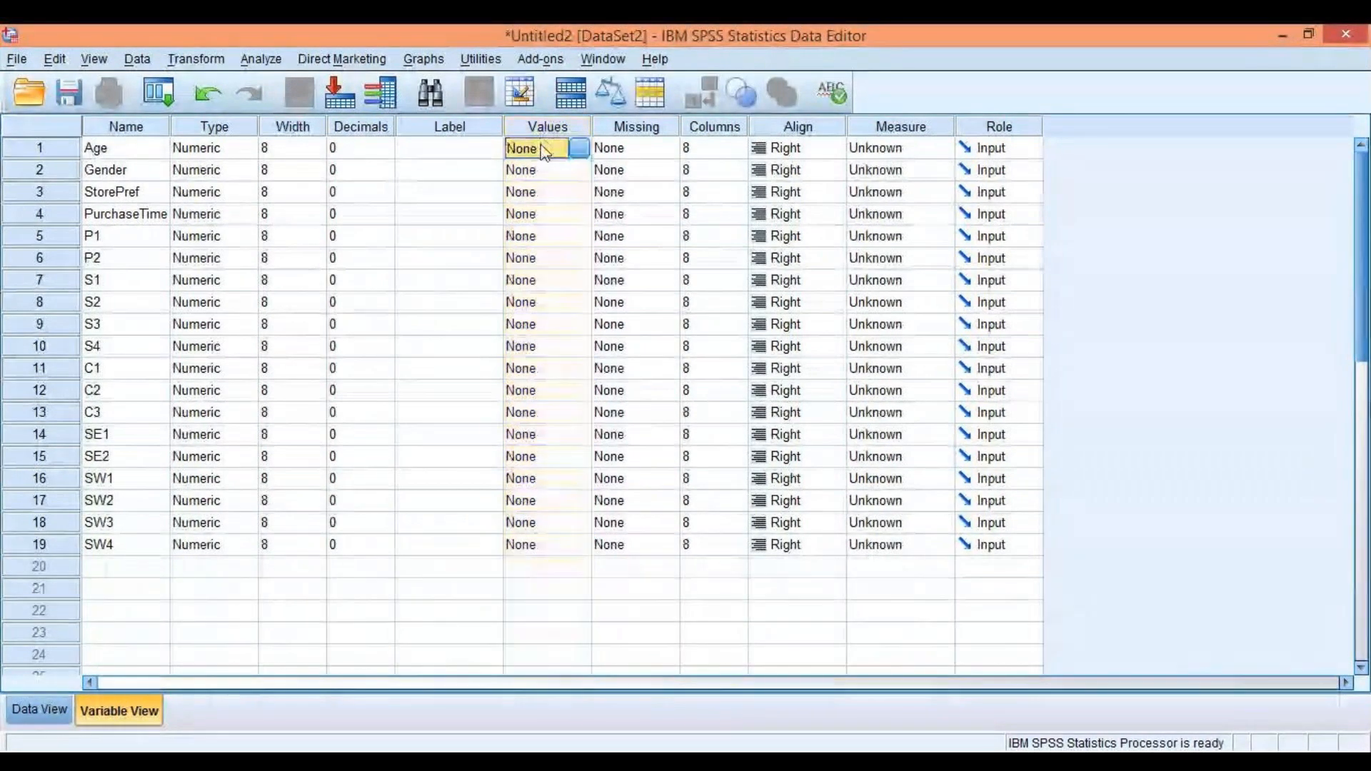
{"action": "left_click", "coordinate": [580, 148]}
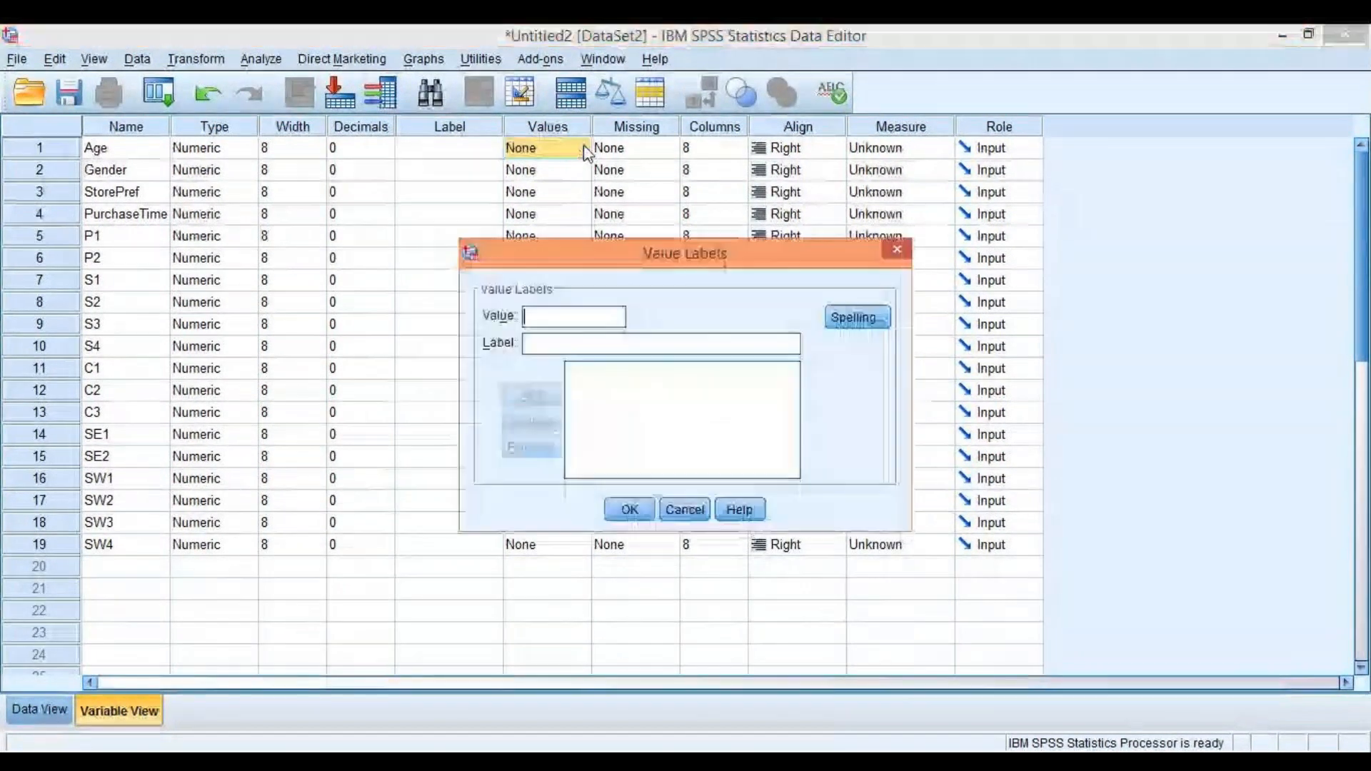
{"action": "left_click_drag", "start_coordinate": [651, 256], "coordinate": [615, 114]}
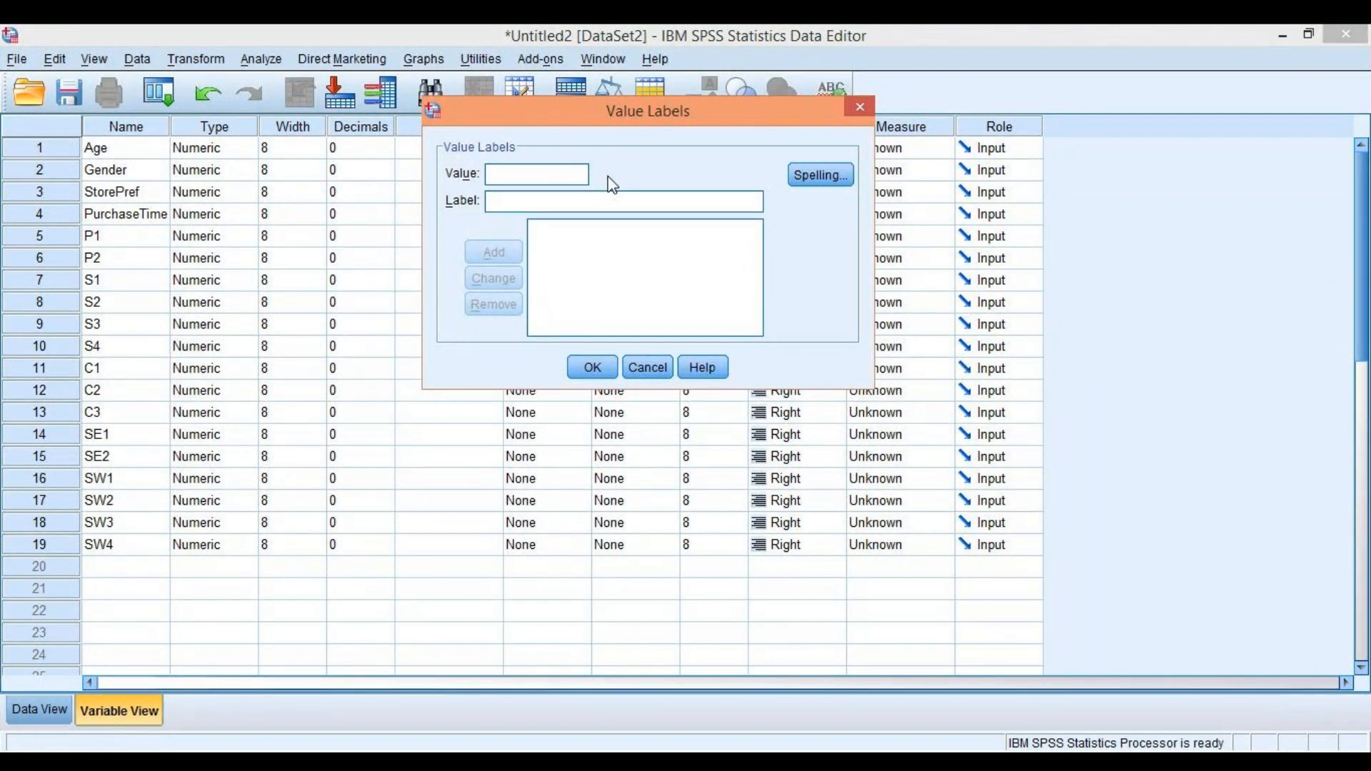
{"action": "type", "text": "1"}
{"action": "left_click", "coordinate": [576, 202]}
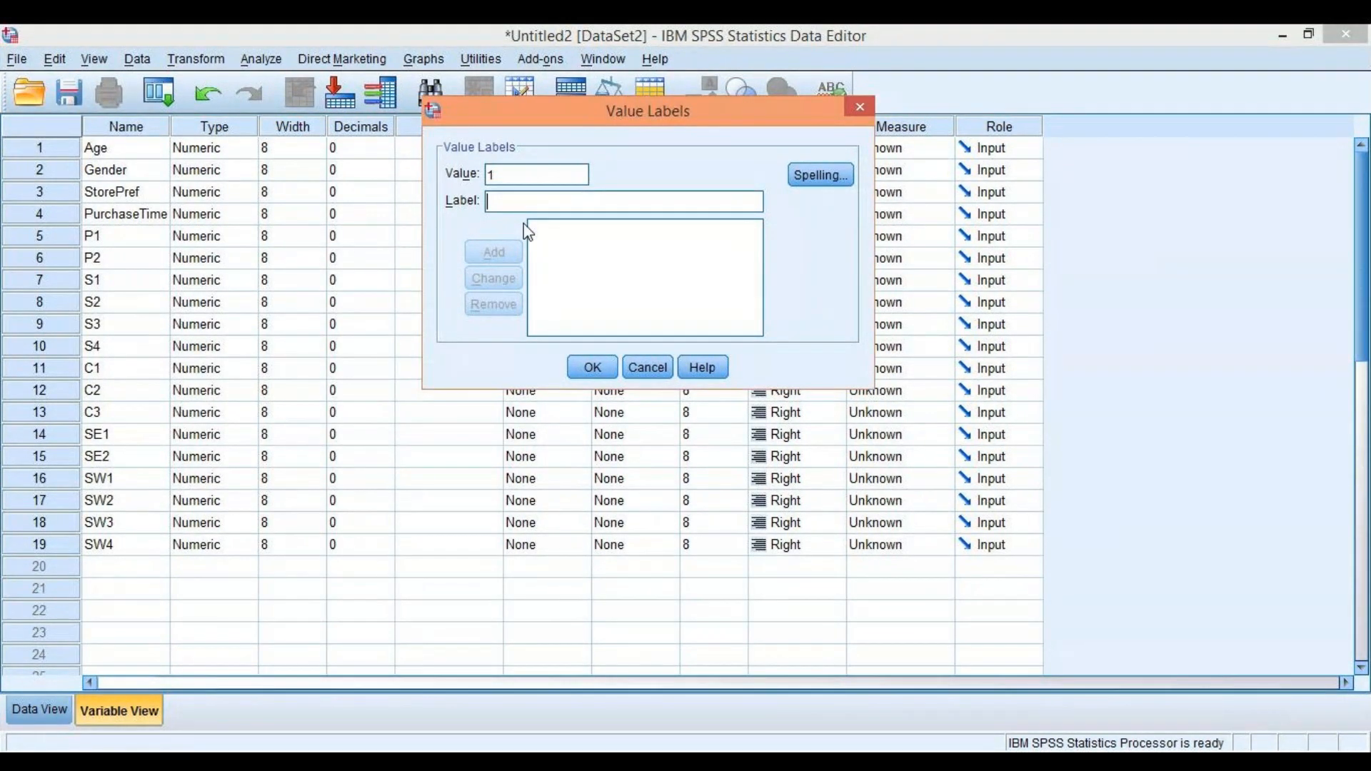
{"action": "type", "text": "18-24"}
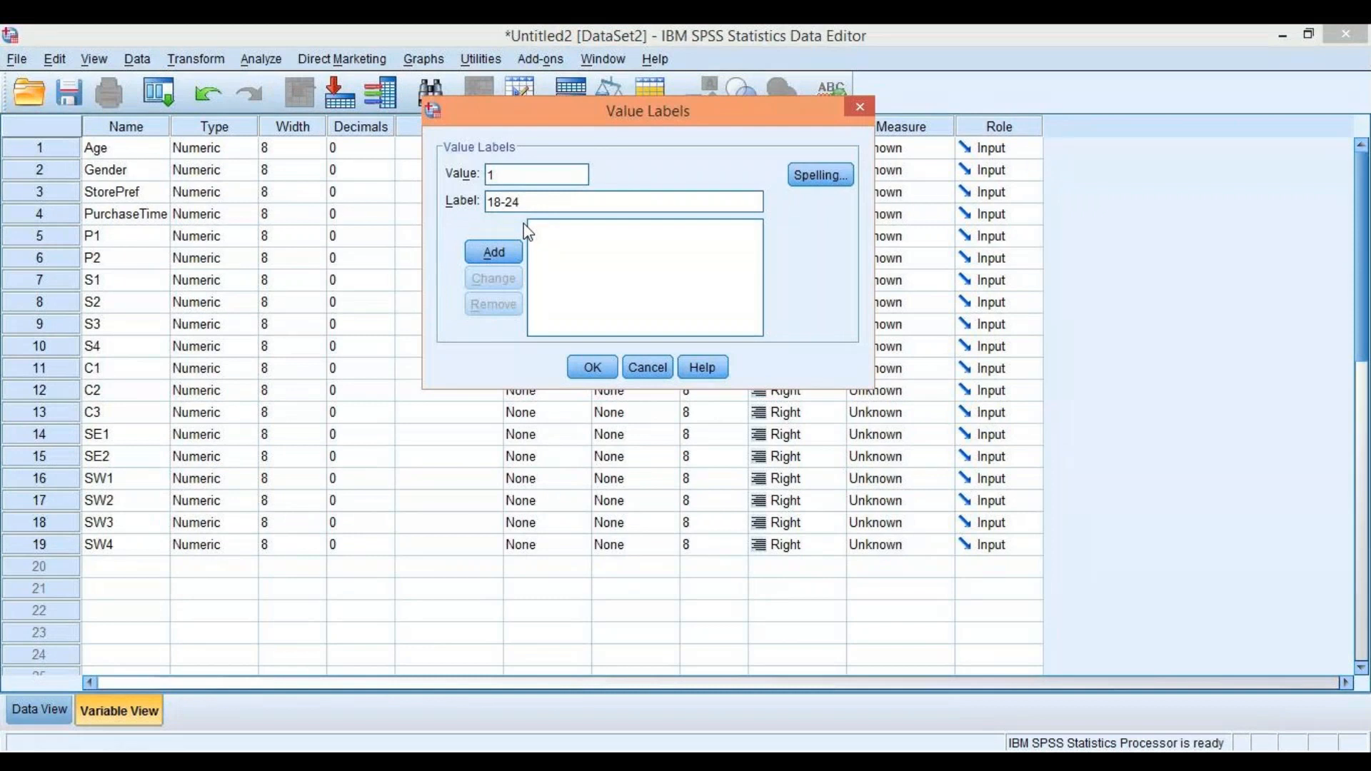
{"action": "left_click", "coordinate": [497, 256]}
- Label Age's values 2 as 25-30 and 3 as 31 AND ABOVE, and set the variable's measure to Nominal
{"action": "type", "text": "2"}
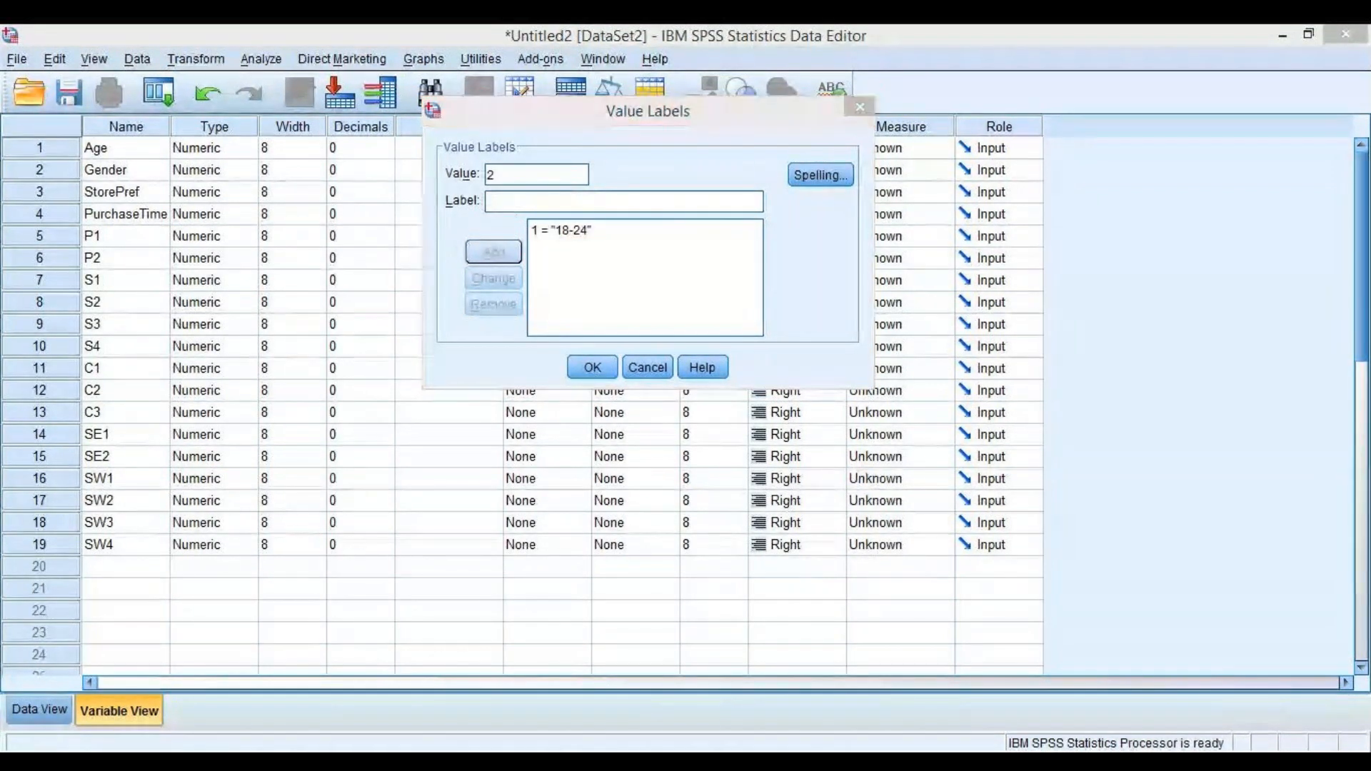
{"action": "left_click", "coordinate": [510, 208]}
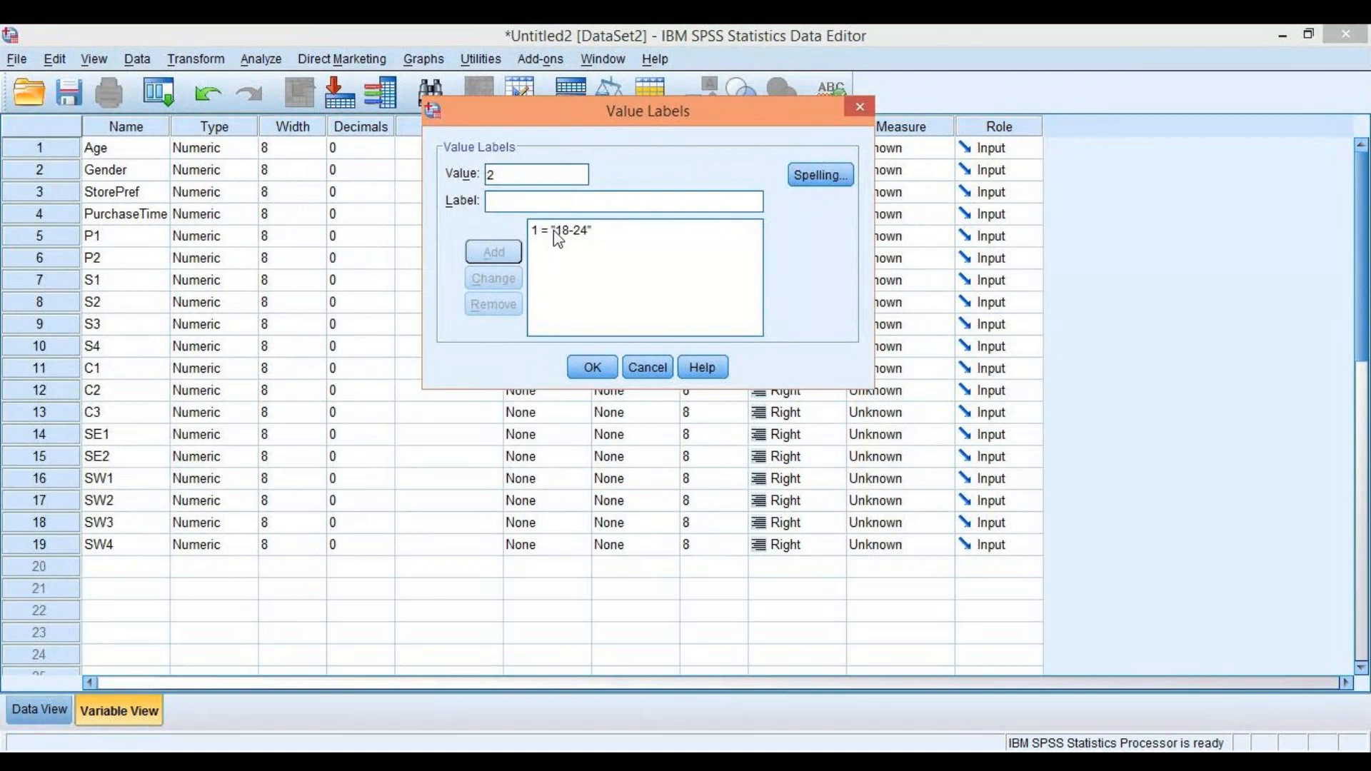
{"action": "type", "text": "25-30"}
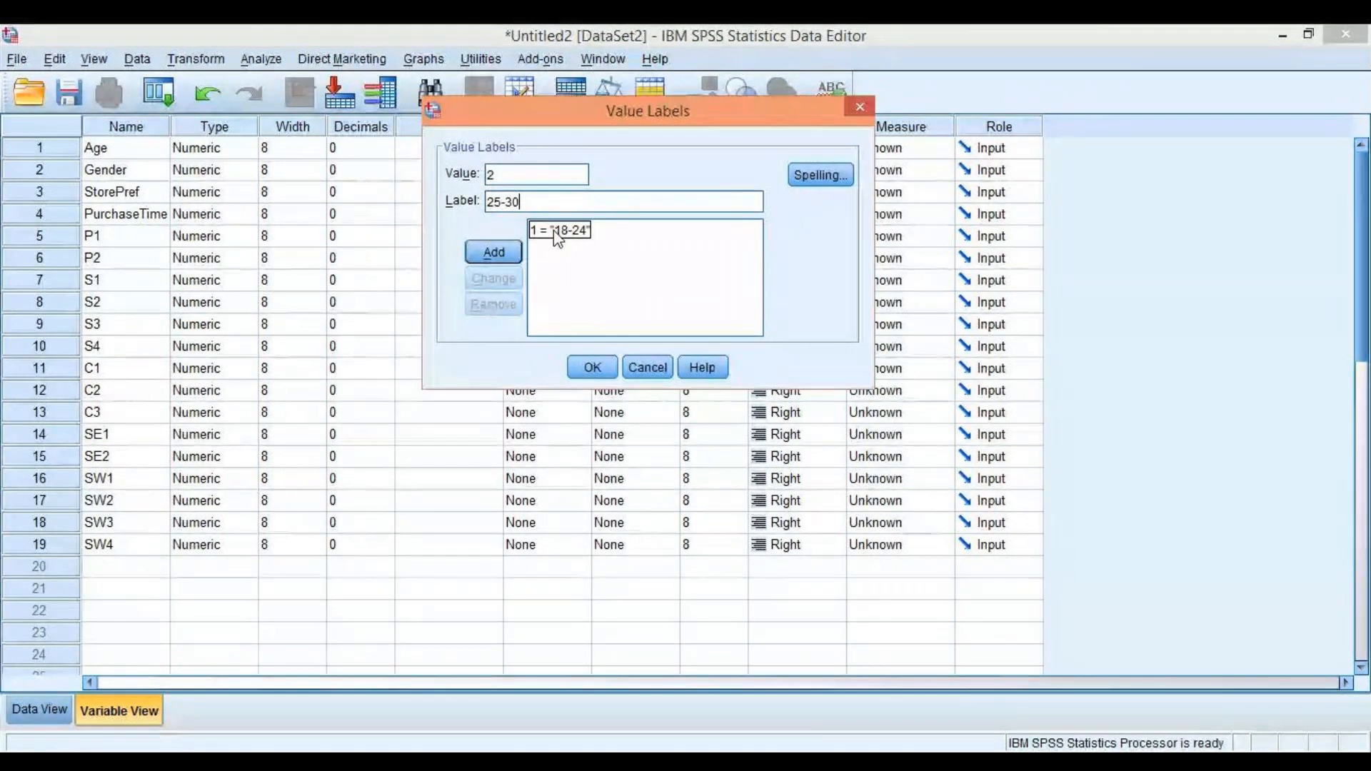
{"action": "left_click", "coordinate": [517, 250]}
{"action": "type", "text": "3"}
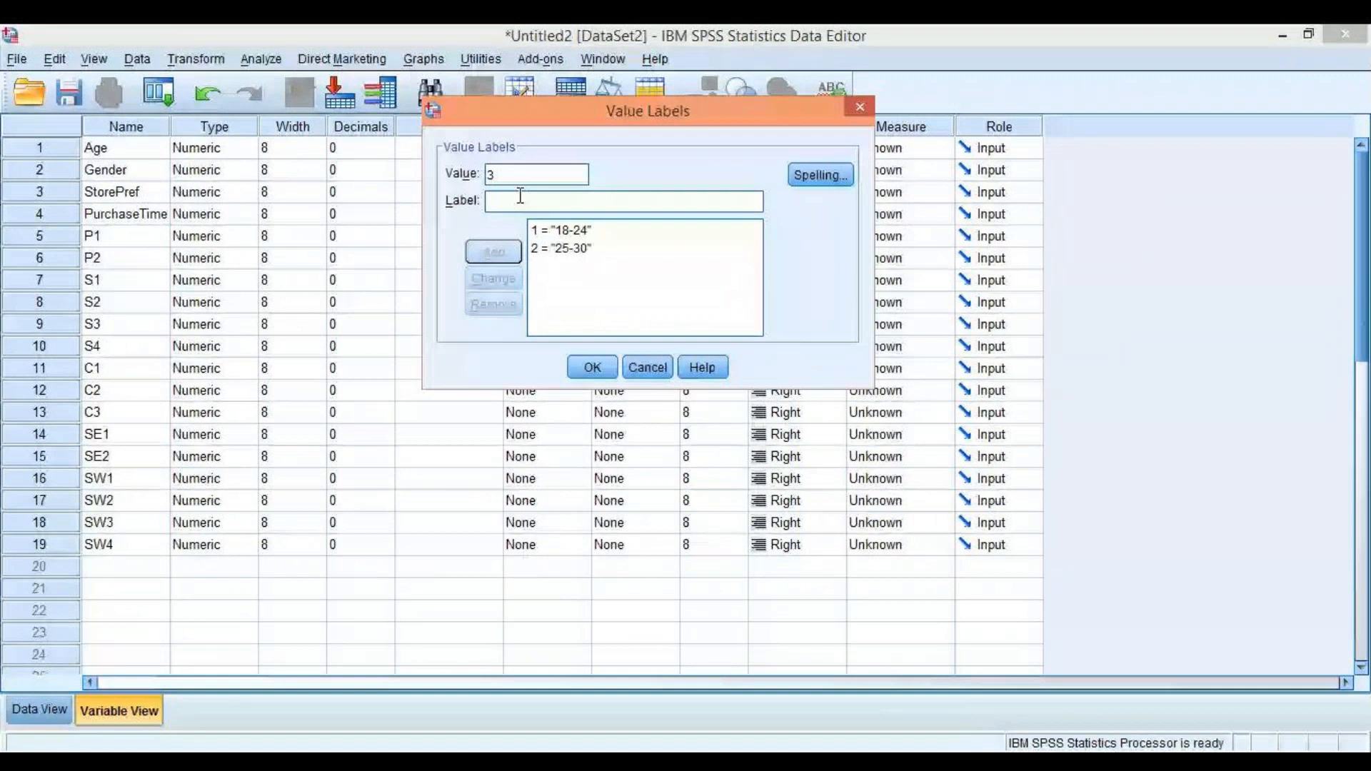
{"action": "type", "text": "31 AND ABOVE"}
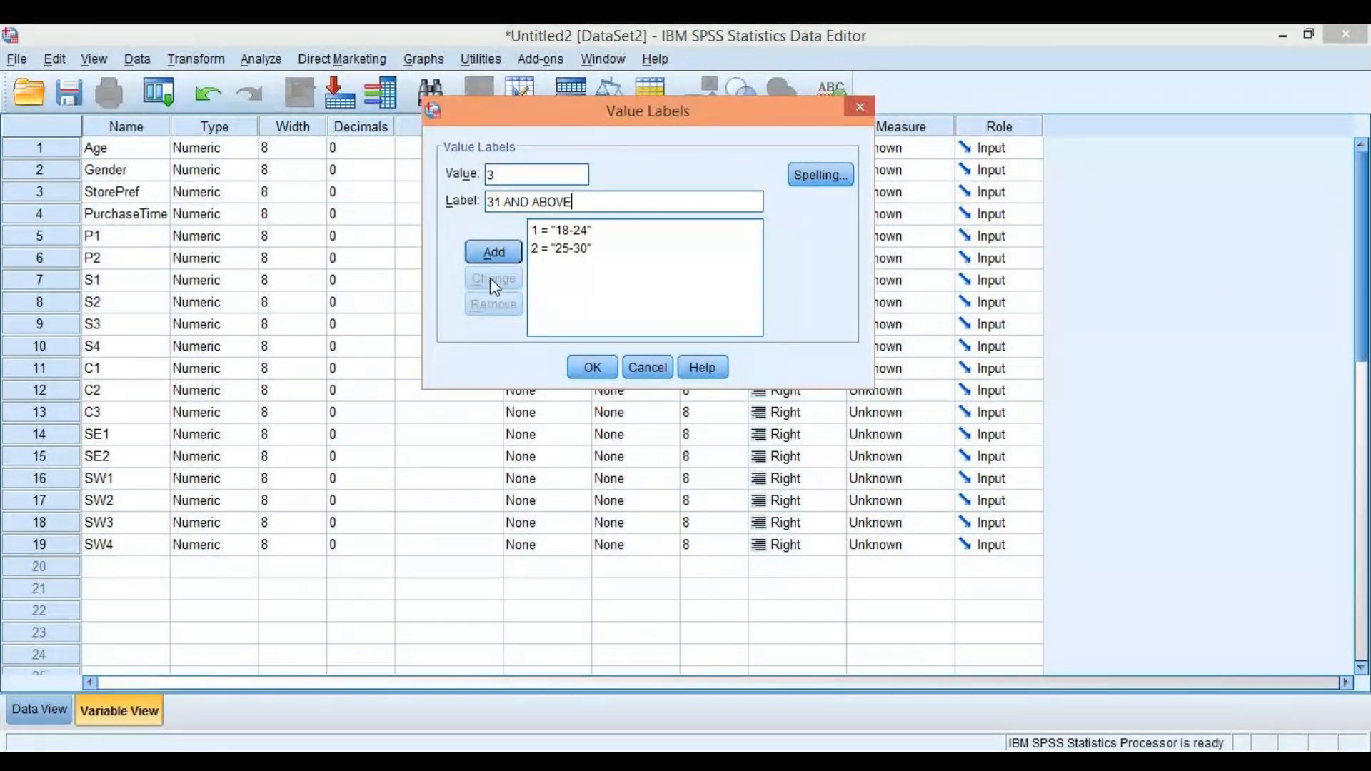
{"action": "key", "text": "Return"}
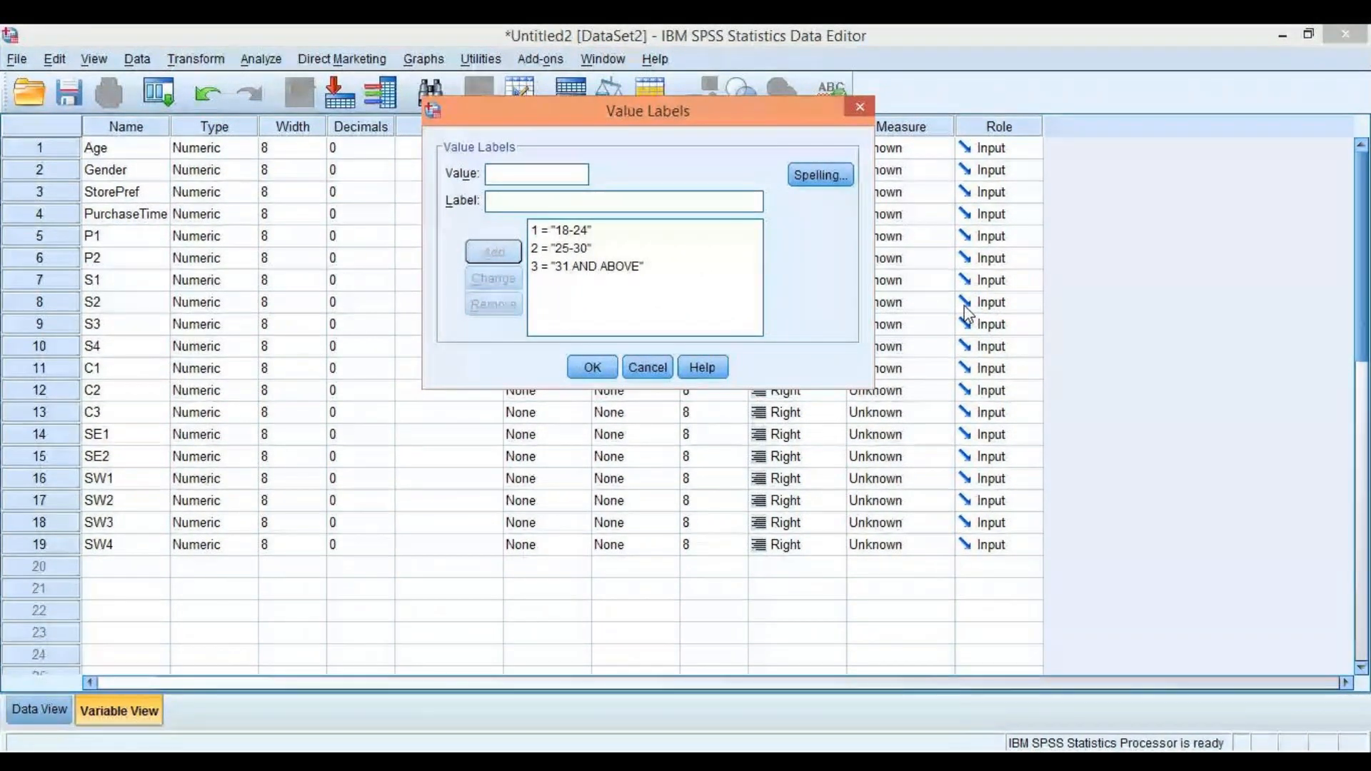
{"action": "left_click", "coordinate": [593, 368]}
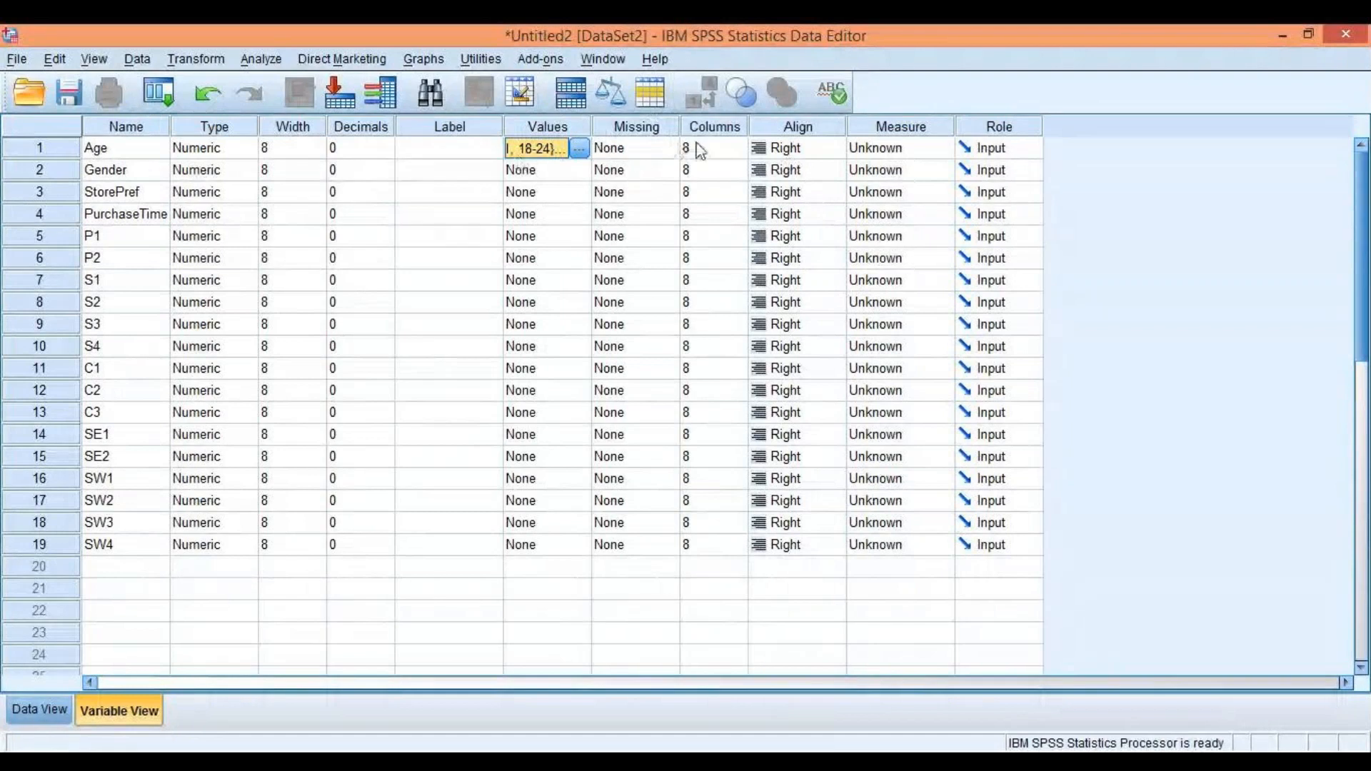
{"action": "left_click", "coordinate": [916, 149]}
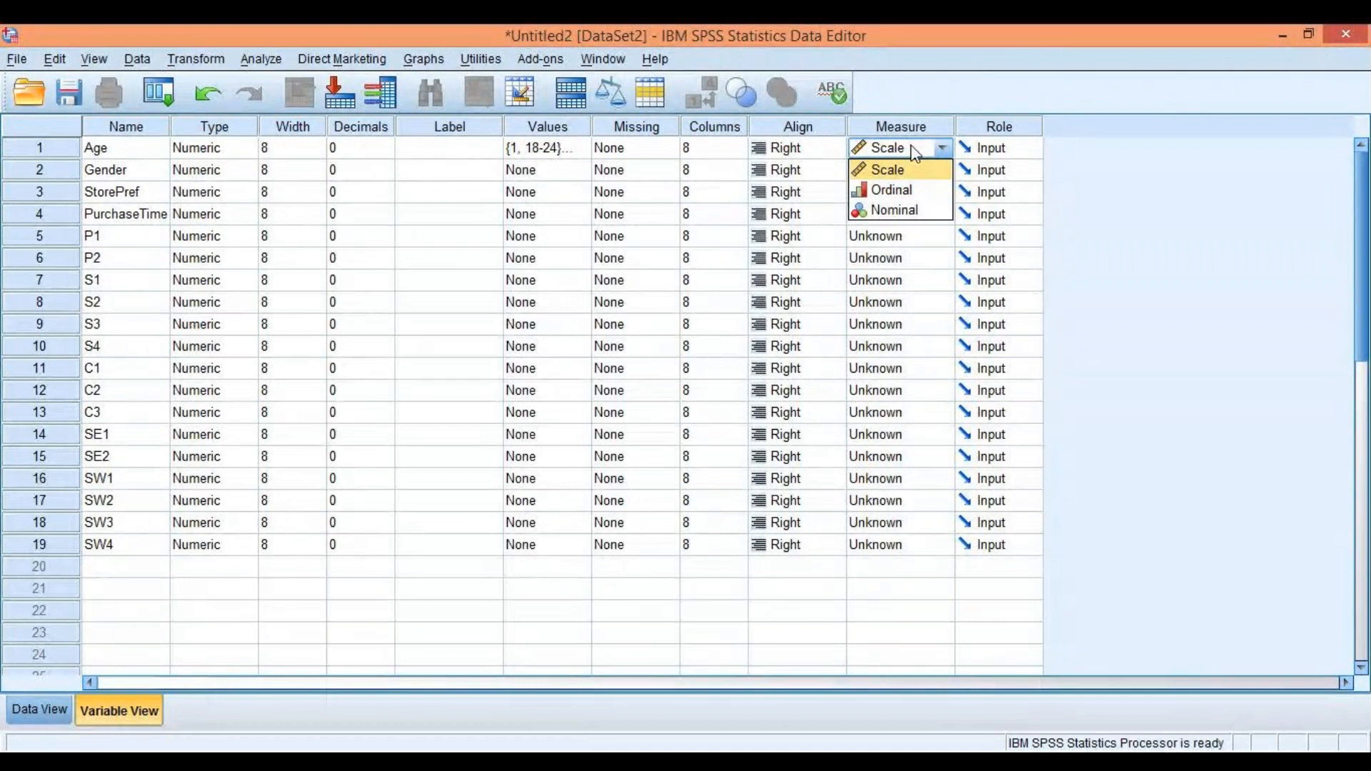
{"action": "left_click", "coordinate": [904, 214]}
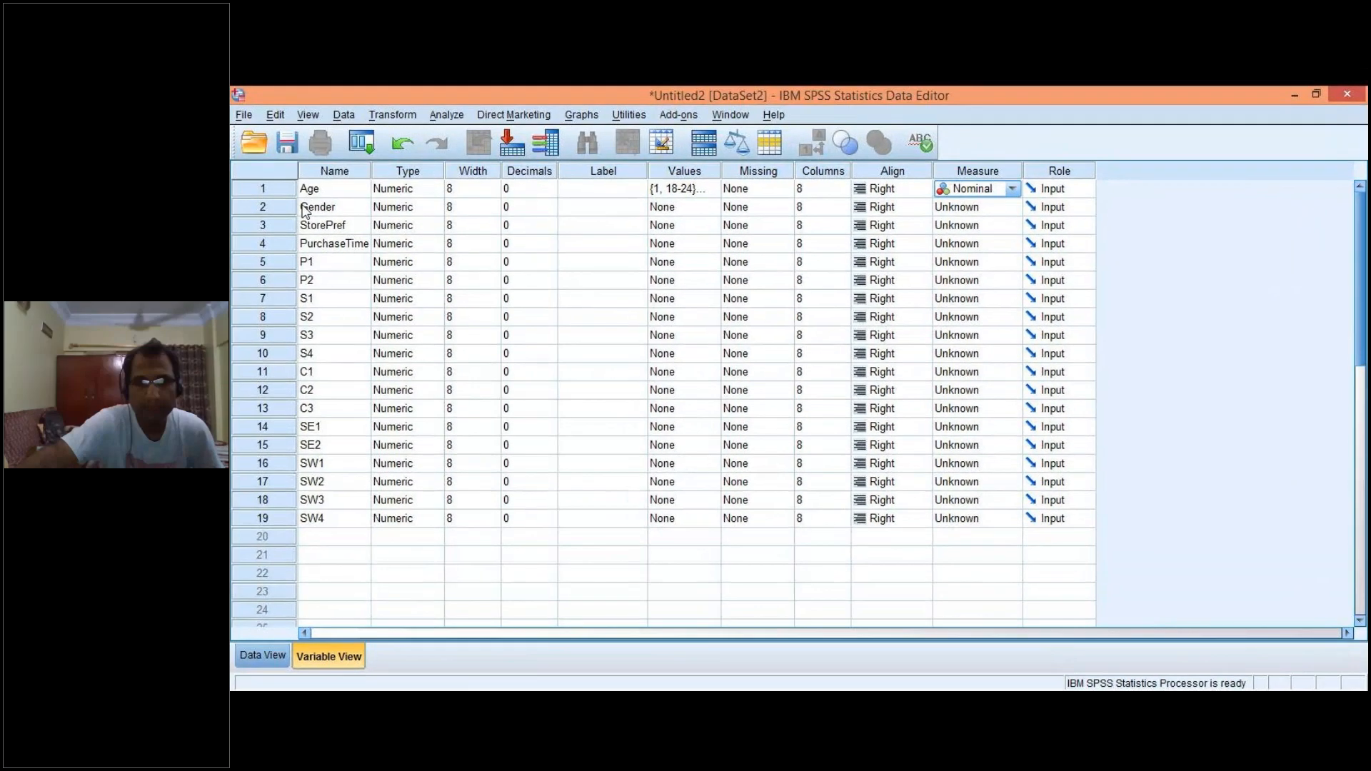
- Add a value label to the Gender variable that codes 1 as MALE
{"action": "left_click", "coordinate": [556, 172]}
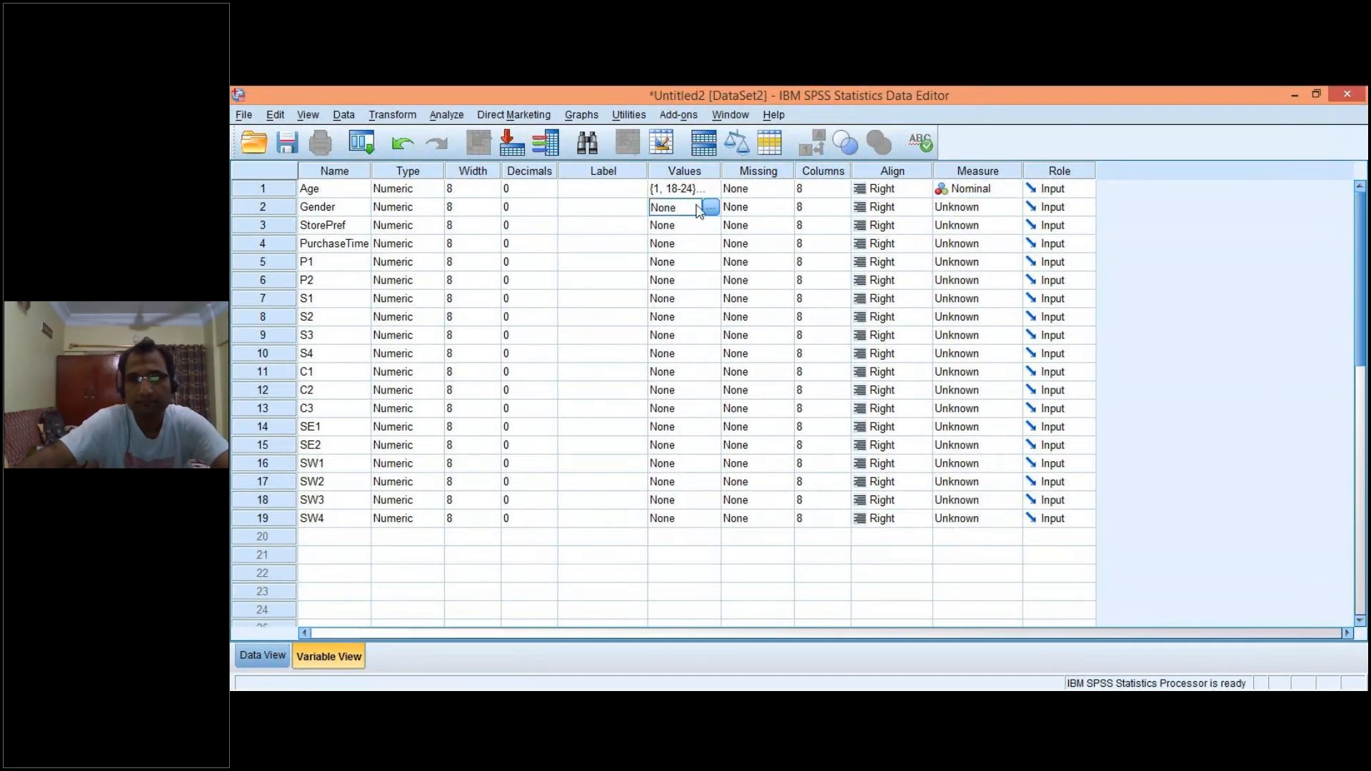
{"action": "left_click", "coordinate": [710, 207]}
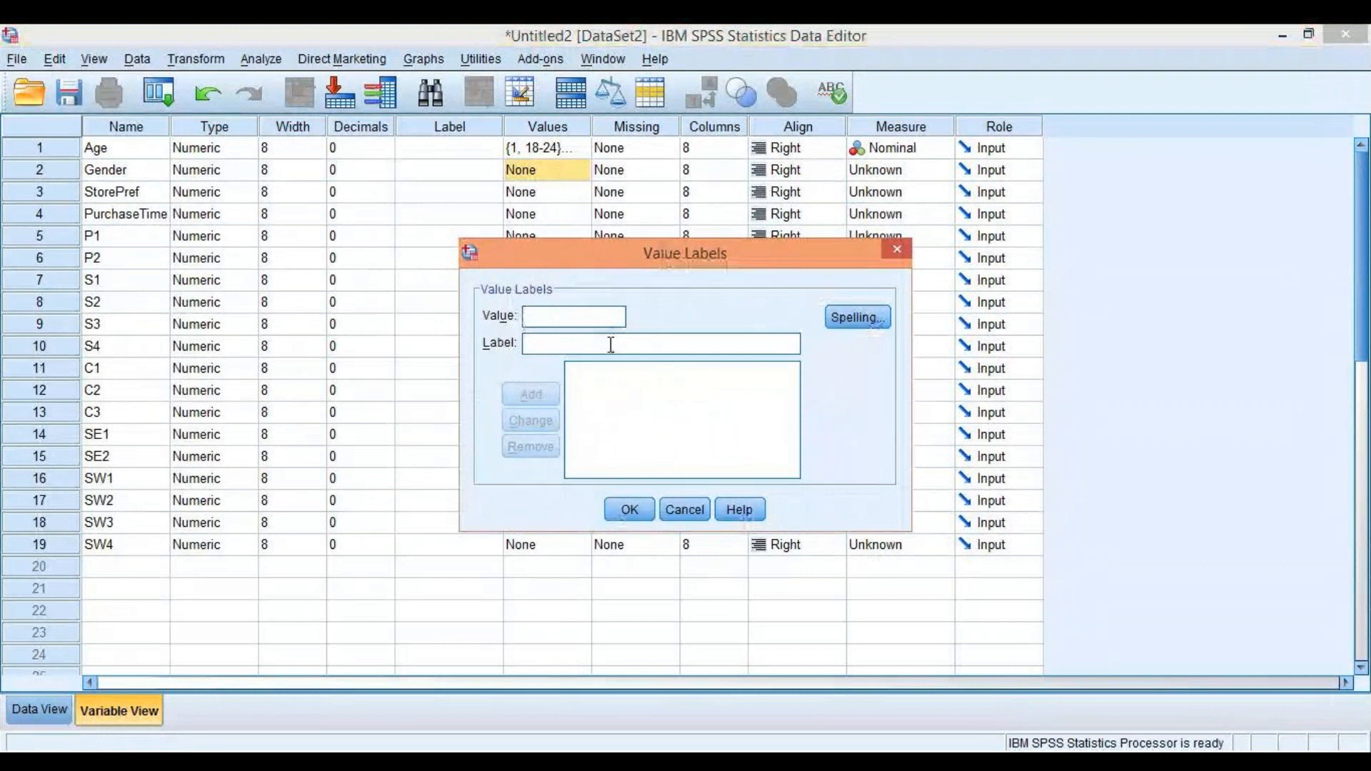
{"action": "type", "text": "1"}
{"action": "left_click", "coordinate": [609, 345]}
{"action": "type", "text": "MALE"}
{"action": "key", "text": "Return"}
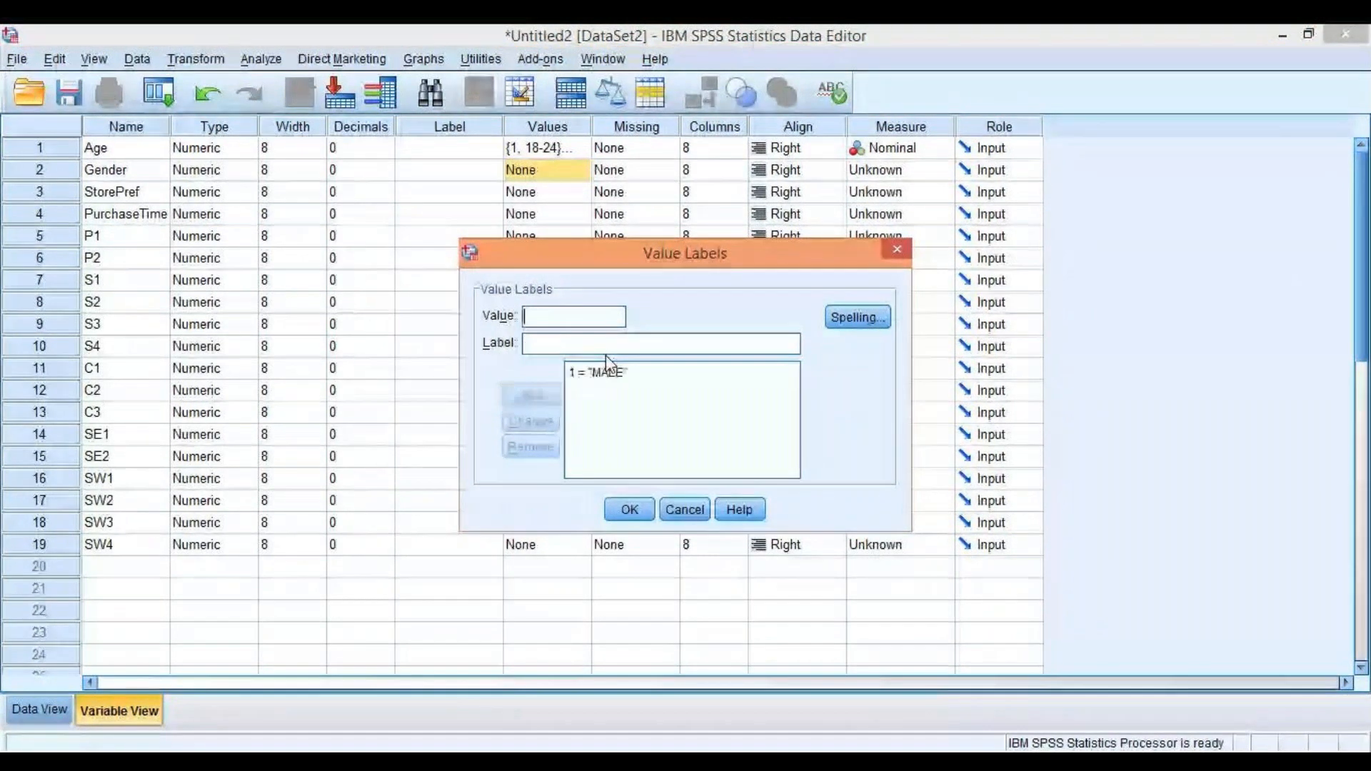
- Label Gender's value 2 as FEMALE and set the variable's measure to Nominal
{"action": "type", "text": "2"}
{"action": "key", "text": "Tab"}
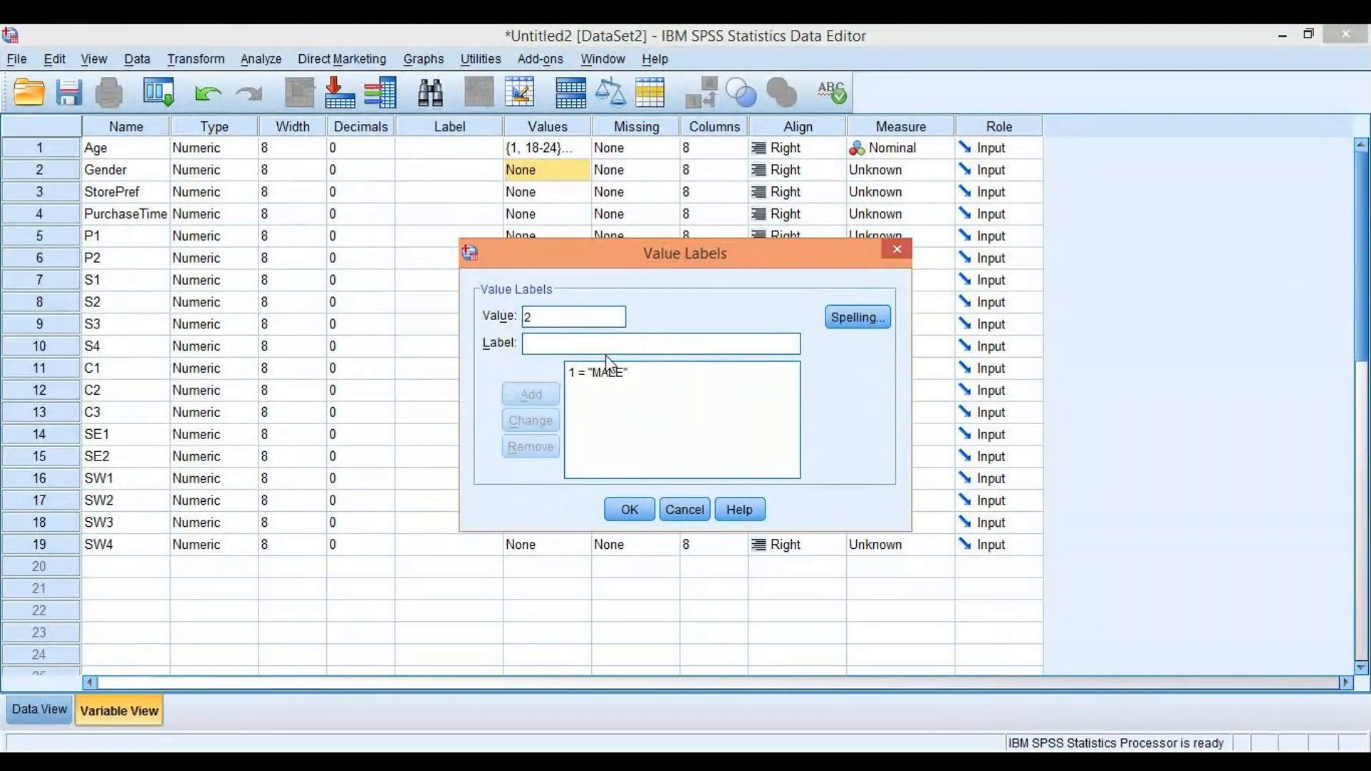
{"action": "type", "text": "FEMALE"}
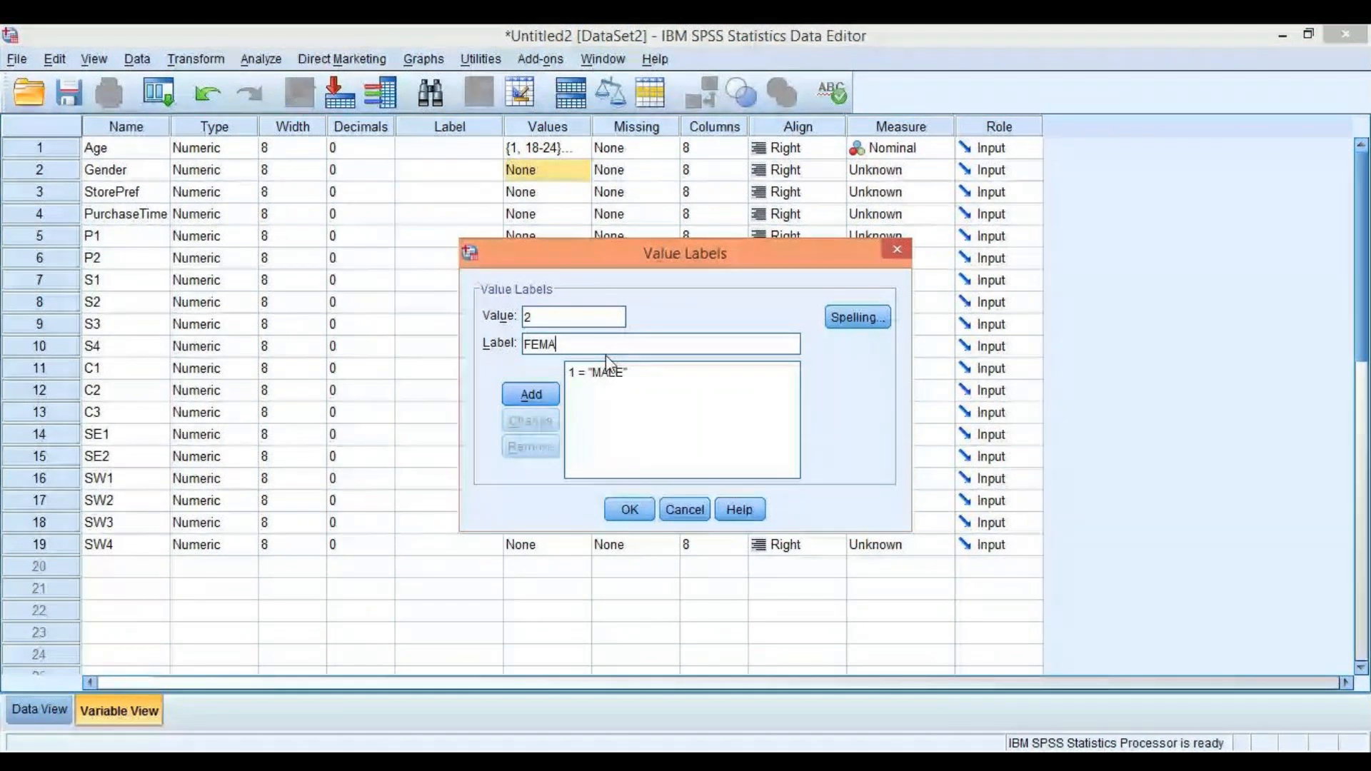
{"action": "key", "text": "Return"}
{"action": "left_click", "coordinate": [627, 509]}
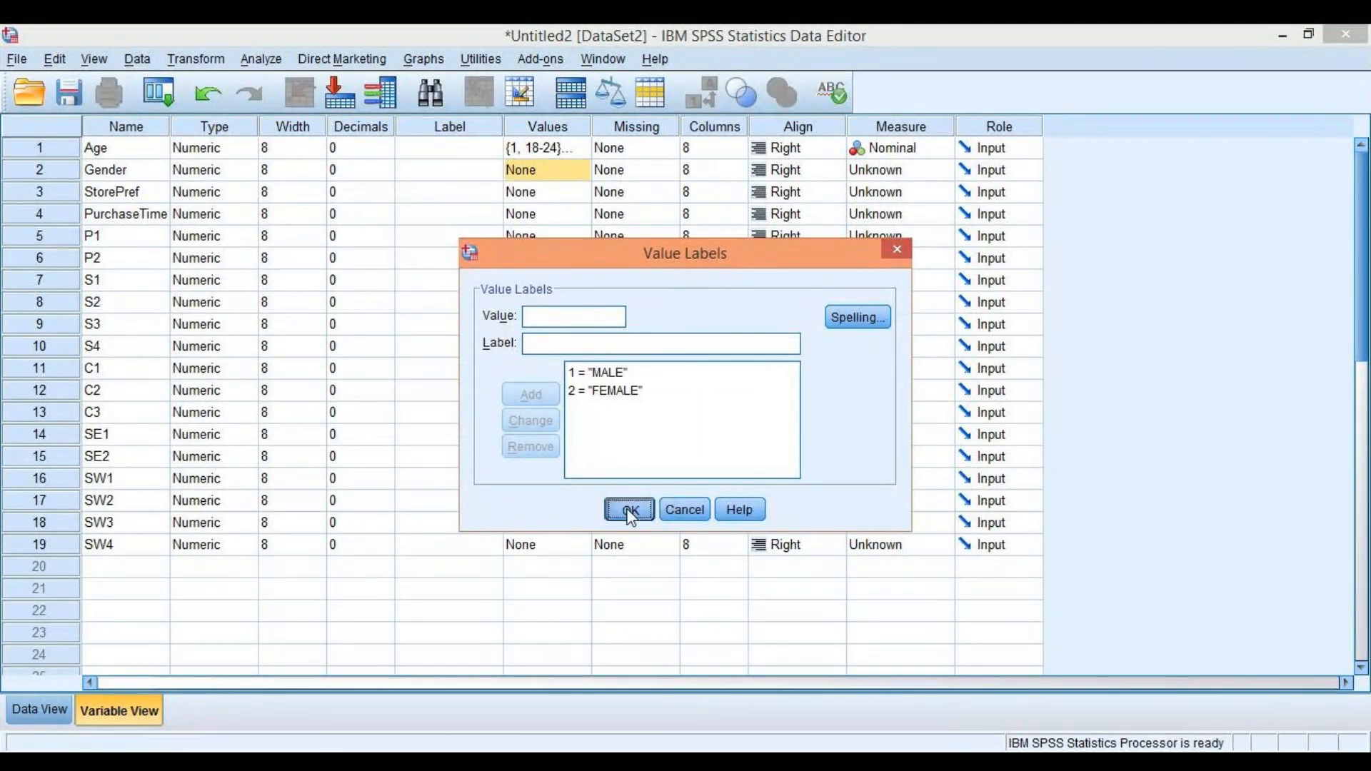
{"action": "left_click", "coordinate": [930, 171]}
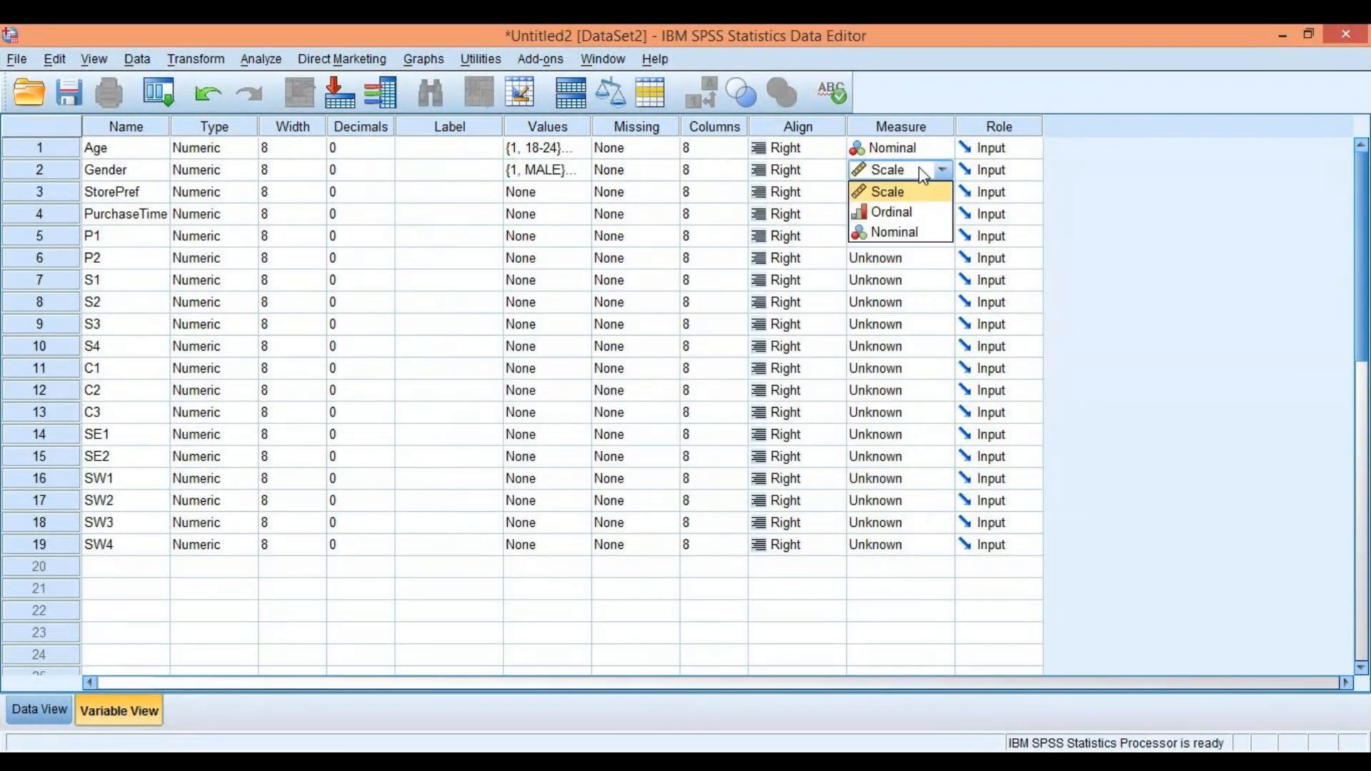
{"action": "left_click", "coordinate": [926, 237]}
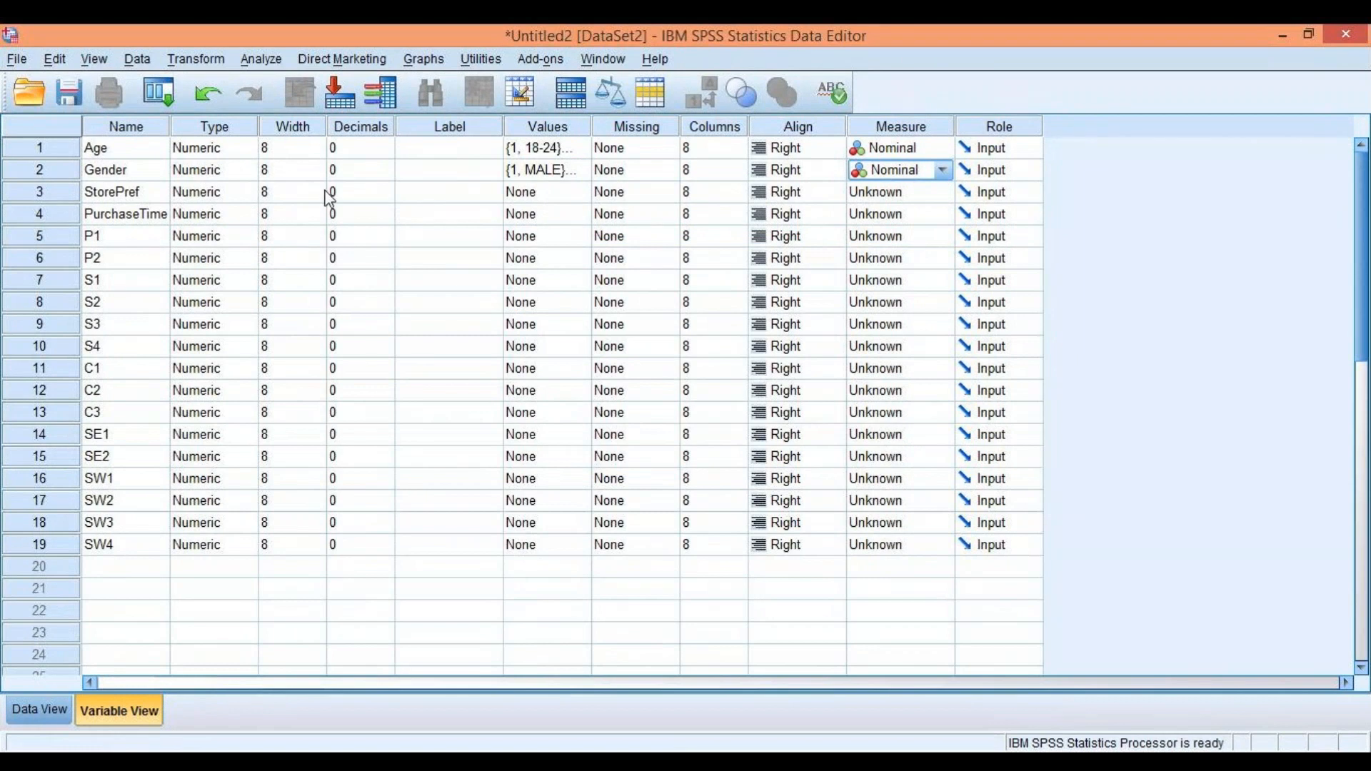
- Add value labels to the StorePref variable that code 1 as NAHEED and 2 as IMTIAZ
{"action": "left_click", "coordinate": [549, 191]}
{"action": "left_click", "coordinate": [583, 192]}
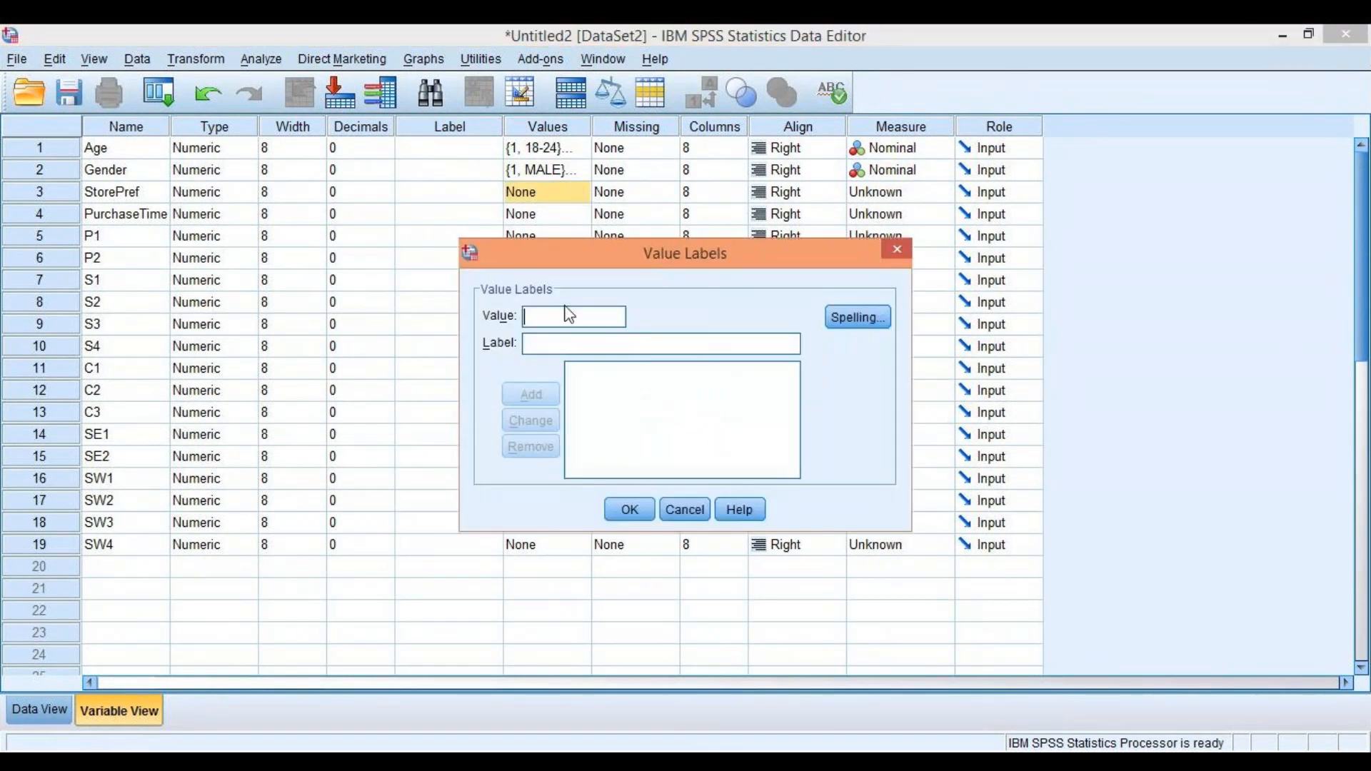
{"action": "type", "text": "1"}
{"action": "key", "text": "Tab"}
{"action": "type", "text": "NAHEED7"}
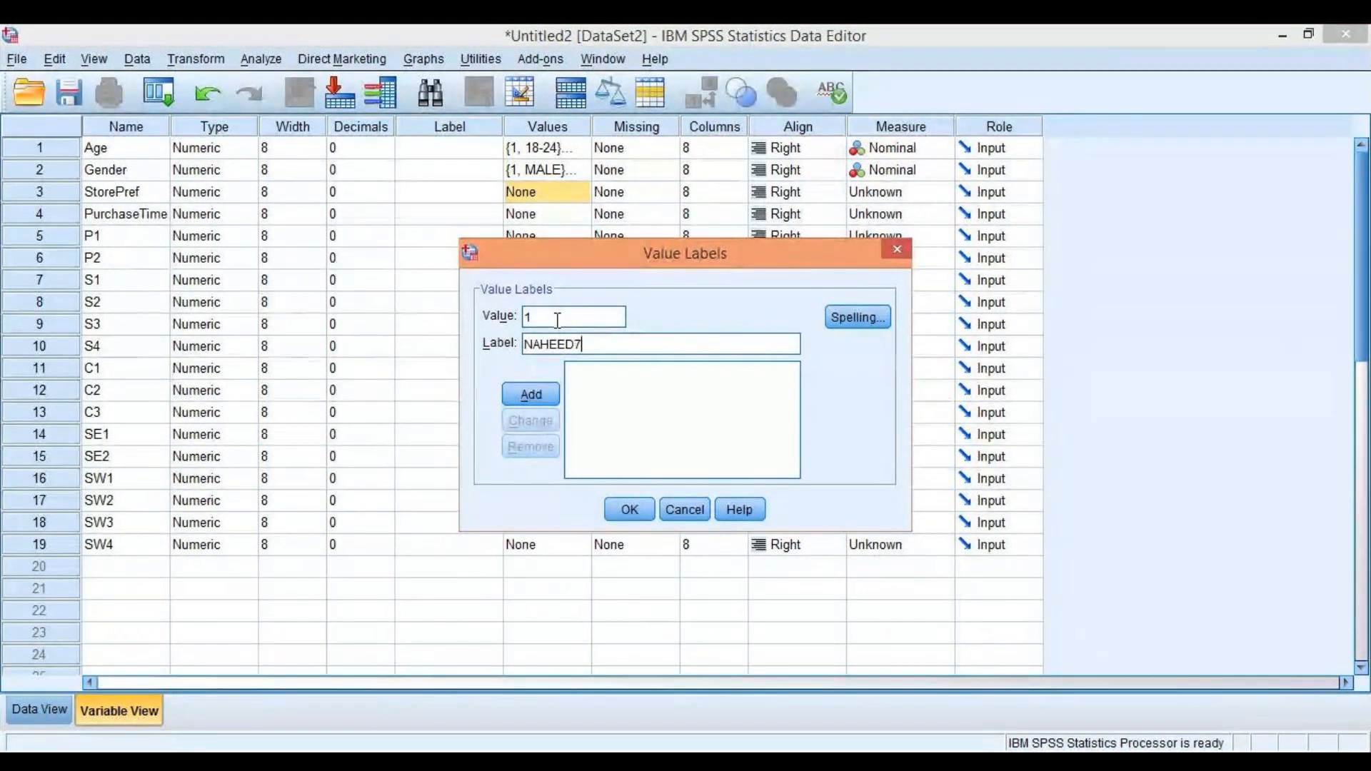
{"action": "key", "text": "BackSpace"}
{"action": "key", "text": "Return"}
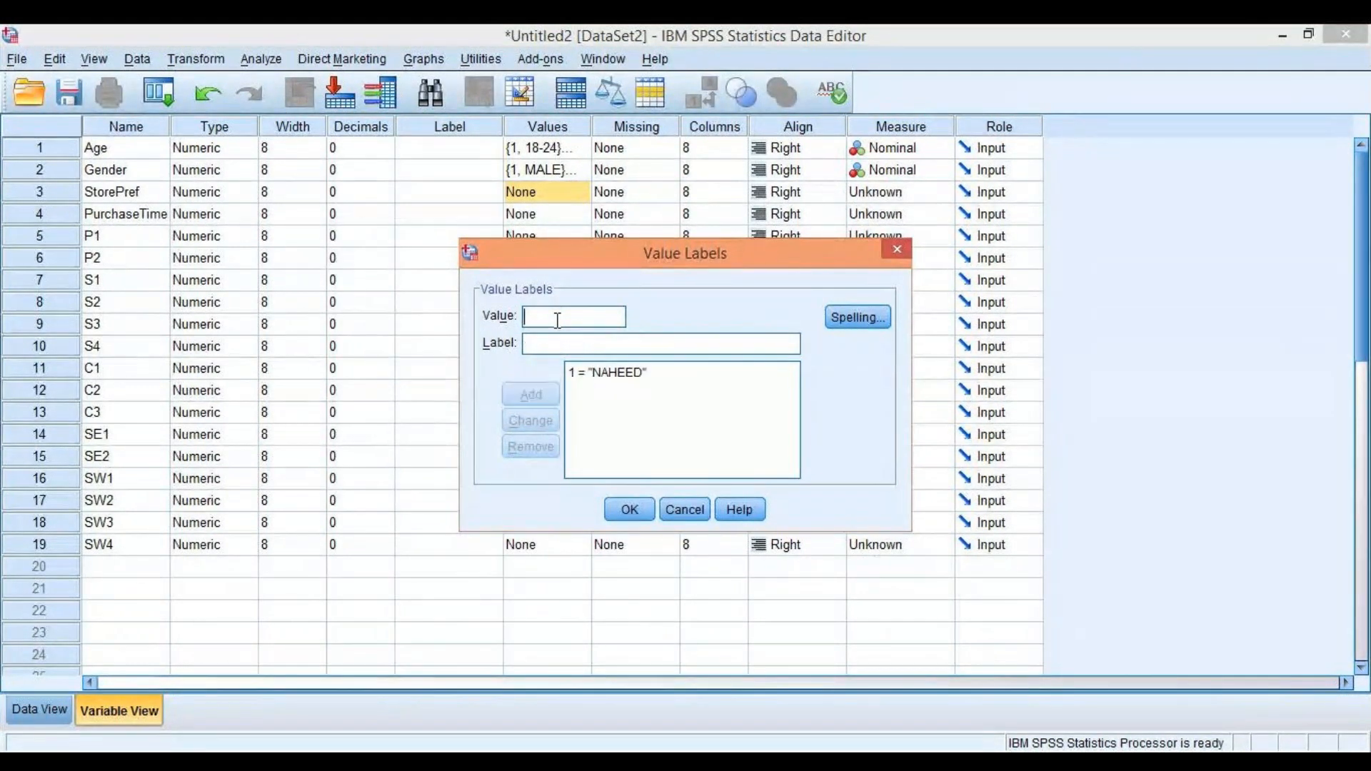
{"action": "type", "text": "2 = \"IMT"}
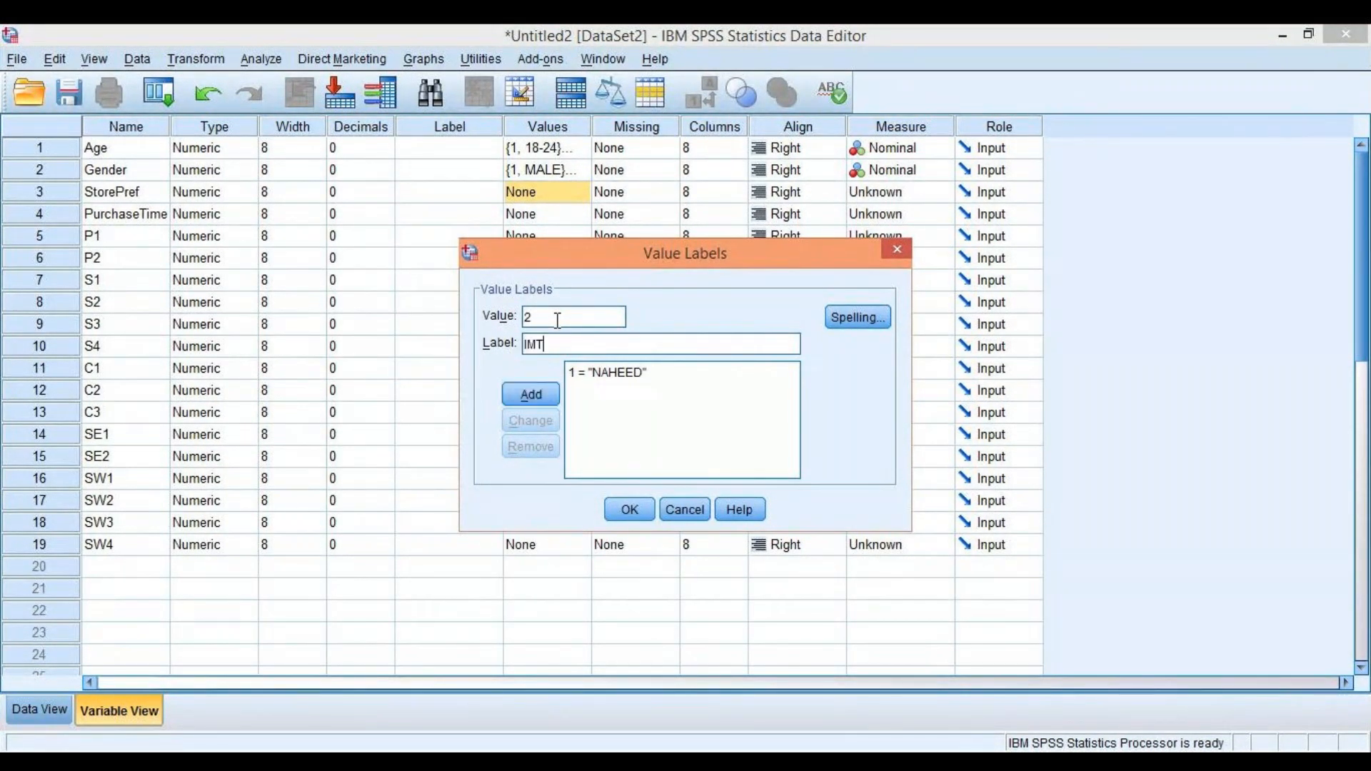
{"action": "type", "text": "IAZ"}
{"action": "key", "text": "Return"}
- Label StorePref's values 3 as HYPERSTAR and 4 as CHASE, and set the variable's measure to Nominal
{"action": "type", "text": "3"}
{"action": "key", "text": "Tab"}
{"action": "type", "text": "HYPER"}
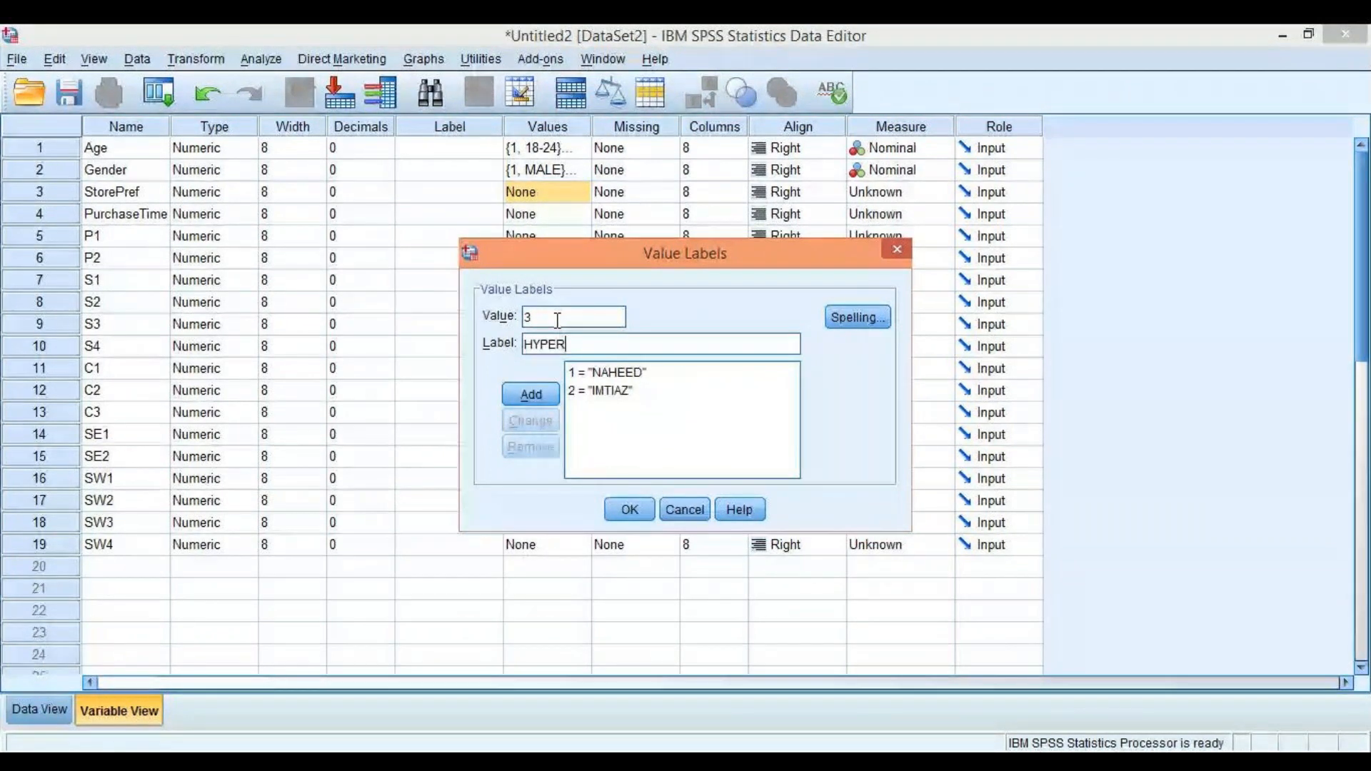
{"action": "type", "text": "STAR"}
{"action": "key", "text": "Return"}
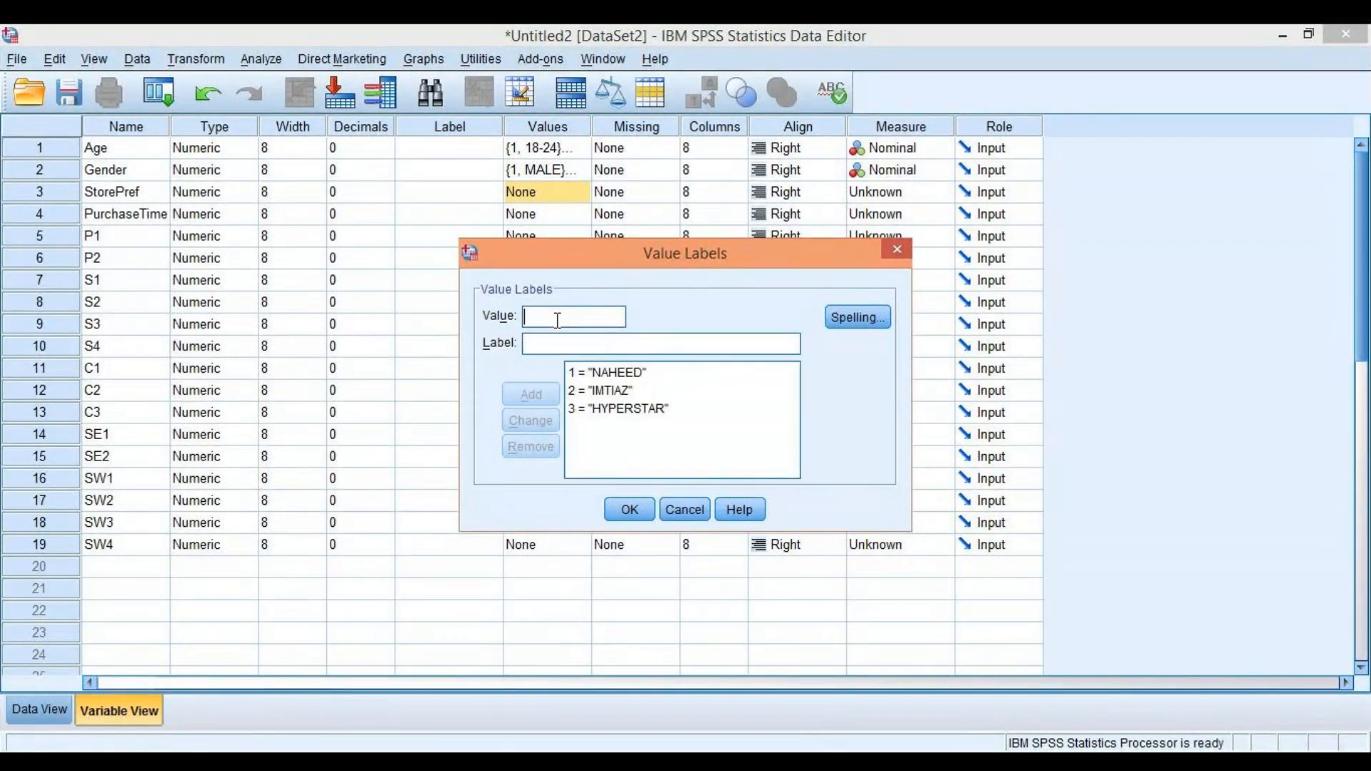
{"action": "type", "text": "4"}
{"action": "key", "text": "Tab"}
{"action": "type", "text": "CHASE"}
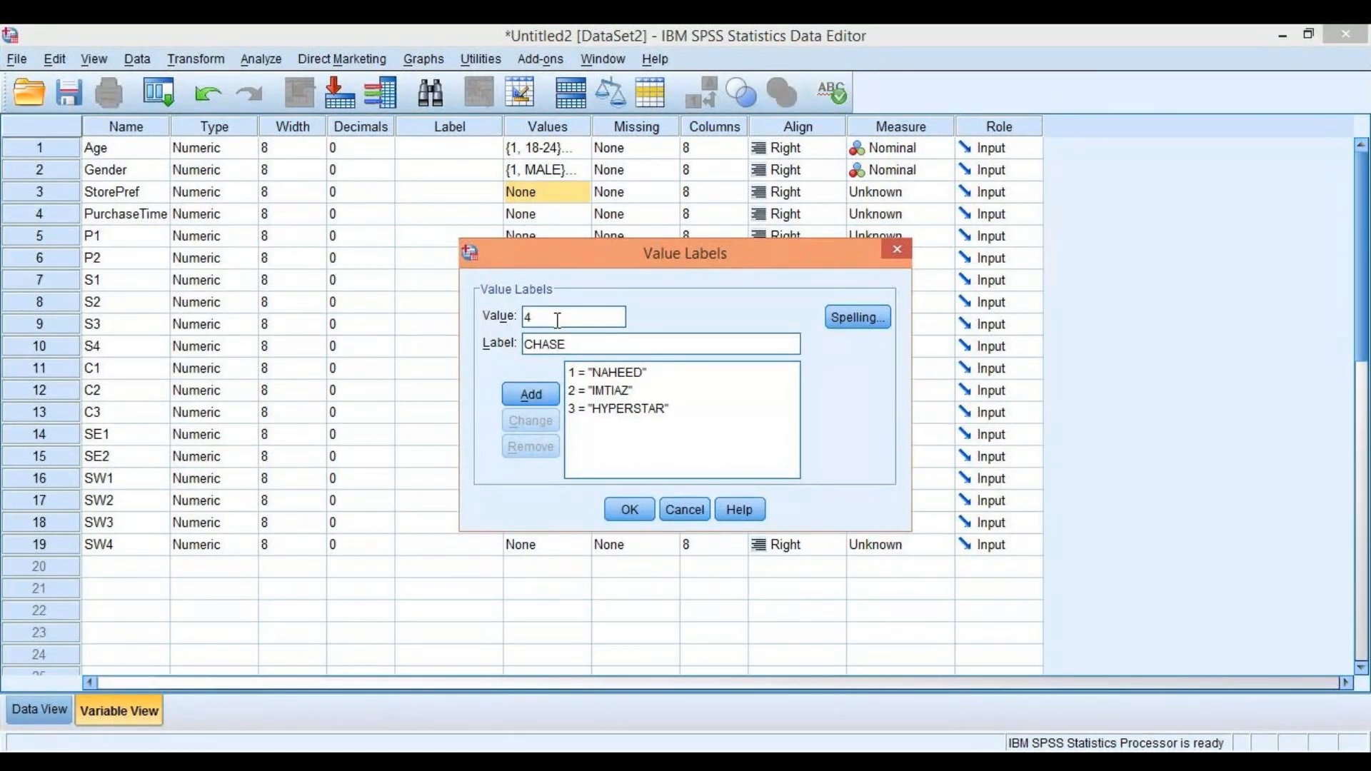
{"action": "key", "text": "Return"}
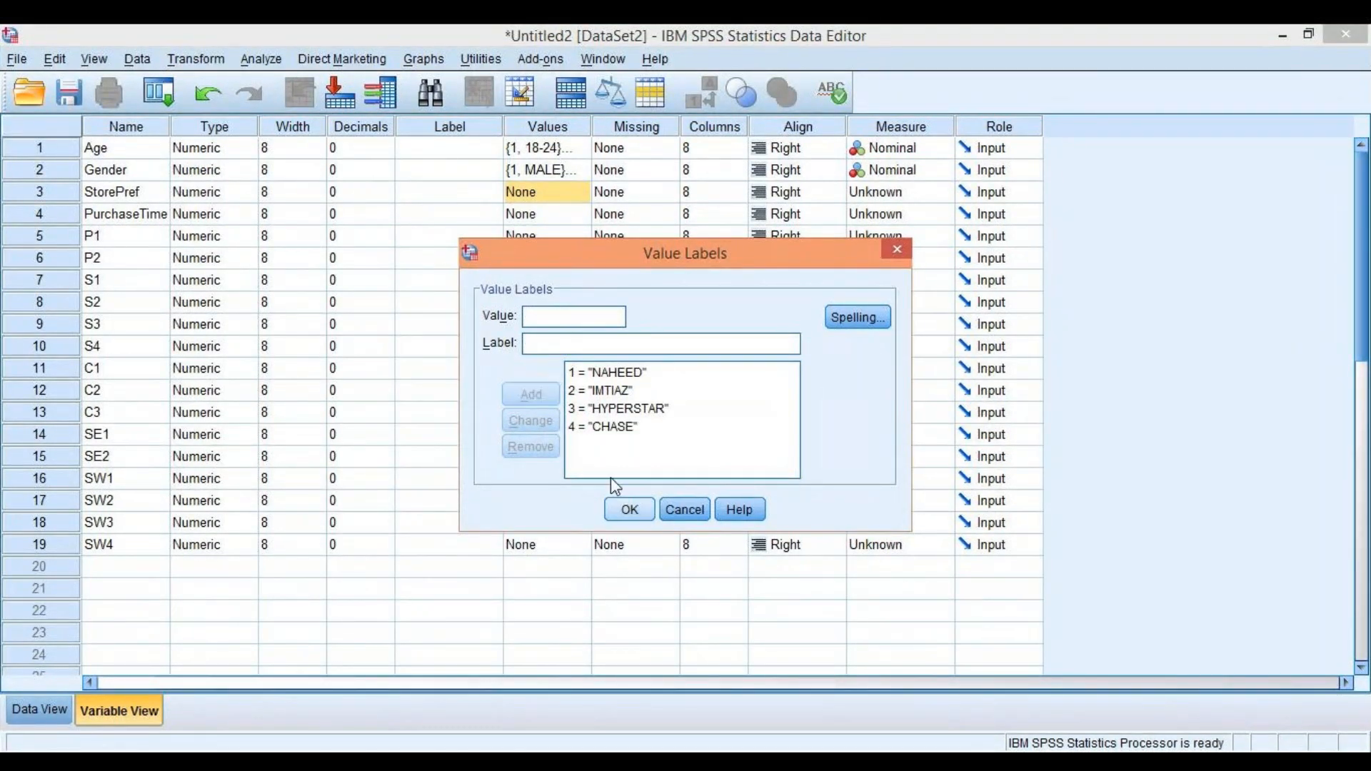
{"action": "left_click", "coordinate": [627, 510]}
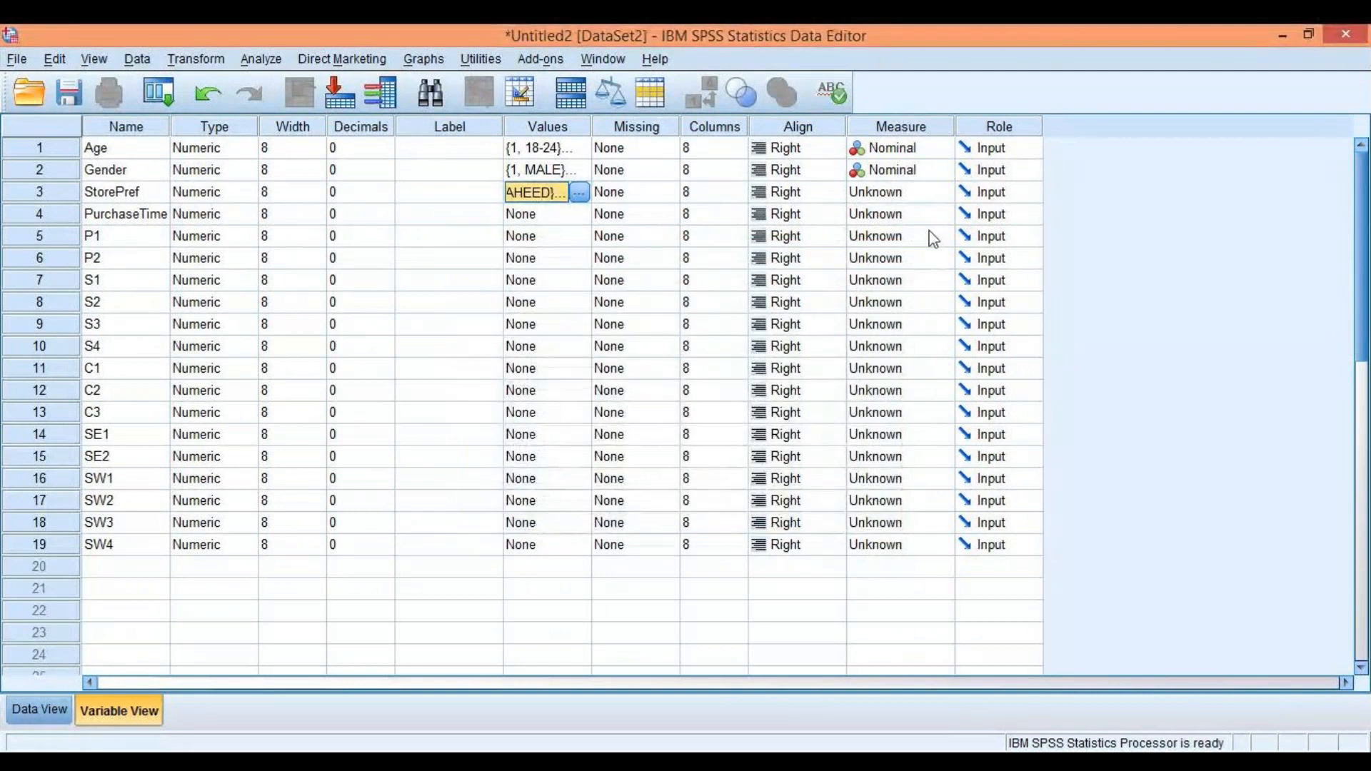
{"action": "left_click", "coordinate": [928, 189]}
{"action": "left_click", "coordinate": [908, 255]}
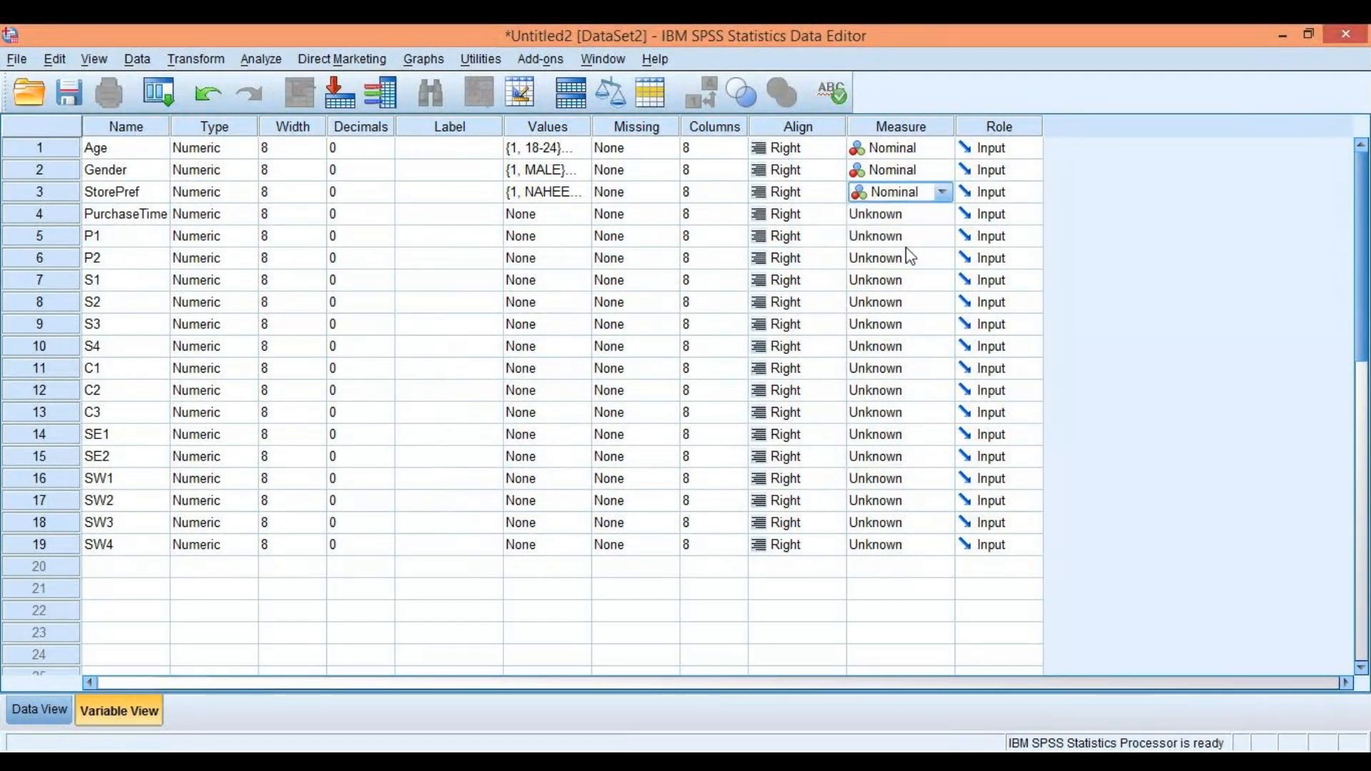
- Add a value label to the PurchaseTime variable that codes 1 as 1 TO 3MONTHS
{"action": "left_click", "coordinate": [565, 214]}
{"action": "left_click", "coordinate": [583, 215]}
{"action": "type", "text": "1"}
{"action": "key", "text": "Tab"}
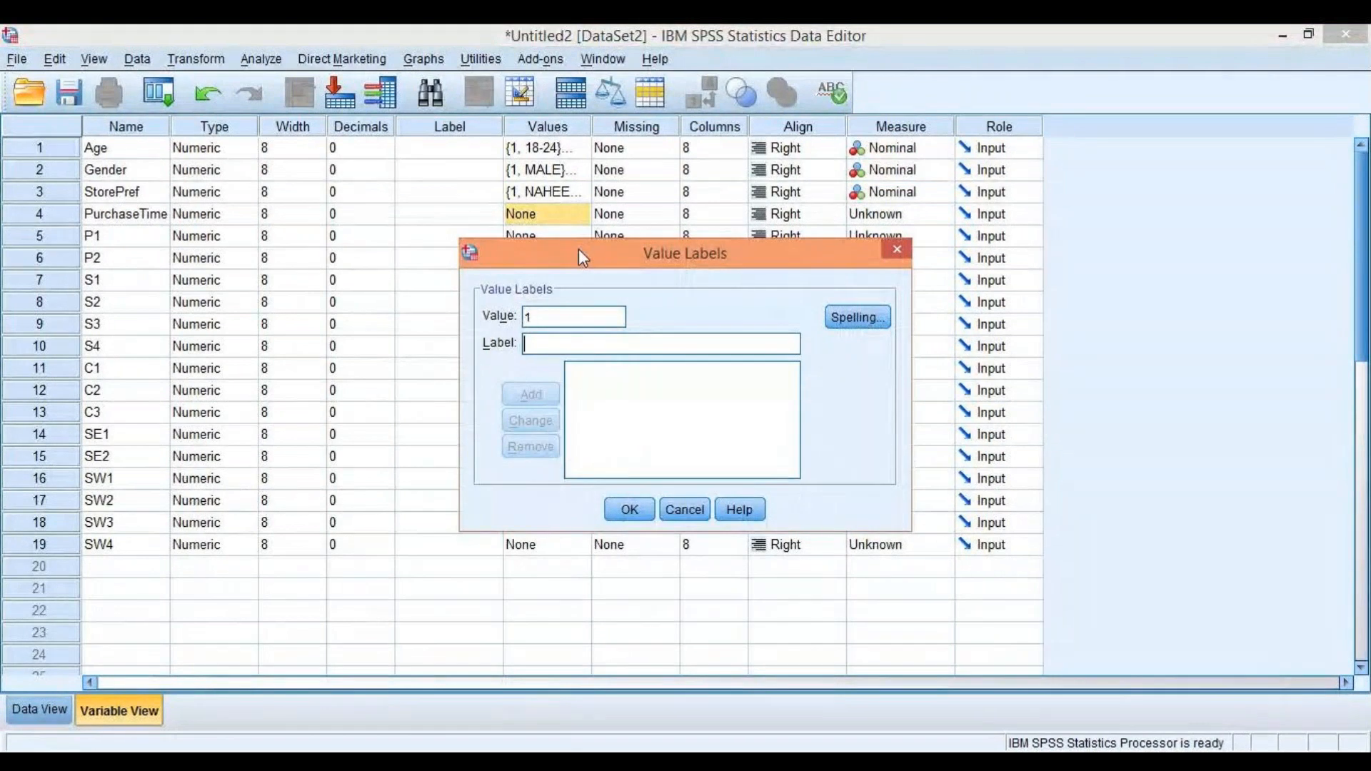
{"action": "type", "text": "1 TO "}
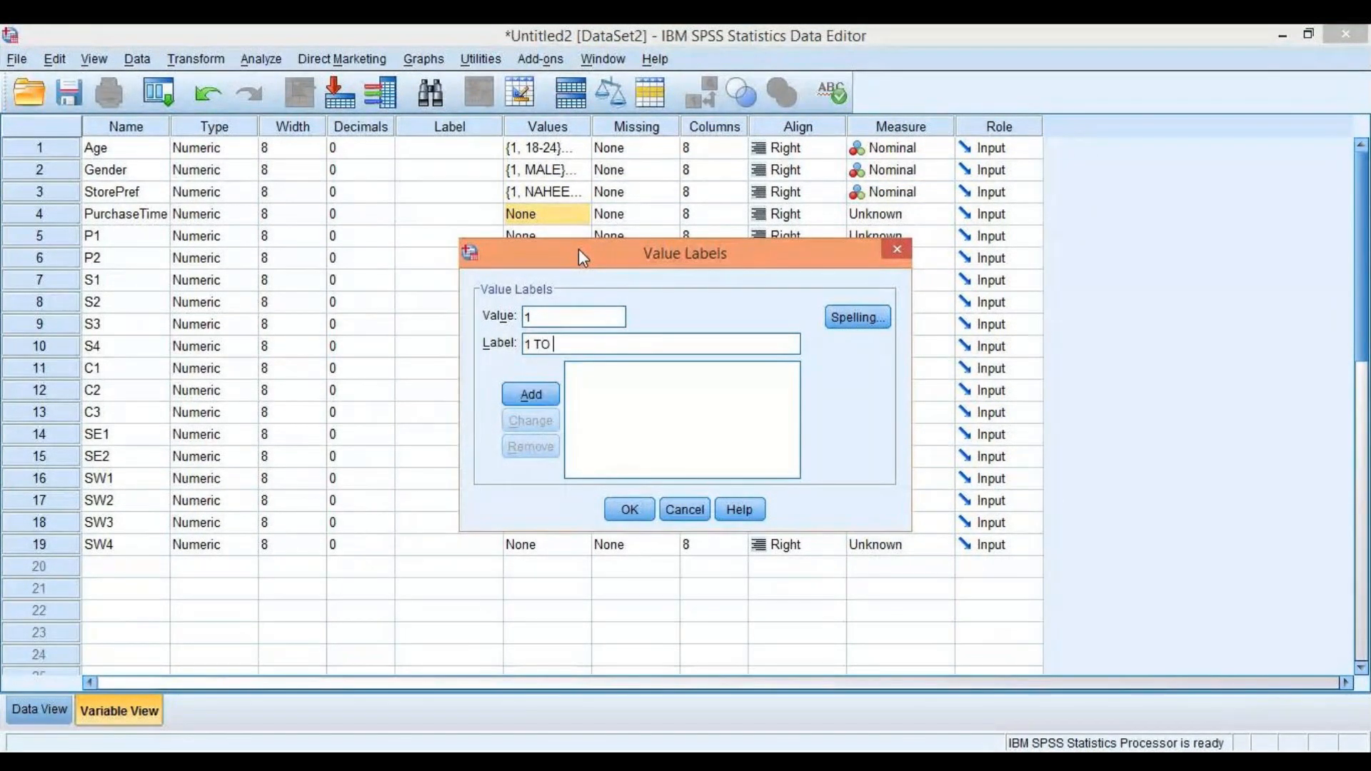
{"action": "type", "text": "3MONTHS"}
{"action": "key", "text": "Return"}
- Label PurchaseTime's values 2 as 4 TO 6 MONTHS and 3 as ONE YEAR
{"action": "type", "text": "2"}
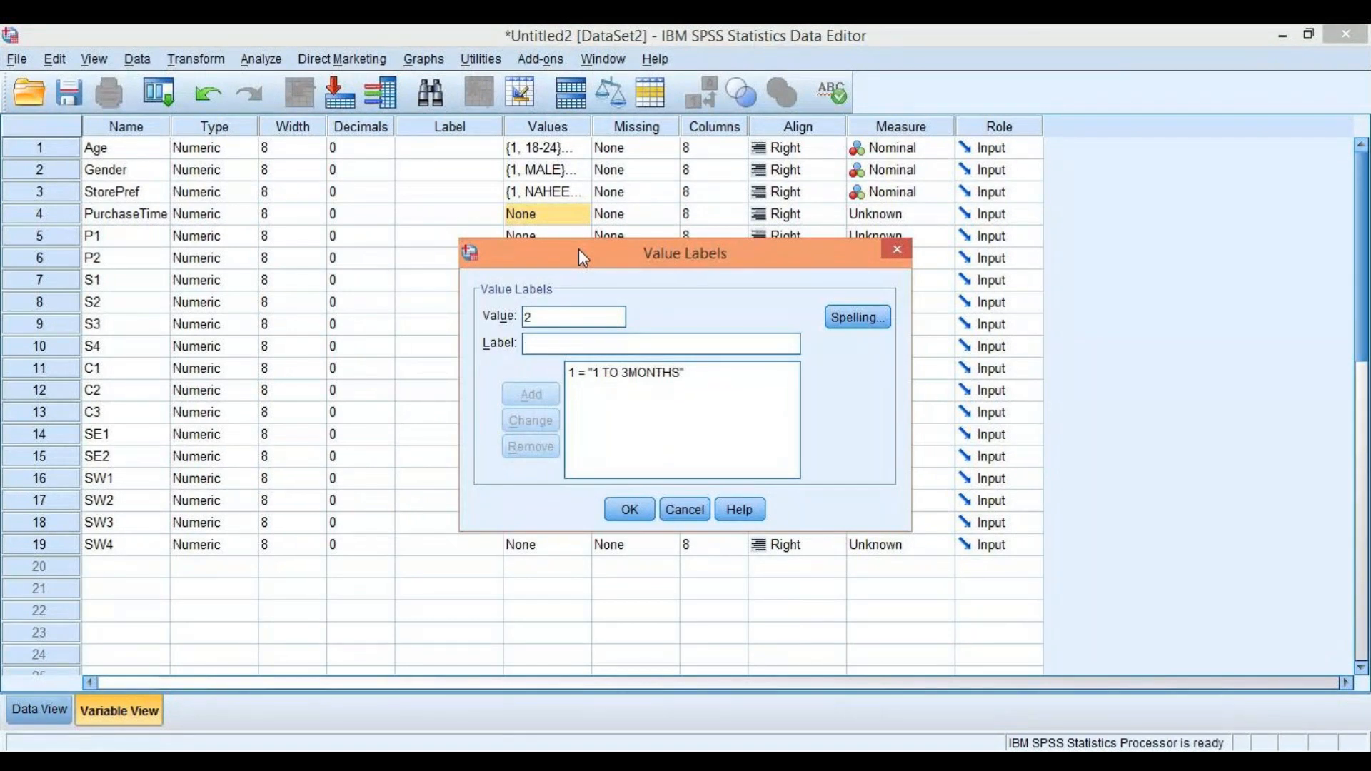
{"action": "left_click", "coordinate": [578, 250]}
{"action": "type", "text": "4 T"}
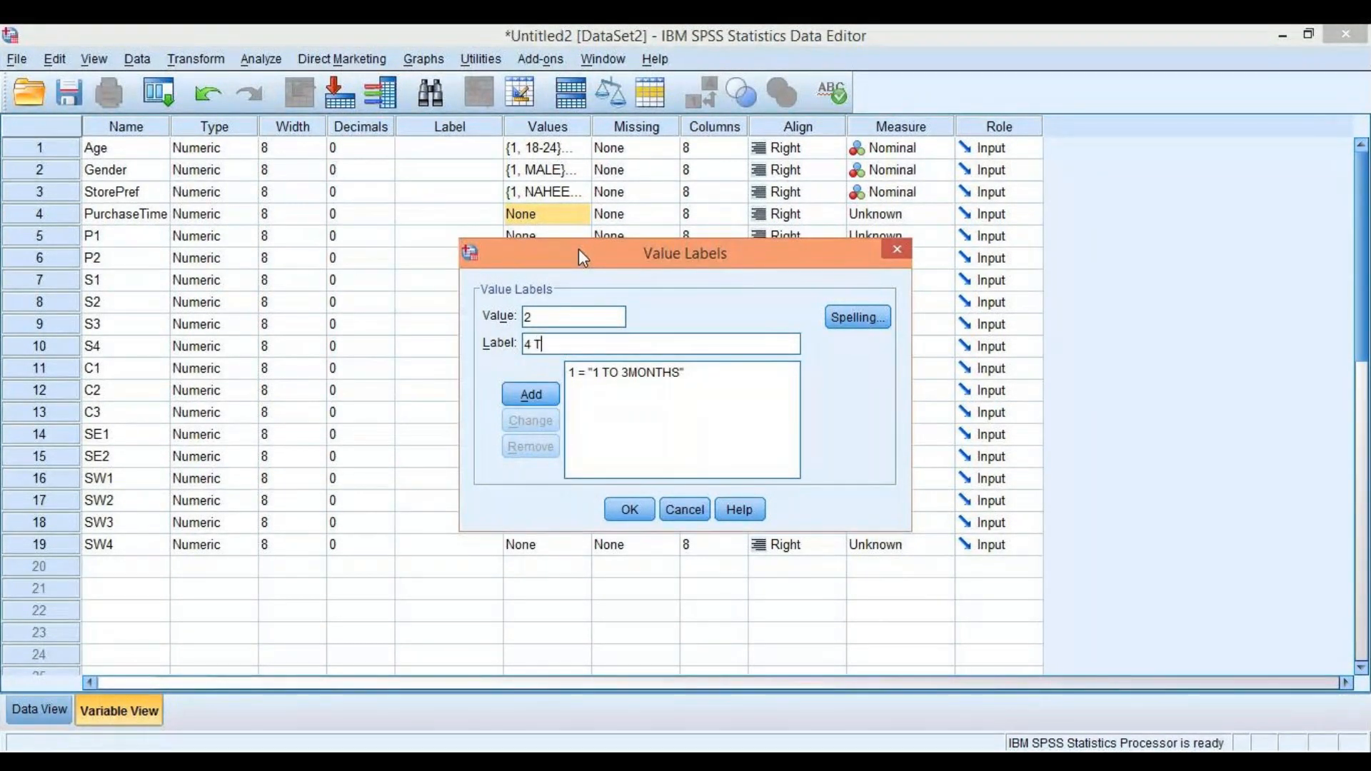
{"action": "type", "text": "O 6 MONTHS"}
{"action": "key", "text": "Return"}
{"action": "type", "text": "3"}
{"action": "key", "text": "Tab"}
{"action": "type", "text": "ONE YEAR"}
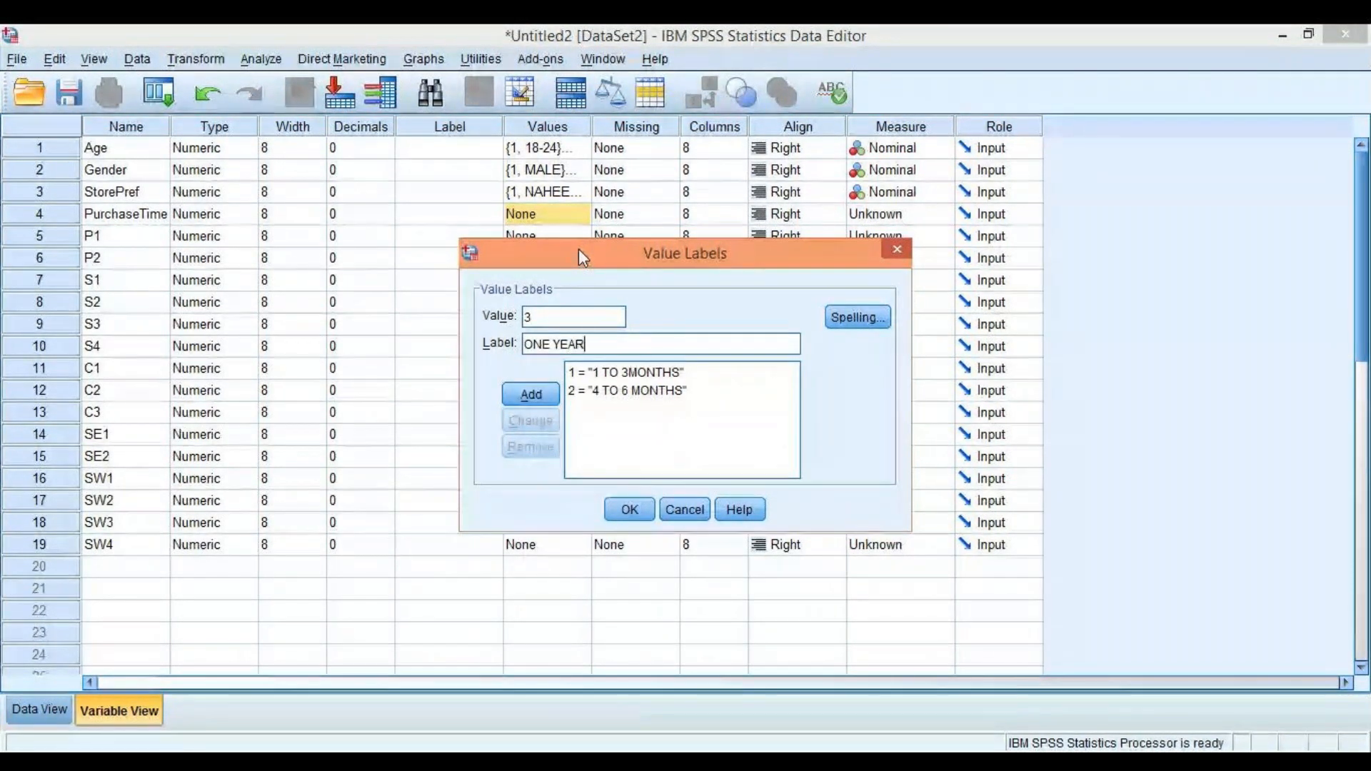
{"action": "key", "text": "Return"}
- Label PurchaseTime's value 4 as MORE THAN A YEAR and set the variable's measure to Nominal
{"action": "type", "text": "4"}
{"action": "key", "text": "Tab"}
{"action": "type", "text": "O"}
{"action": "key", "text": "BackSpace"}
{"action": "type", "text": "MOR"}
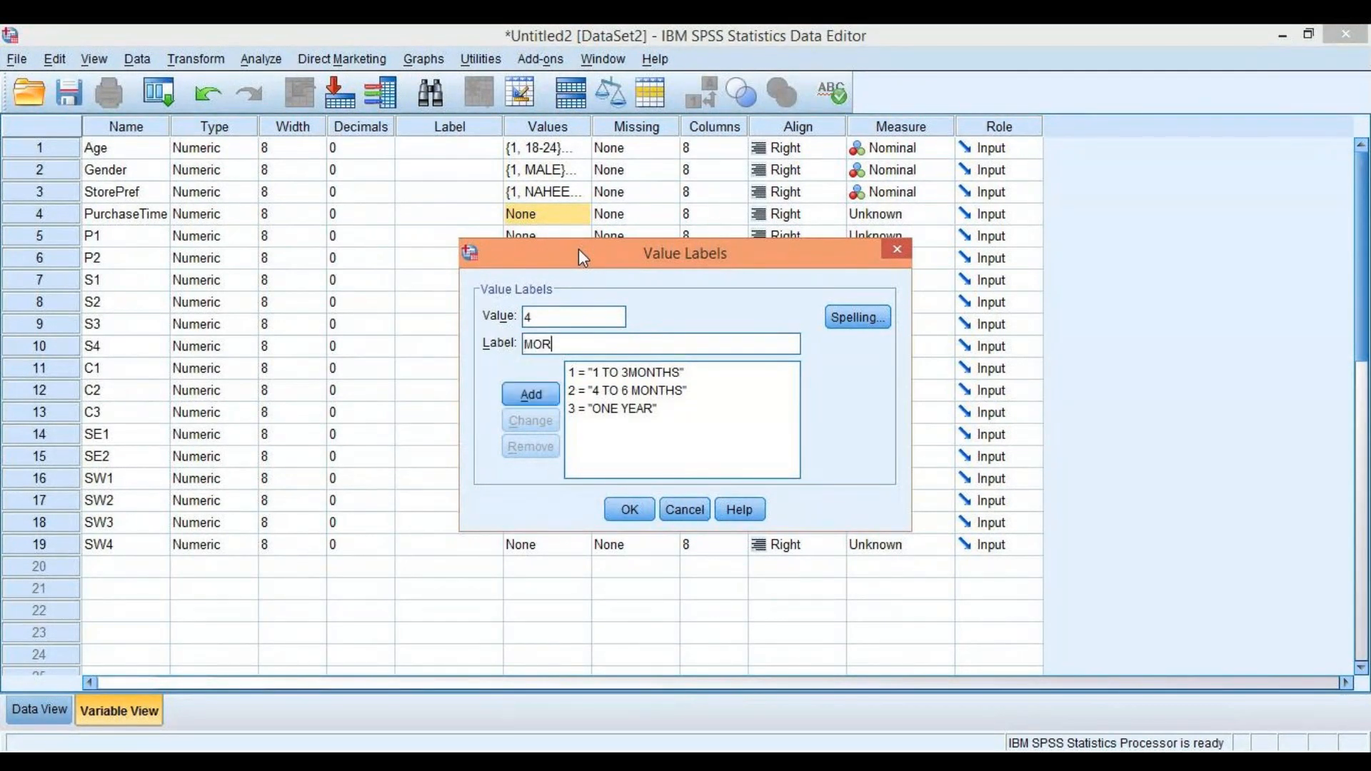
{"action": "type", "text": "E THAN A YEAR"}
{"action": "left_click", "coordinate": [547, 397]}
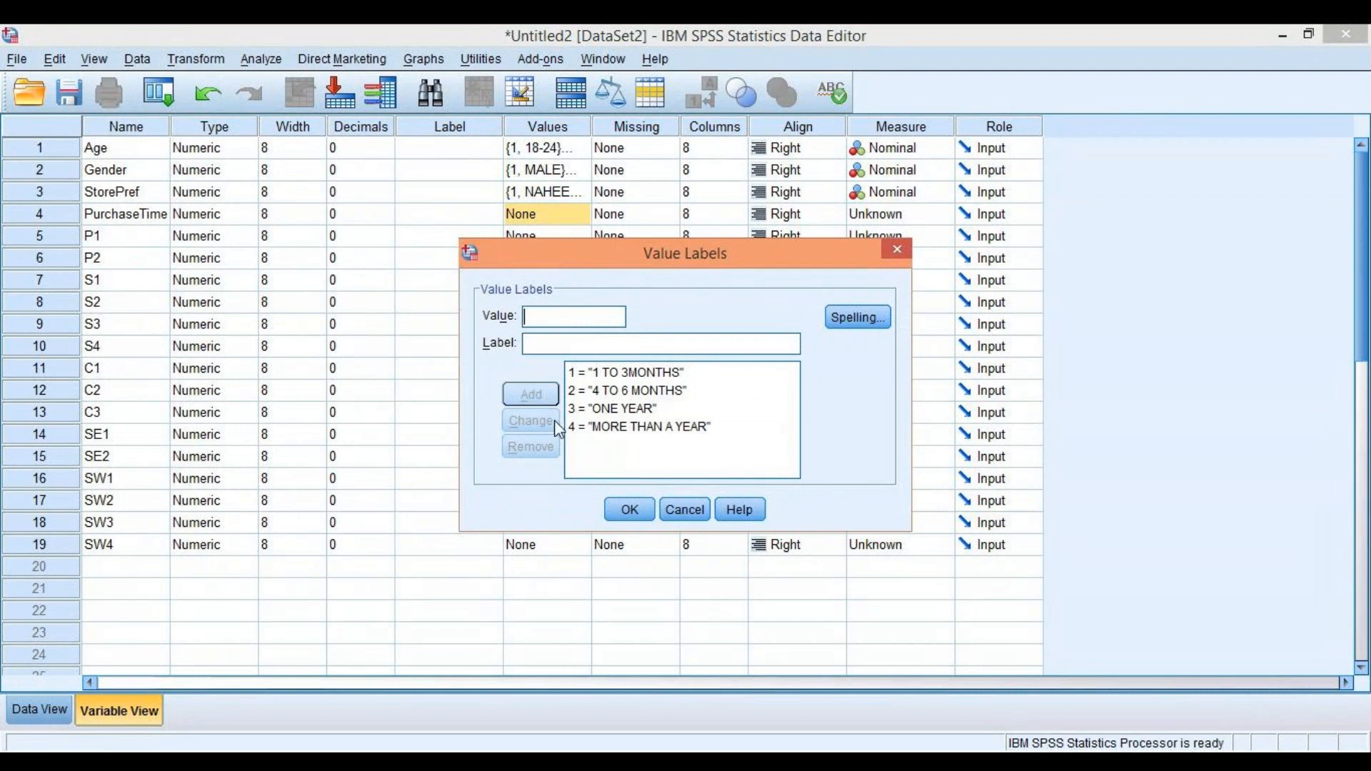
{"action": "left_click", "coordinate": [630, 510]}
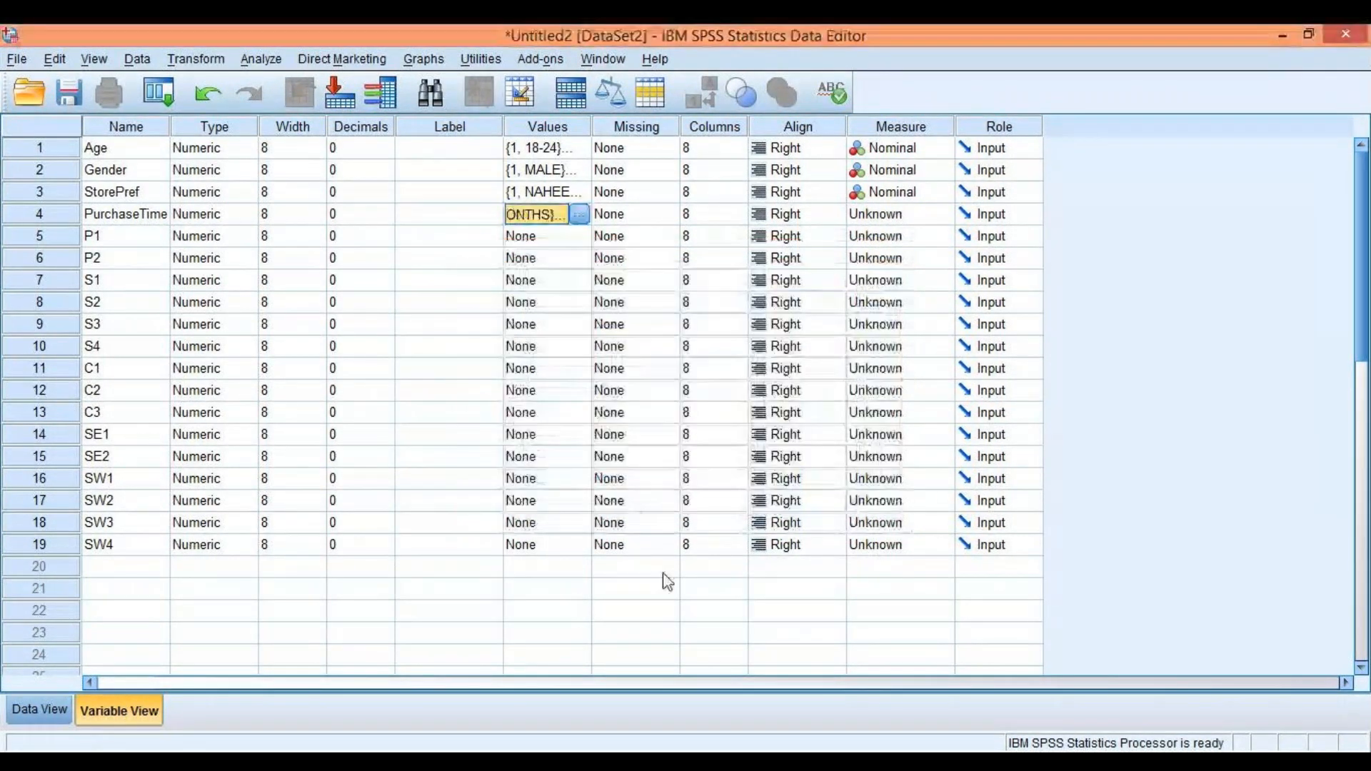
{"action": "left_click", "coordinate": [906, 211]}
{"action": "left_click", "coordinate": [904, 280]}
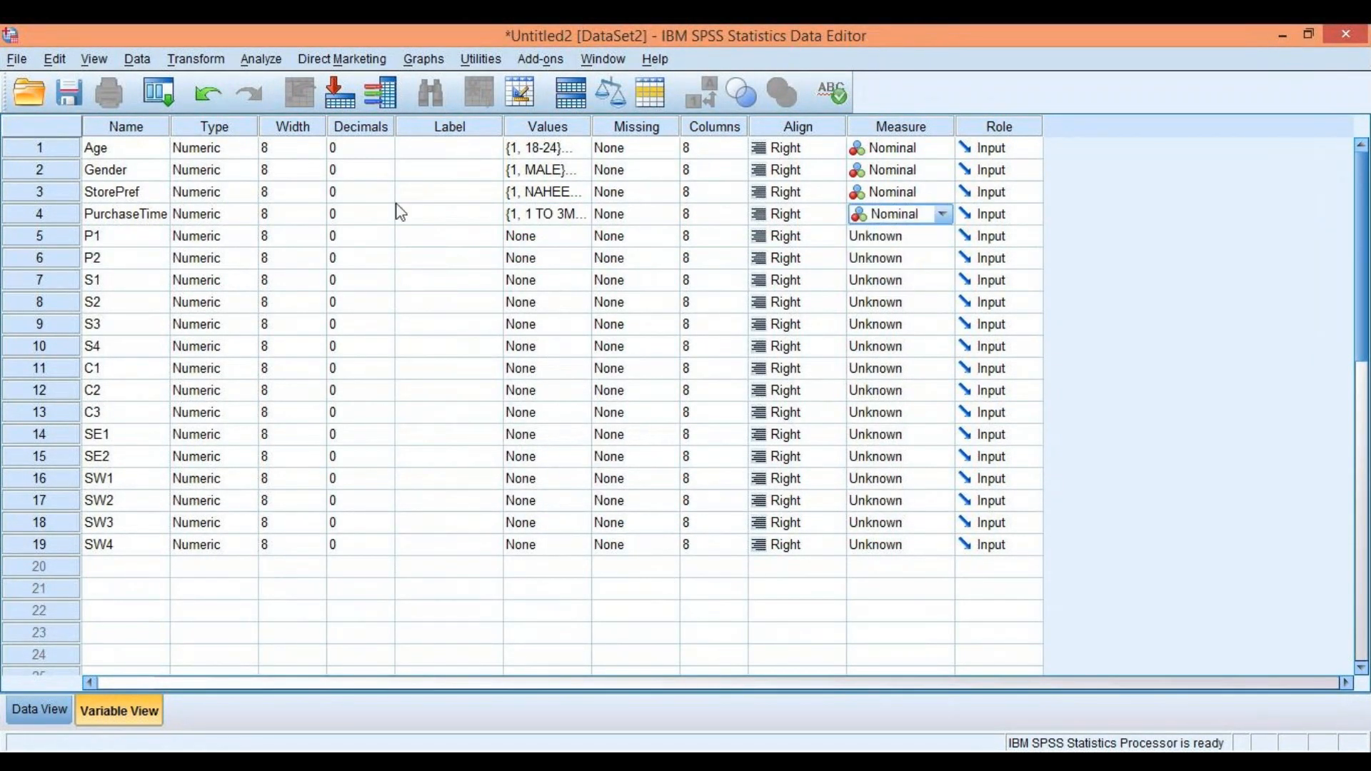
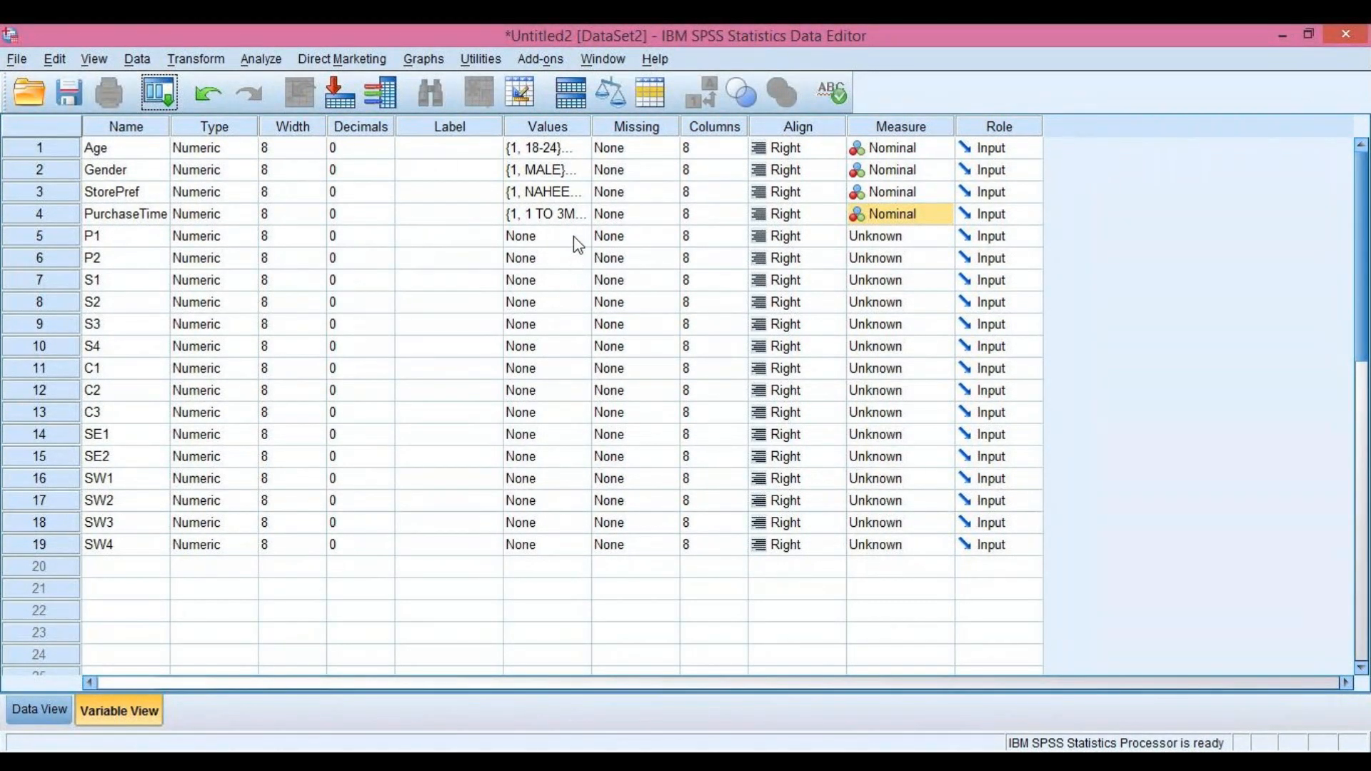
- Add value labels to the P1 variable that code 1 as SD and 2 as D
{"action": "left_click", "coordinate": [576, 238]}
{"action": "left_click", "coordinate": [582, 235]}
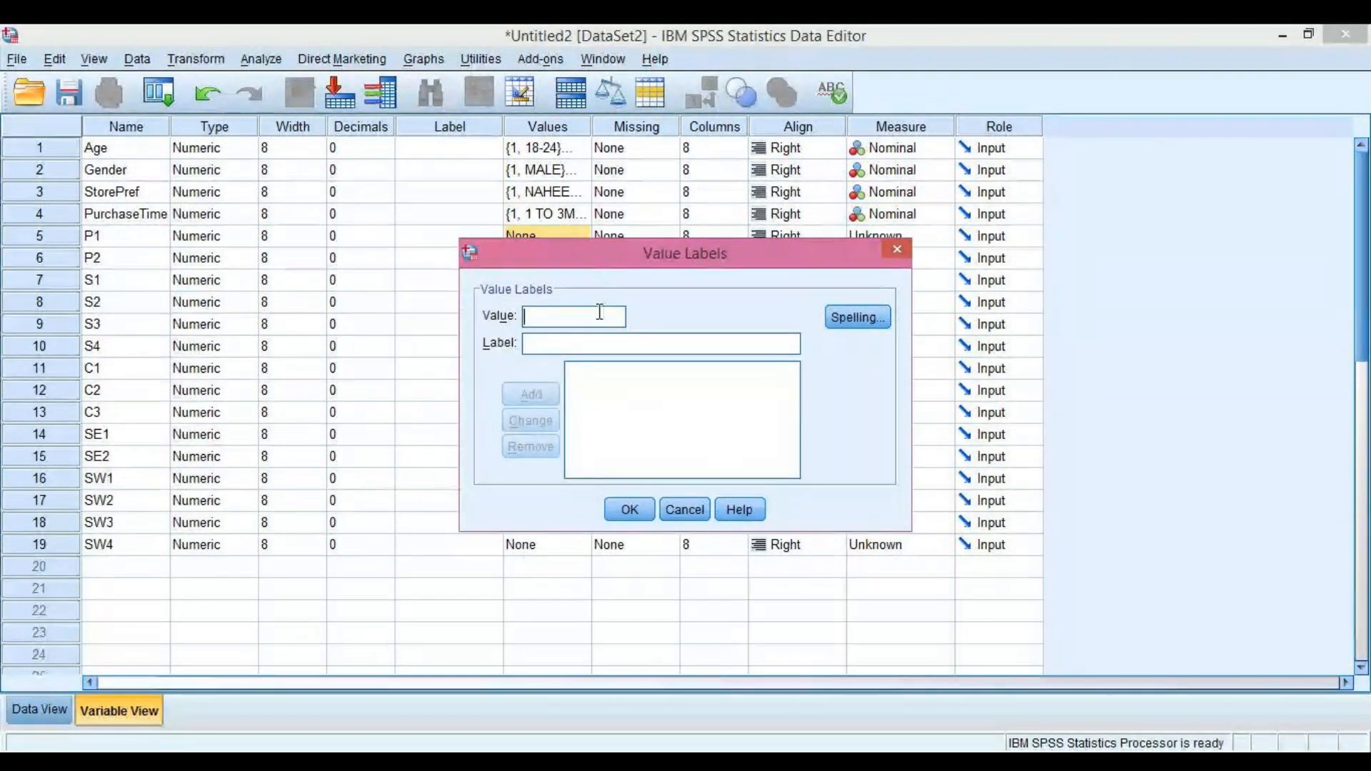
{"action": "type", "text": "1"}
{"action": "key", "text": "Tab"}
{"action": "type", "text": "SD"}
{"action": "key", "text": "Return"}
{"action": "type", "text": "2"}
{"action": "key", "text": "Tab"}
{"action": "type", "text": "D"}
{"action": "key", "text": "Return"}
- Label P1's values 3 as N and 4 as A
{"action": "type", "text": "3"}
{"action": "key", "text": "Tab"}
{"action": "type", "text": "N"}
{"action": "key", "text": "Return"}
{"action": "type", "text": "4"}
{"action": "key", "text": "Tab"}
{"action": "type", "text": "A"}
{"action": "key", "text": "Return"}
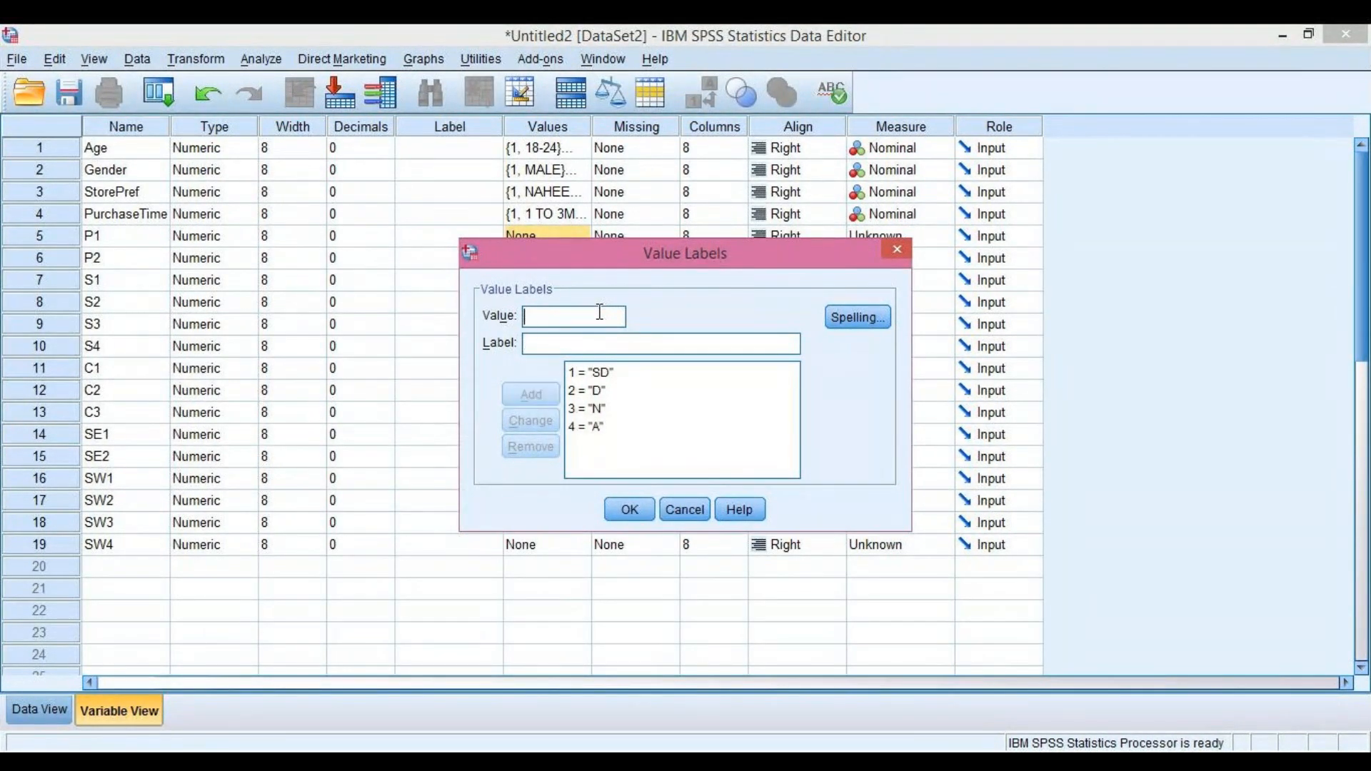
- Label P1's value 5 as SA and set the variable's measure to Scale
{"action": "type", "text": "5"}
{"action": "key", "text": "Tab"}
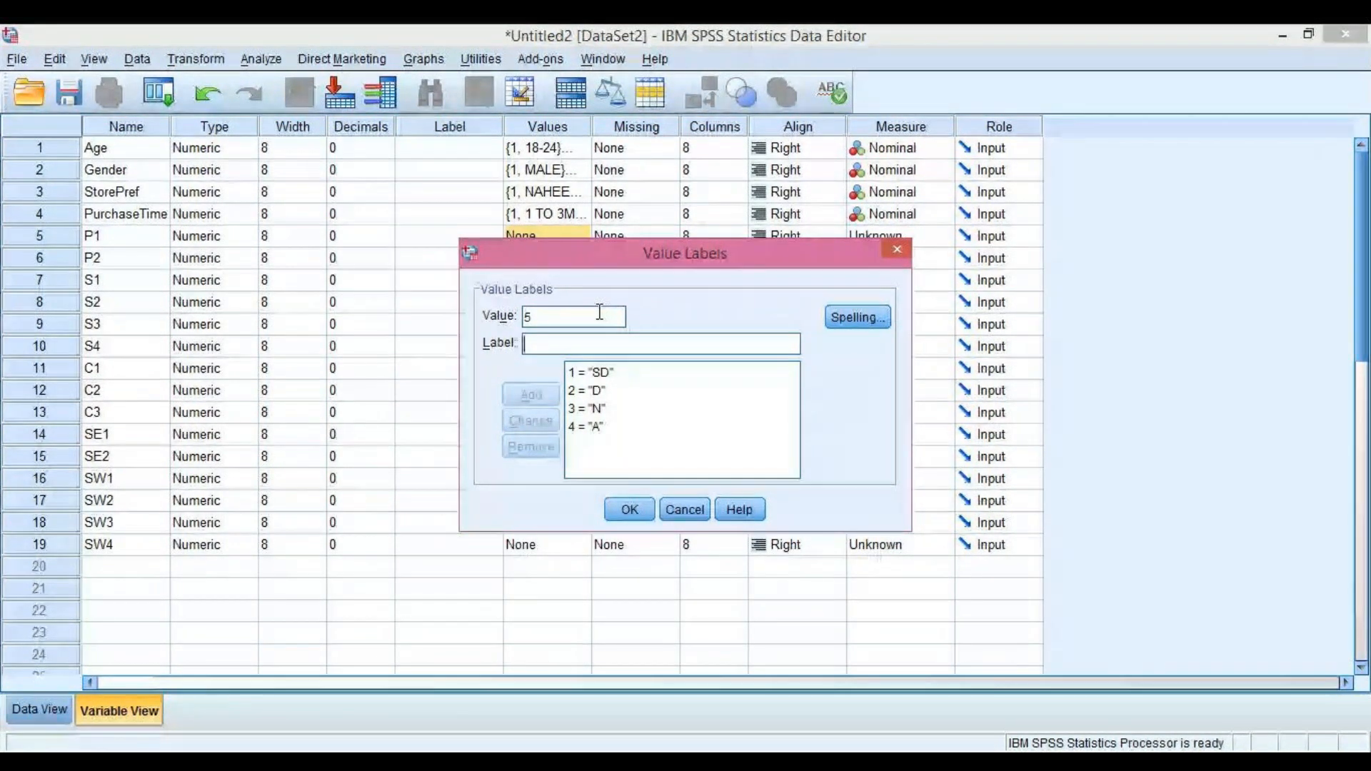
{"action": "type", "text": "SA"}
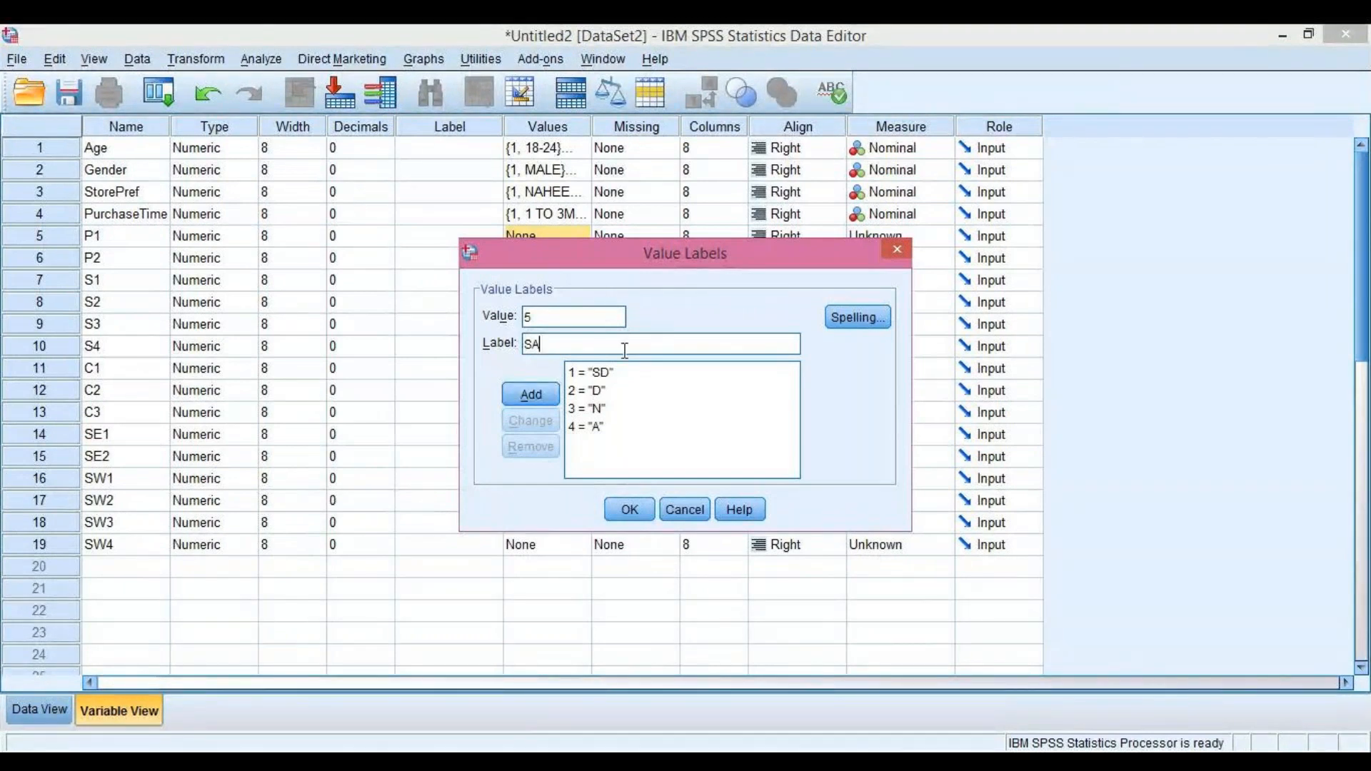
{"action": "key", "text": "Return"}
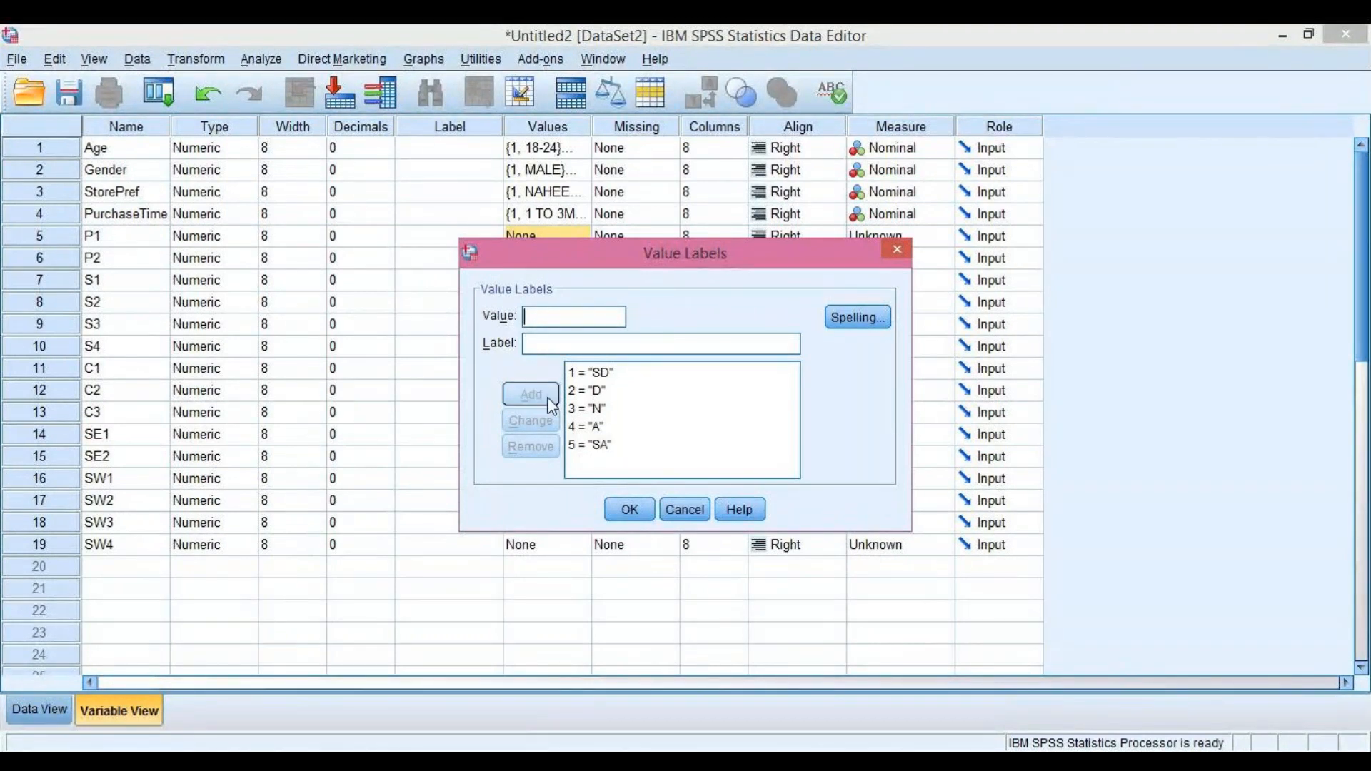
{"action": "left_click", "coordinate": [619, 378]}
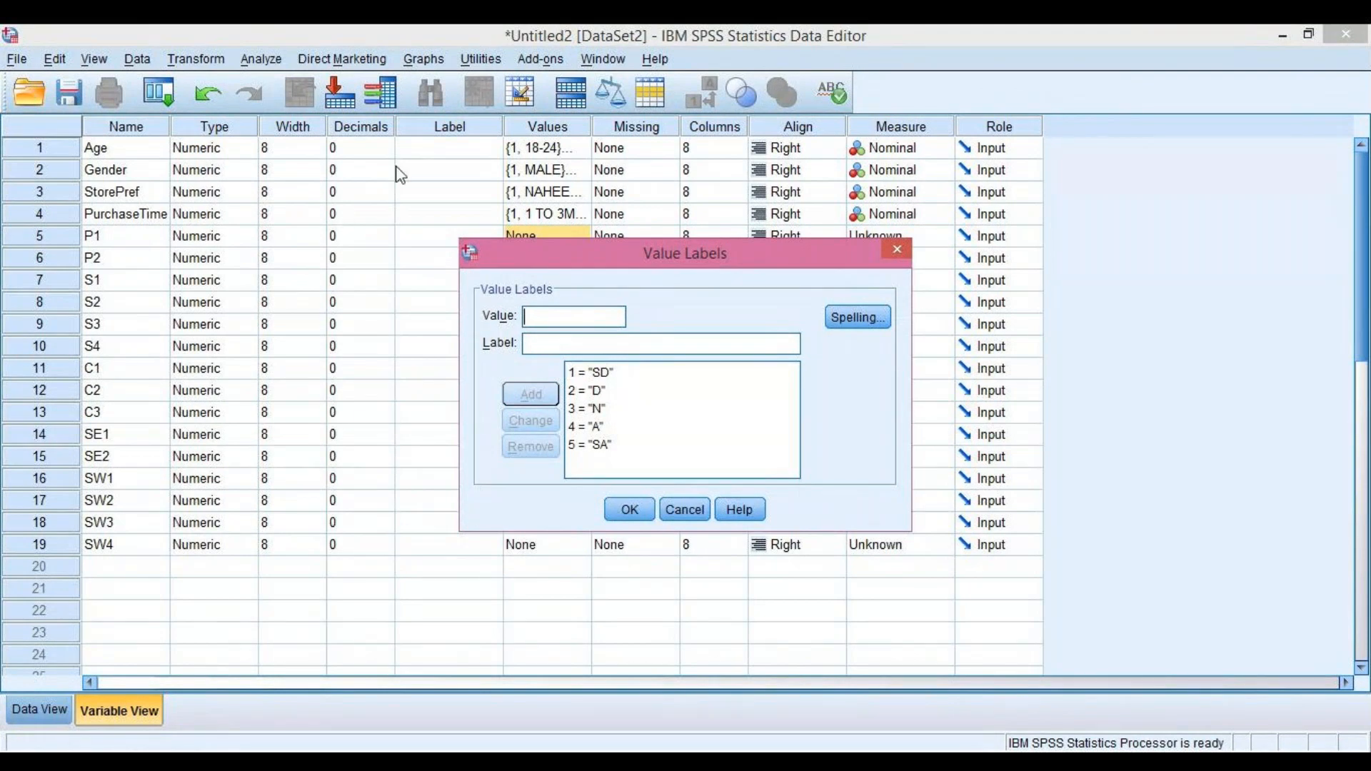
{"action": "left_click", "coordinate": [631, 508]}
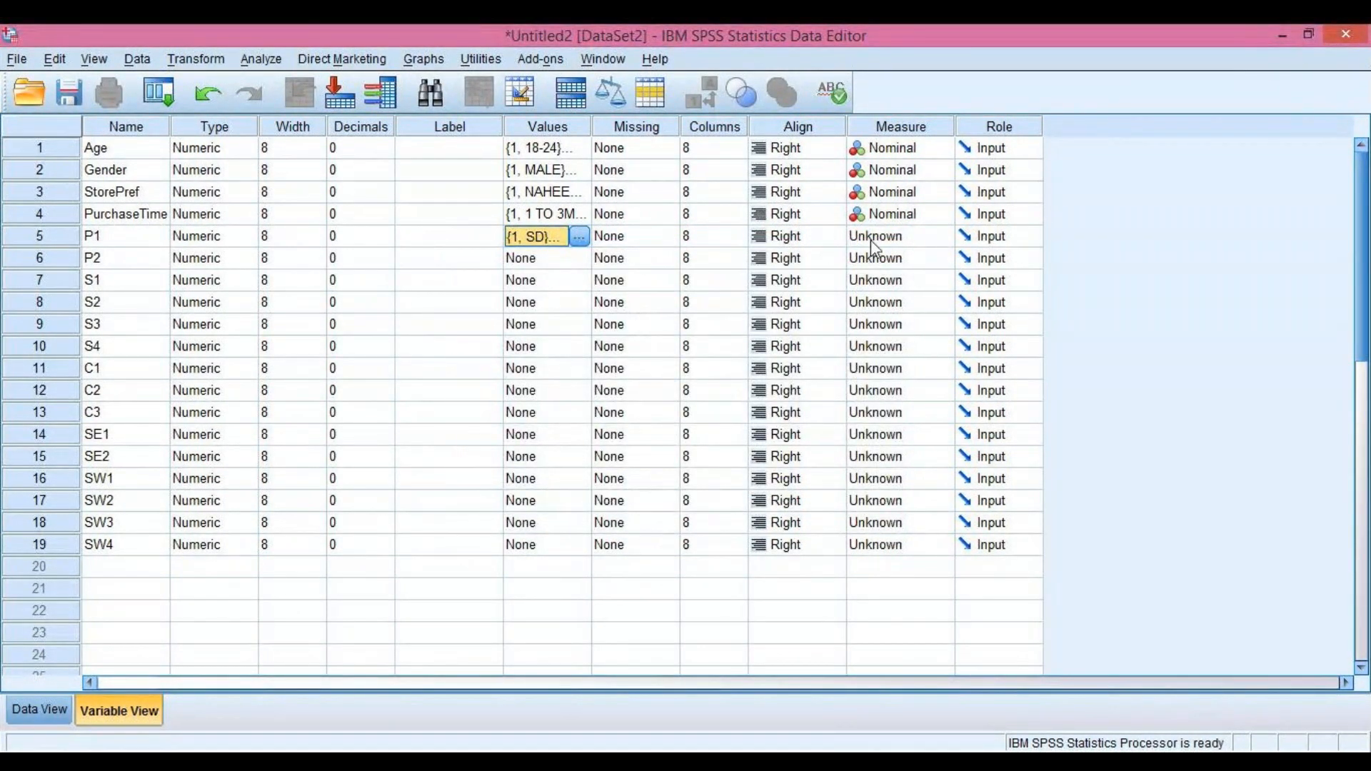
{"action": "left_click", "coordinate": [928, 241]}
{"action": "left_click", "coordinate": [896, 262]}
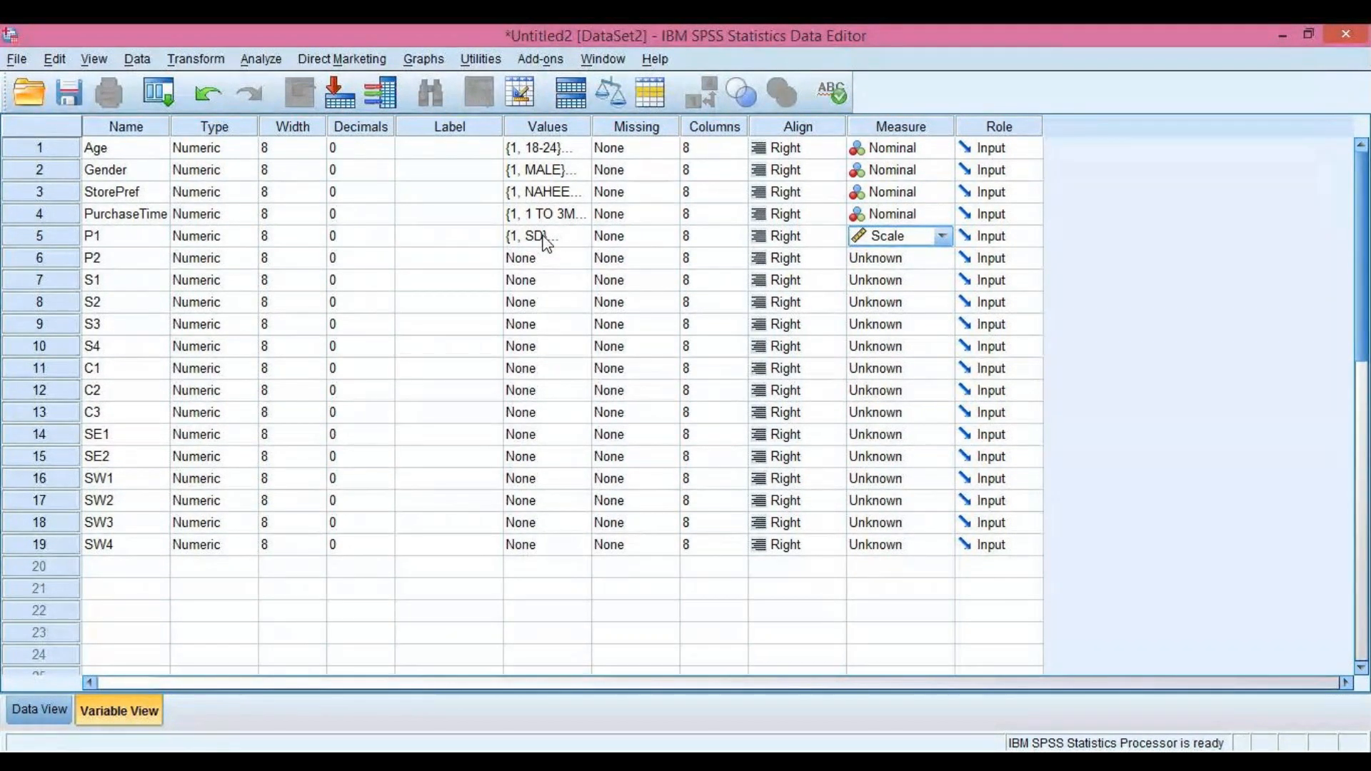
- Copy P1's value labels to all the variables from P2 through SW4
{"action": "right_click", "coordinate": [546, 243]}
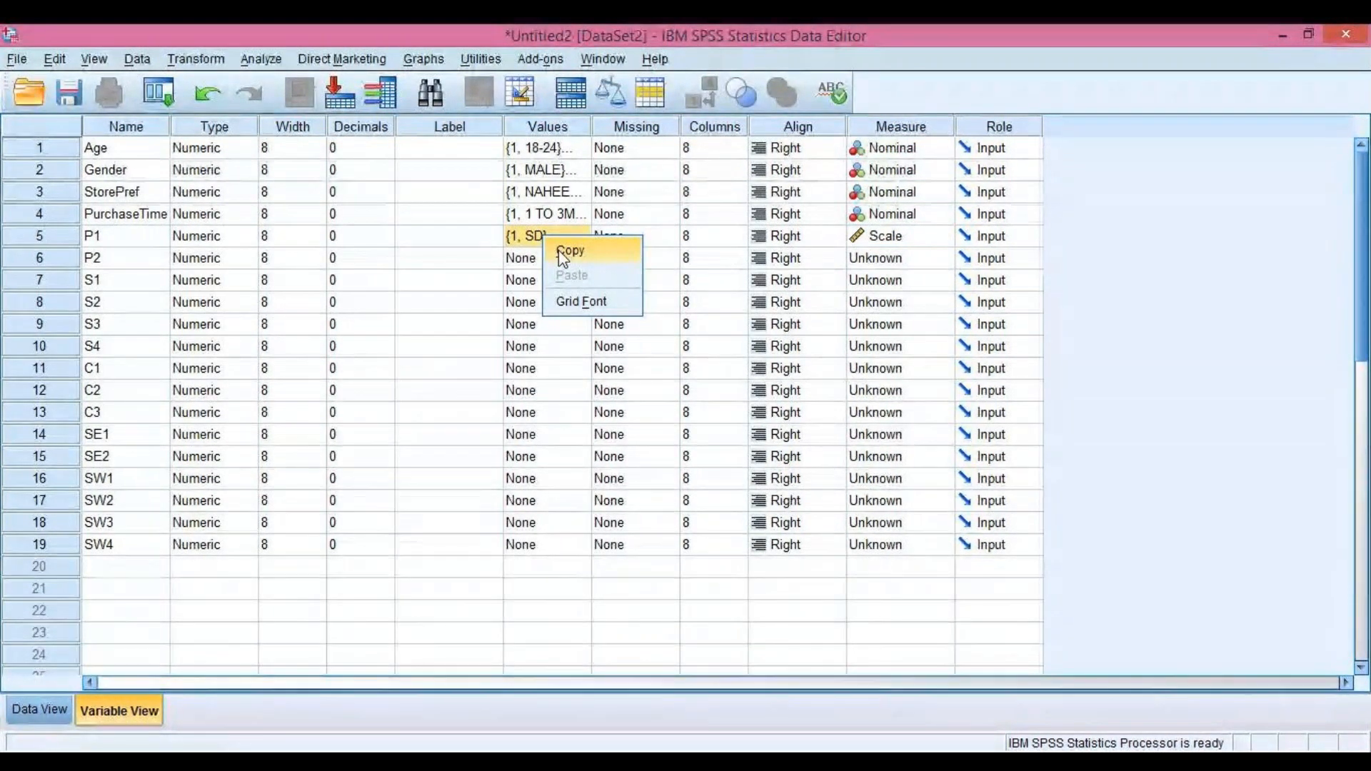
{"action": "left_click", "coordinate": [564, 252]}
{"action": "left_click_drag", "start_coordinate": [547, 261], "coordinate": [549, 549]}
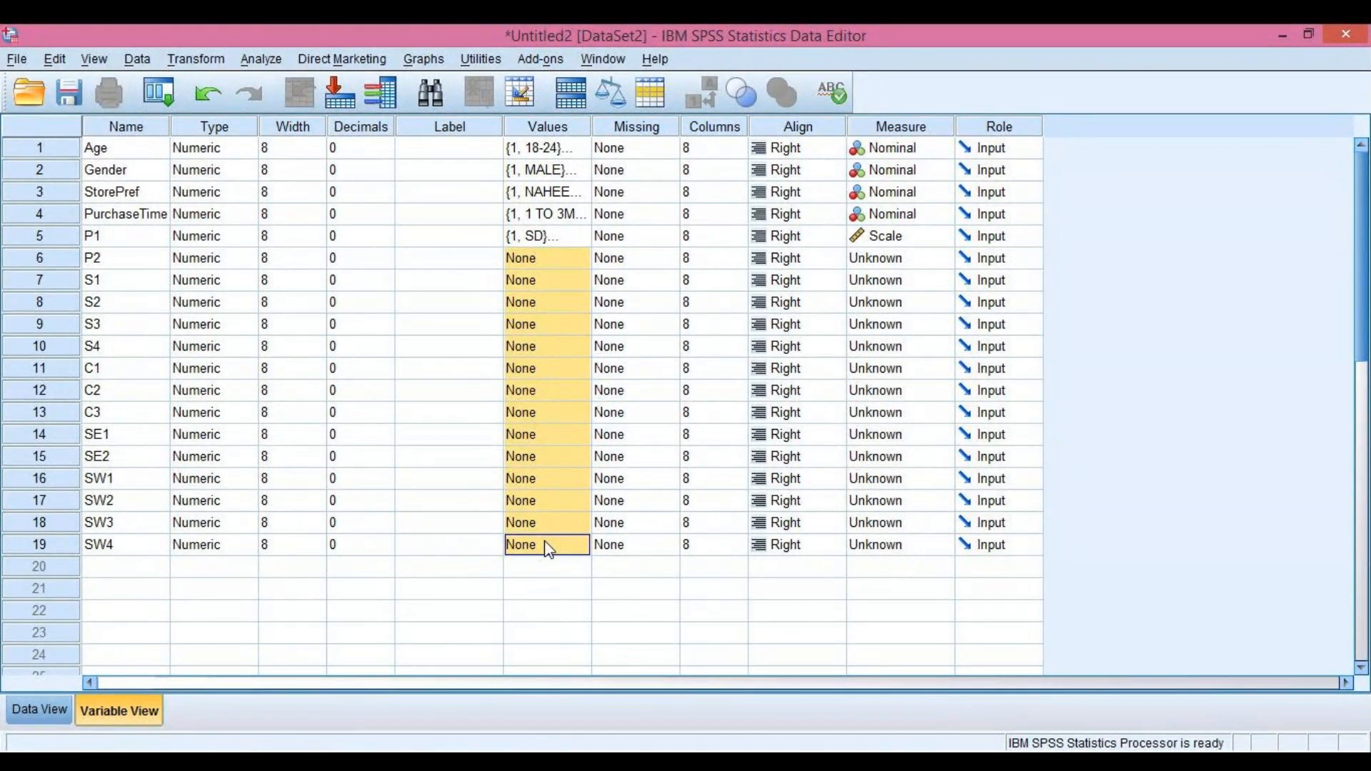
{"action": "right_click", "coordinate": [548, 547]}
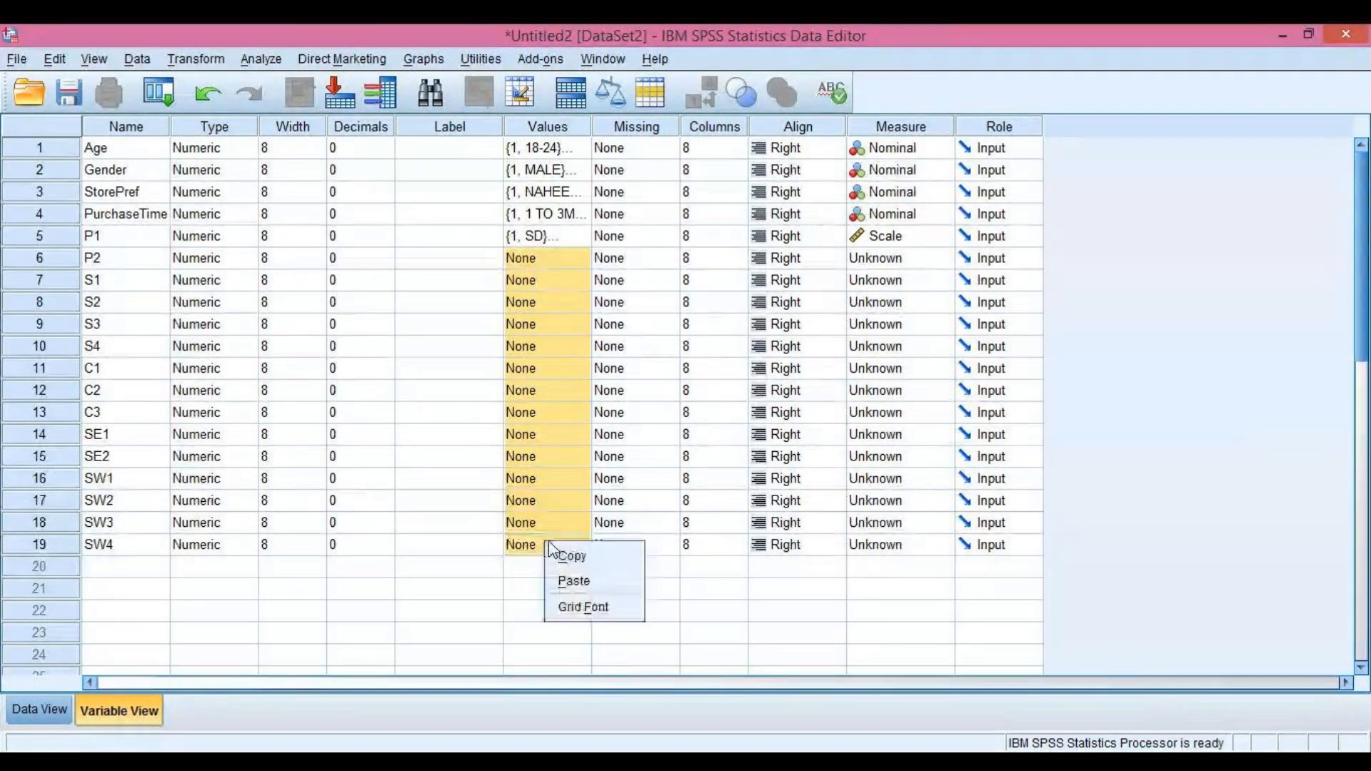
{"action": "left_click", "coordinate": [578, 581]}
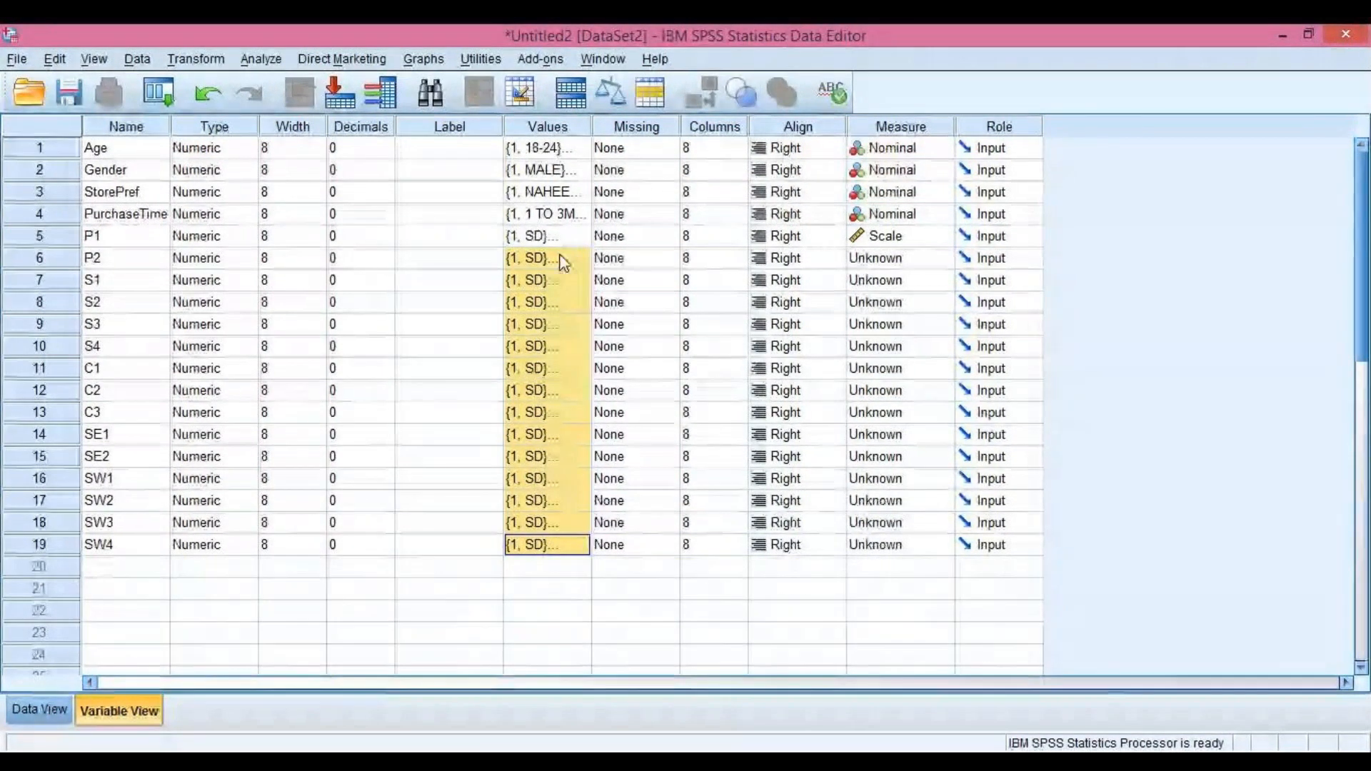
- Copy P1's Scale measure to all the variables from P2 through SW4
{"action": "left_click", "coordinate": [887, 238]}
{"action": "right_click", "coordinate": [885, 242]}
{"action": "left_click", "coordinate": [906, 248]}
{"action": "left_click_drag", "start_coordinate": [890, 259], "coordinate": [897, 545]}
{"action": "right_click", "coordinate": [896, 547]}
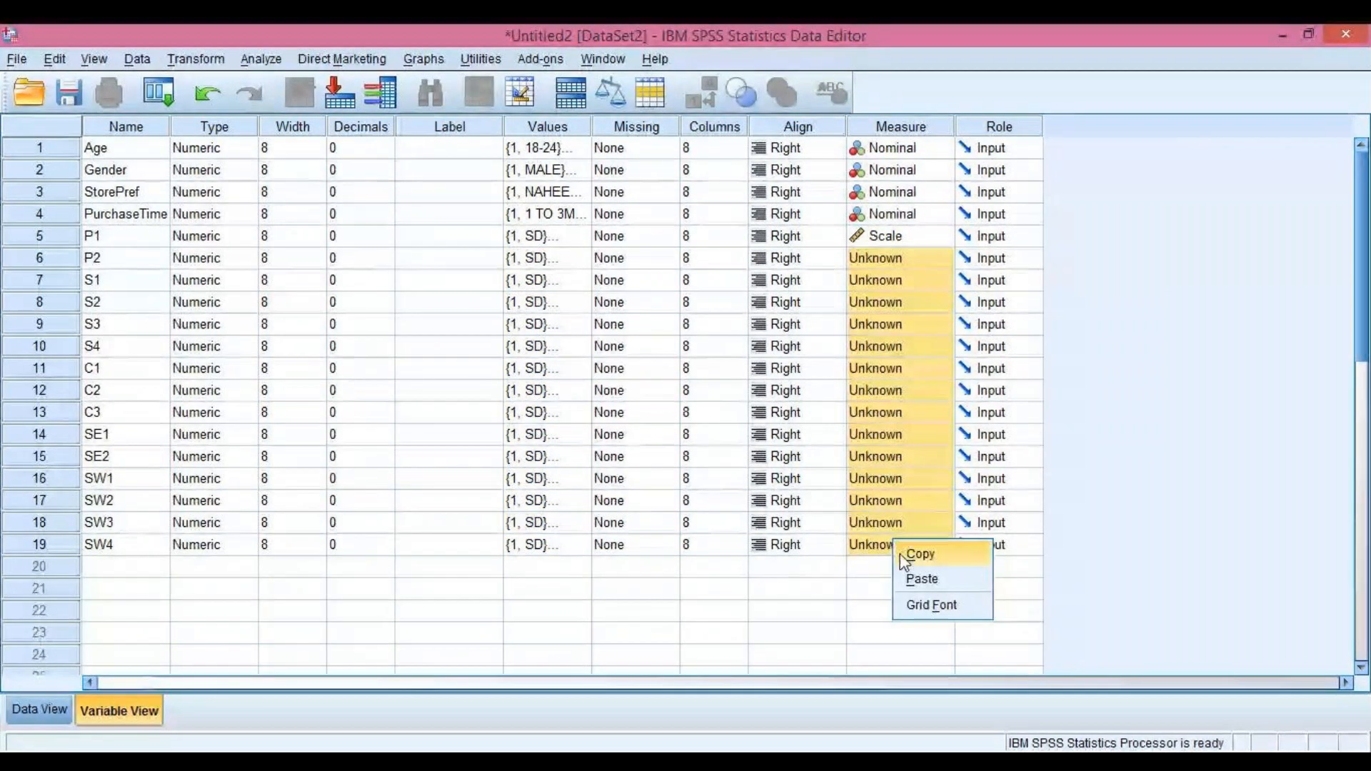
{"action": "left_click", "coordinate": [922, 579]}
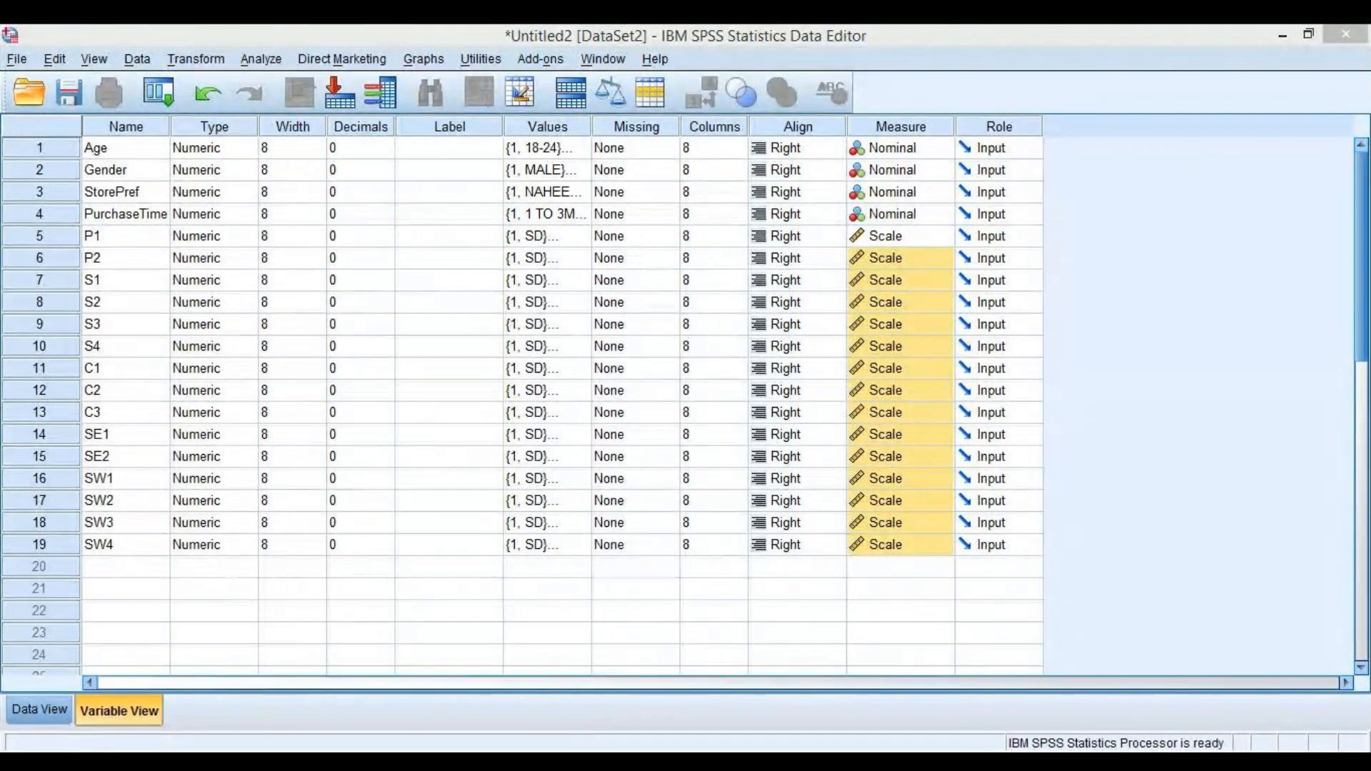
{"action": "left_click", "coordinate": [969, 679]}
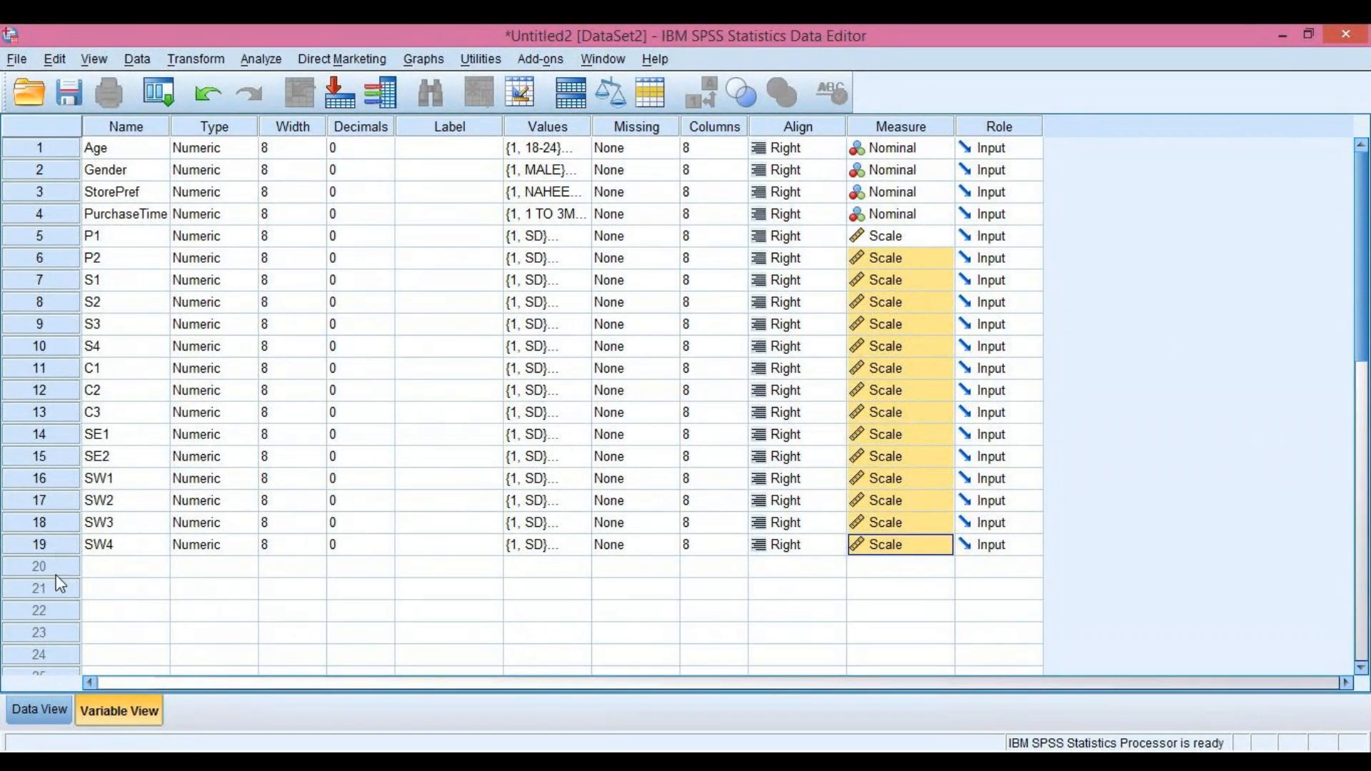
- Switch to the case data grid and enter Age 3 and Gender 2 for the first respondent
{"action": "left_click", "coordinate": [45, 710]}
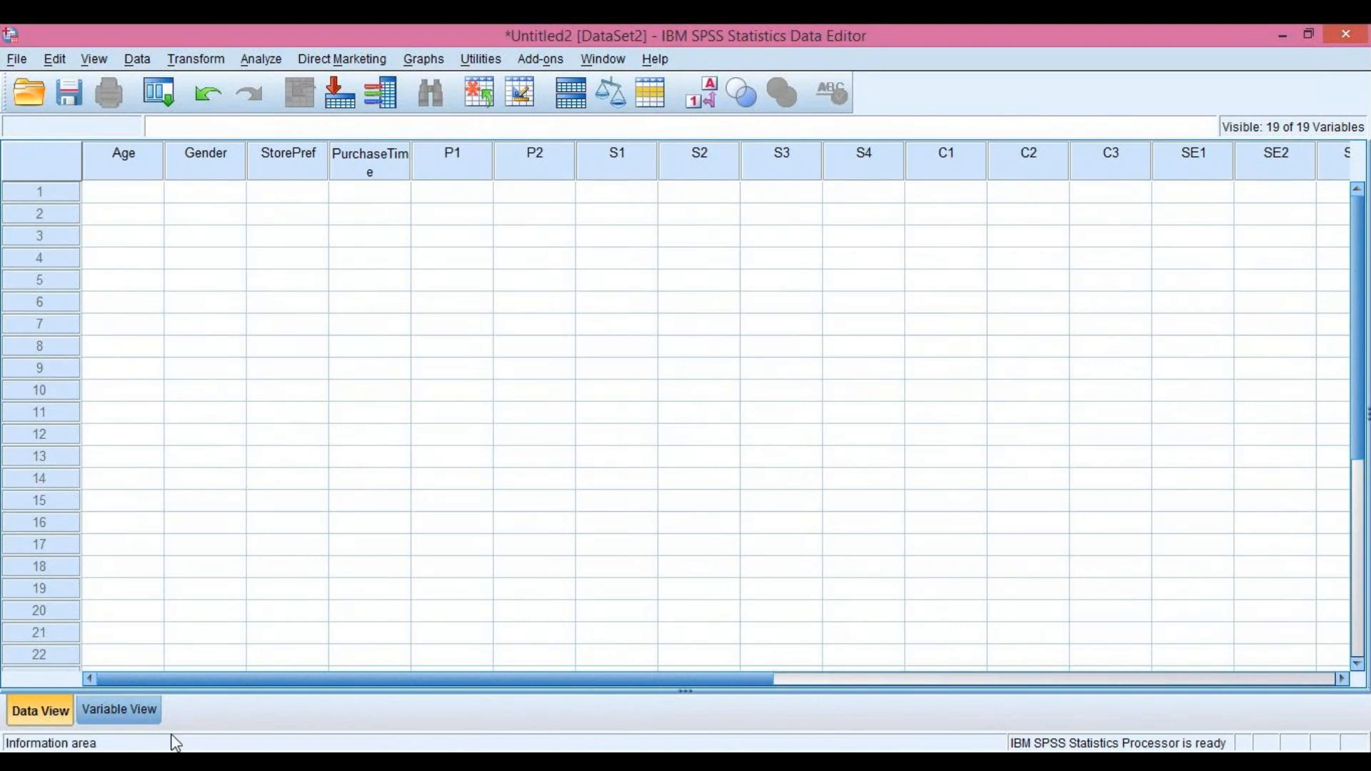
{"action": "left_click", "coordinate": [129, 717]}
{"action": "left_click", "coordinate": [46, 717]}
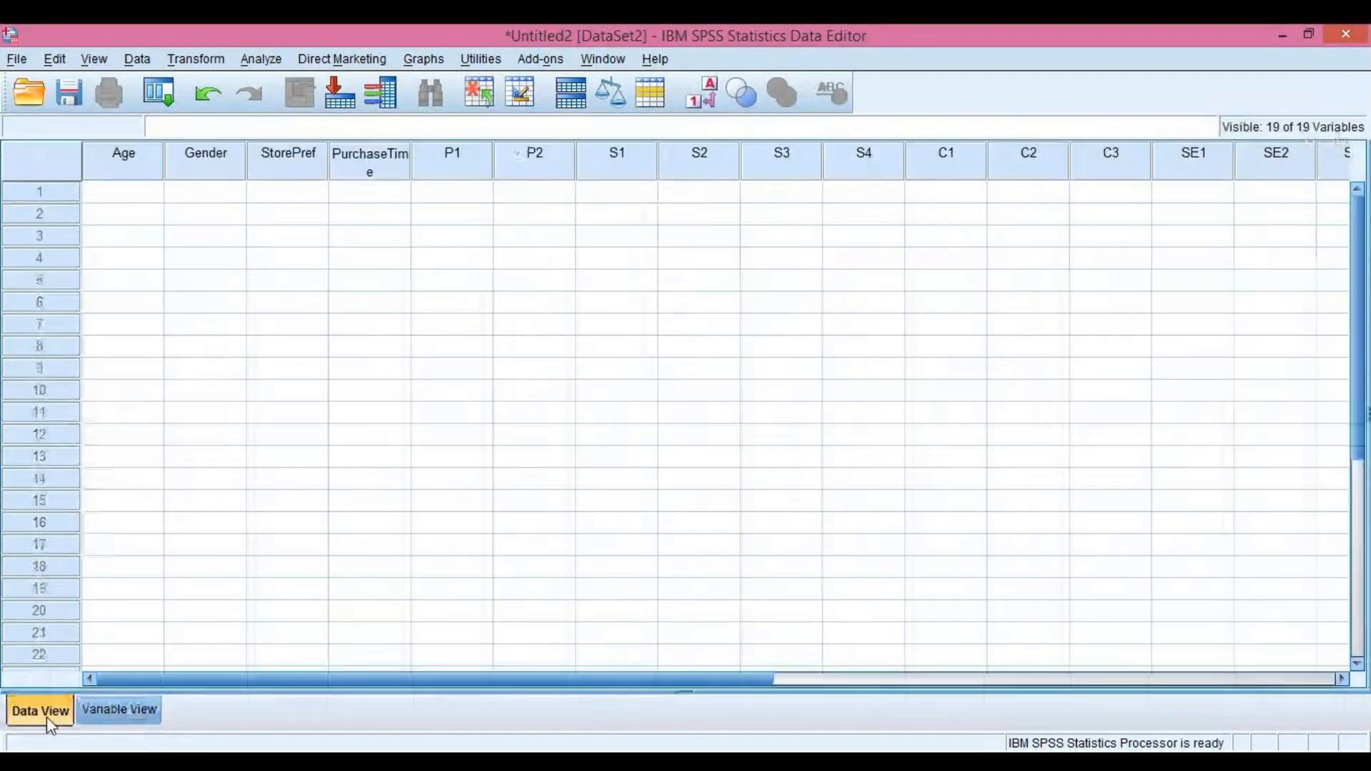
{"action": "left_click_drag", "start_coordinate": [114, 163], "coordinate": [42, 183]}
{"action": "left_click", "coordinate": [138, 208]}
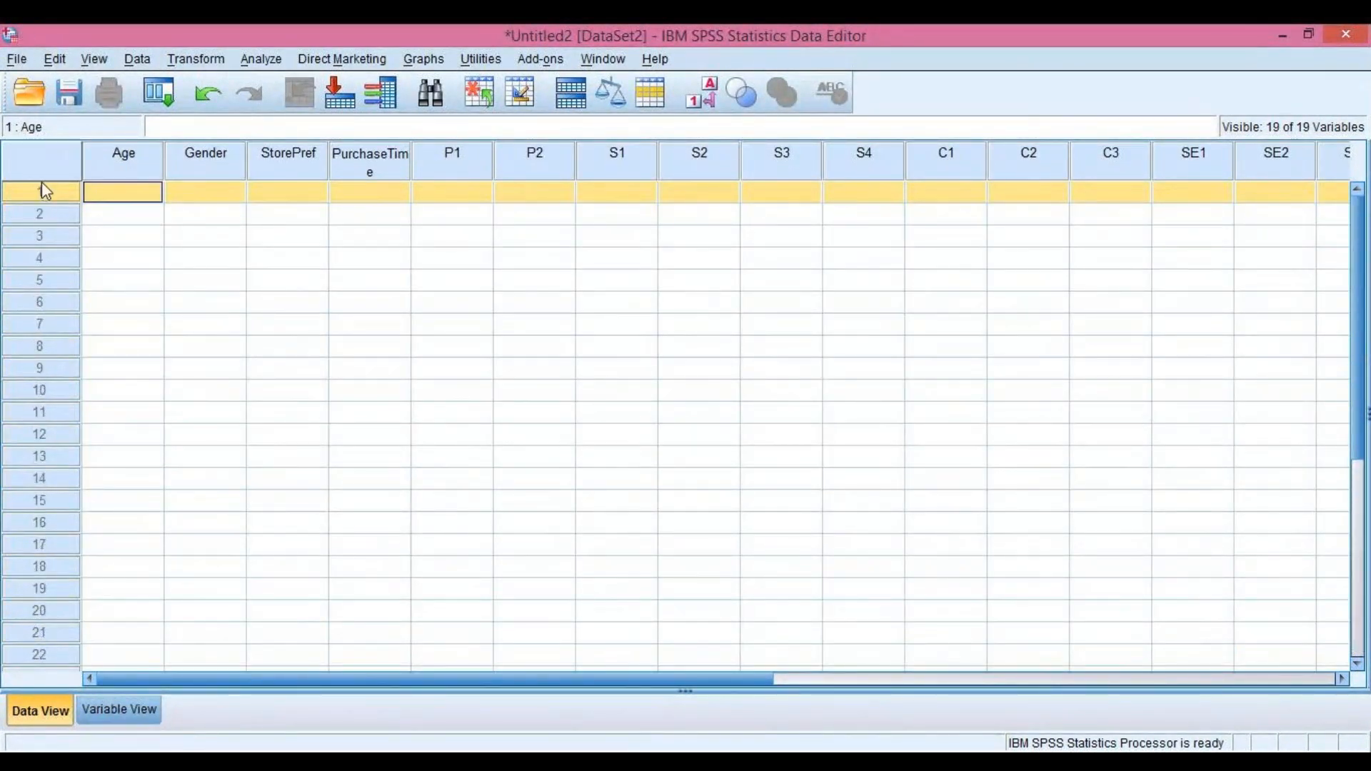
{"action": "left_click", "coordinate": [125, 219]}
{"action": "left_click", "coordinate": [67, 193]}
{"action": "type", "text": "3"}
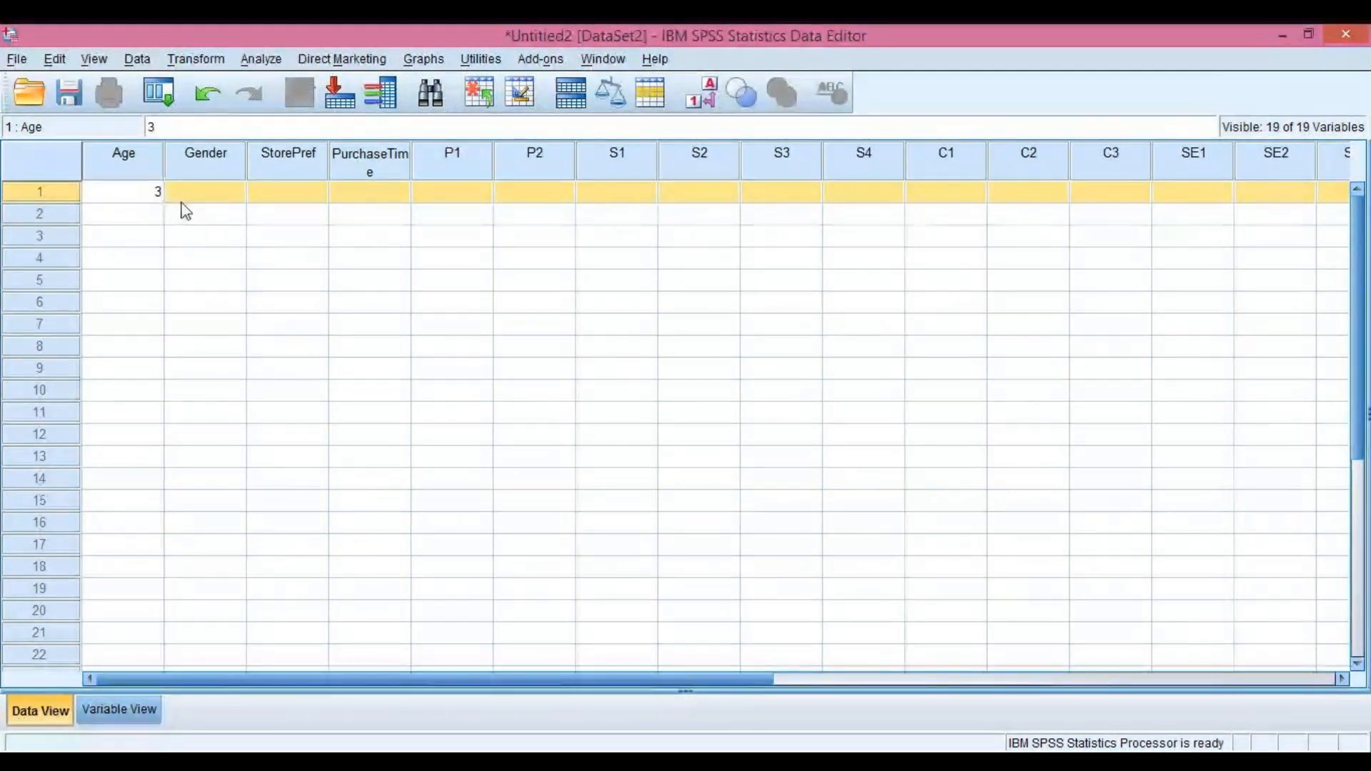
{"action": "left_click", "coordinate": [207, 206]}
{"action": "type", "text": "2"}
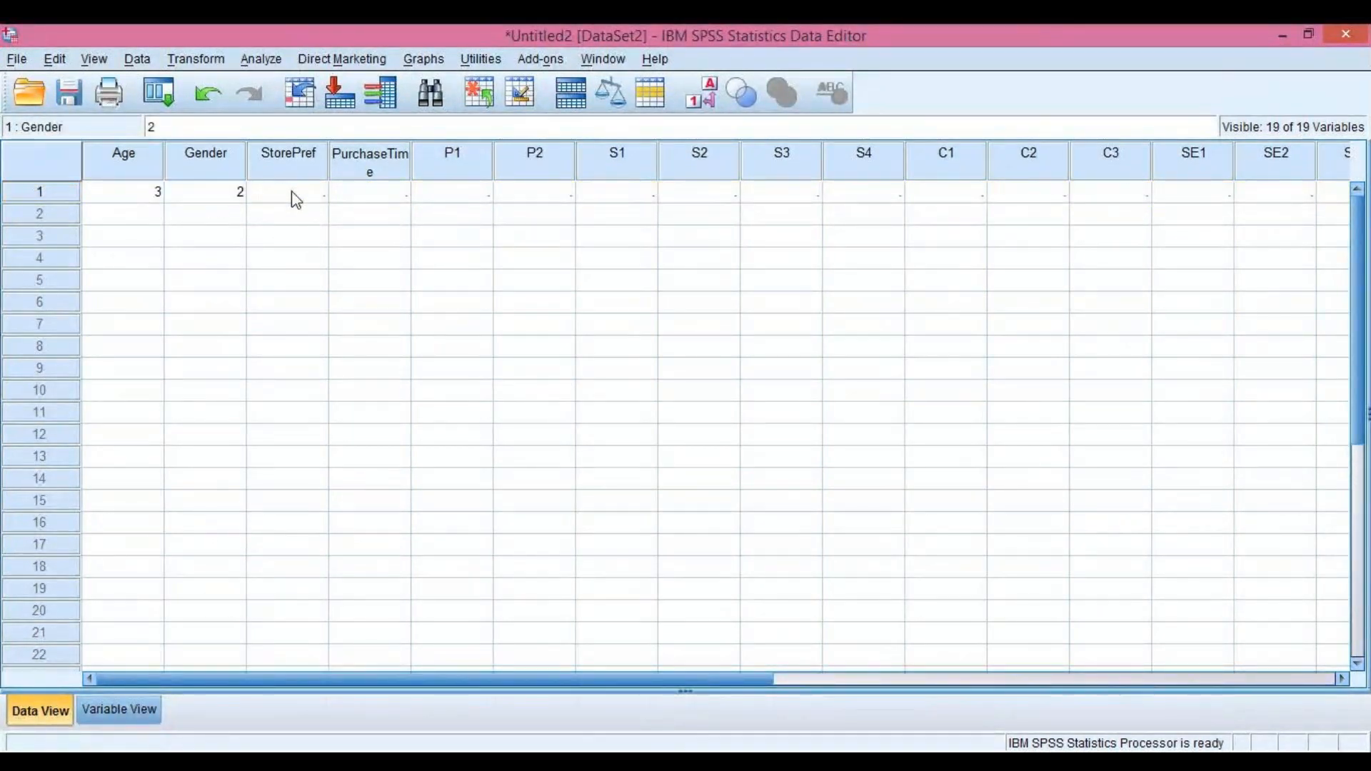
- Enter StorePref 2 and PurchaseTime 4 for the first respondent
{"action": "left_click", "coordinate": [296, 200]}
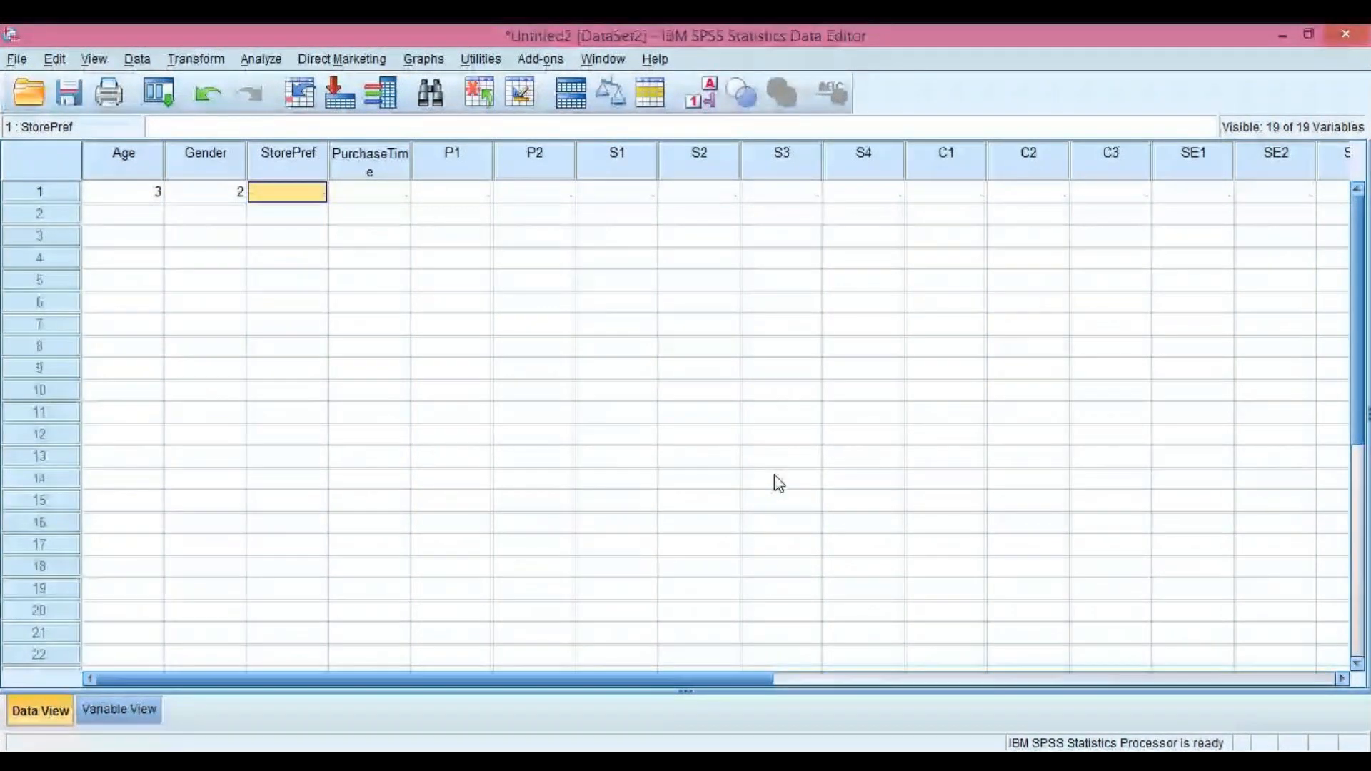
{"action": "type", "text": "2"}
{"action": "key", "text": "Tab"}
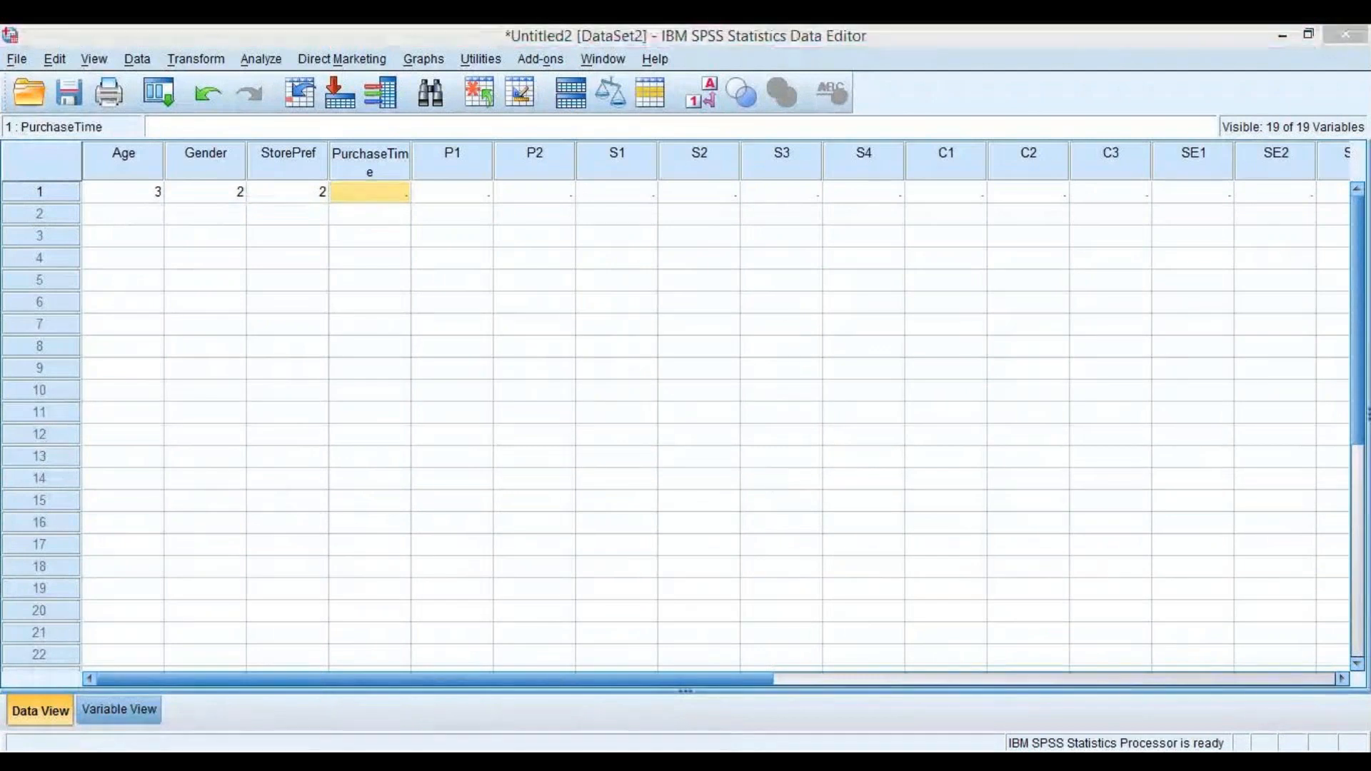
{"action": "type", "text": "4"}
{"action": "key", "text": "Tab"}
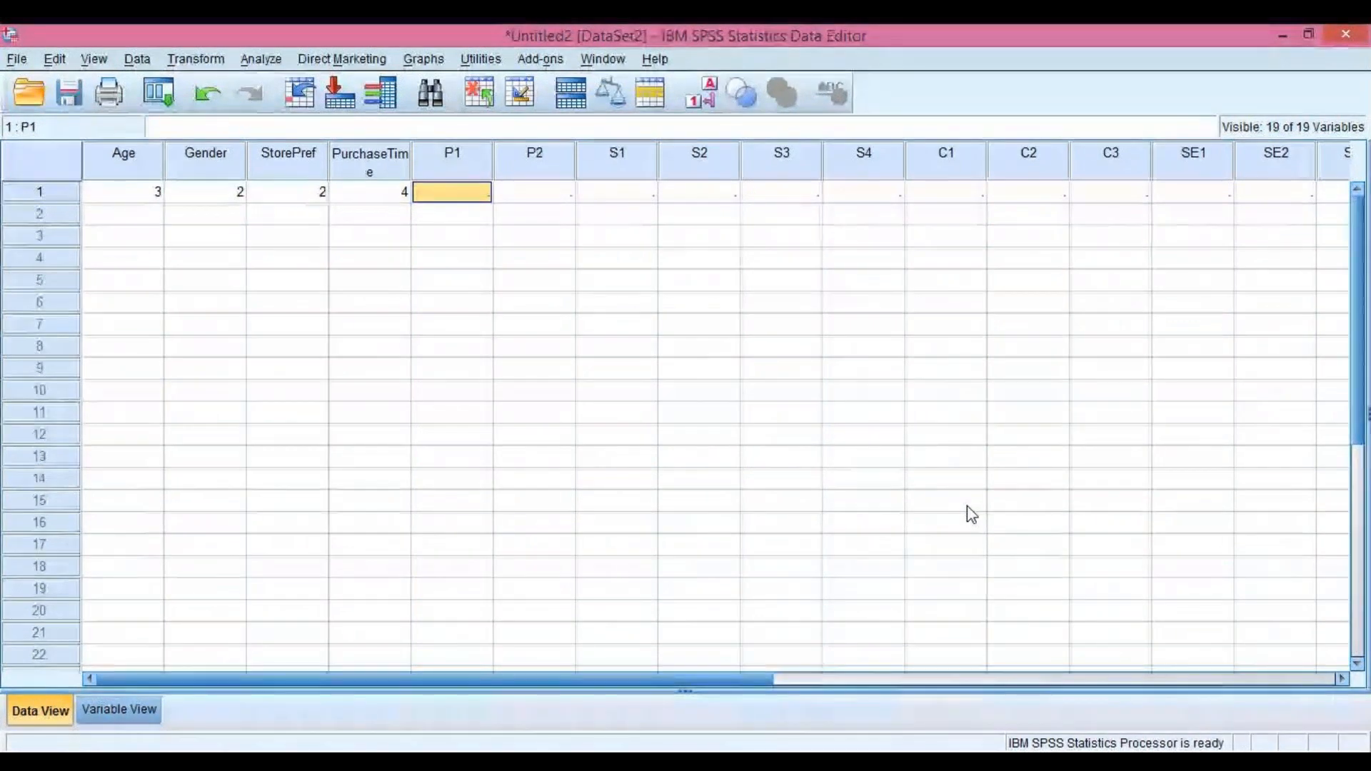
- Enter 5 for both P1 and P2 in the first respondent's row
{"action": "type", "text": "5"}
{"action": "key", "text": "Tab"}
{"action": "type", "text": "5"}
{"action": "key", "text": "Tab"}
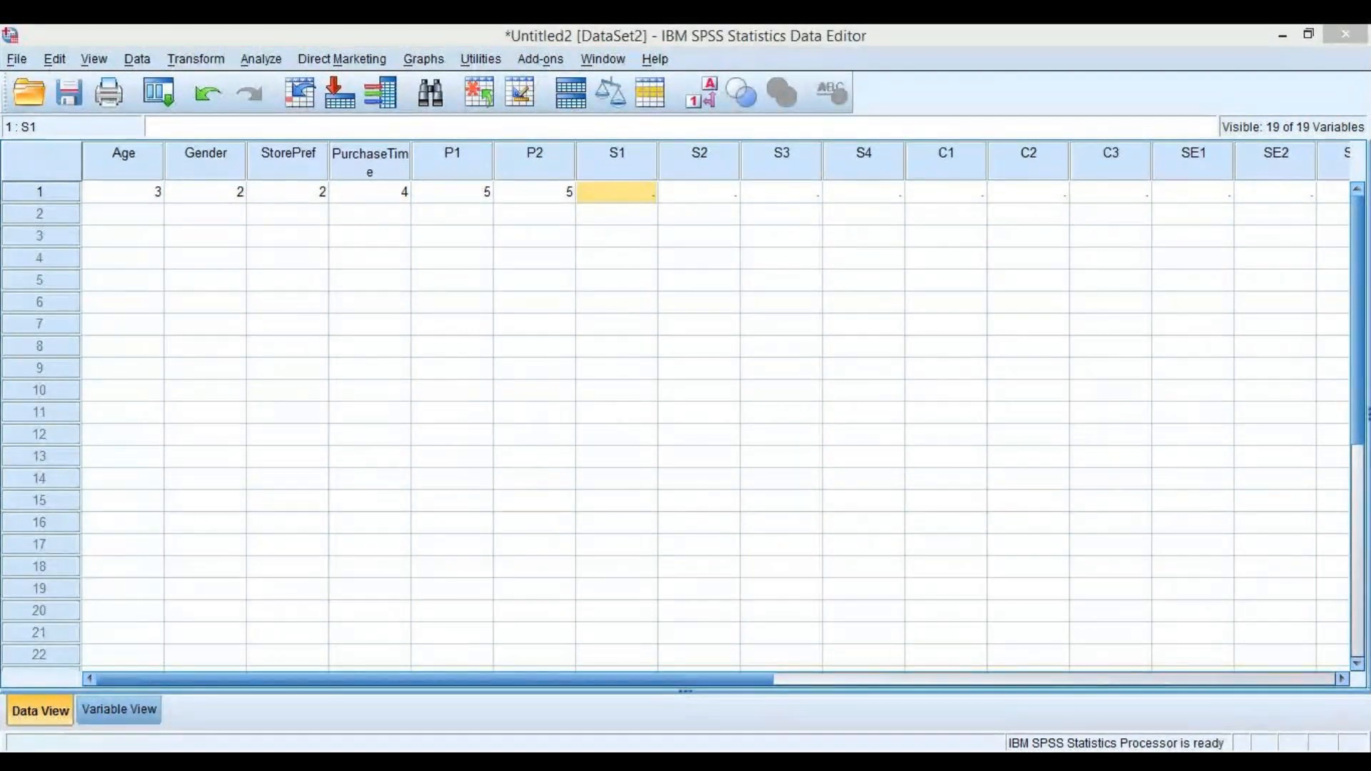
- Enter the first respondent's S answers: S1 4, S2 3, S3 2 and S4 3
{"action": "type", "text": "4"}
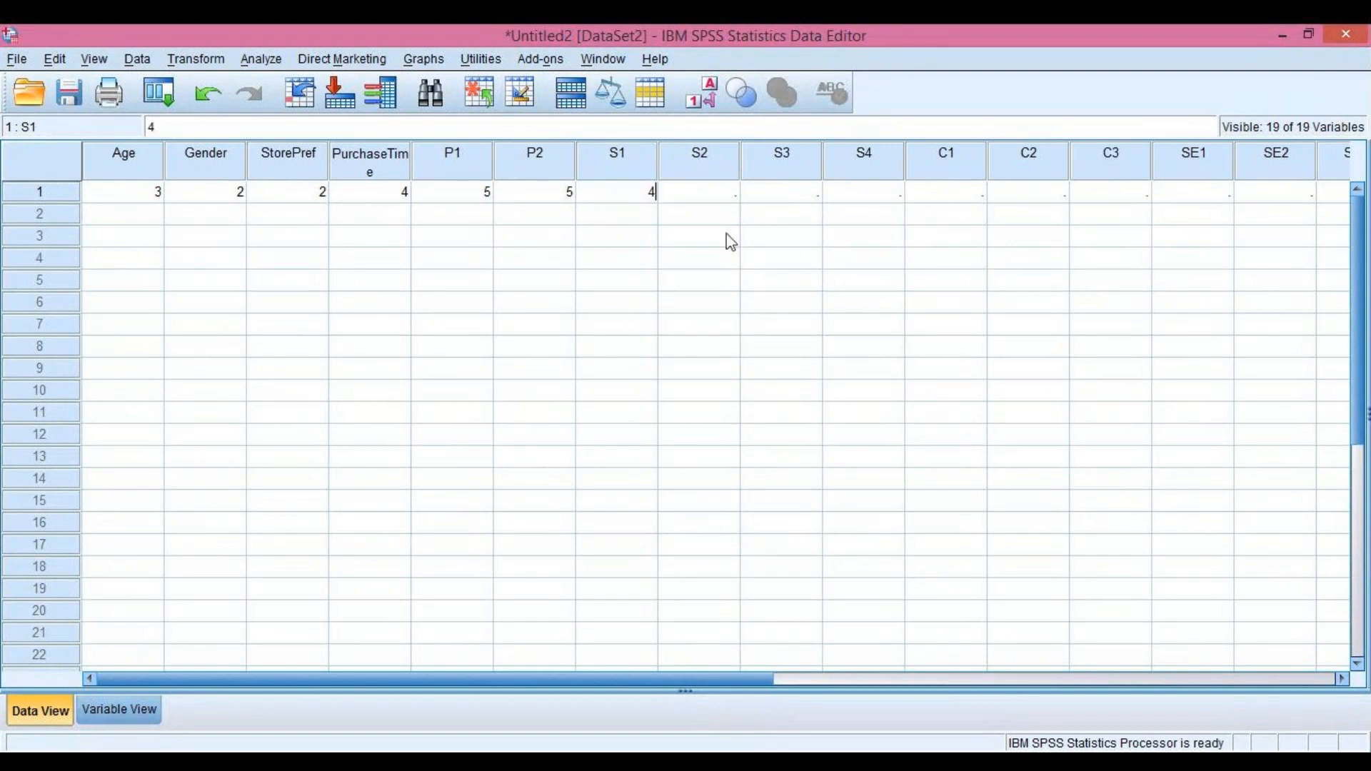
{"action": "left_click", "coordinate": [716, 193]}
{"action": "type", "text": "3"}
{"action": "left_click", "coordinate": [808, 198]}
{"action": "type", "text": "2"}
{"action": "key", "text": "Tab"}
{"action": "type", "text": "3"}
{"action": "left_click", "coordinate": [950, 200]}
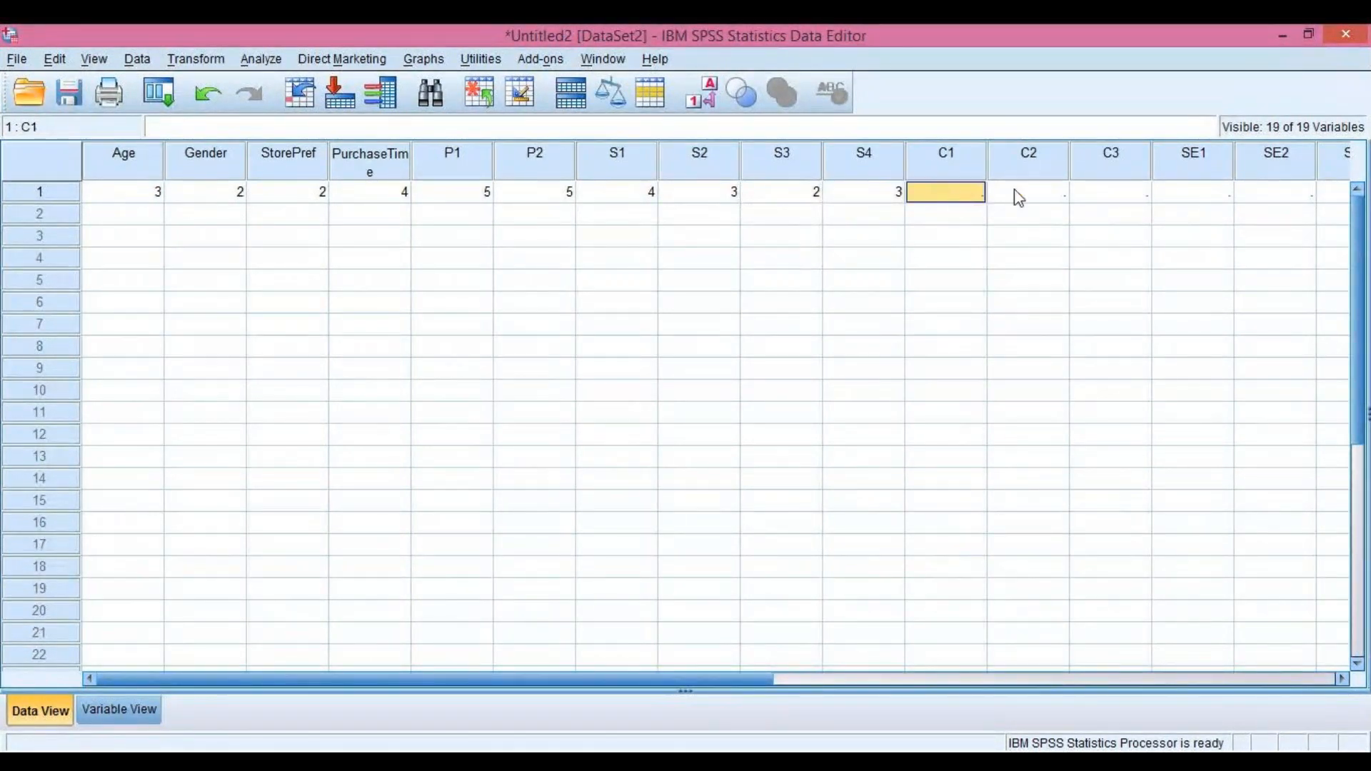
{"action": "mouse_move", "coordinate": [667, 682]}
{"action": "left_mouse_down"}
{"action": "mouse_move", "coordinate": [1014, 674]}
{"action": "mouse_move", "coordinate": [667, 680]}
{"action": "left_mouse_up"}
{"action": "left_click", "coordinate": [52, 191]}
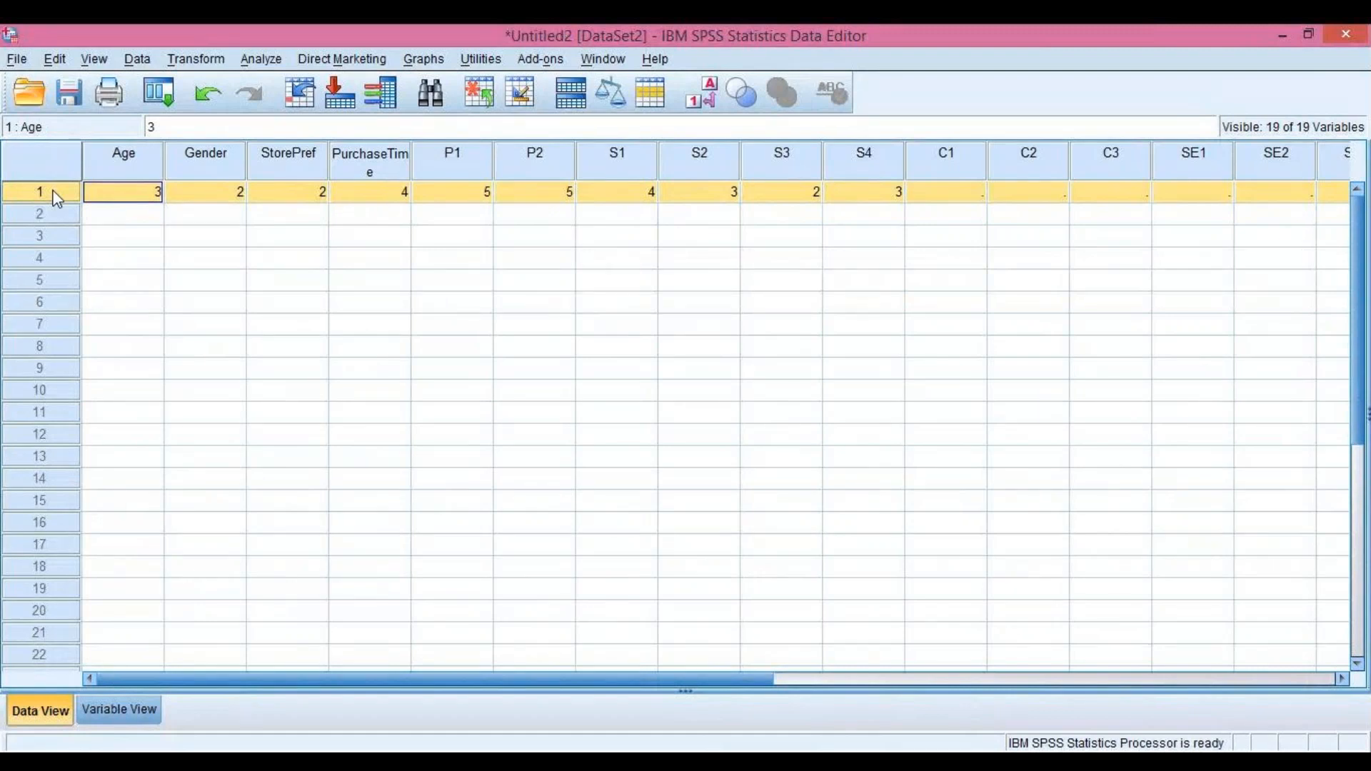
{"action": "mouse_move", "coordinate": [46, 194]}
{"action": "left_mouse_down"}
{"action": "mouse_move", "coordinate": [54, 262]}
{"action": "mouse_move", "coordinate": [64, 187]}
{"action": "left_mouse_up"}
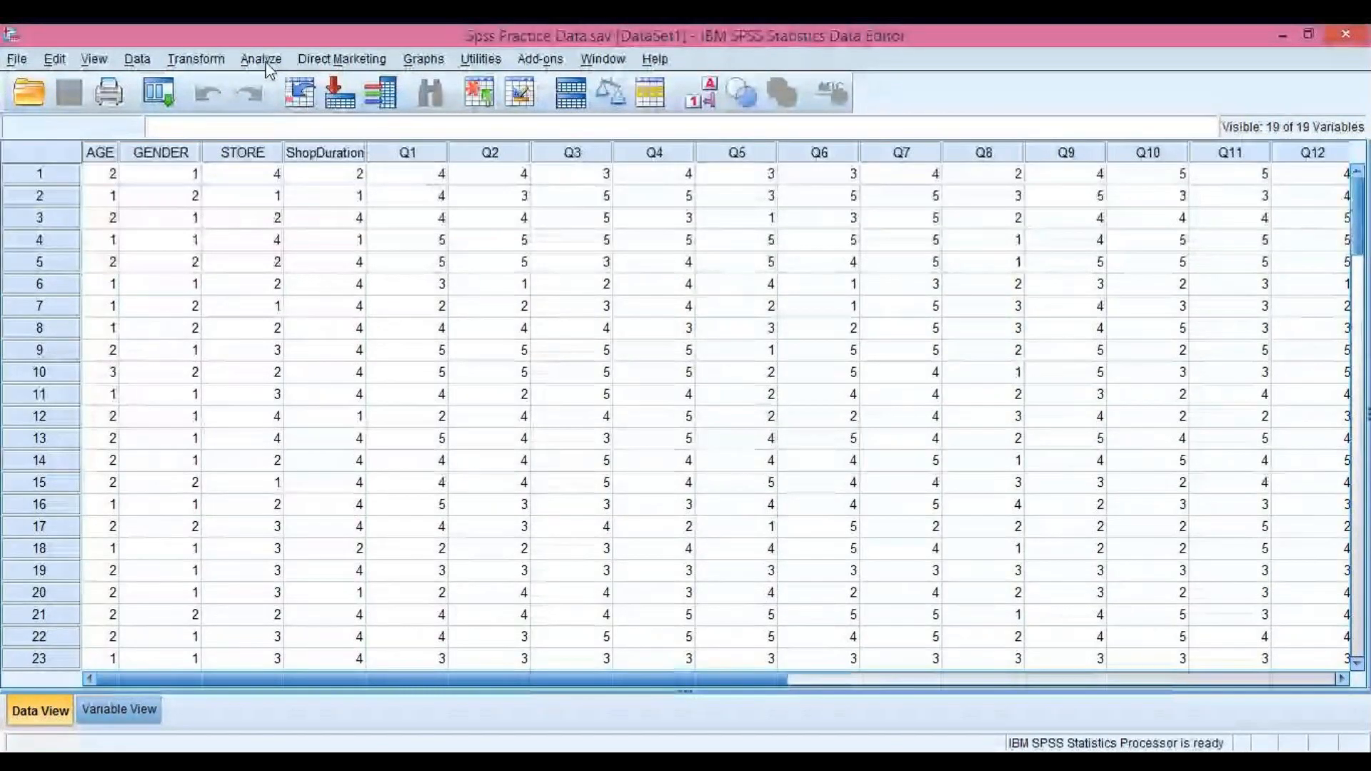
- Set up a Reliability Analysis on the Spss Practice Data set with Q1 through Q15 as the items
{"action": "left_click", "coordinate": [261, 60]}
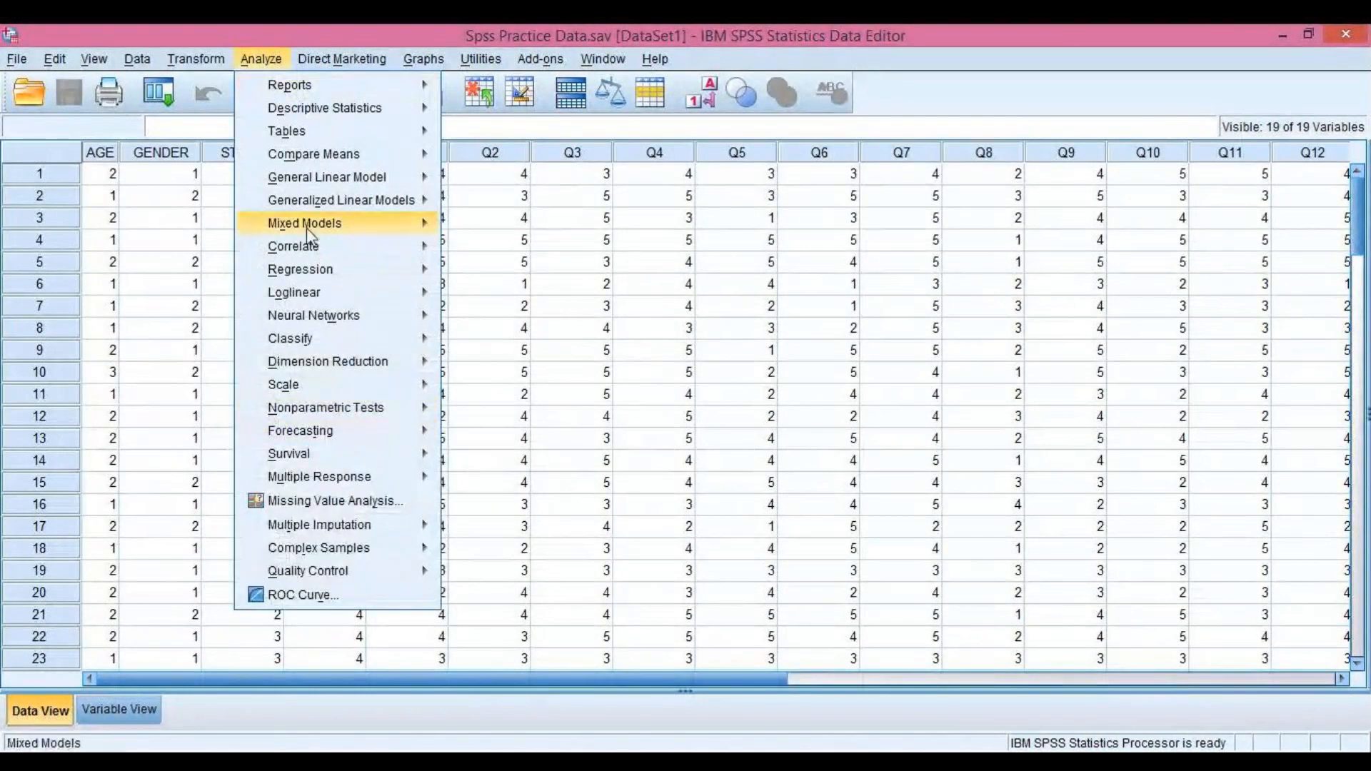
{"action": "mouse_move", "coordinate": [357, 59]}
{"action": "mouse_move", "coordinate": [261, 58]}
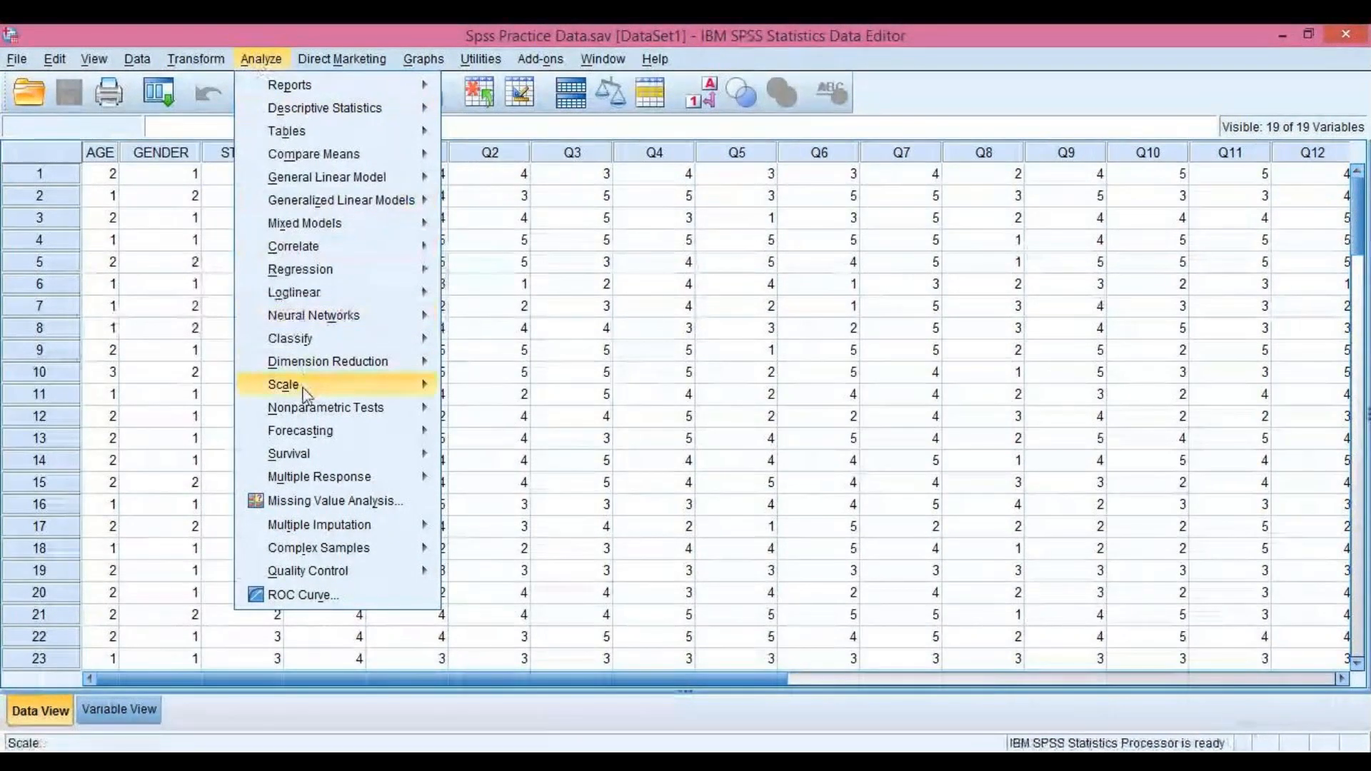
{"action": "mouse_move", "coordinate": [400, 386]}
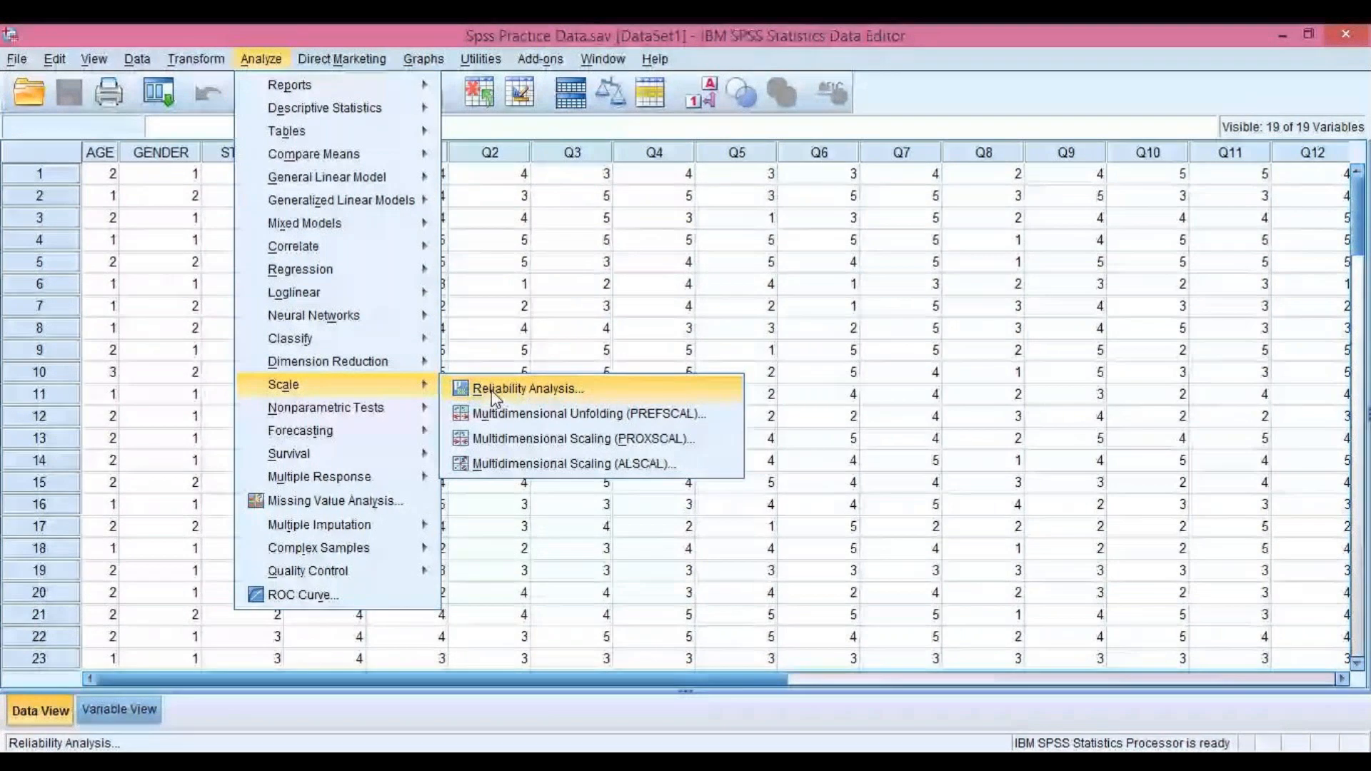
{"action": "left_click", "coordinate": [495, 389]}
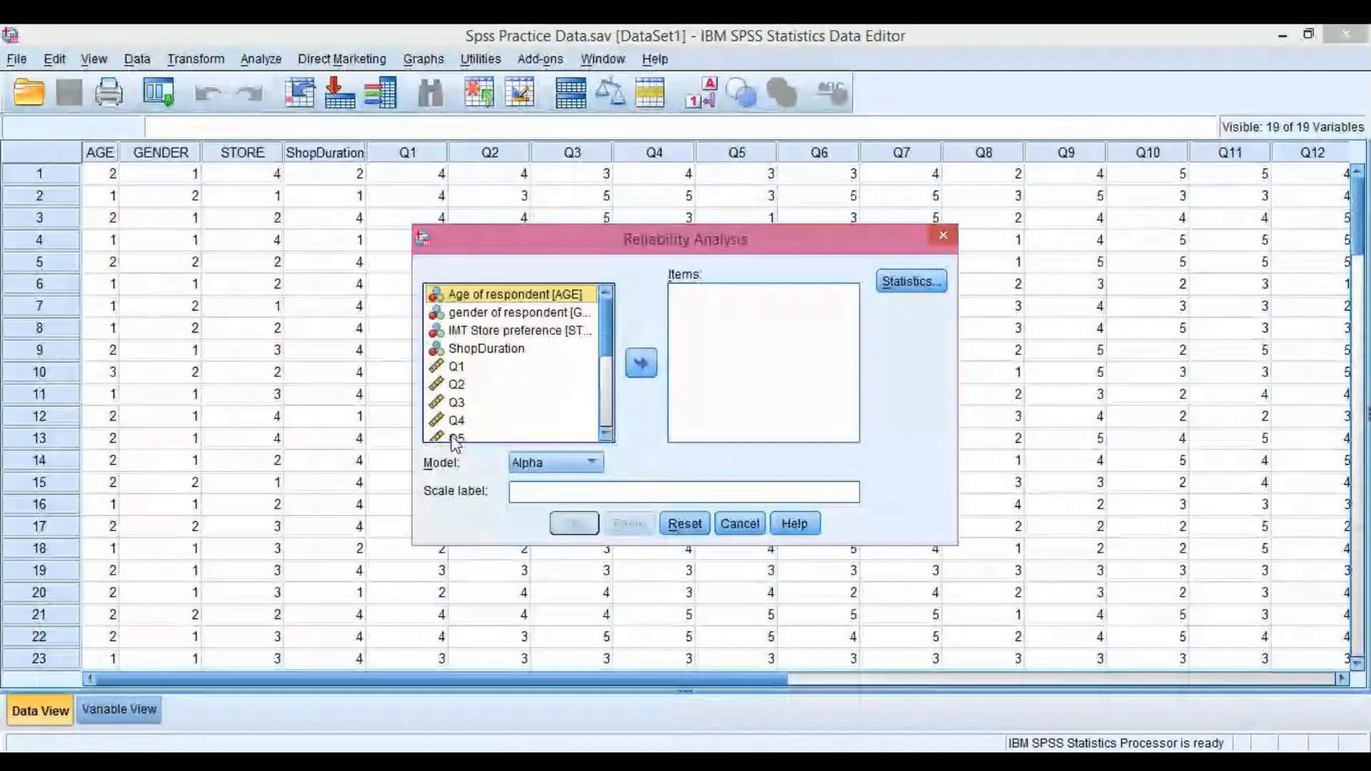
{"action": "left_click", "coordinate": [455, 368]}
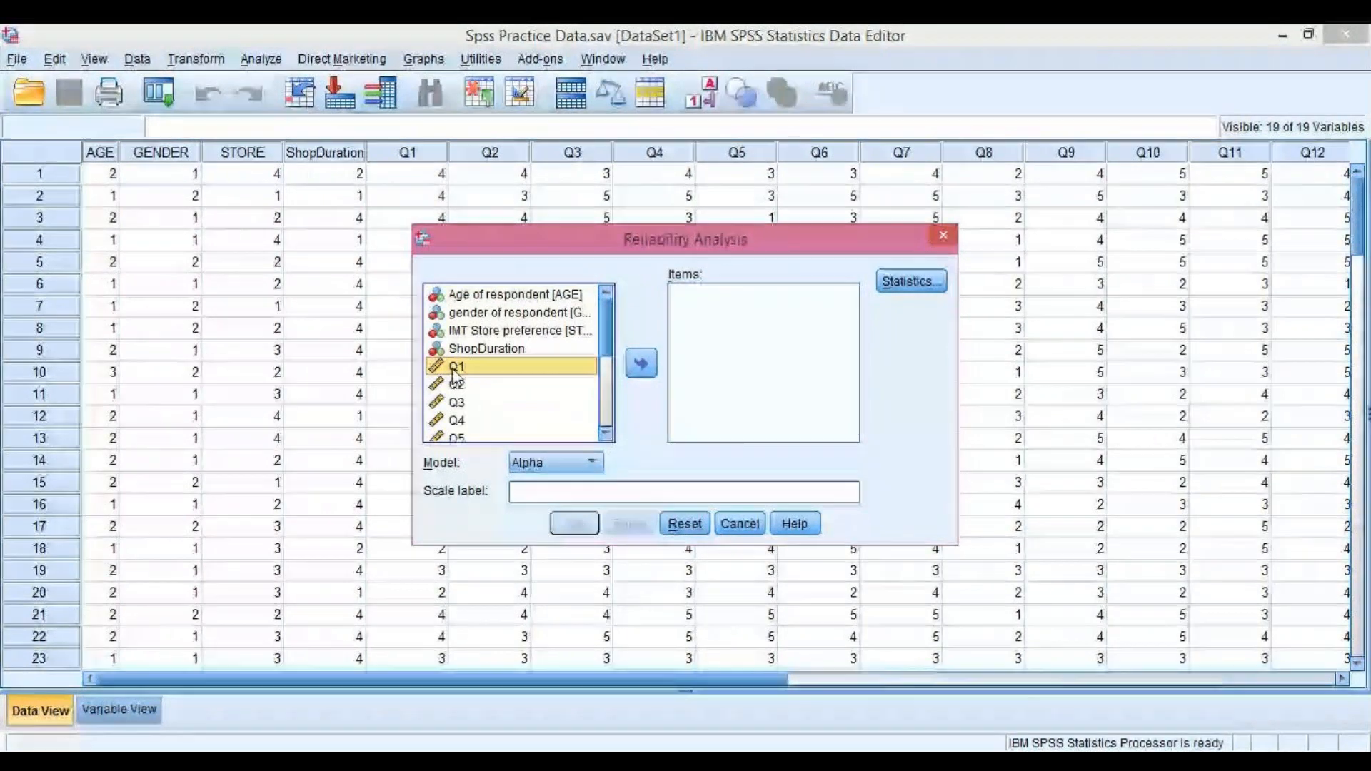
{"action": "key", "text": "shift+Down"}
{"action": "key", "text": "shift+Down"}
{"action": "key", "text": "shift+Down"}
{"action": "key", "text": "shift+Down"}
{"action": "key", "text": "shift+Down"}
{"action": "key", "text": "shift+Down"}
{"action": "key", "text": "shift+Down"}
{"action": "key", "text": "shift+Down"}
{"action": "key", "text": "shift+Down"}
{"action": "key", "text": "shift+Down"}
{"action": "key", "text": "shift+Down"}
{"action": "key", "text": "shift+Down"}
{"action": "key", "text": "shift+Down"}
{"action": "key", "text": "shift+Down"}
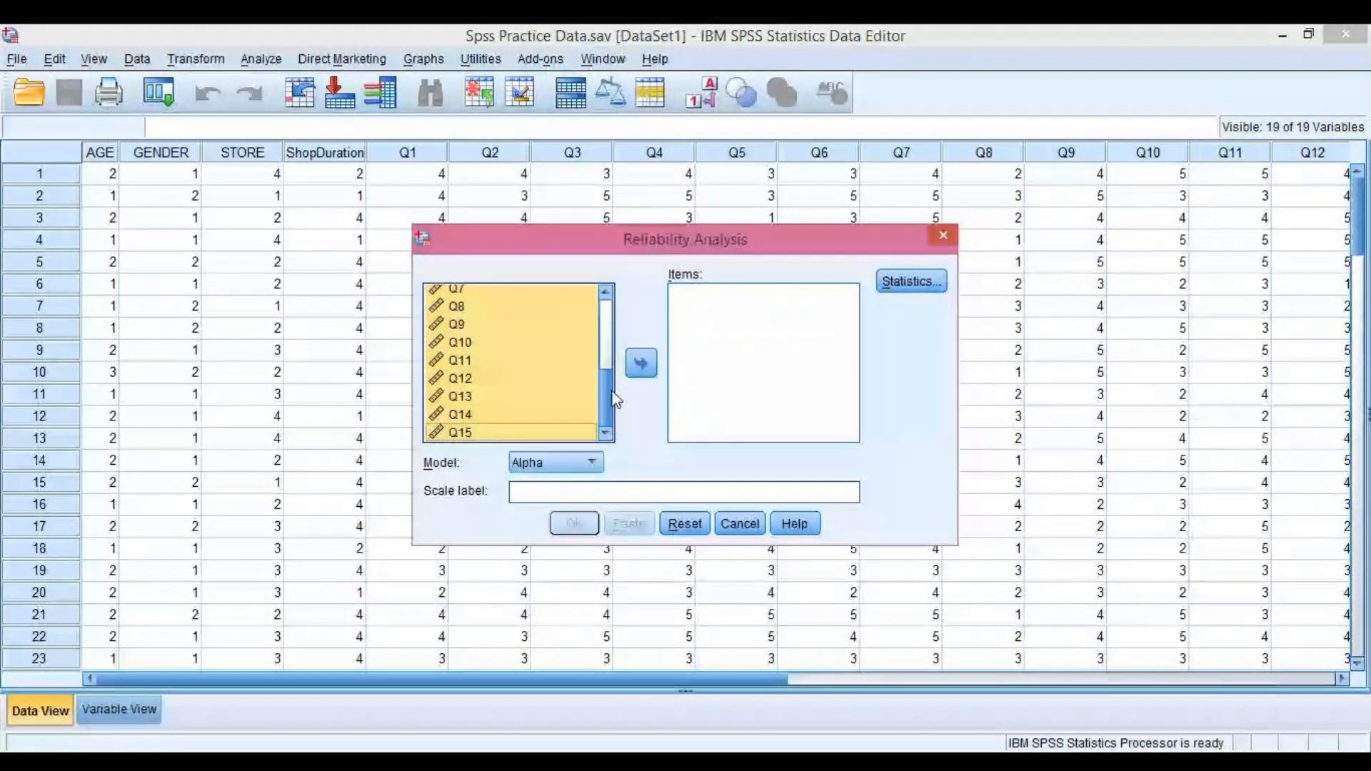
{"action": "scroll", "coordinate": [614, 343], "scroll_direction": "up", "scroll_amount": 4}
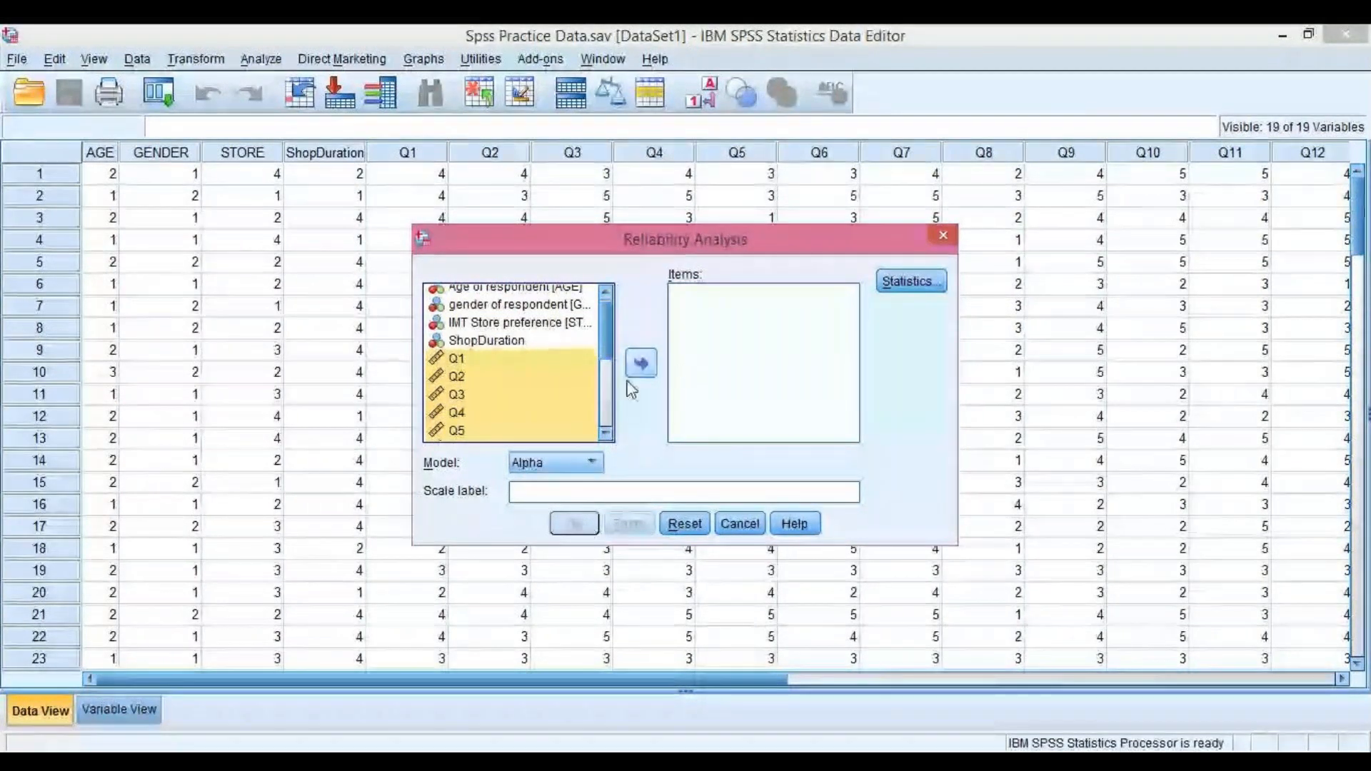
{"action": "left_click", "coordinate": [649, 365]}
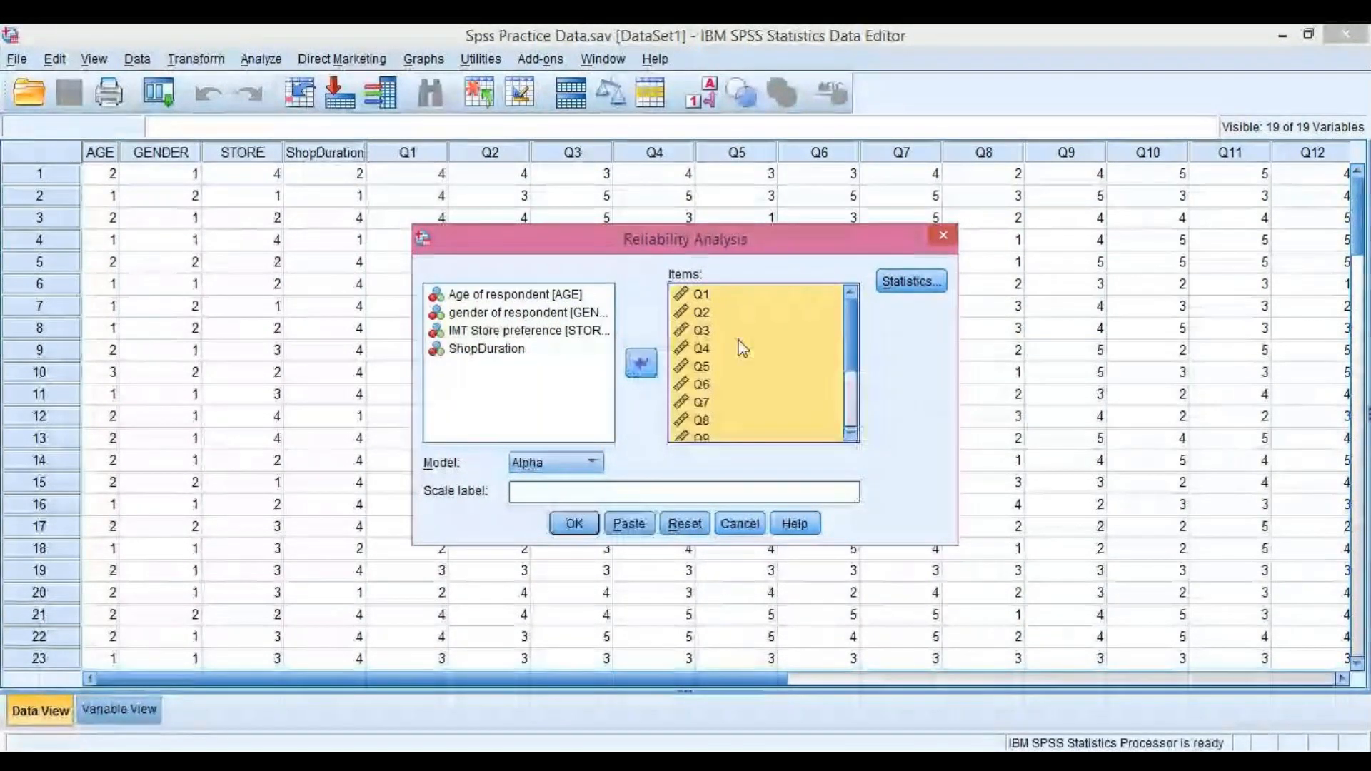
- Label the scale OVERALL RELIABILITY and run the reliability analysis with the Alpha model
{"action": "left_click", "coordinate": [612, 494]}
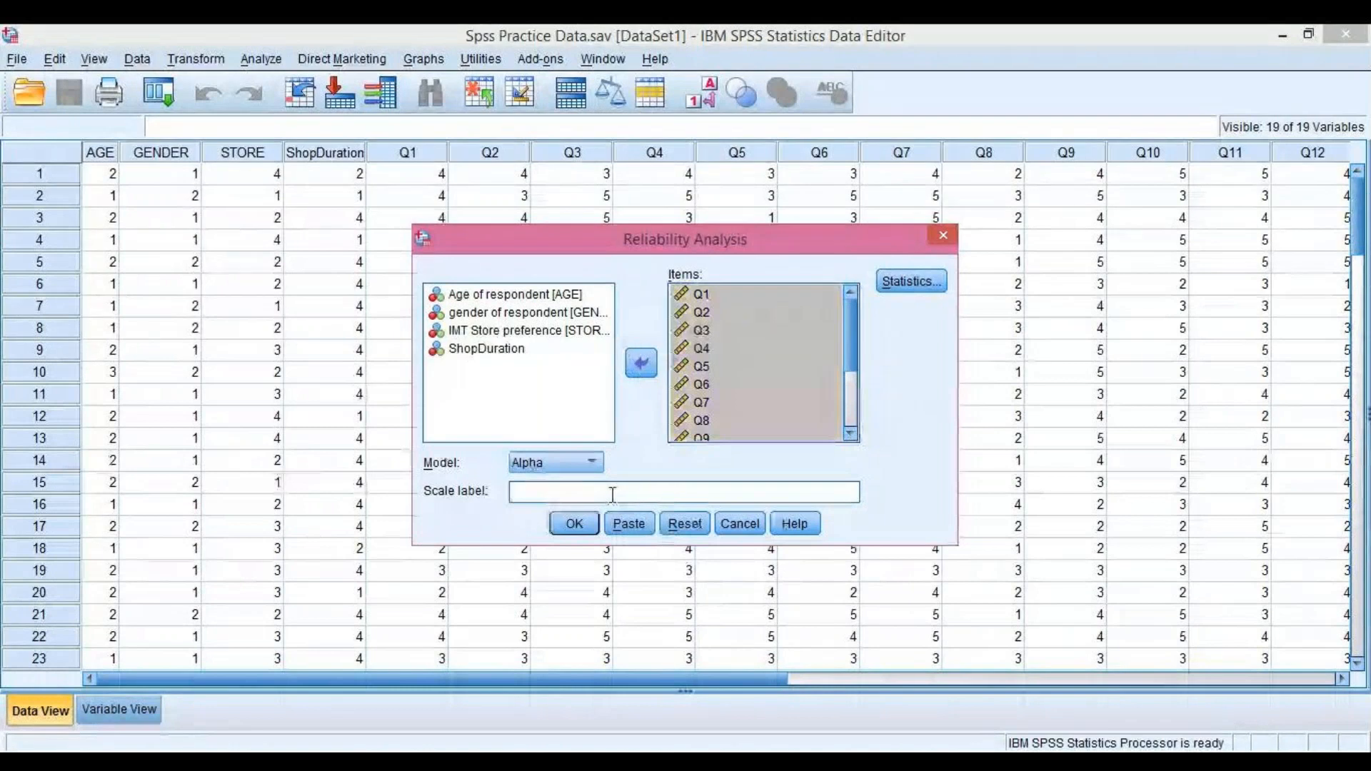
{"action": "type", "text": "OVERALL"}
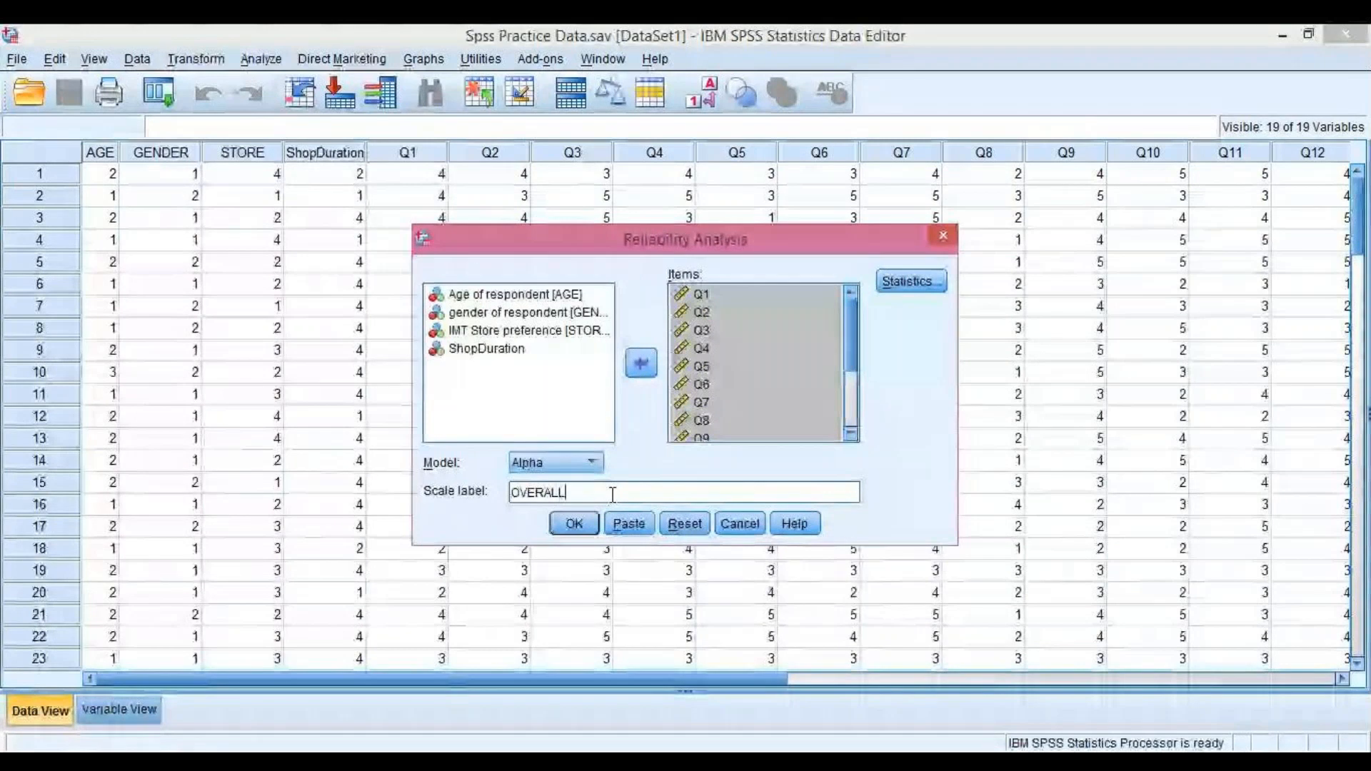
{"action": "type", "text": " RELIABILITY"}
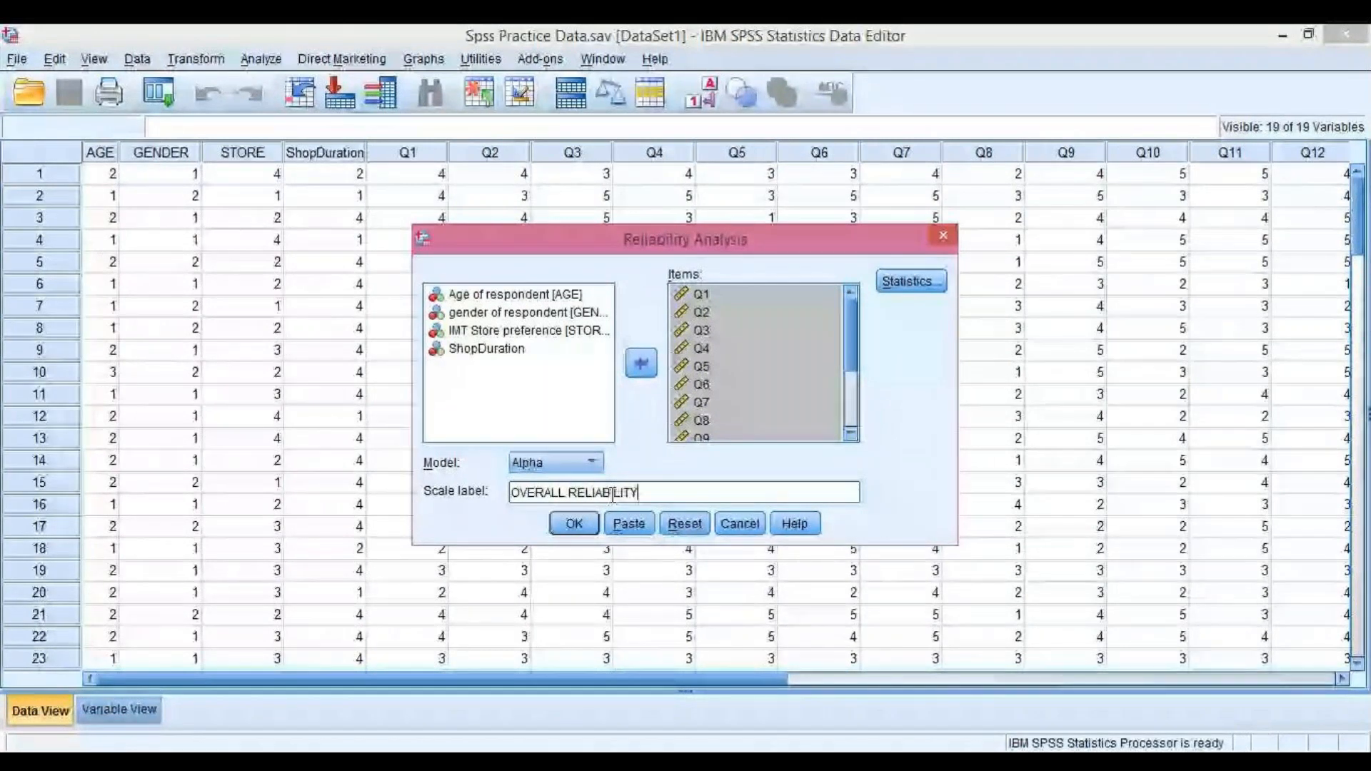
{"action": "left_click", "coordinate": [574, 524]}
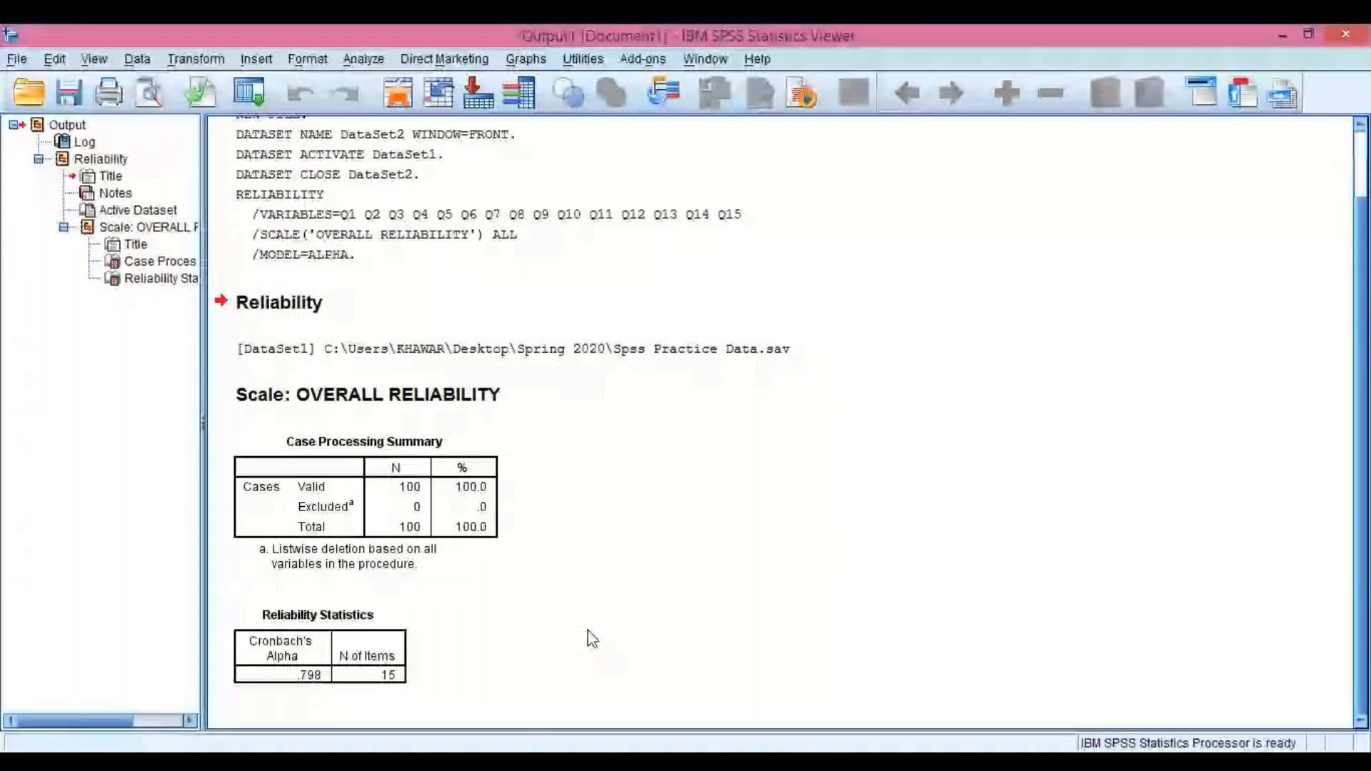
- Examine the Reliability Statistics table with Cronbach's alpha for the overall scale
{"action": "left_click", "coordinate": [398, 657]}
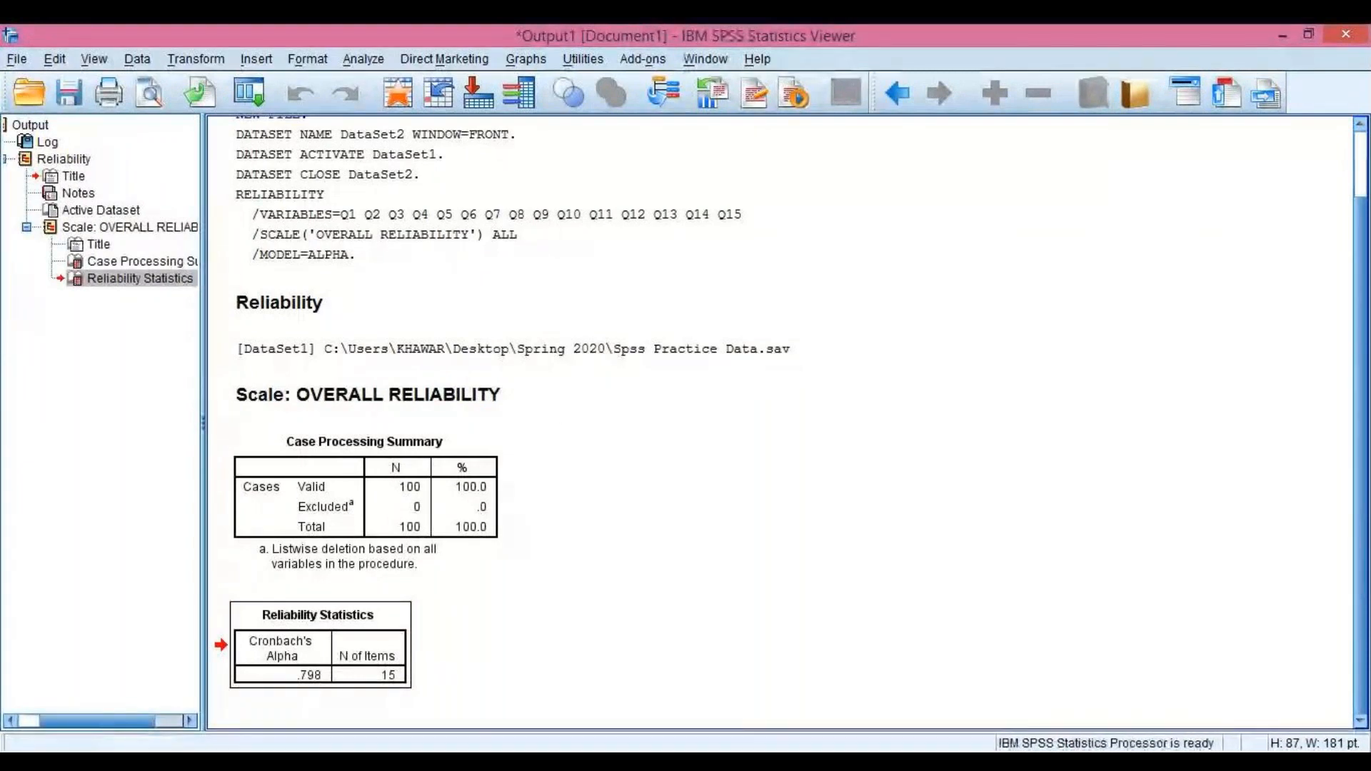
{"action": "left_click", "coordinate": [101, 763]}
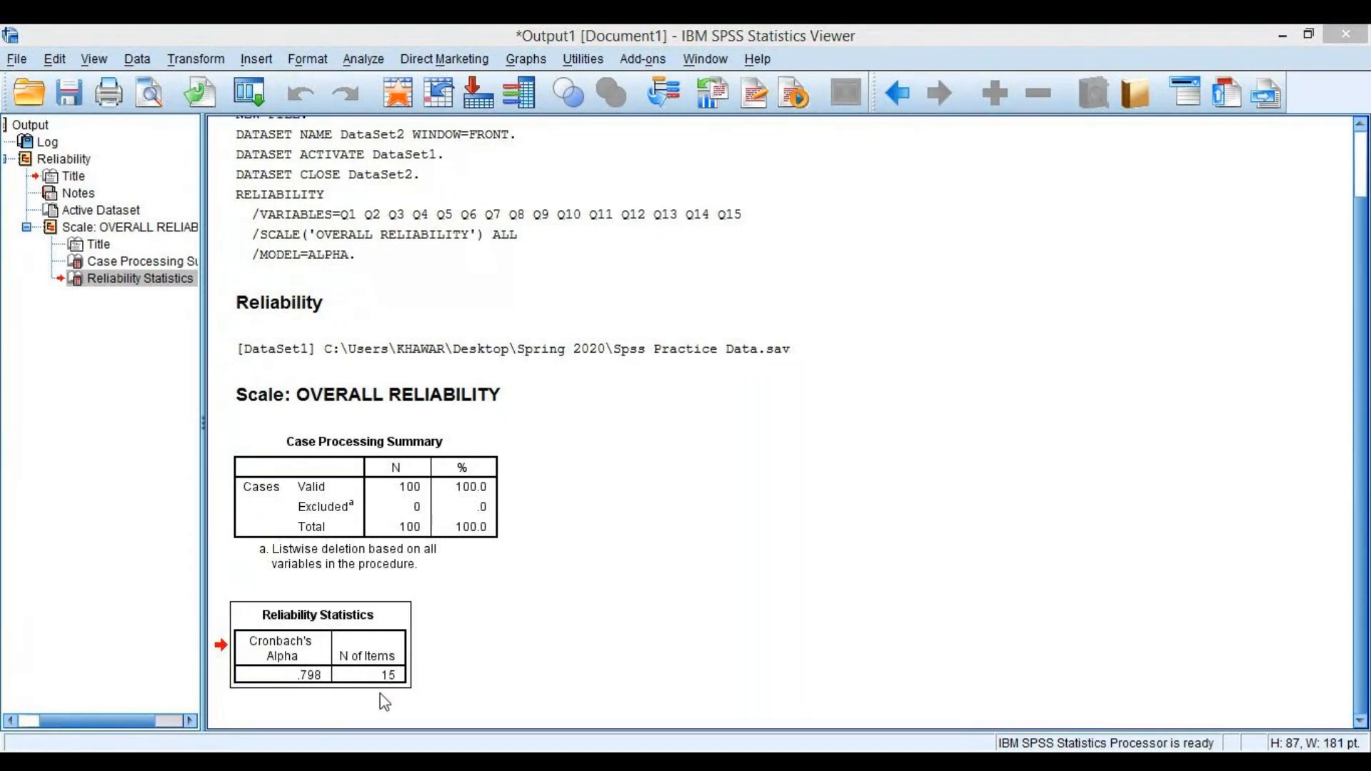
- Return to the practice data and rerun the overall reliability analysis with the Scale if item deleted statistics included
{"action": "left_click", "coordinate": [379, 721]}
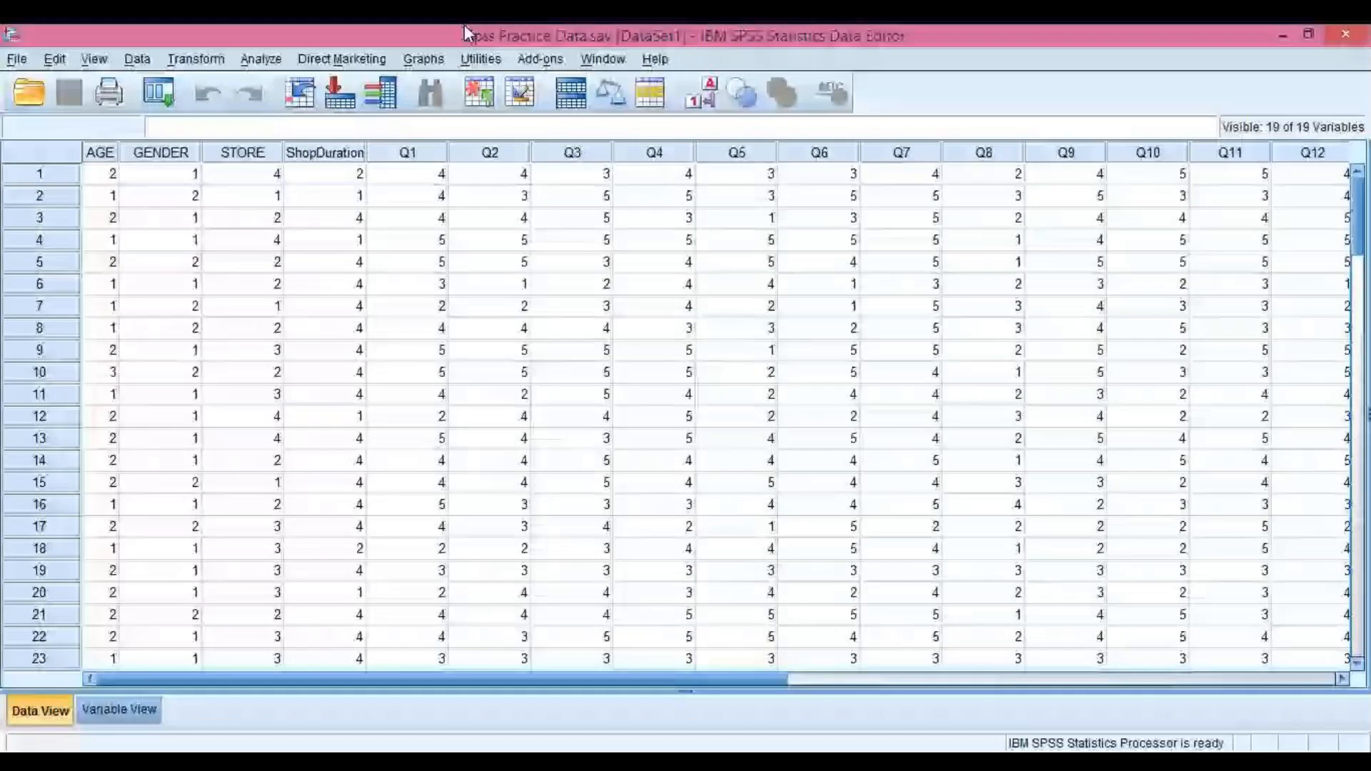
{"action": "left_click", "coordinate": [261, 60]}
{"action": "mouse_move", "coordinate": [303, 386]}
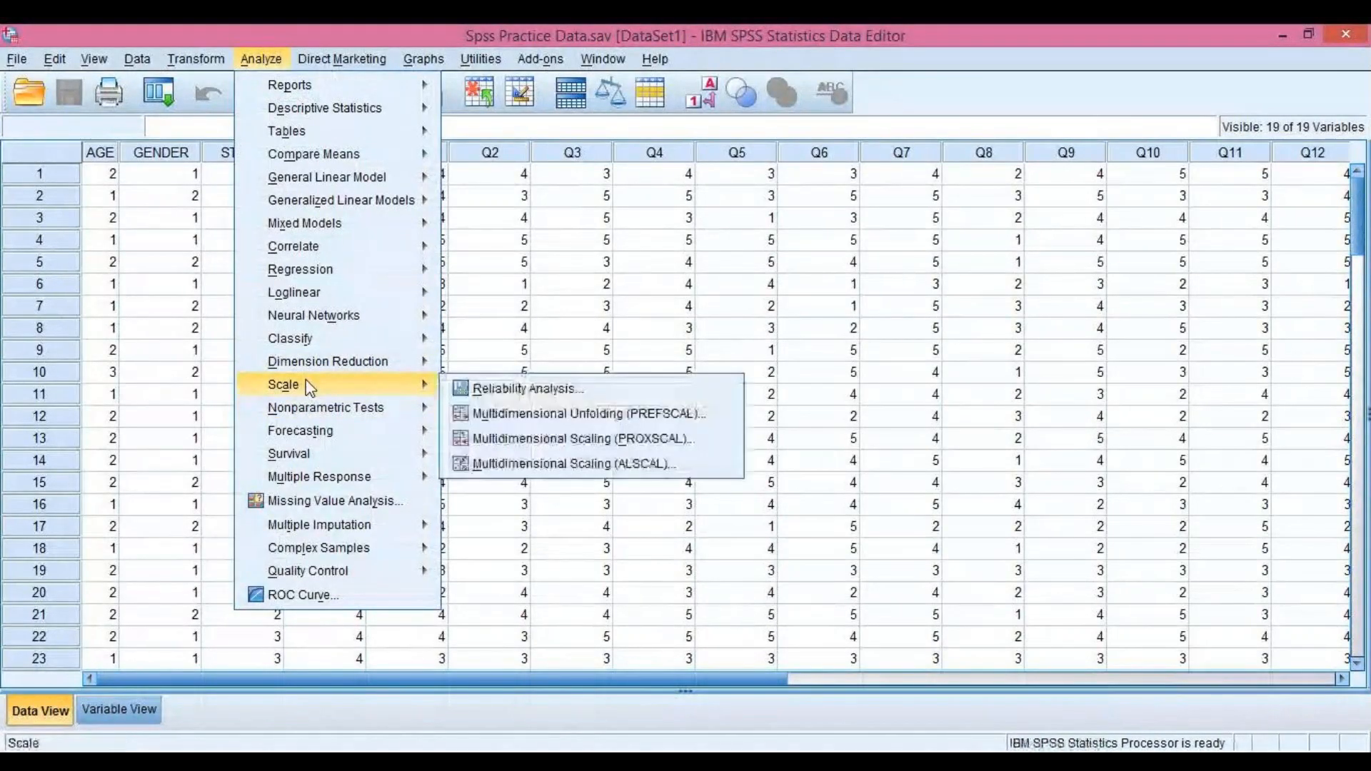
{"action": "left_click", "coordinate": [475, 386]}
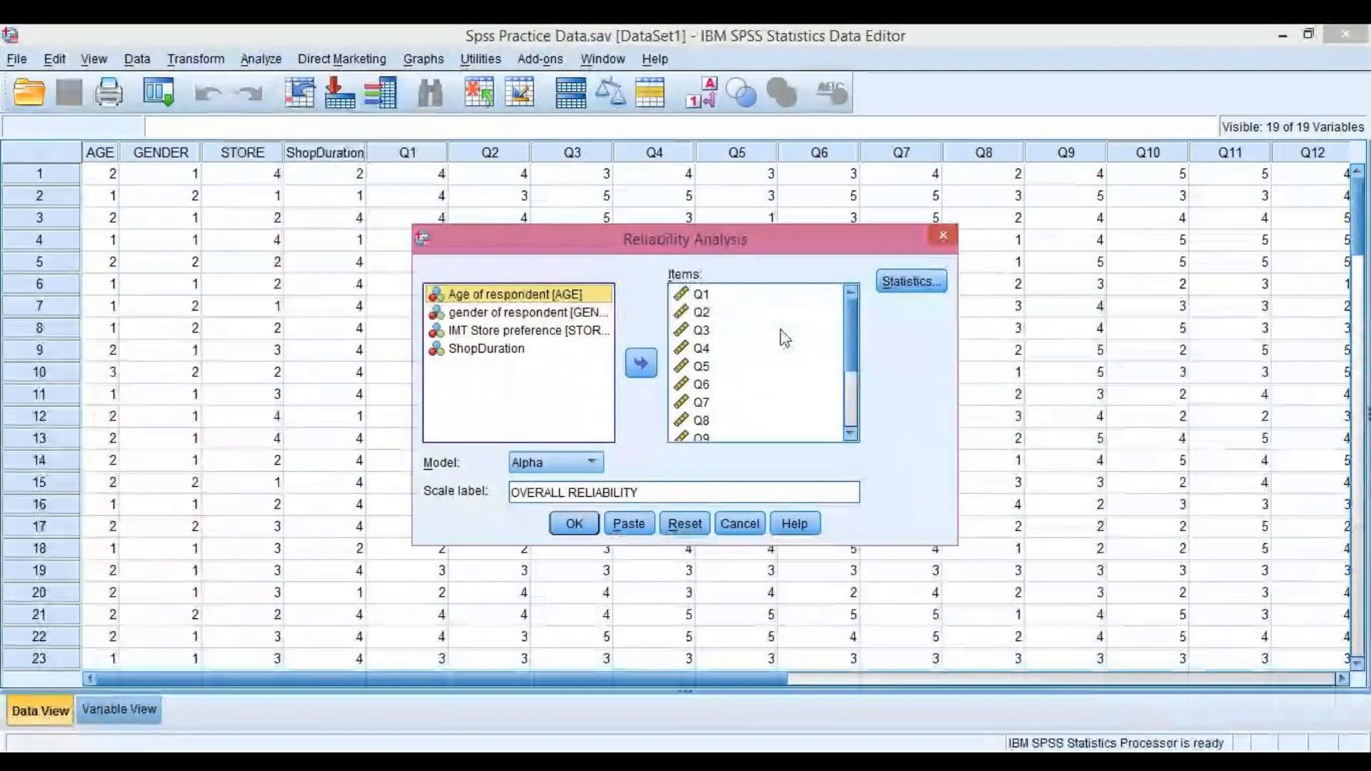
{"action": "left_click", "coordinate": [919, 280]}
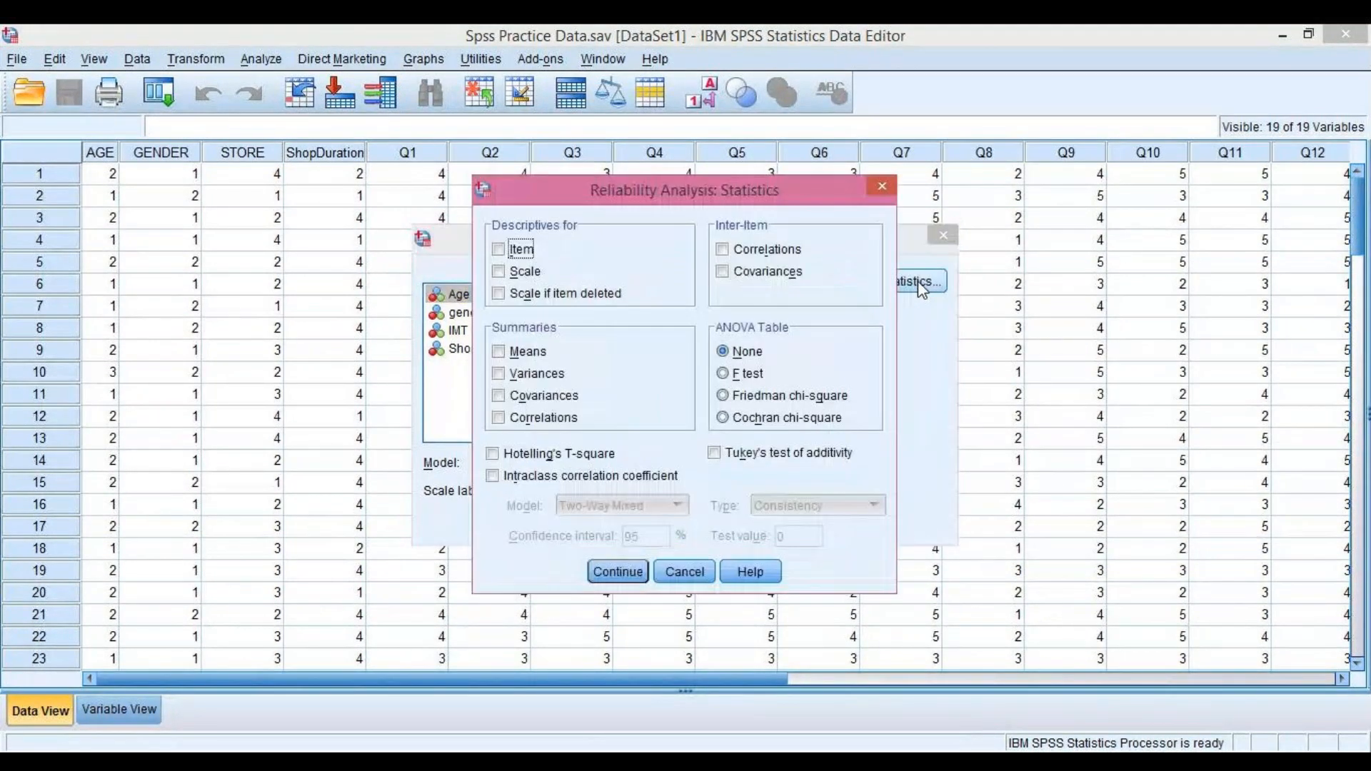
{"action": "left_click", "coordinate": [499, 293]}
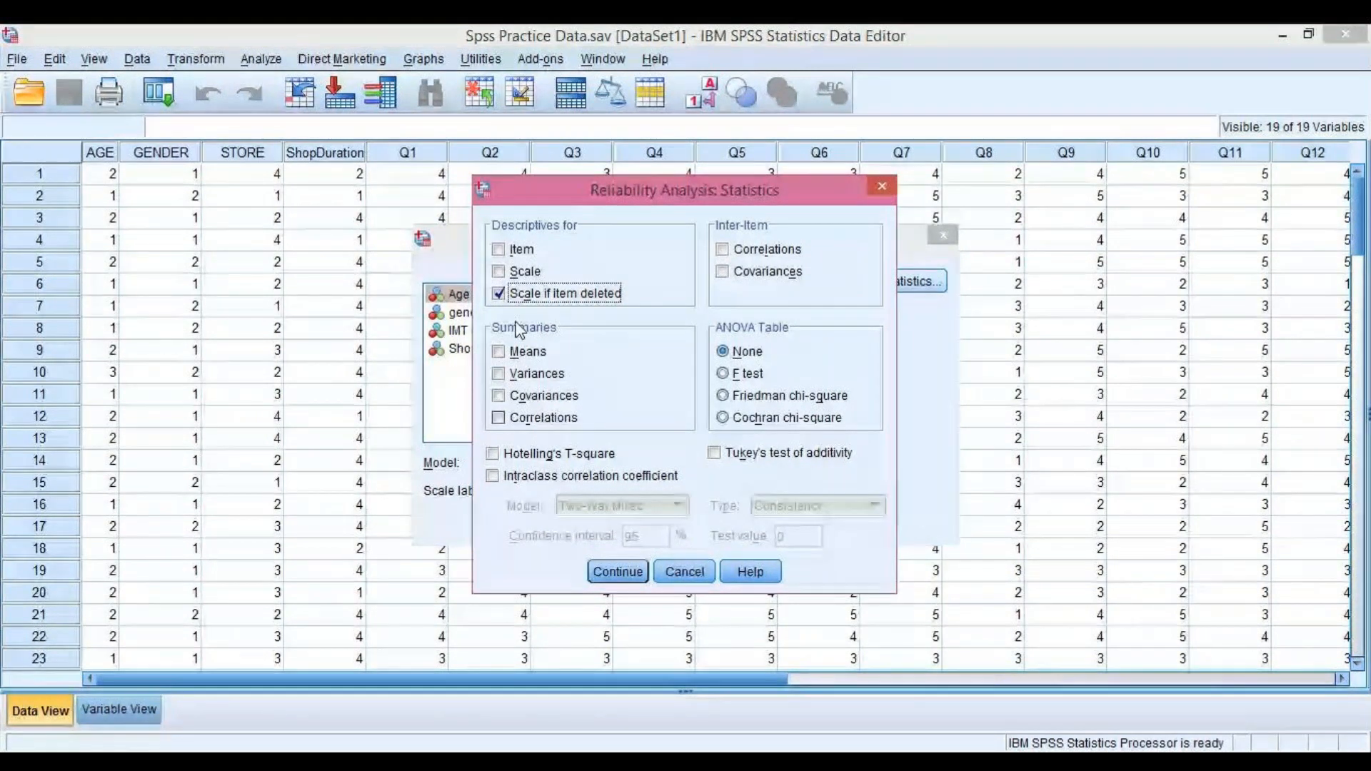
{"action": "left_click", "coordinate": [614, 574]}
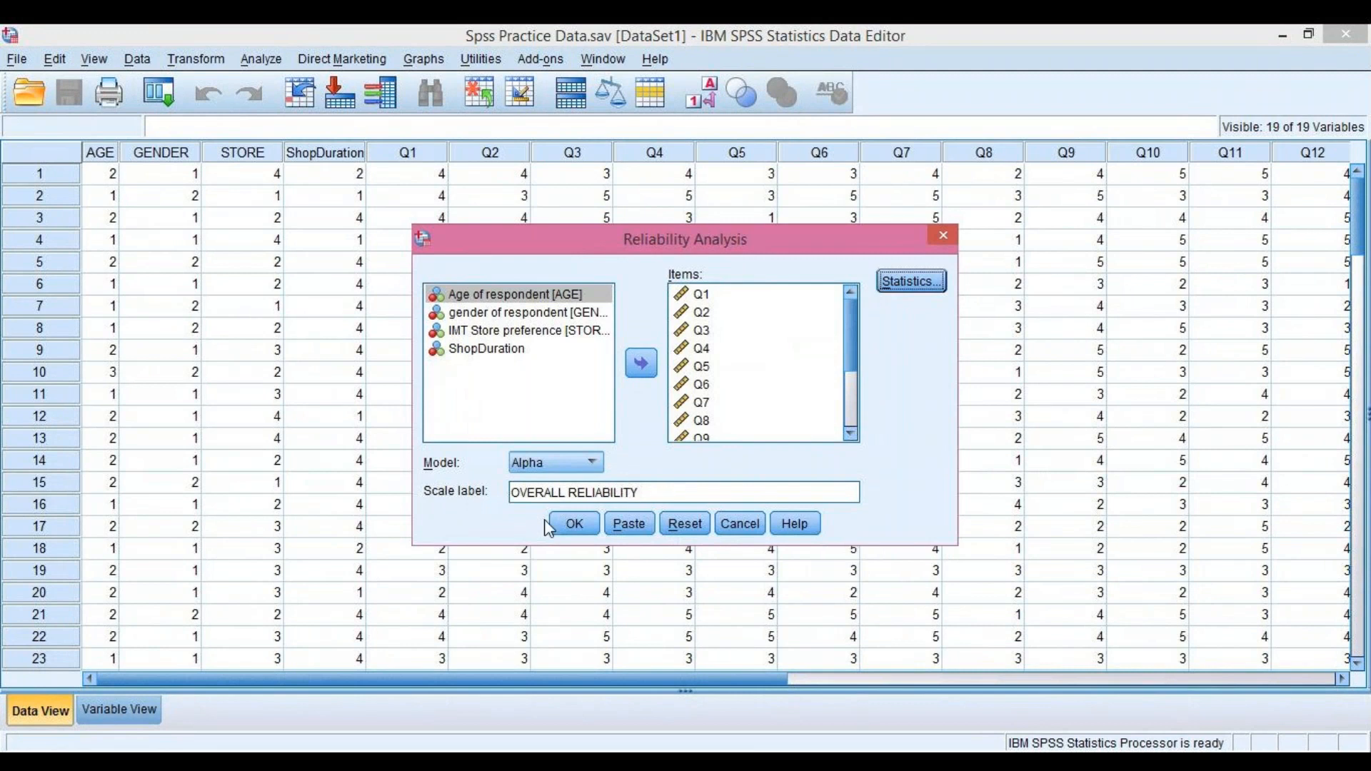
{"action": "left_click", "coordinate": [572, 528]}
{"action": "left_click", "coordinate": [574, 528]}
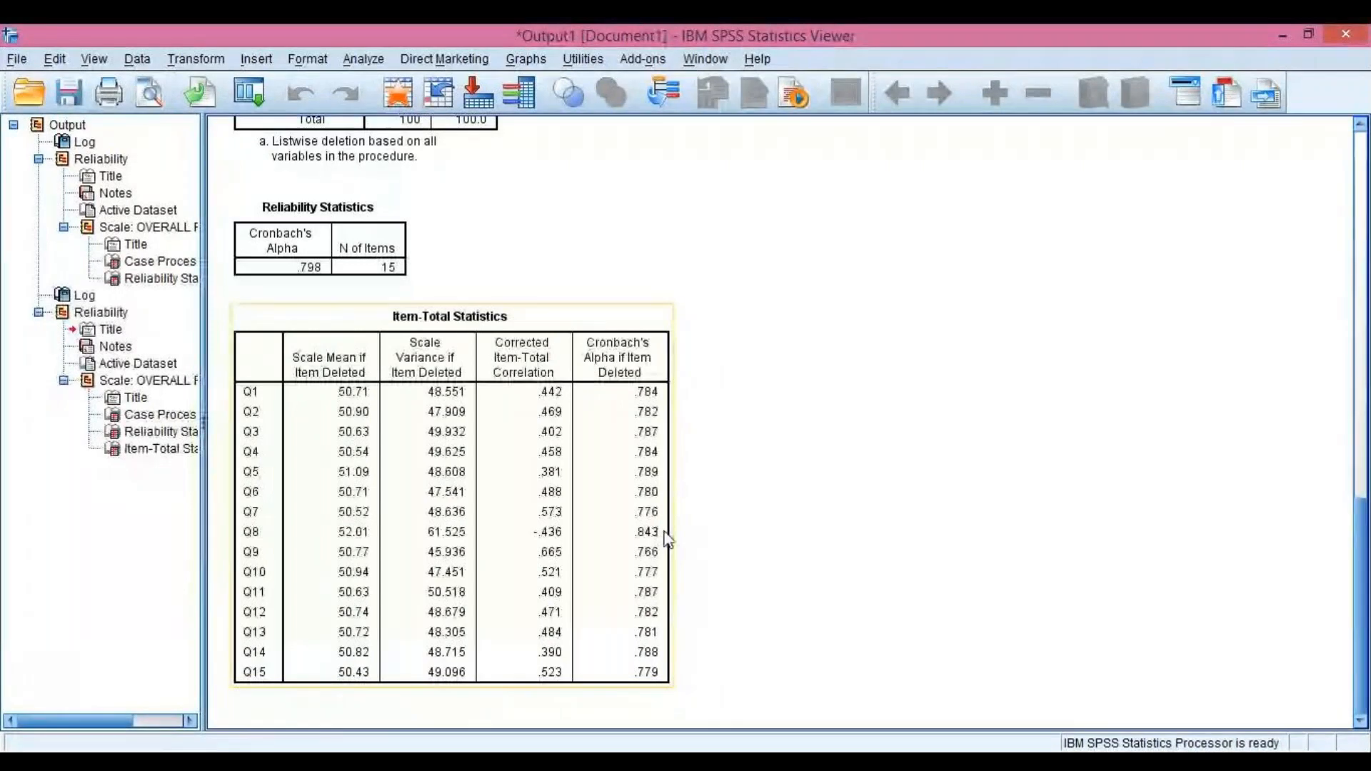
- Compare the overall Cronbach's alpha with each item's alpha if deleted in the Item-Total Statistics table
{"action": "left_click", "coordinate": [368, 245]}
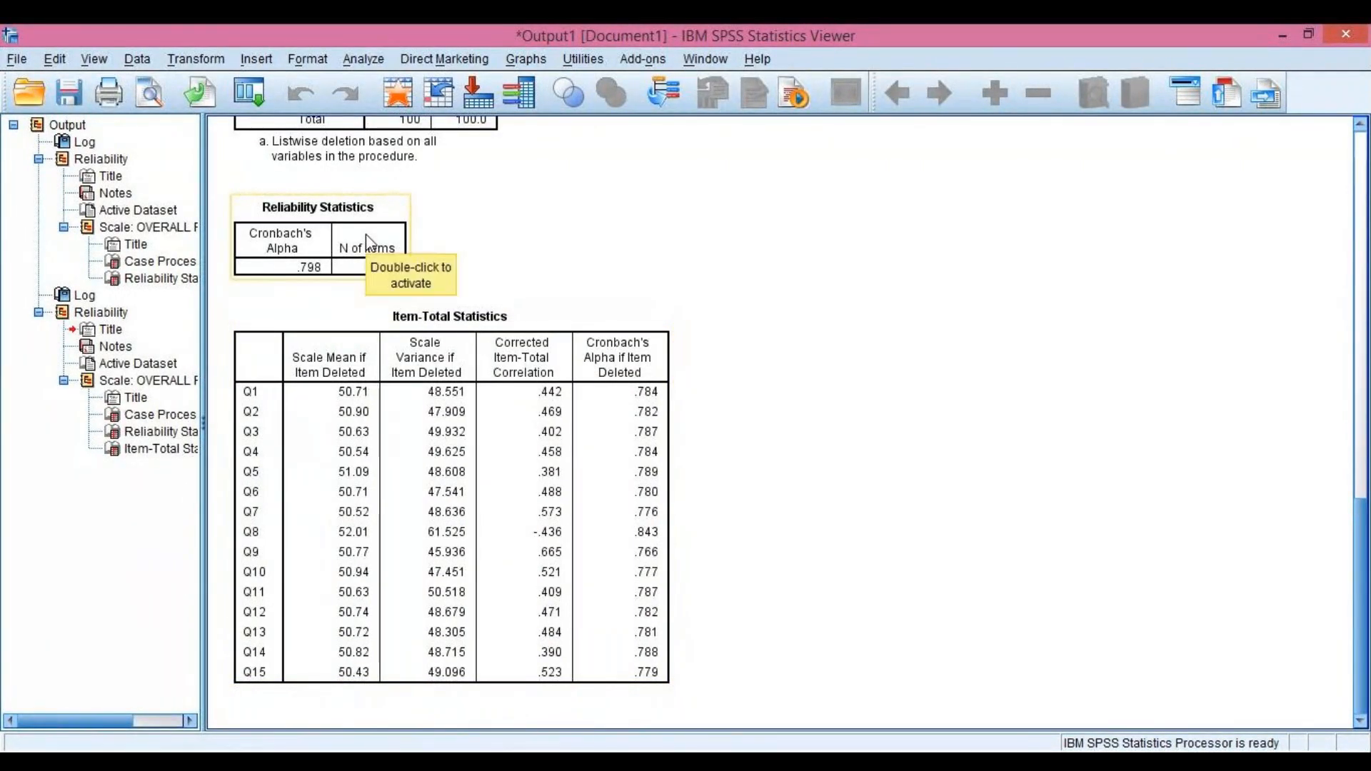
{"action": "left_click", "coordinate": [378, 325]}
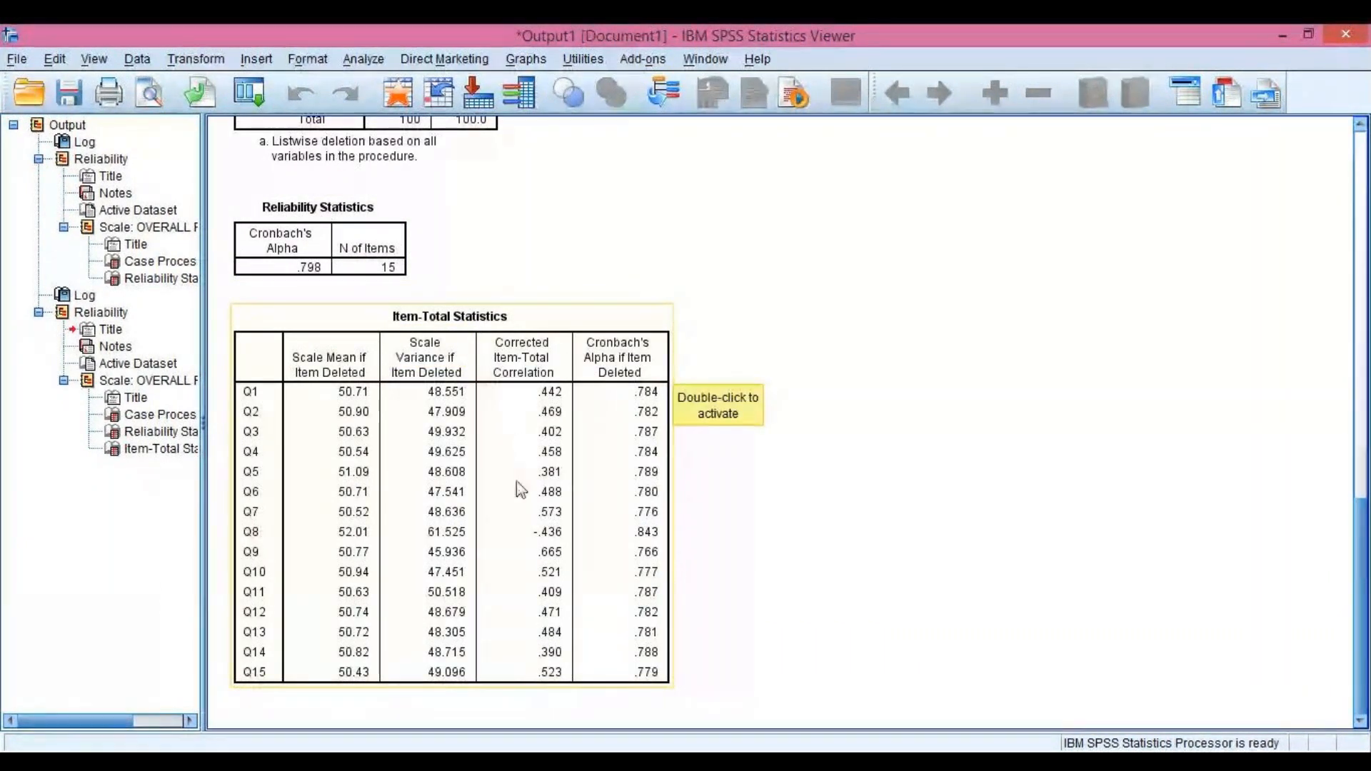
{"action": "left_click", "coordinate": [680, 418]}
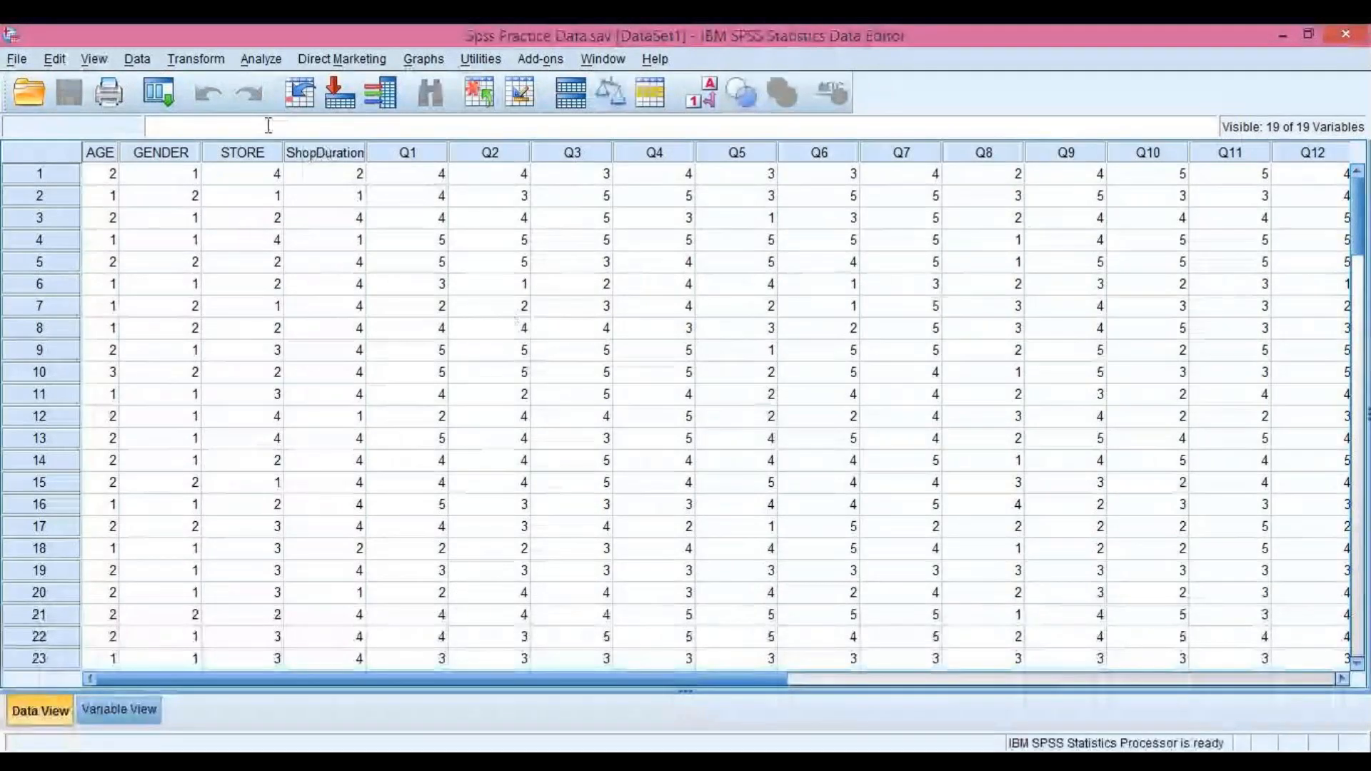
- Set up a Frequencies analysis in the practice data with age, gender, IMT Store preference and ShopDuration as the variables
{"action": "left_click", "coordinate": [280, 64]}
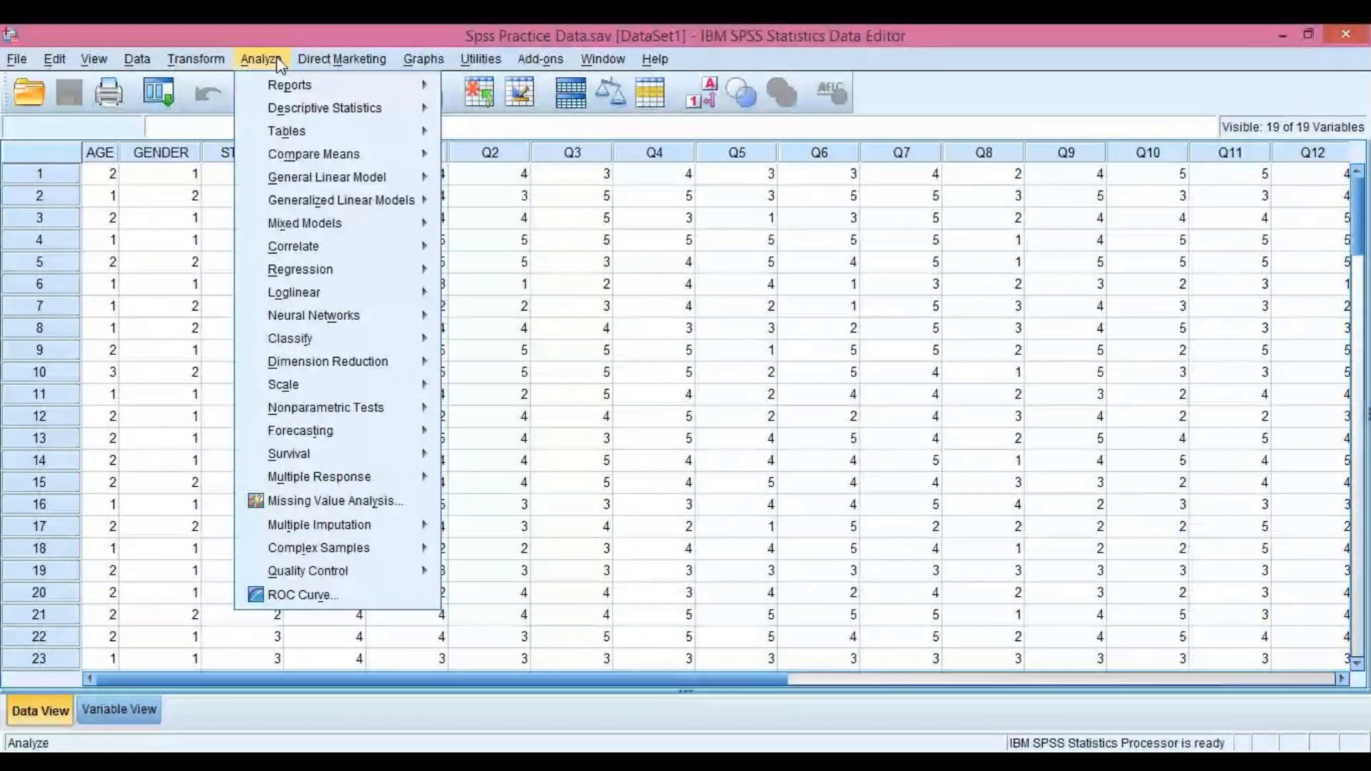
{"action": "mouse_move", "coordinate": [316, 116]}
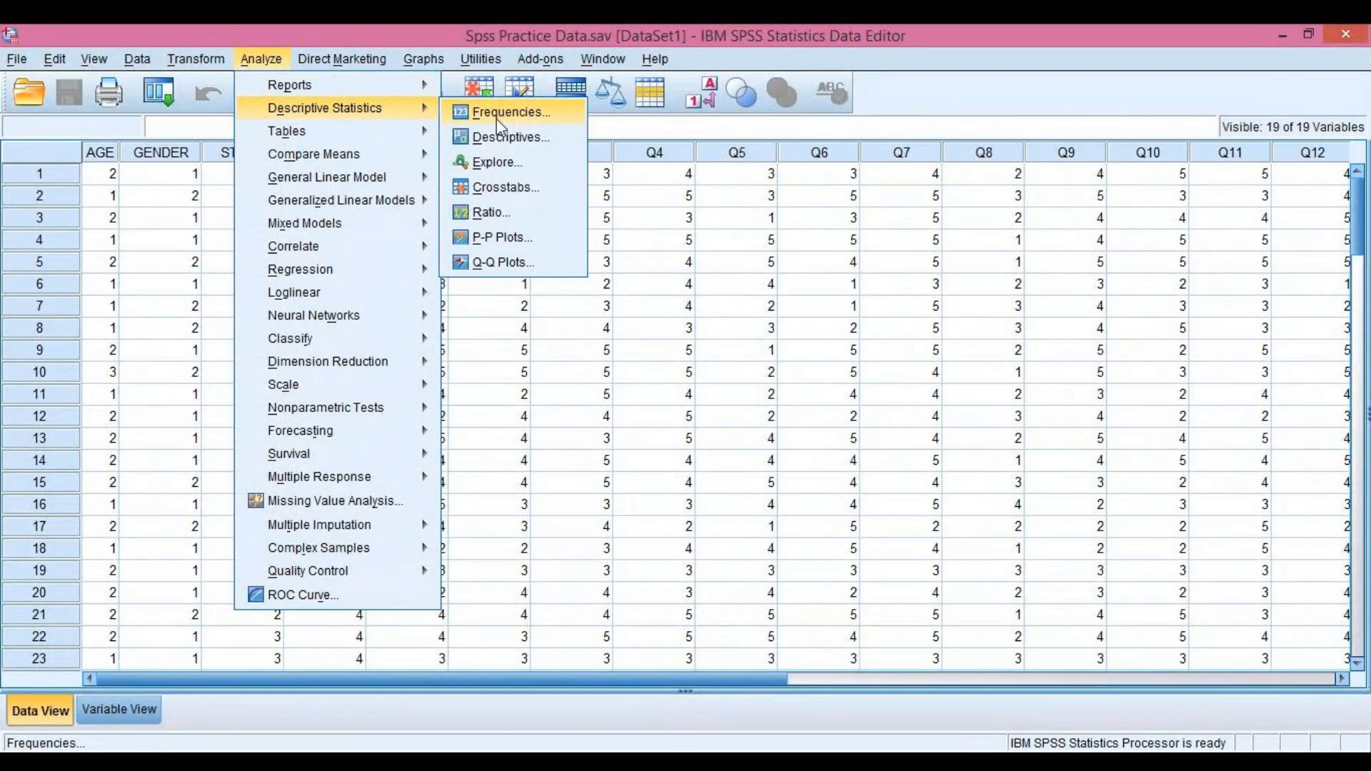
{"action": "left_click", "coordinate": [498, 122]}
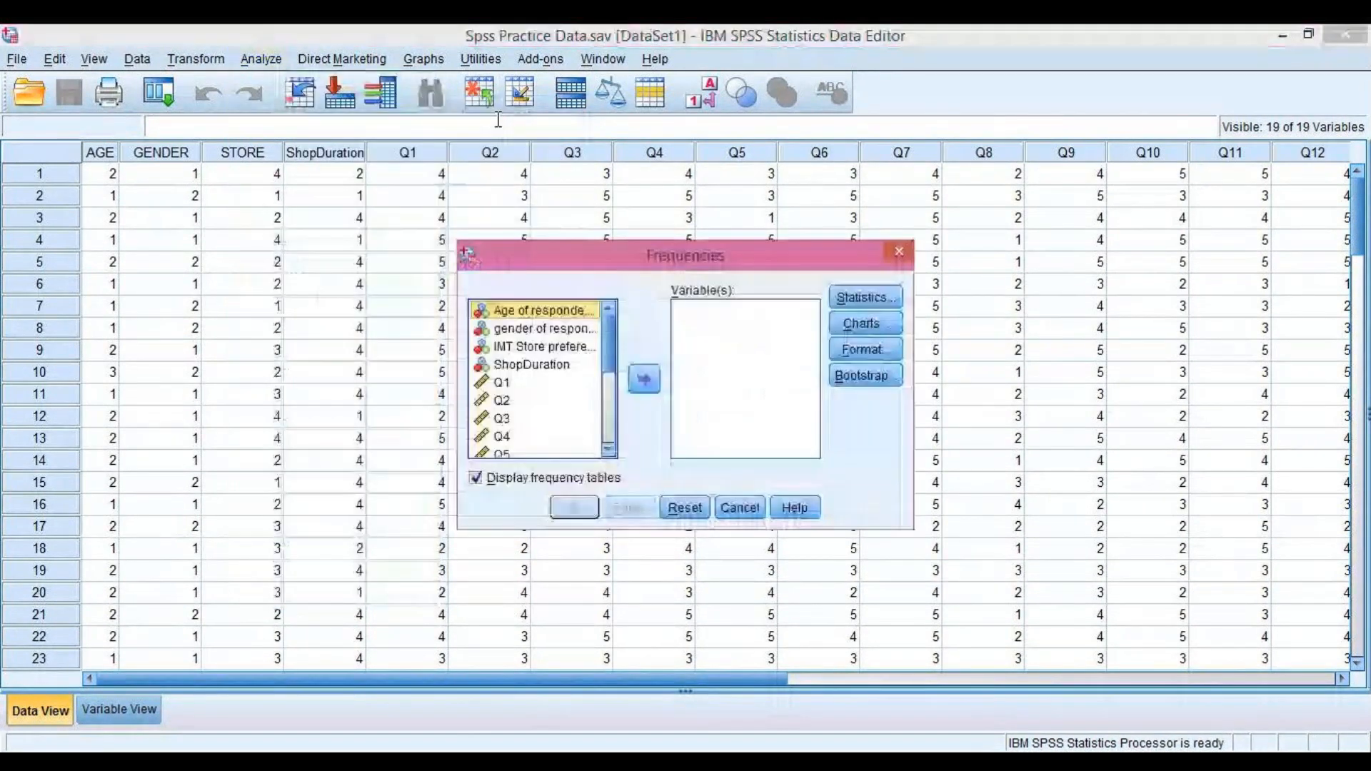
{"action": "left_click_drag", "start_coordinate": [632, 260], "coordinate": [594, 126]}
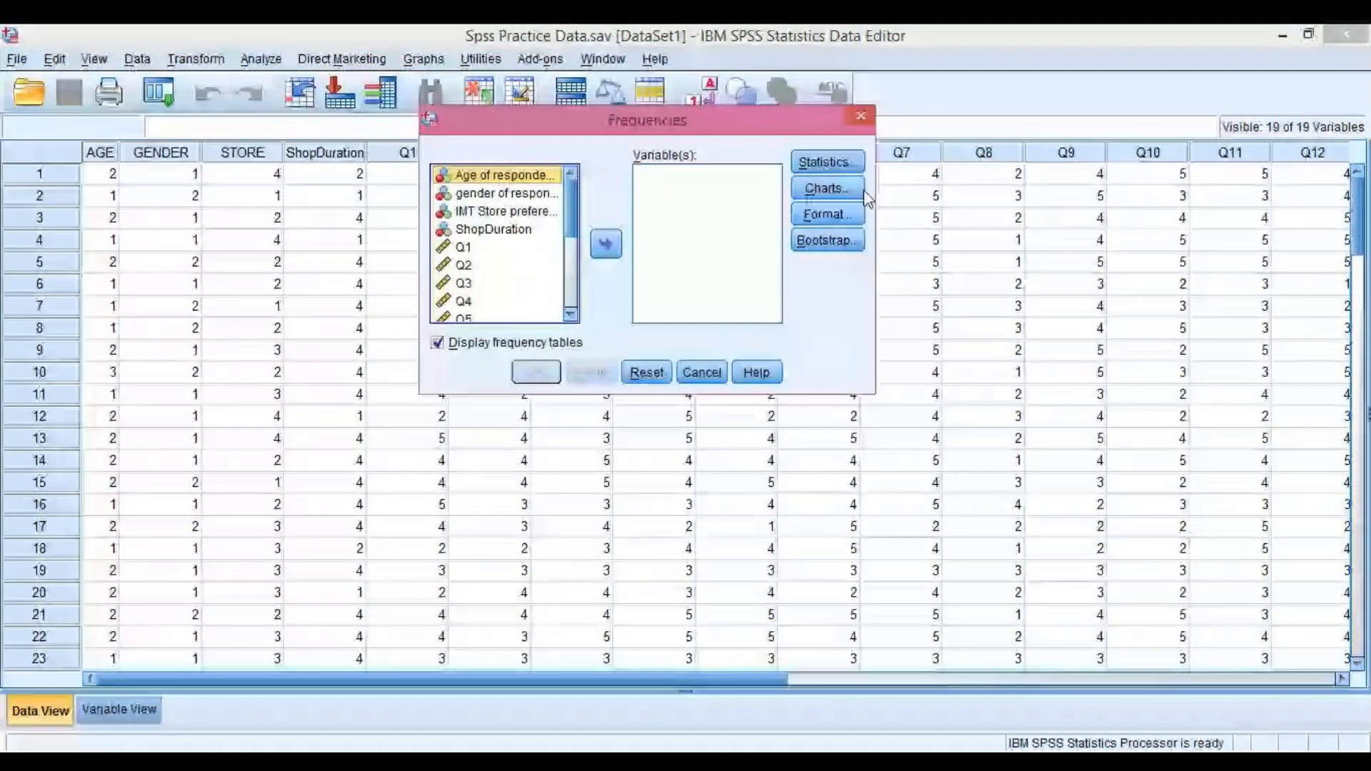
{"action": "left_click", "coordinate": [541, 213], "text": "shift"}
{"action": "key", "text": "shift+Down"}
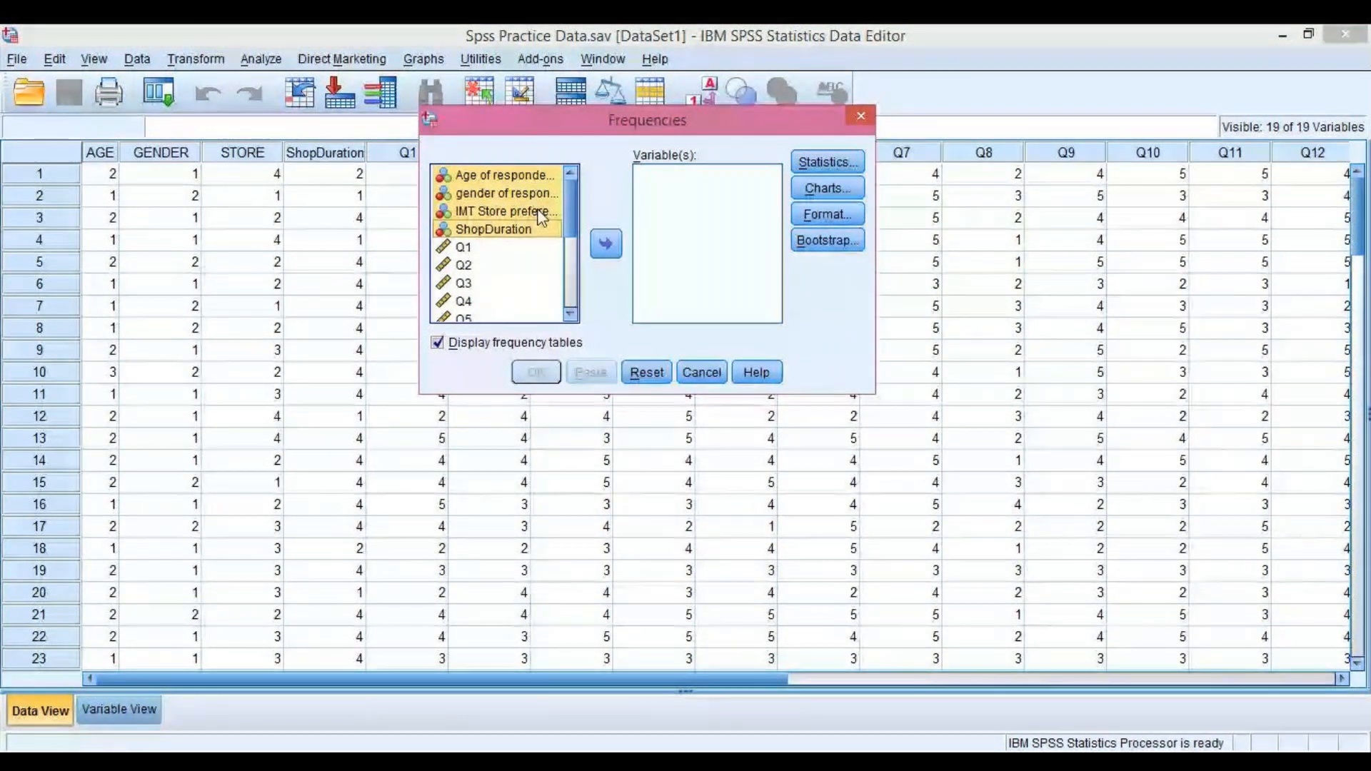
{"action": "left_click", "coordinate": [605, 246]}
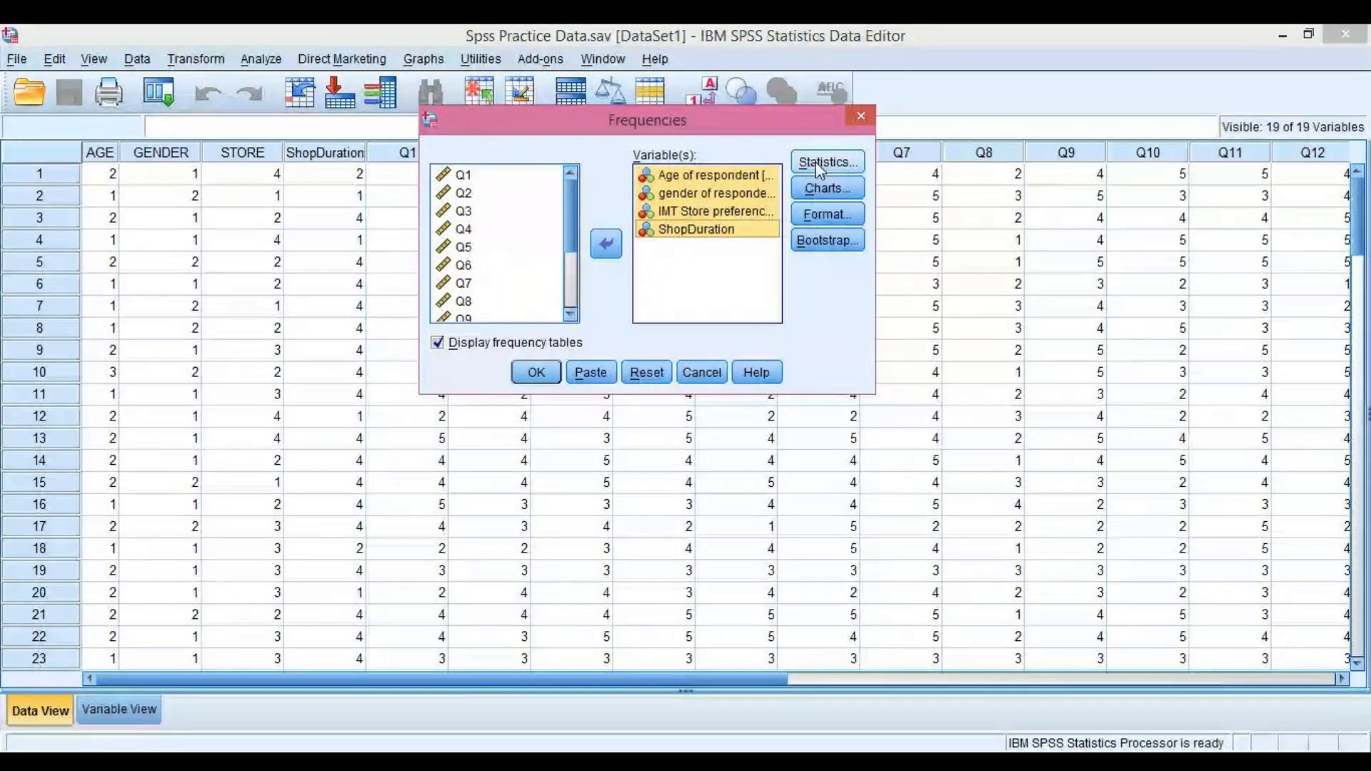
- Add bar charts with frequencies as the chart values to the Frequencies analysis
{"action": "left_click", "coordinate": [854, 199]}
{"action": "left_click", "coordinate": [568, 207]}
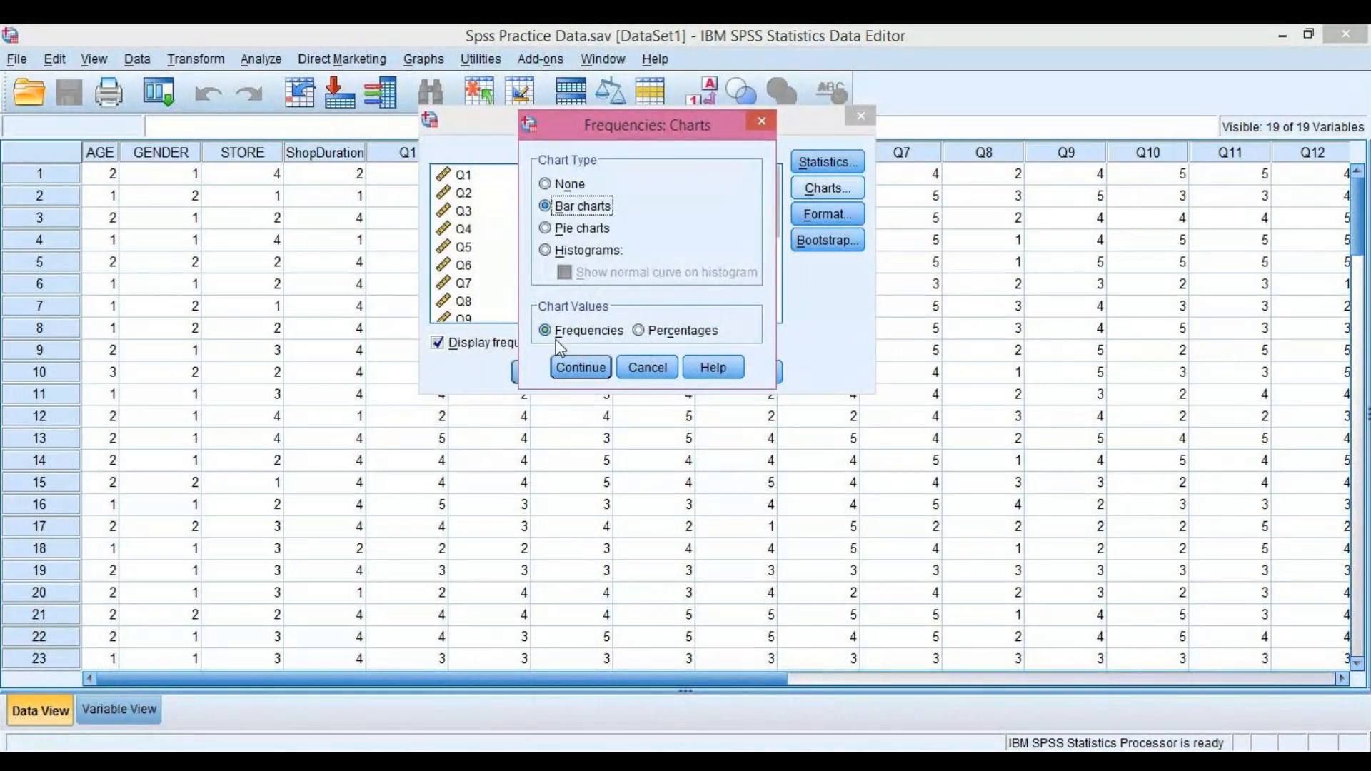
{"action": "left_click", "coordinate": [634, 331]}
{"action": "left_click", "coordinate": [616, 333]}
{"action": "left_click", "coordinate": [592, 371]}
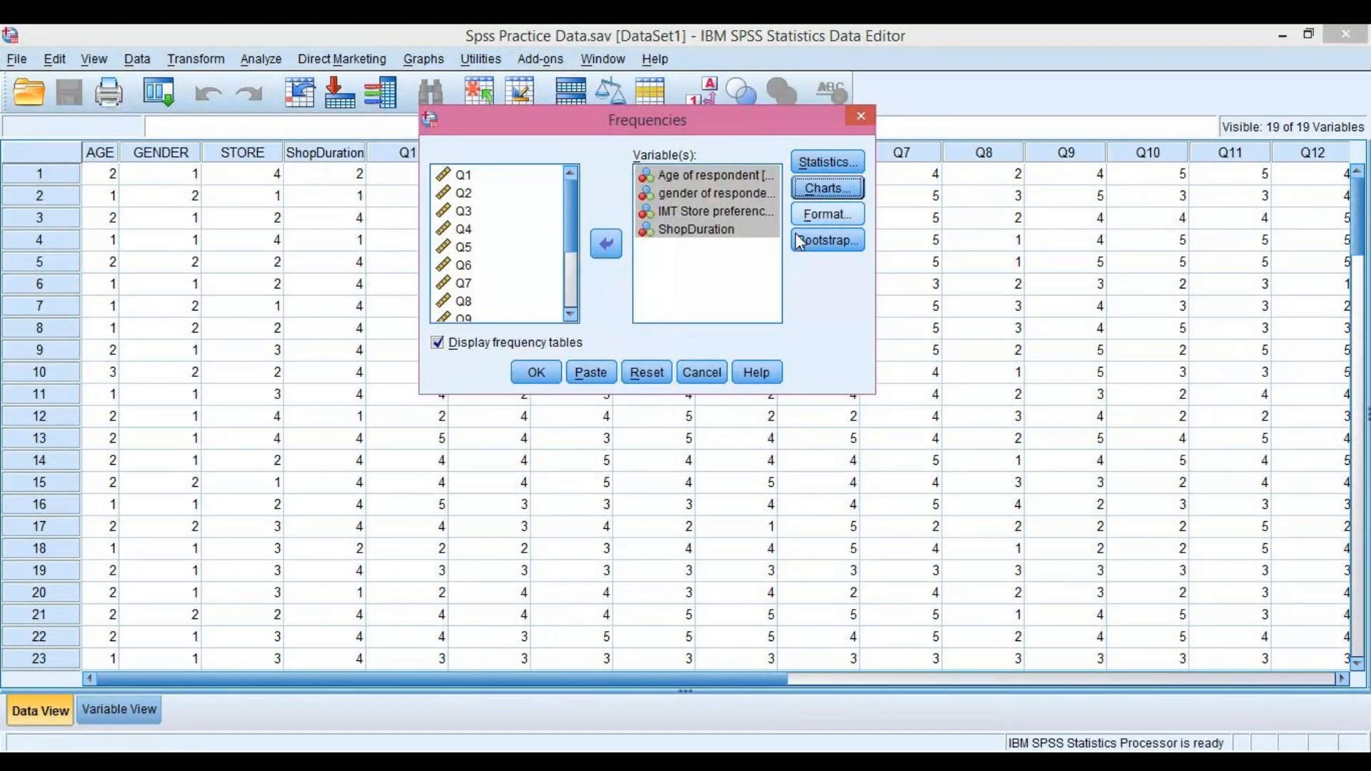
- Review the percentile, central tendency, dispersion and distribution statistics available for the Frequencies analysis
{"action": "left_click", "coordinate": [825, 160]}
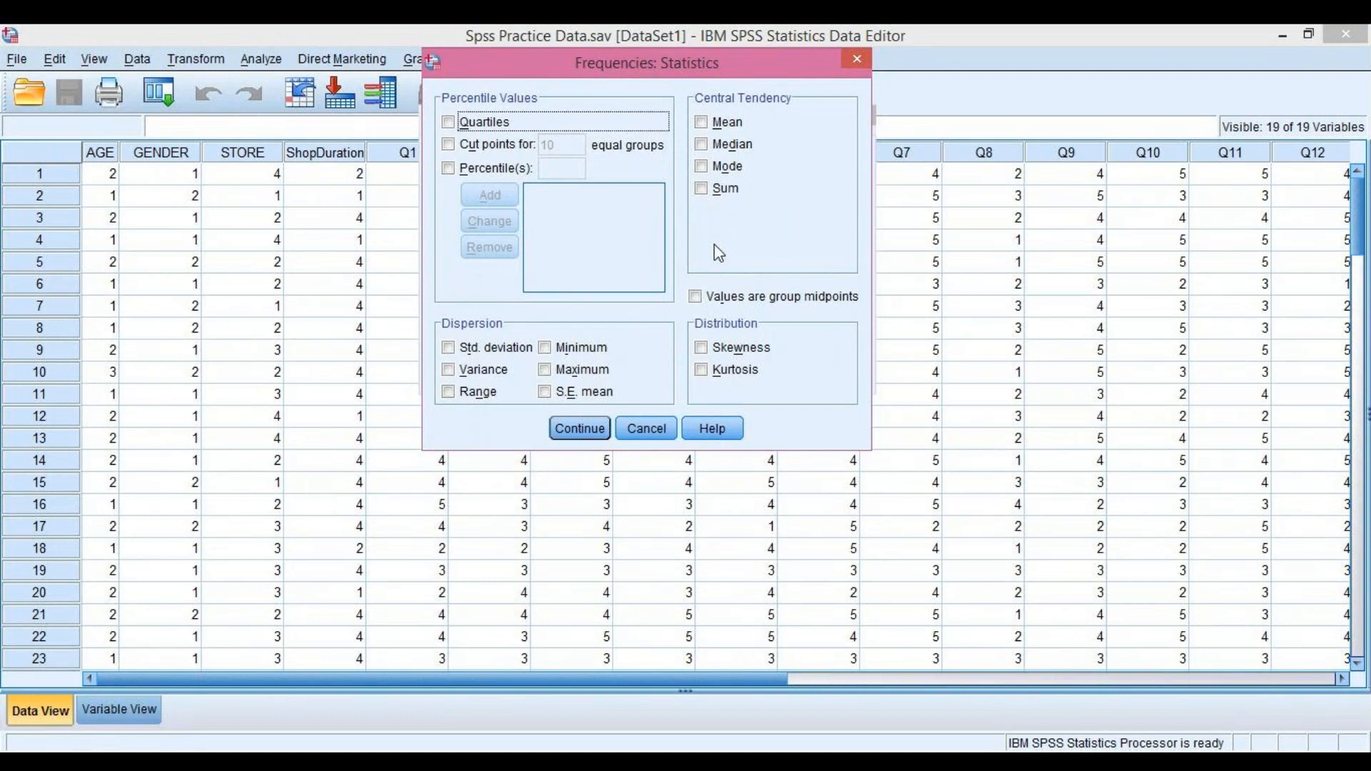
{"action": "left_click", "coordinate": [857, 60]}
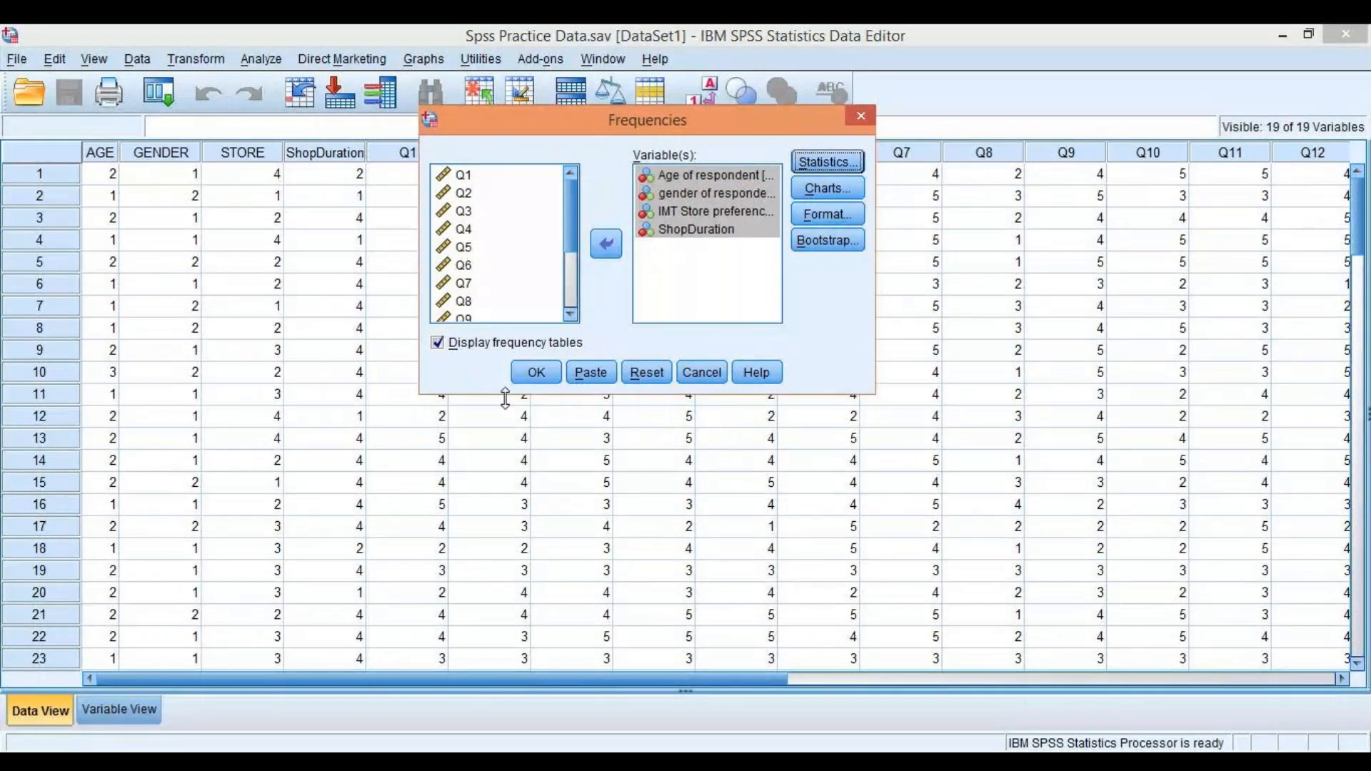
{"action": "left_click", "coordinate": [823, 163]}
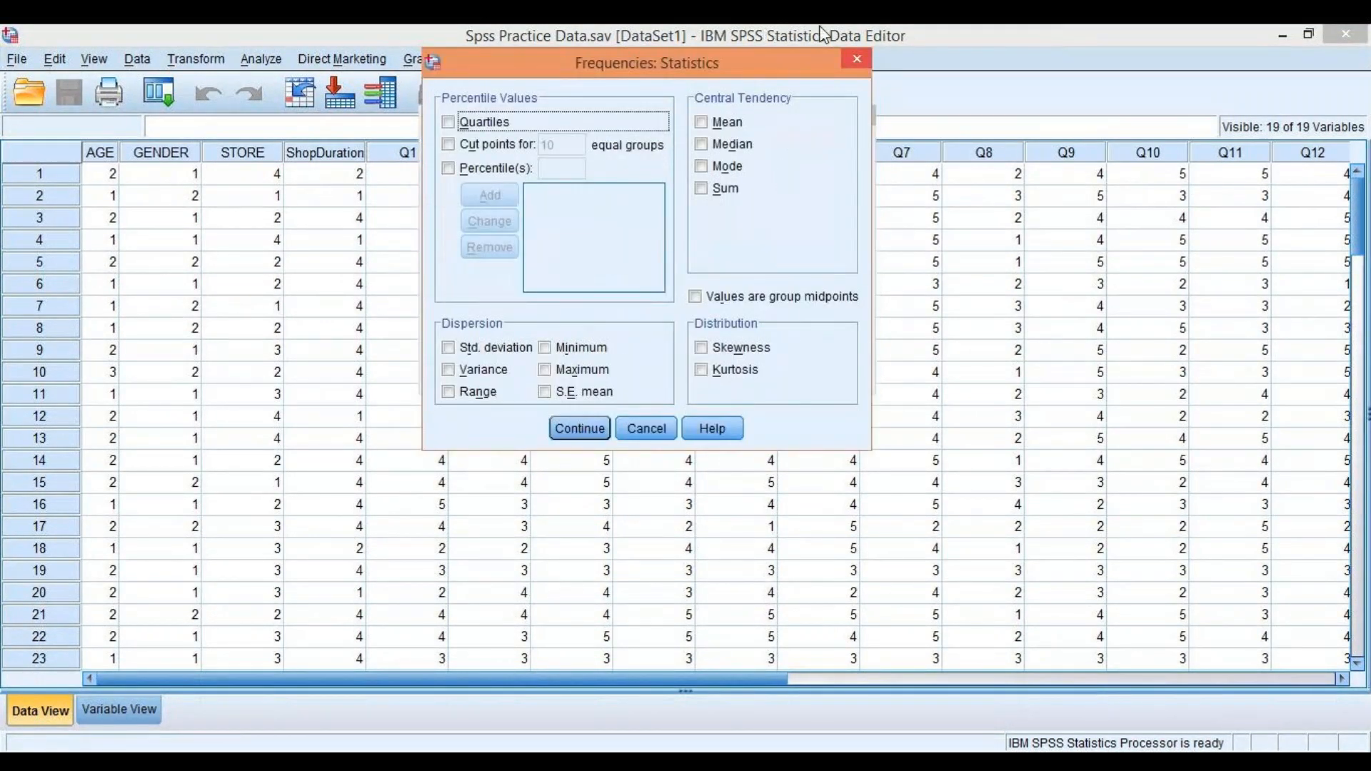
{"action": "left_click", "coordinate": [858, 61]}
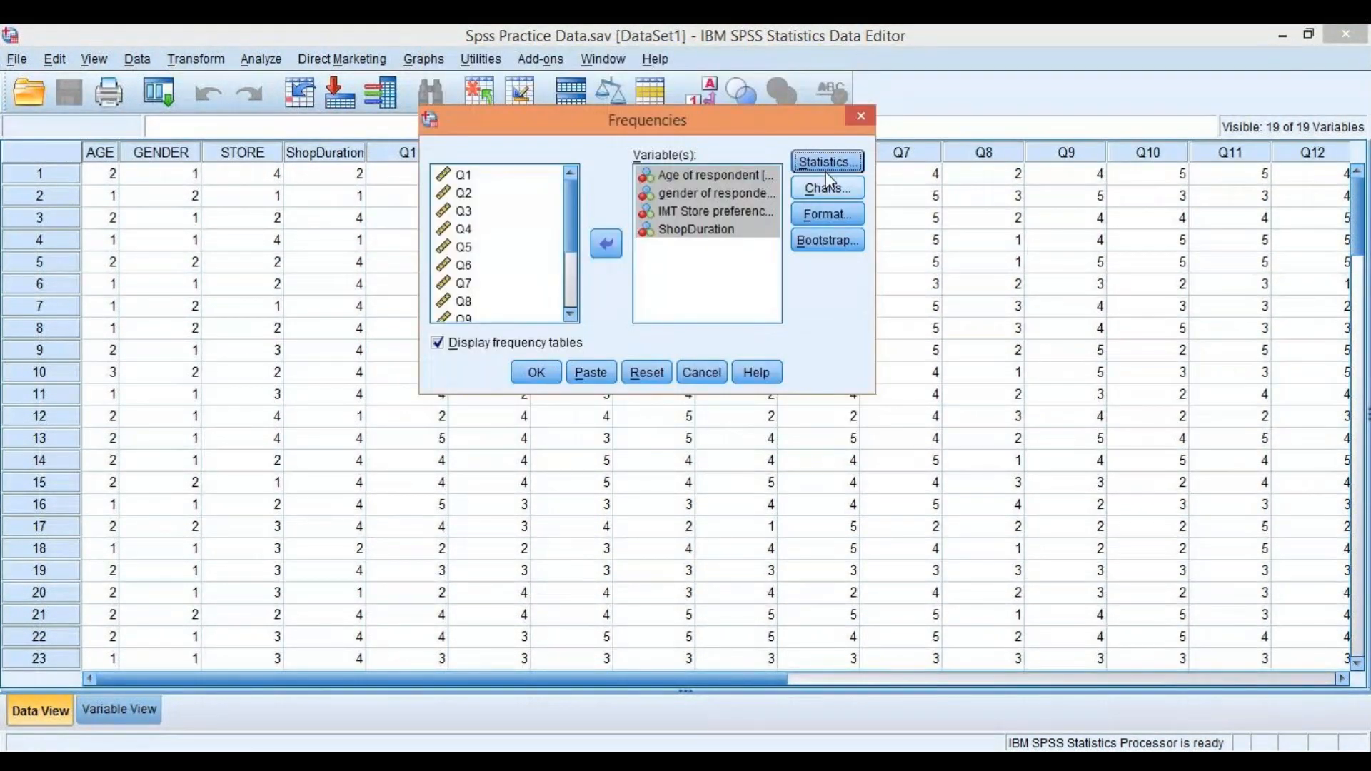
- Recheck the bar chart settings and run the Frequencies analysis
{"action": "left_click", "coordinate": [837, 200]}
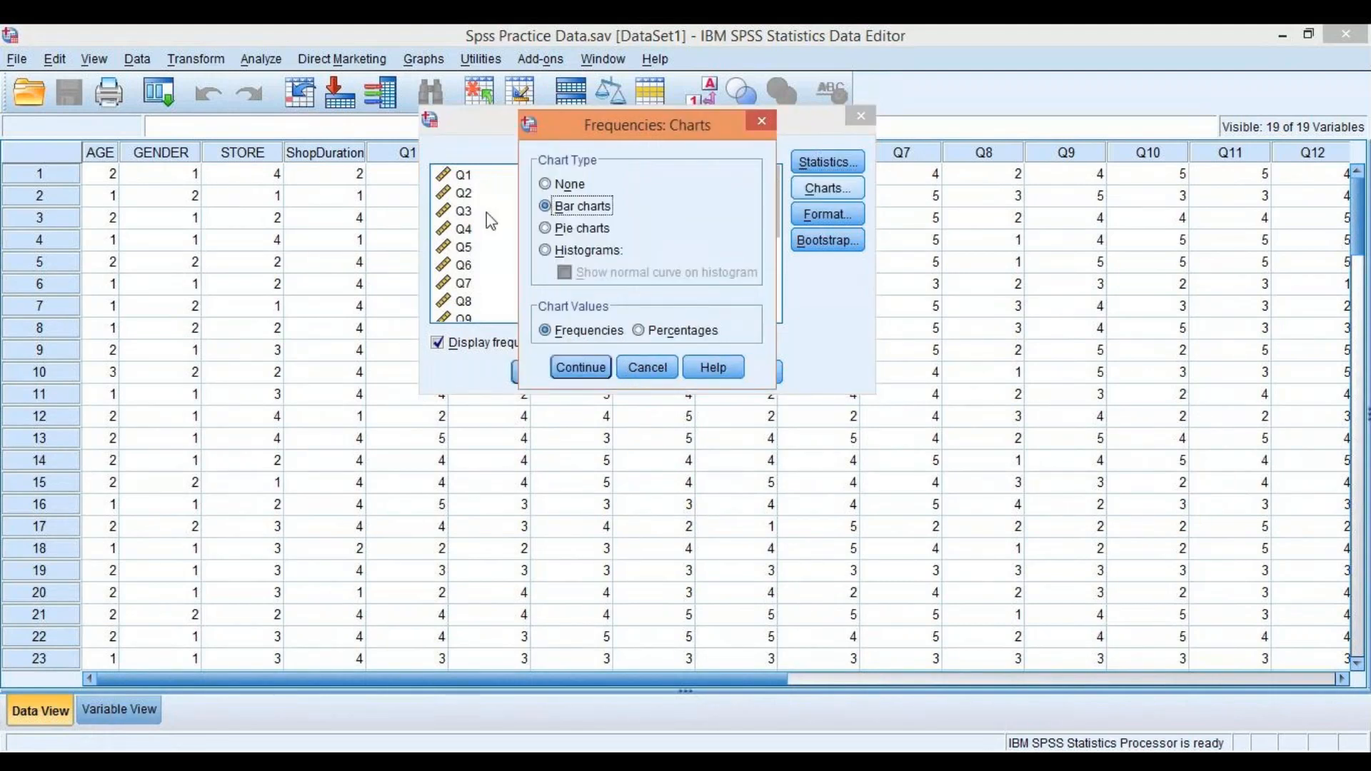
{"action": "left_click", "coordinate": [603, 369]}
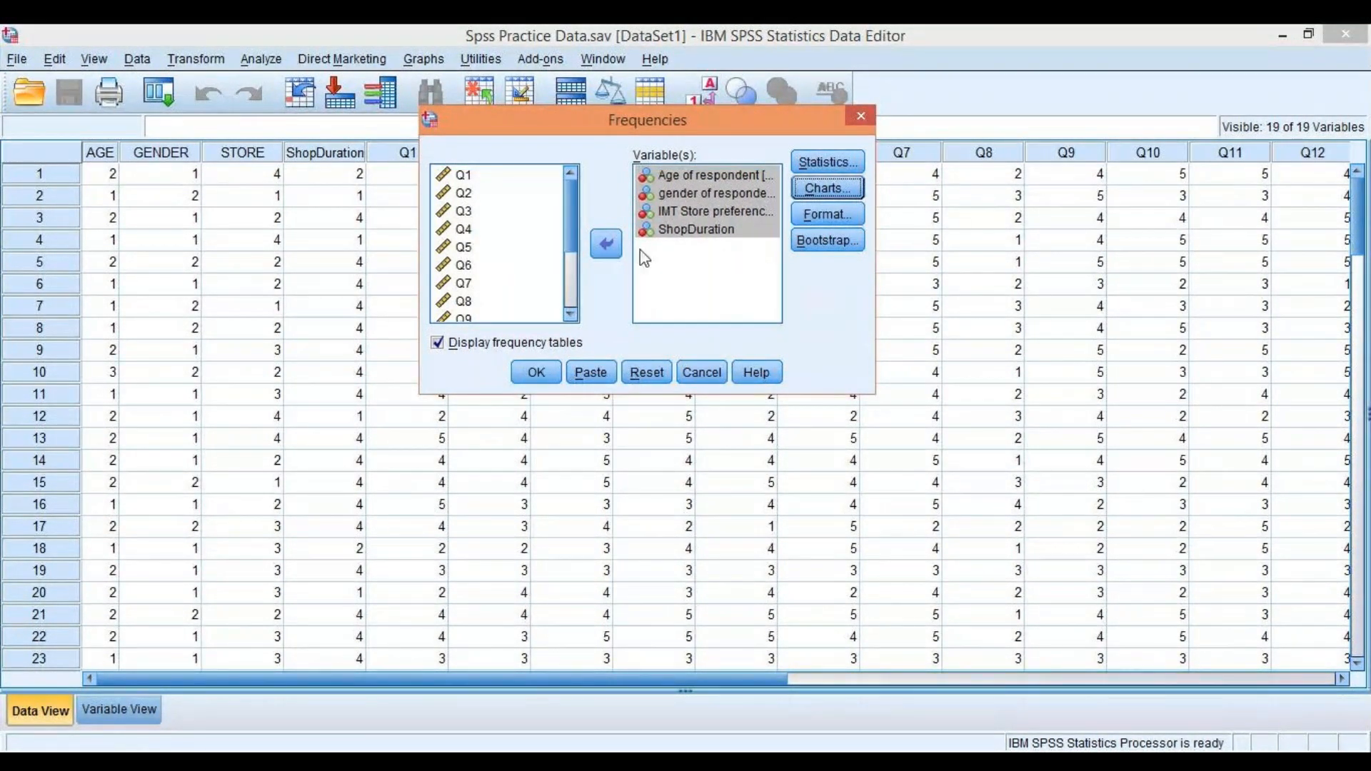
{"action": "left_click", "coordinate": [545, 373]}
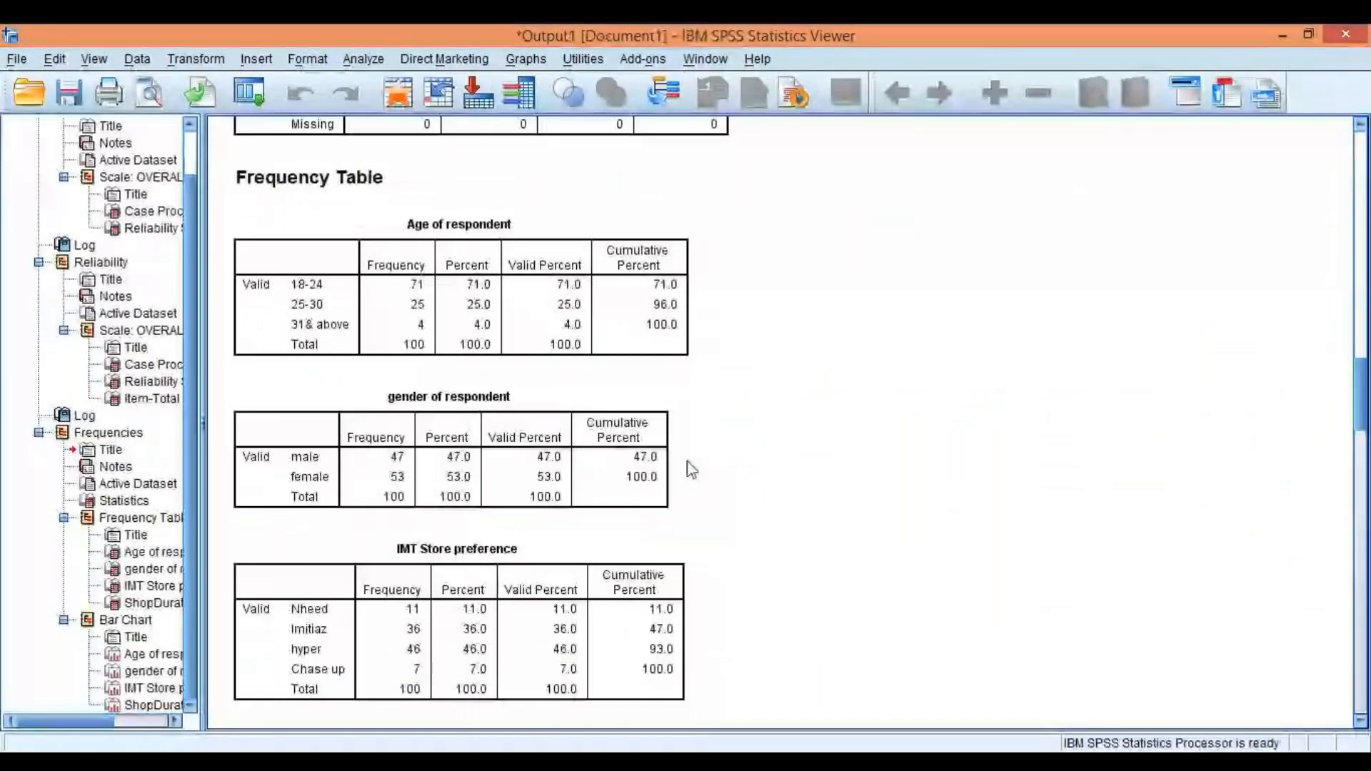
- Examine the Statistics summary and the frequency tables for age, gender, IMT Store preference and ShopDuration
{"action": "scroll", "coordinate": [682, 444], "scroll_direction": "up", "scroll_amount": 5}
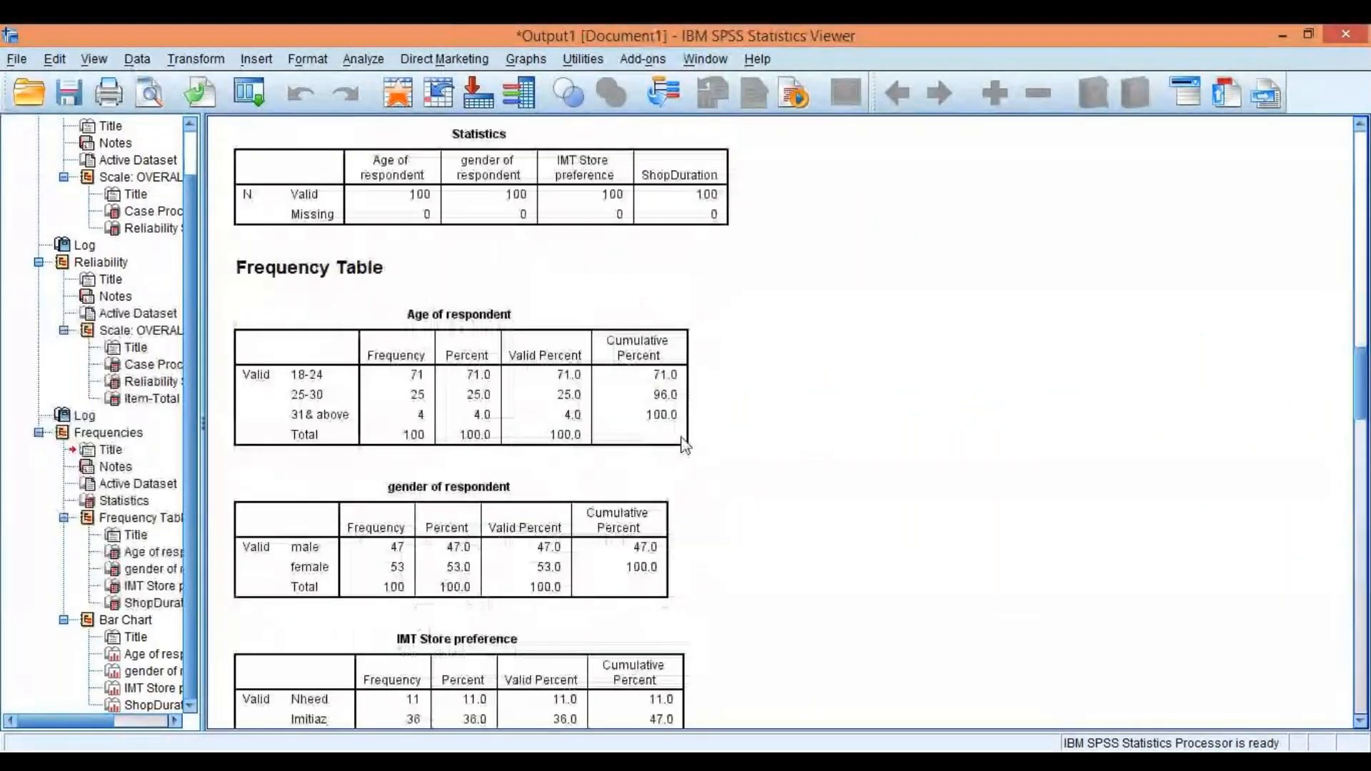
{"action": "left_click", "coordinate": [515, 278]}
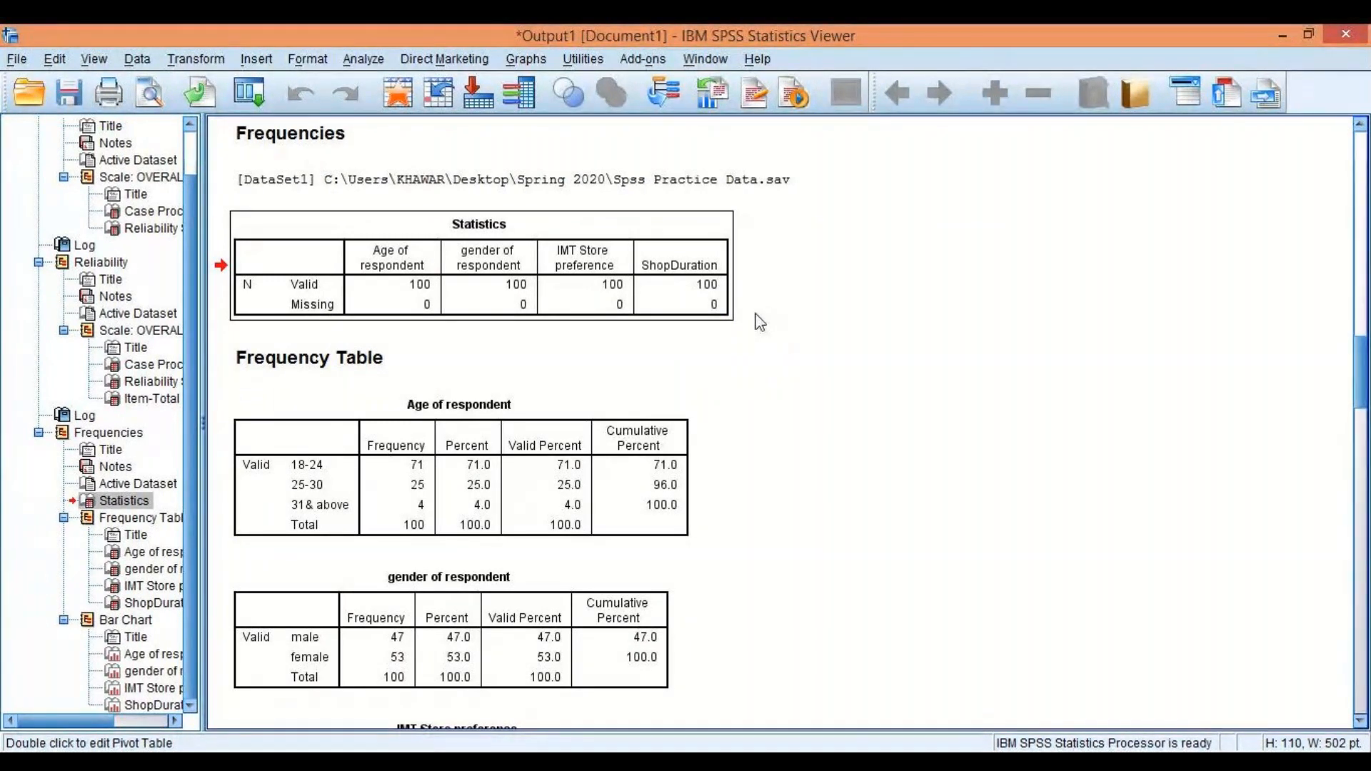
{"action": "scroll", "coordinate": [745, 367], "scroll_direction": "down", "scroll_amount": 3}
{"action": "left_click", "coordinate": [606, 336]}
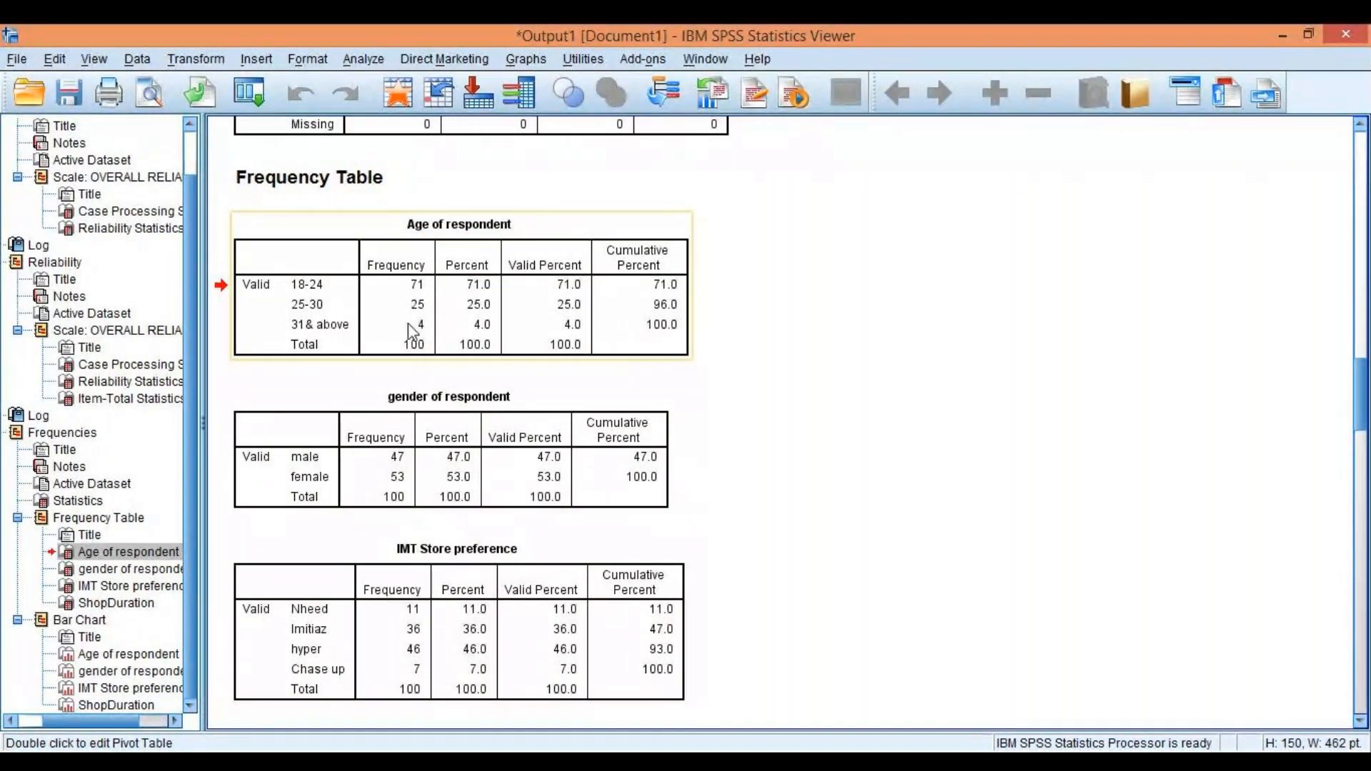
{"action": "scroll", "coordinate": [643, 406], "scroll_direction": "down", "scroll_amount": 3}
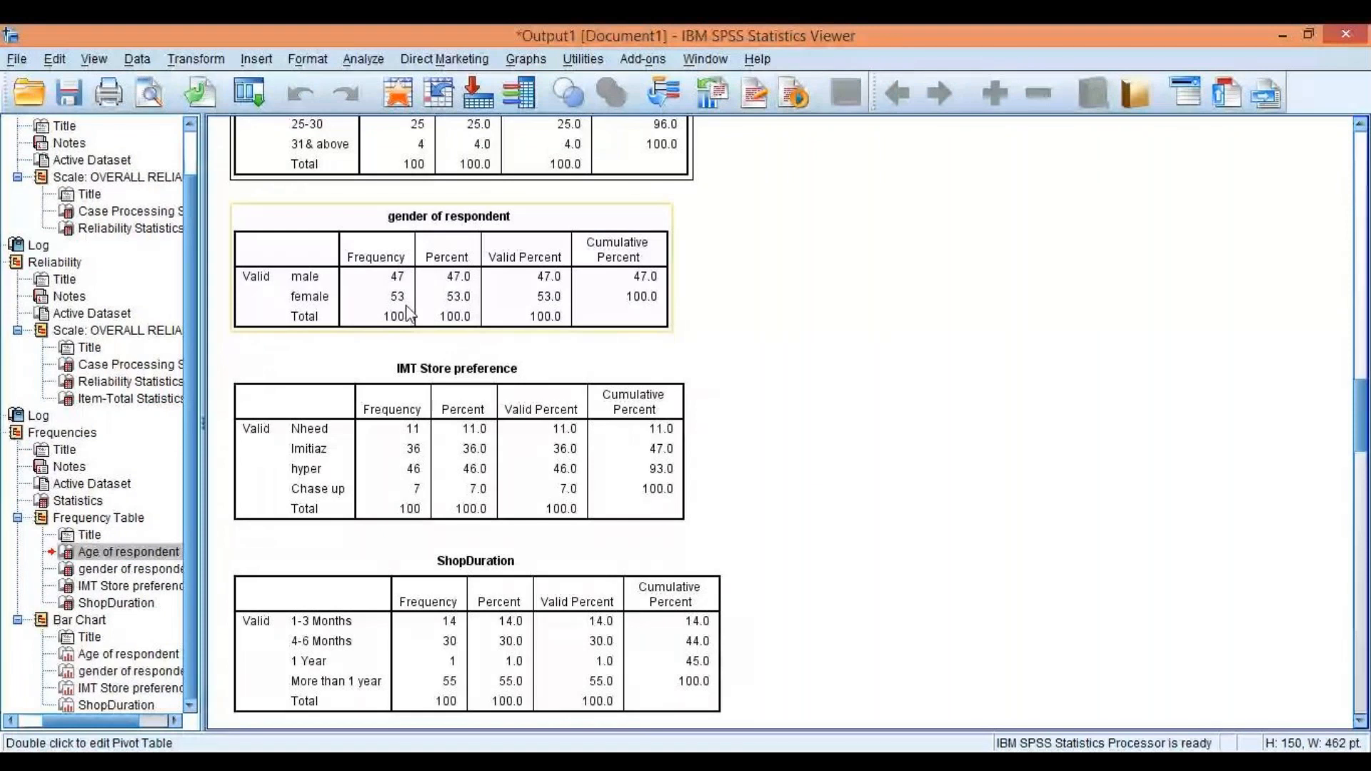
{"action": "scroll", "coordinate": [407, 317], "scroll_direction": "down", "scroll_amount": 1}
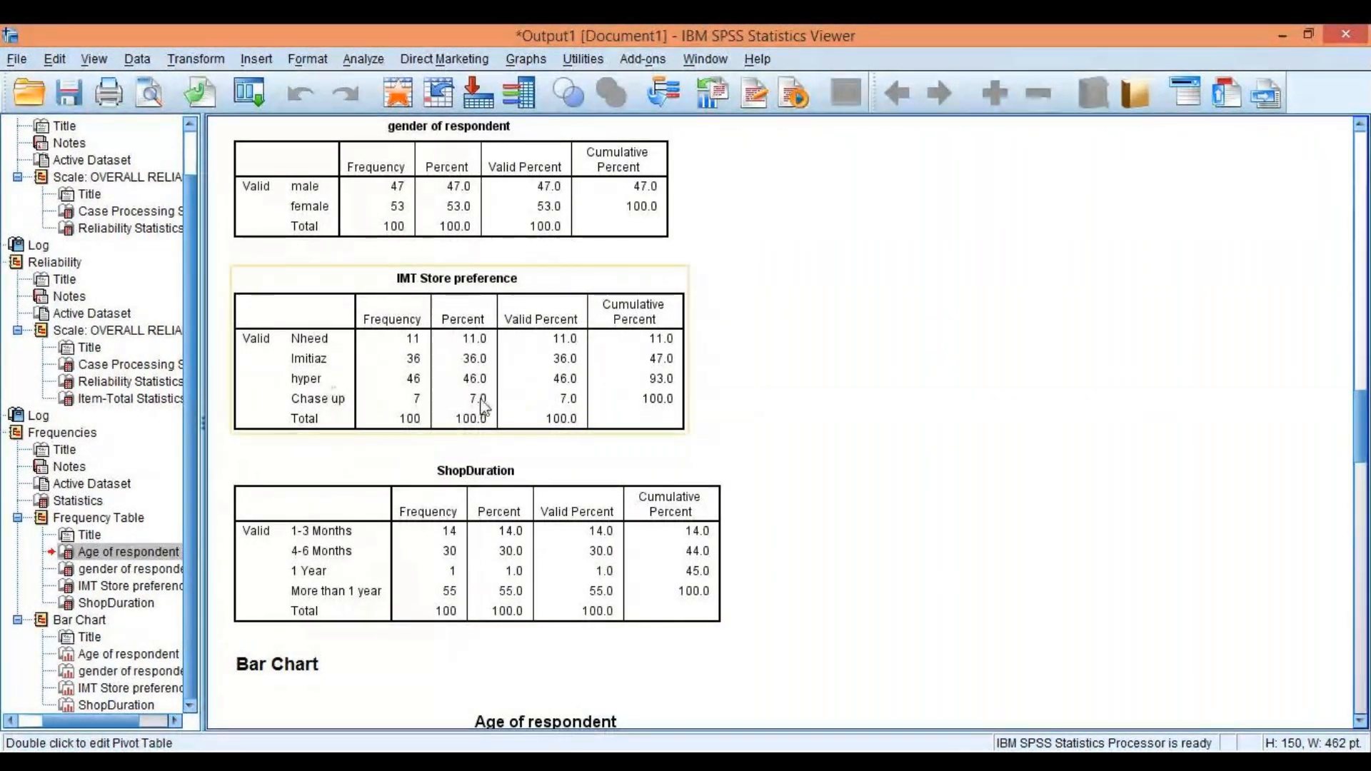
{"action": "scroll", "coordinate": [418, 407], "scroll_direction": "down", "scroll_amount": 5}
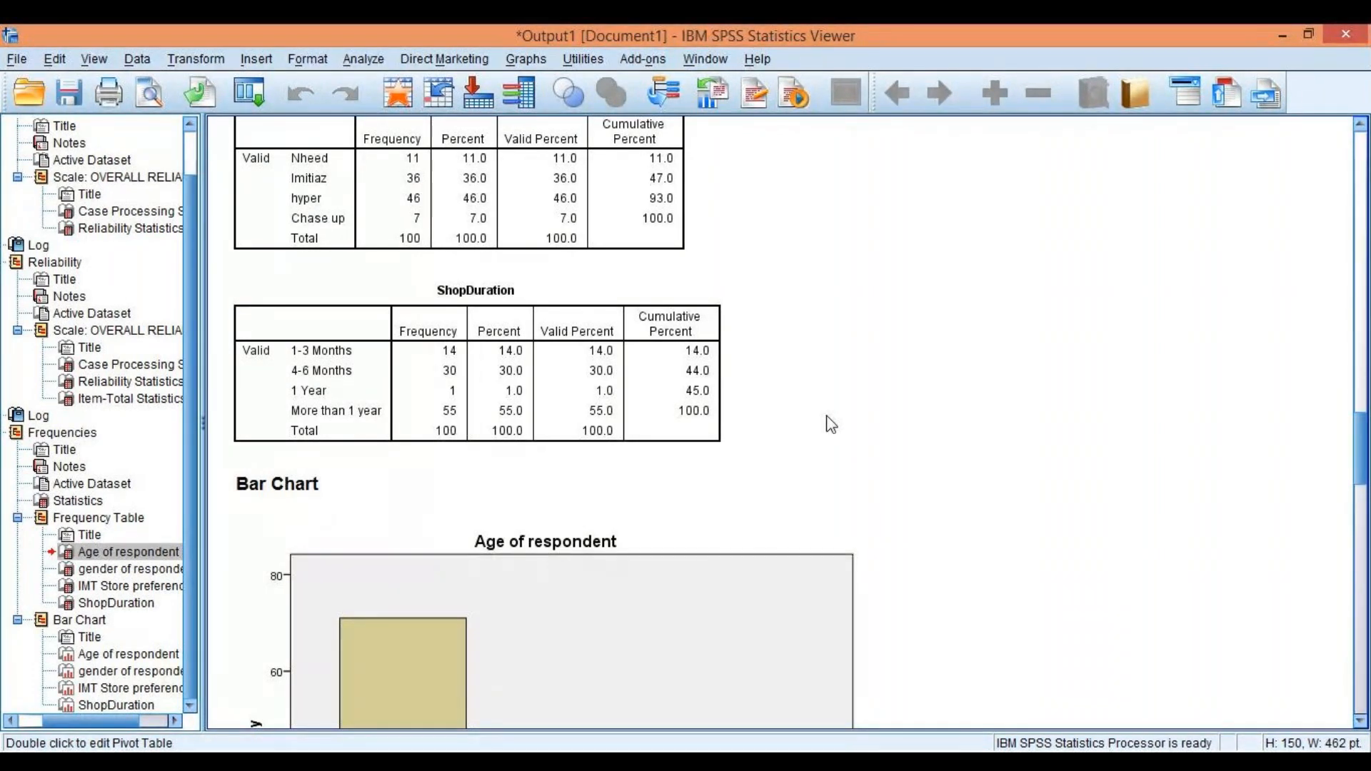
- Look through the bar charts of the four demographic variables and return to the frequency tables
{"action": "scroll", "coordinate": [724, 442], "scroll_direction": "down", "scroll_amount": 10}
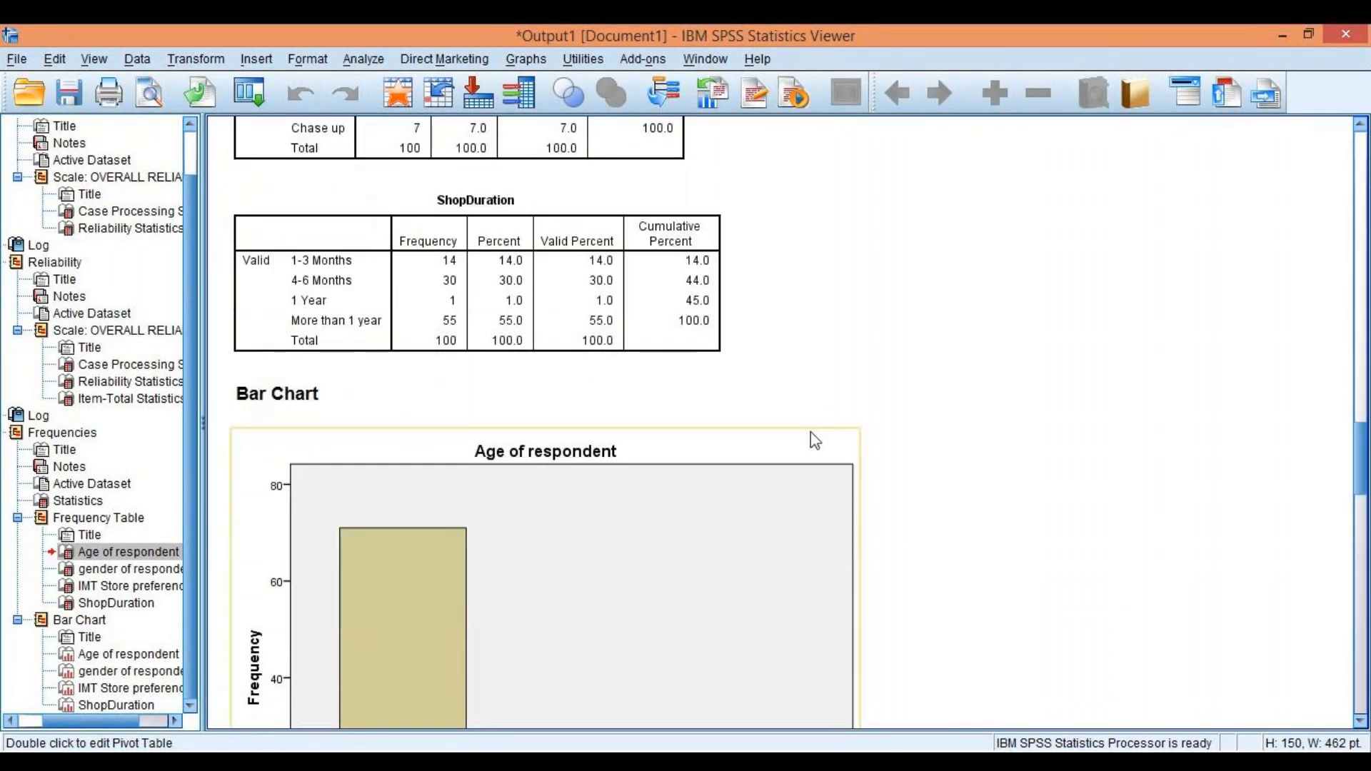
{"action": "scroll", "coordinate": [762, 400], "scroll_direction": "down", "scroll_amount": 15}
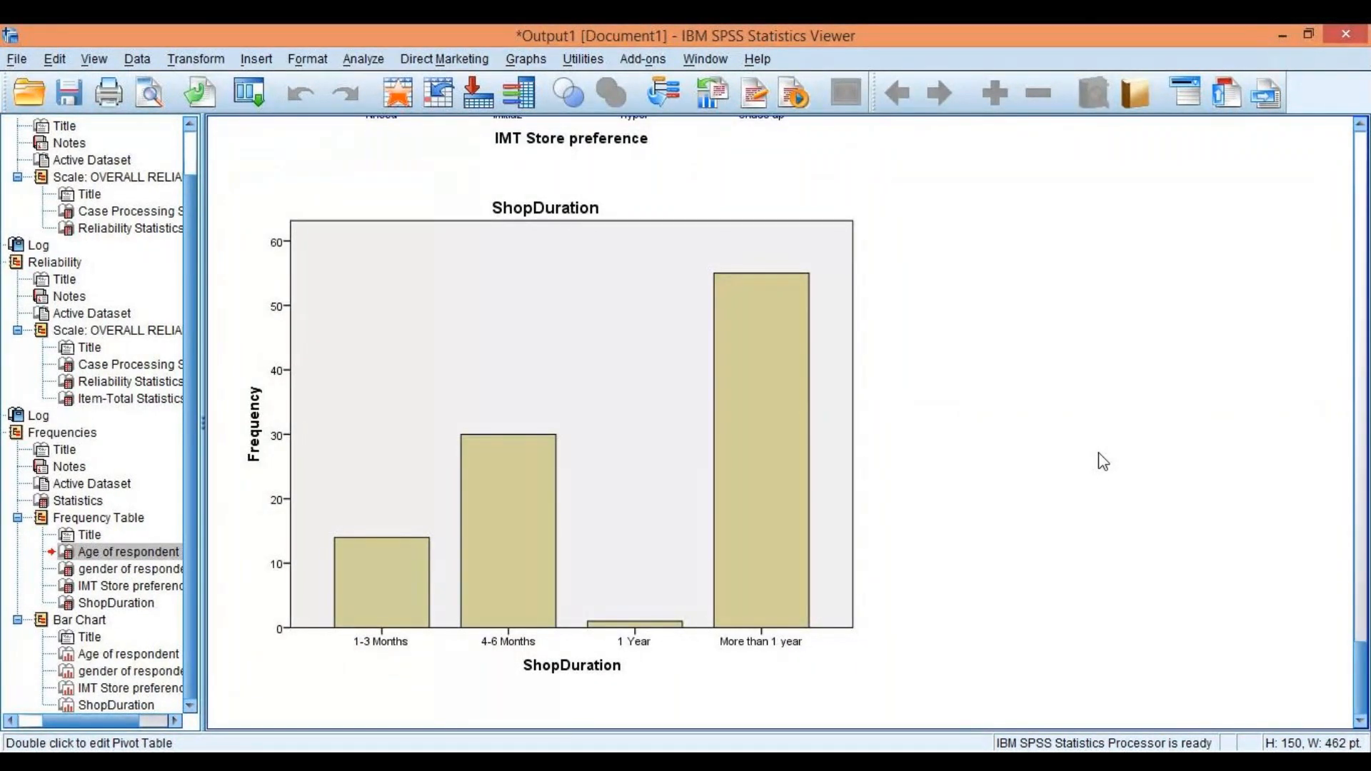
{"action": "scroll", "coordinate": [1104, 462], "scroll_direction": "up", "scroll_amount": 12}
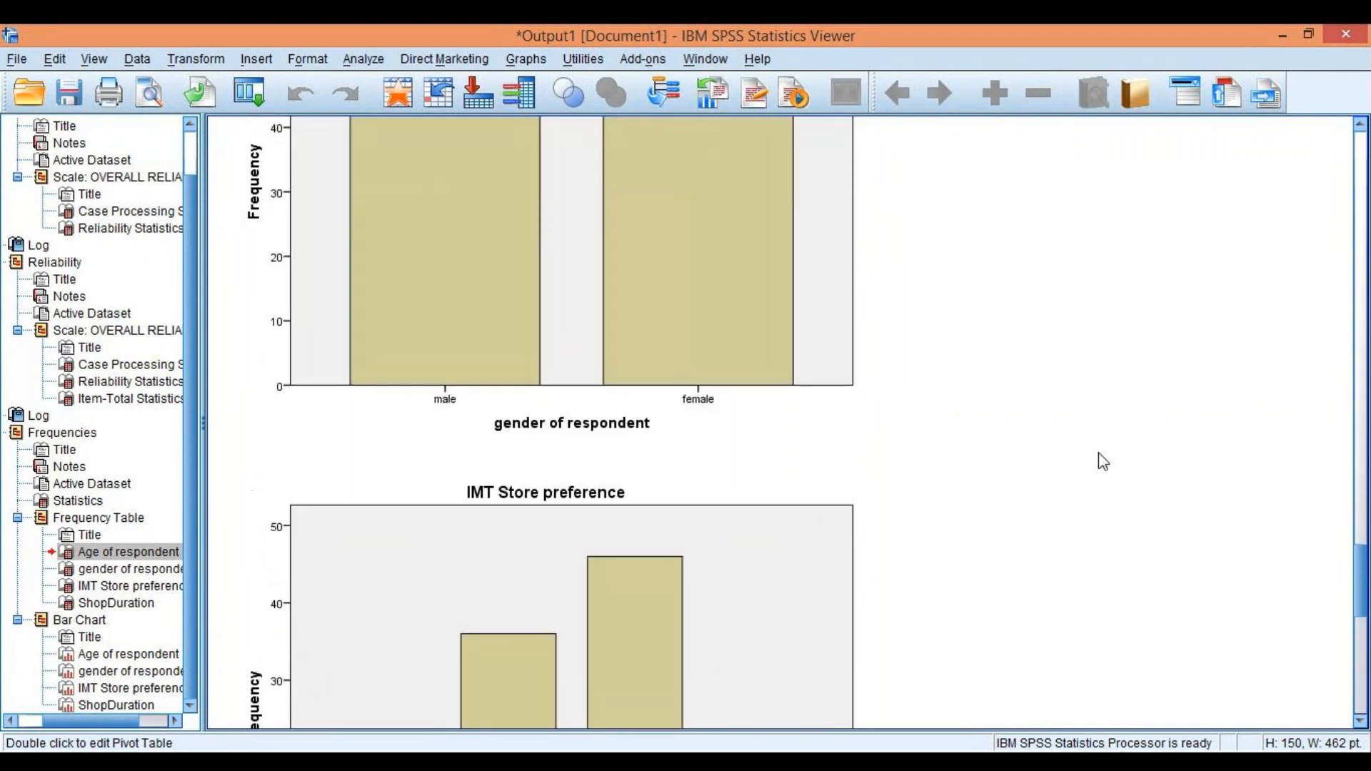
{"action": "scroll", "coordinate": [1103, 462], "scroll_direction": "up", "scroll_amount": 4}
{"action": "scroll", "coordinate": [1104, 460], "scroll_direction": "up", "scroll_amount": 8}
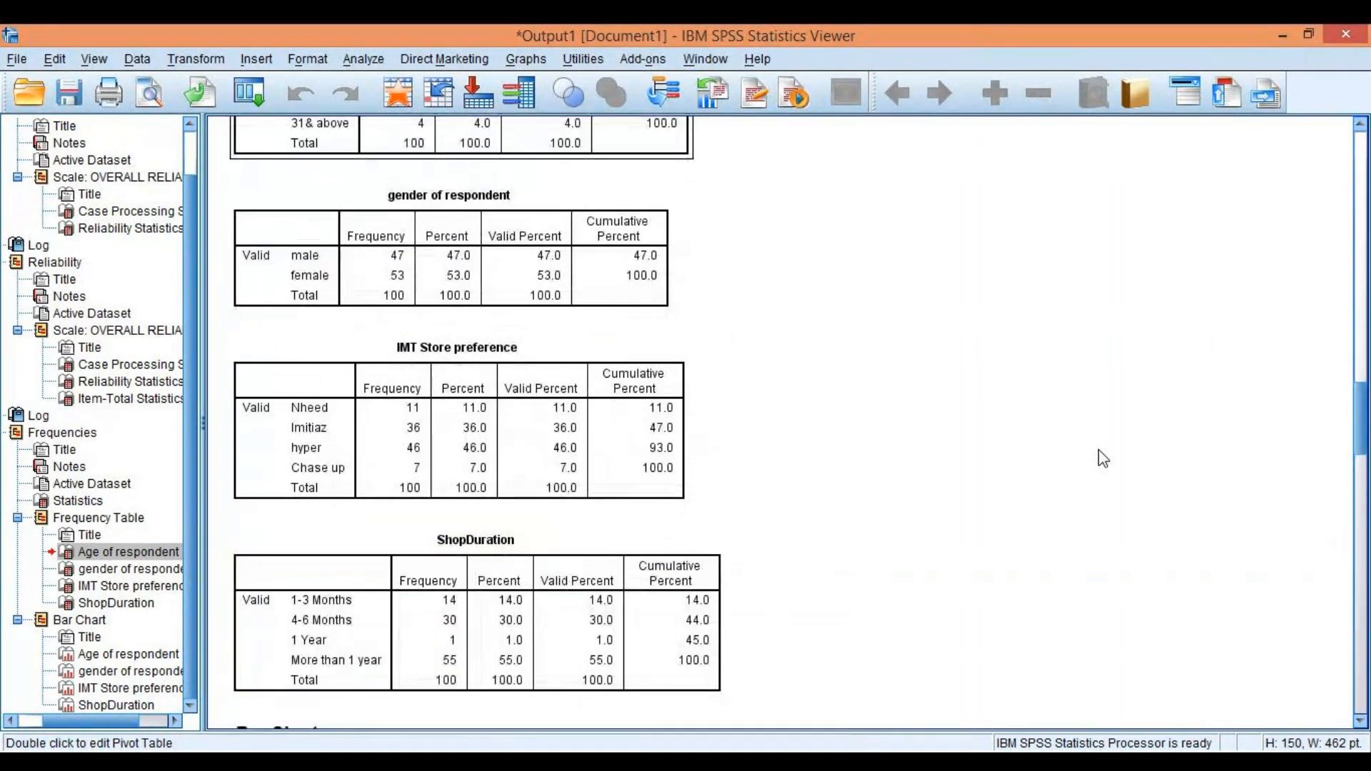
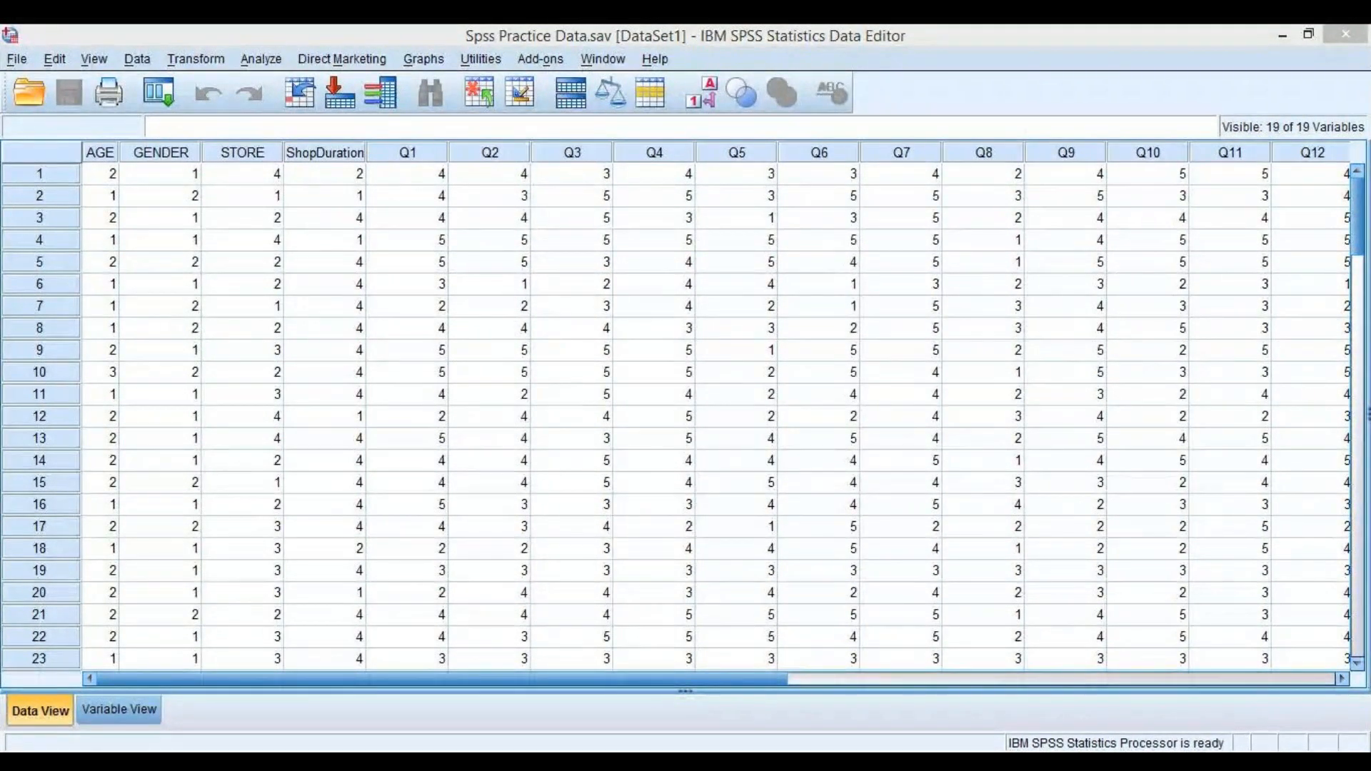
{"action": "left_click", "coordinate": [747, 655]}
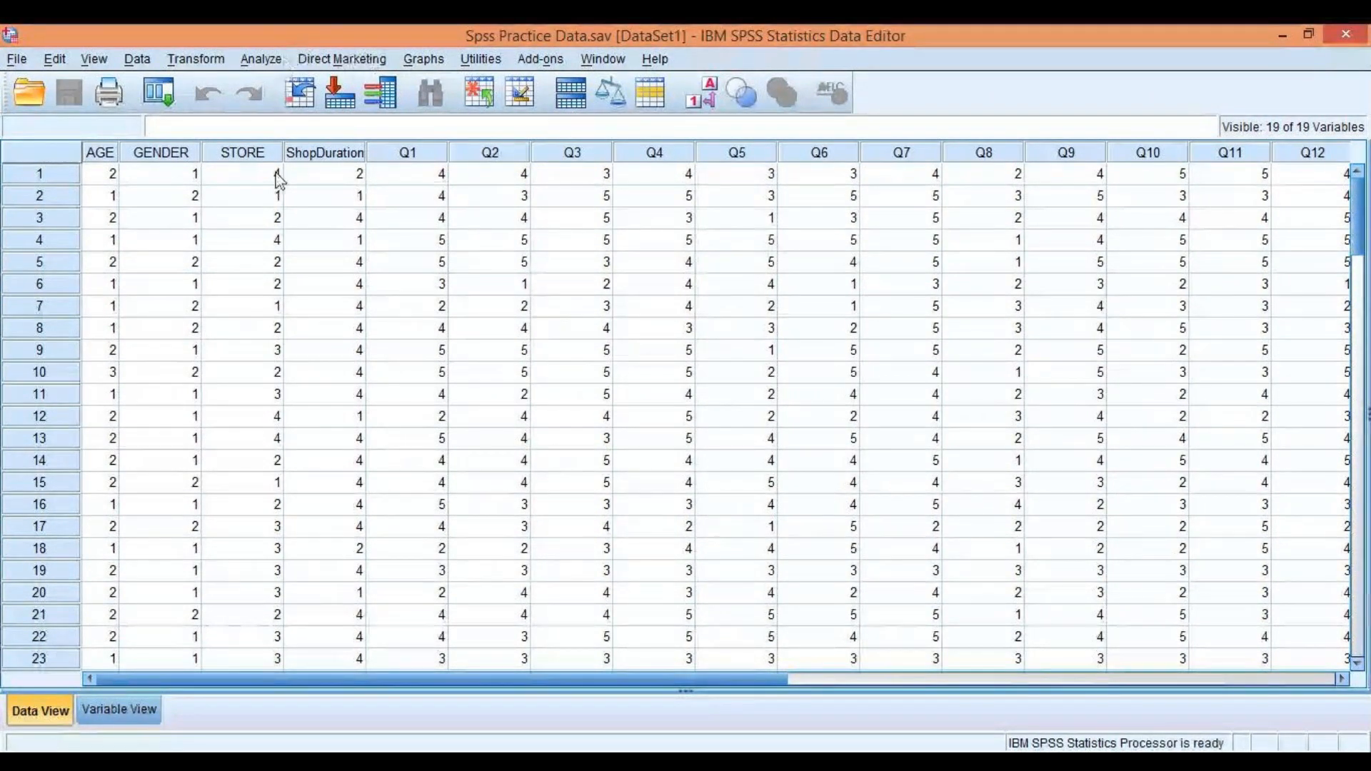
{"action": "mouse_move", "coordinate": [535, 678]}
{"action": "left_mouse_down"}
{"action": "mouse_move", "coordinate": [936, 678]}
{"action": "mouse_move", "coordinate": [545, 684]}
{"action": "left_mouse_up"}
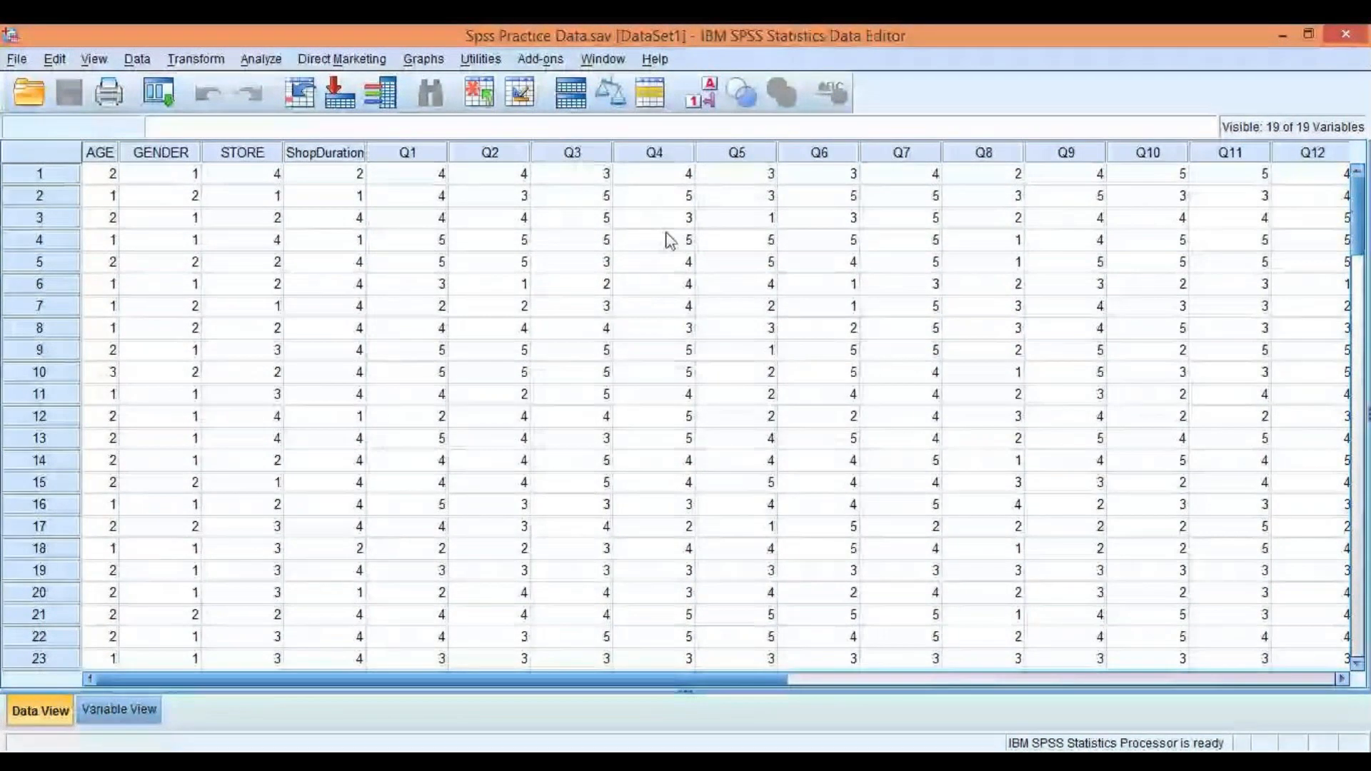
{"action": "left_click", "coordinate": [637, 761]}
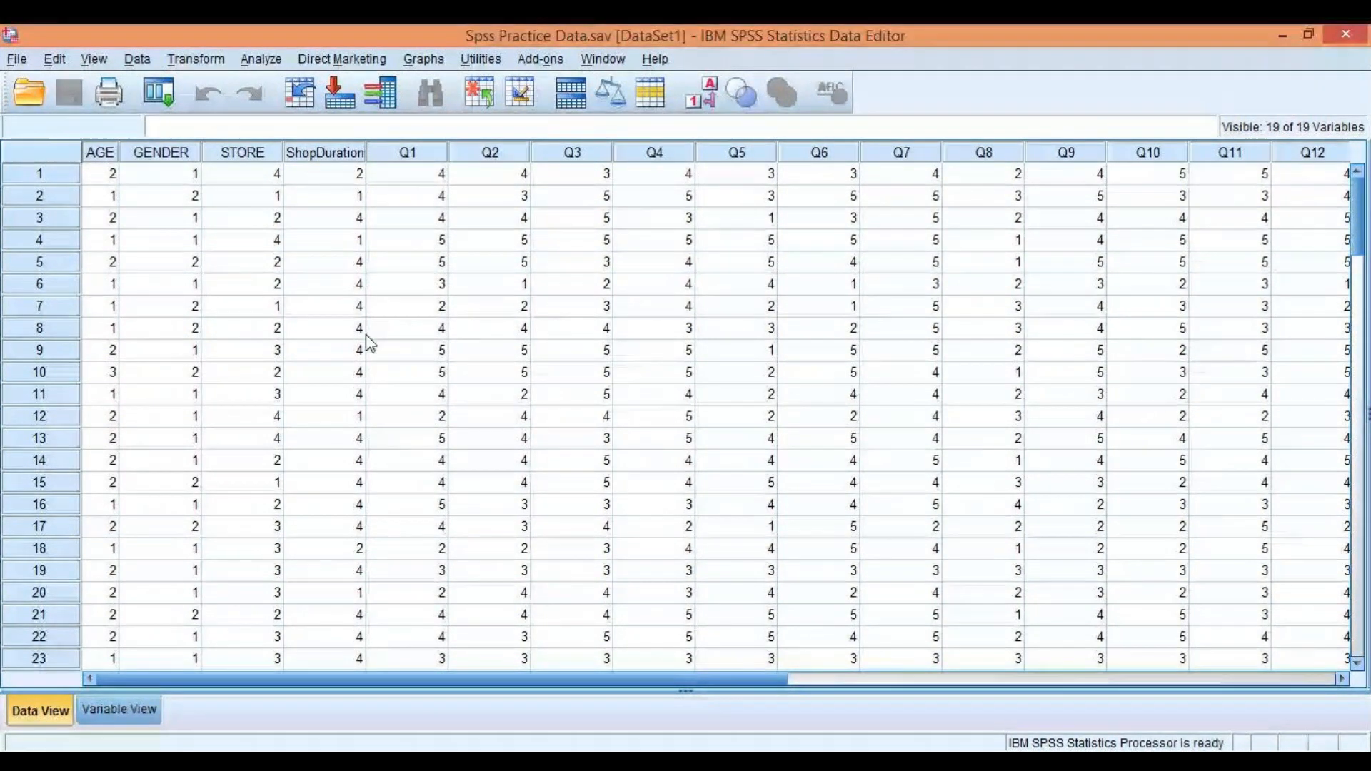
- Examine the first respondent's answers to items Q1 and Q2 in the practice data
{"action": "left_click", "coordinate": [435, 170]}
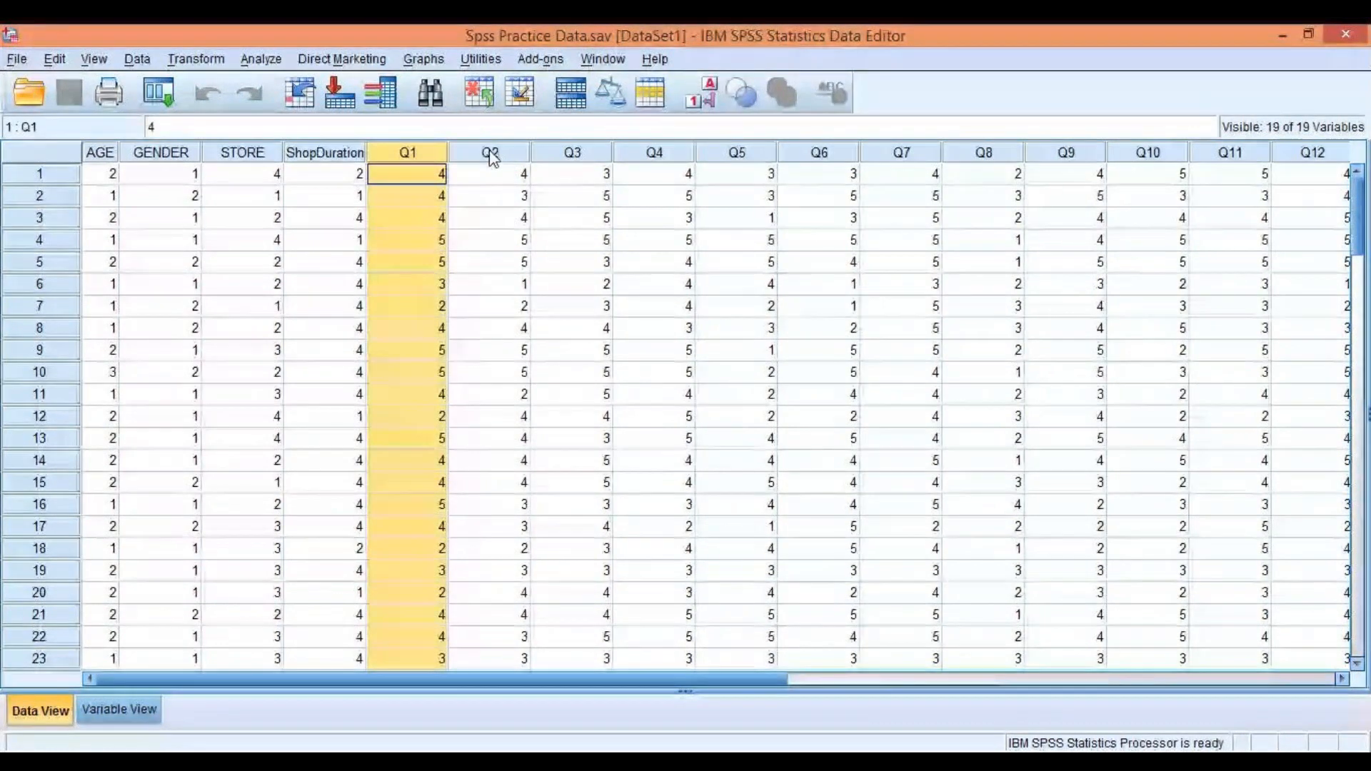
{"action": "left_click", "coordinate": [490, 172]}
{"action": "left_click", "coordinate": [441, 171]}
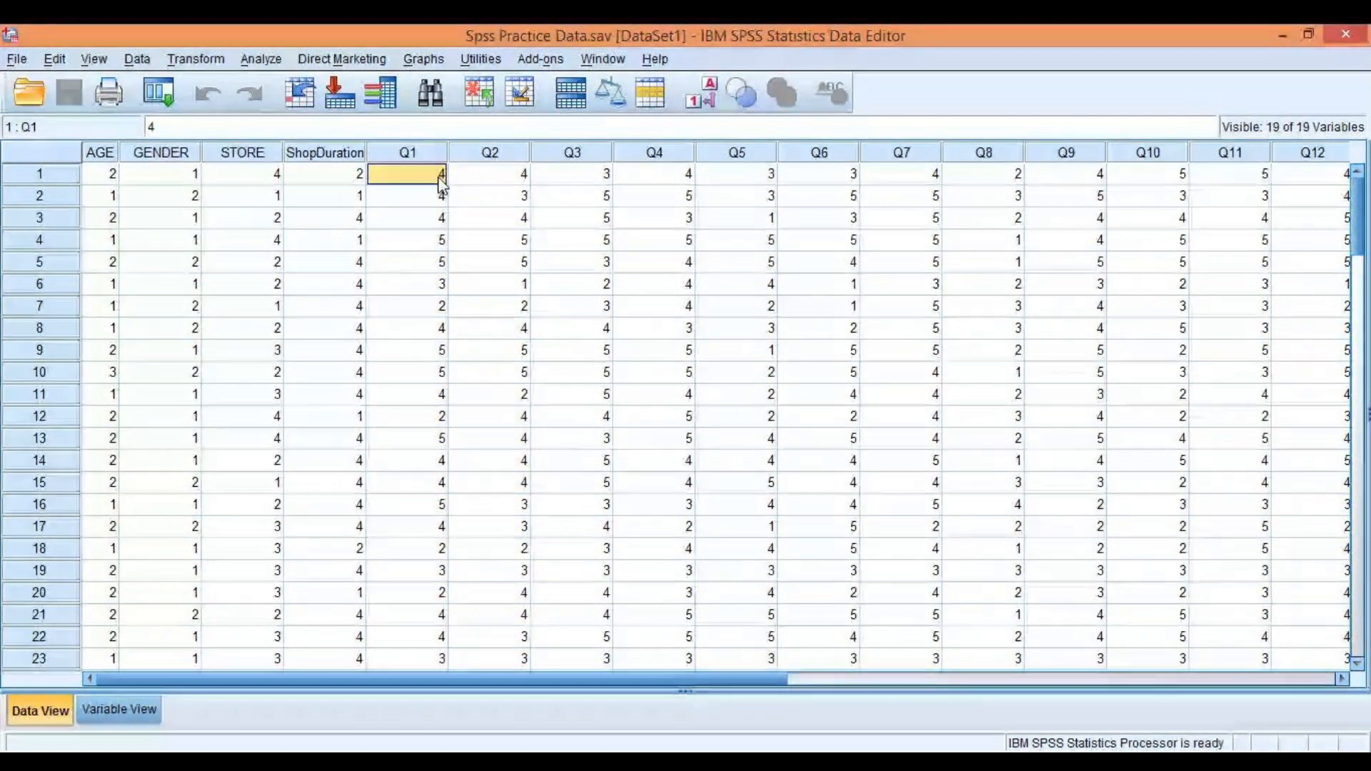
{"action": "left_click", "coordinate": [484, 173]}
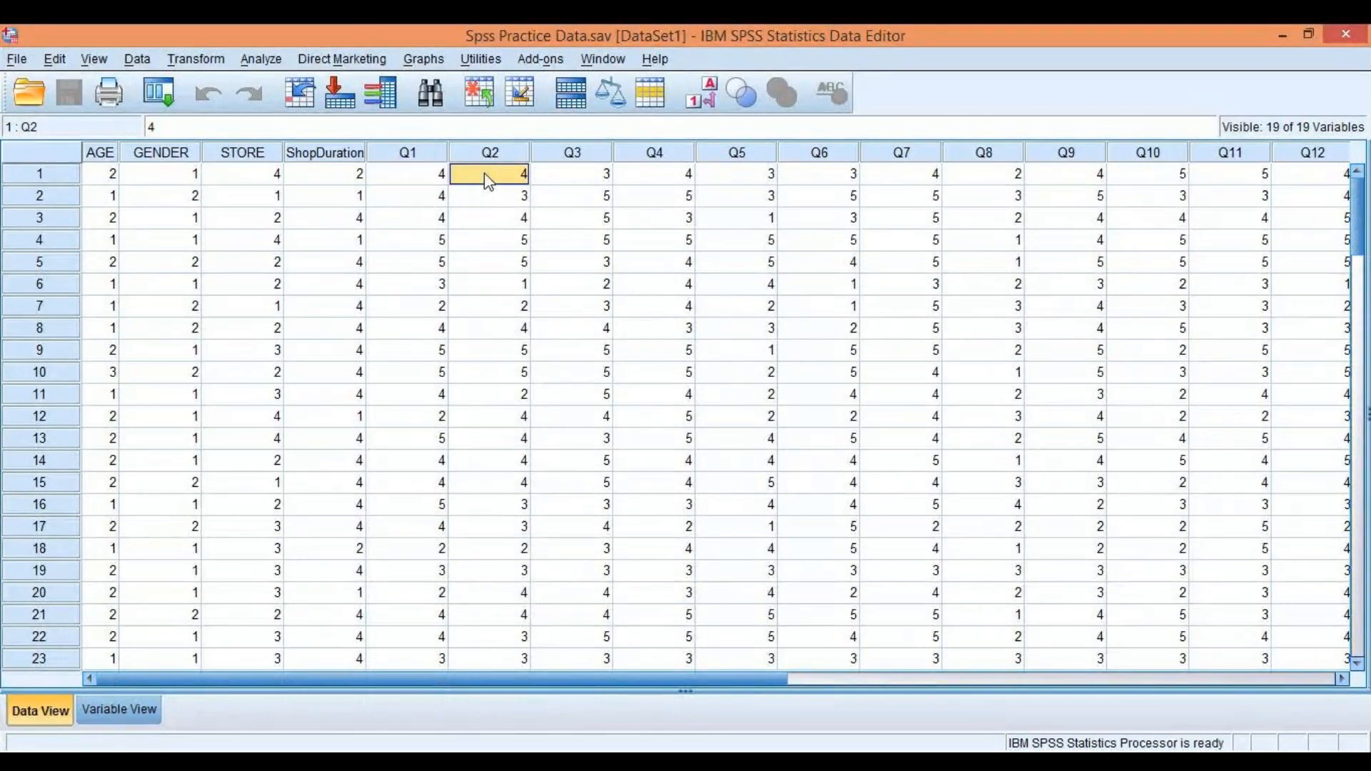
{"action": "left_click", "coordinate": [431, 179]}
{"action": "left_click", "coordinate": [465, 177]}
{"action": "left_click", "coordinate": [430, 182]}
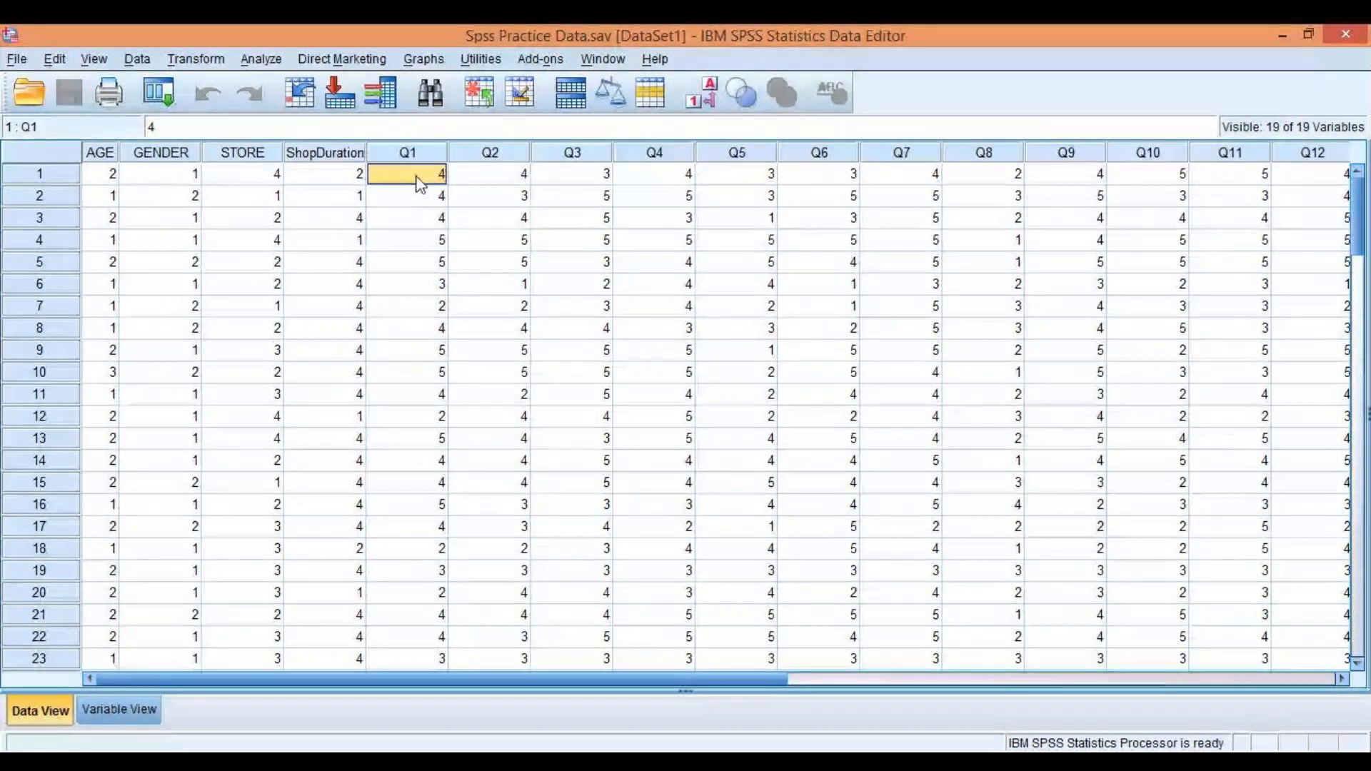
{"action": "left_click", "coordinate": [466, 180]}
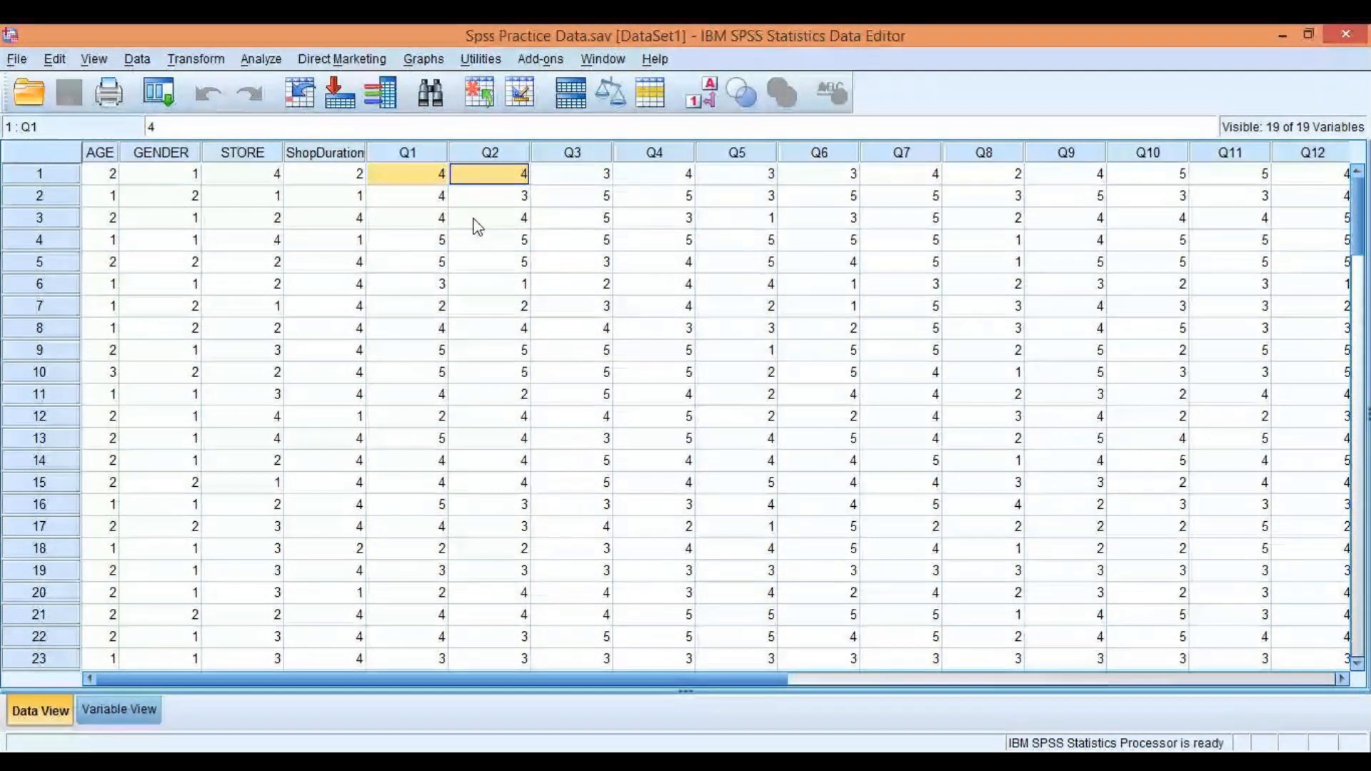
{"action": "left_click", "coordinate": [484, 195]}
{"action": "left_click", "coordinate": [434, 180]}
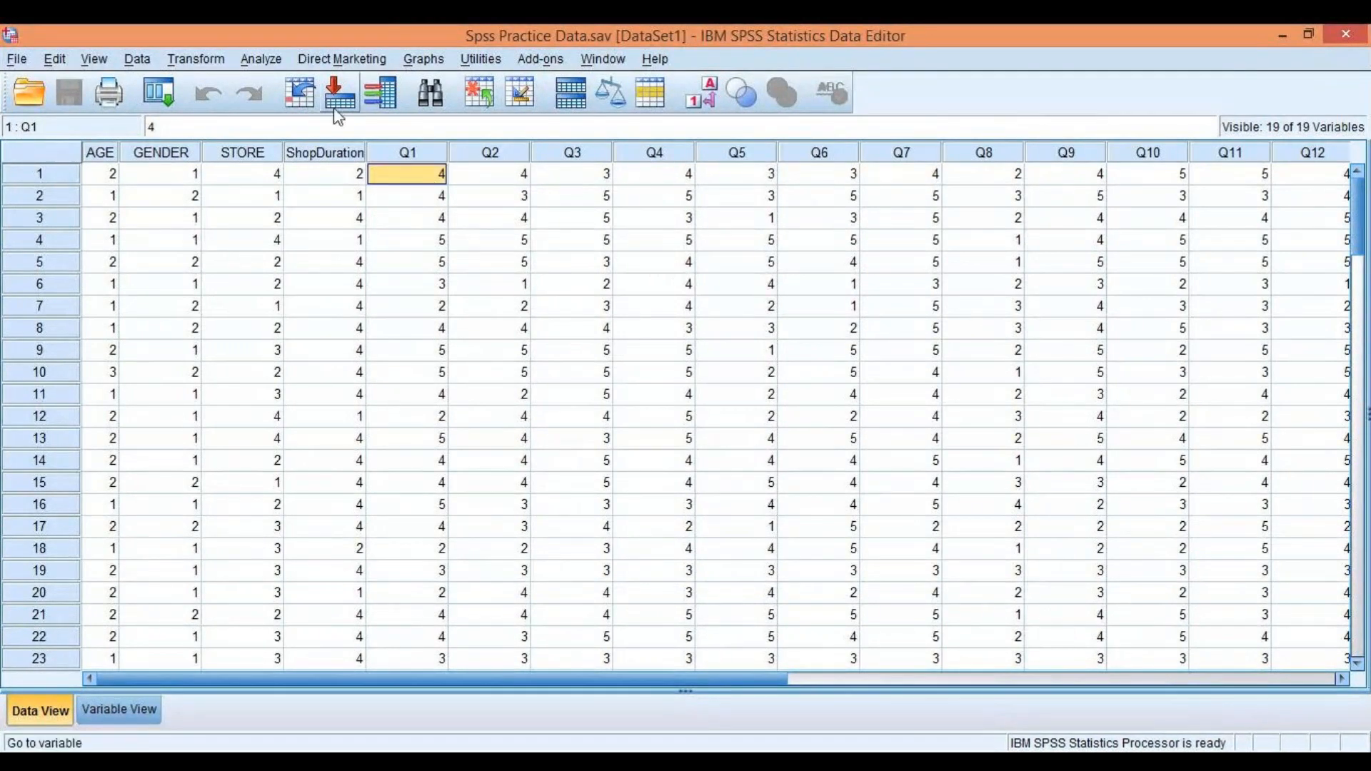
{"action": "left_click", "coordinate": [202, 63]}
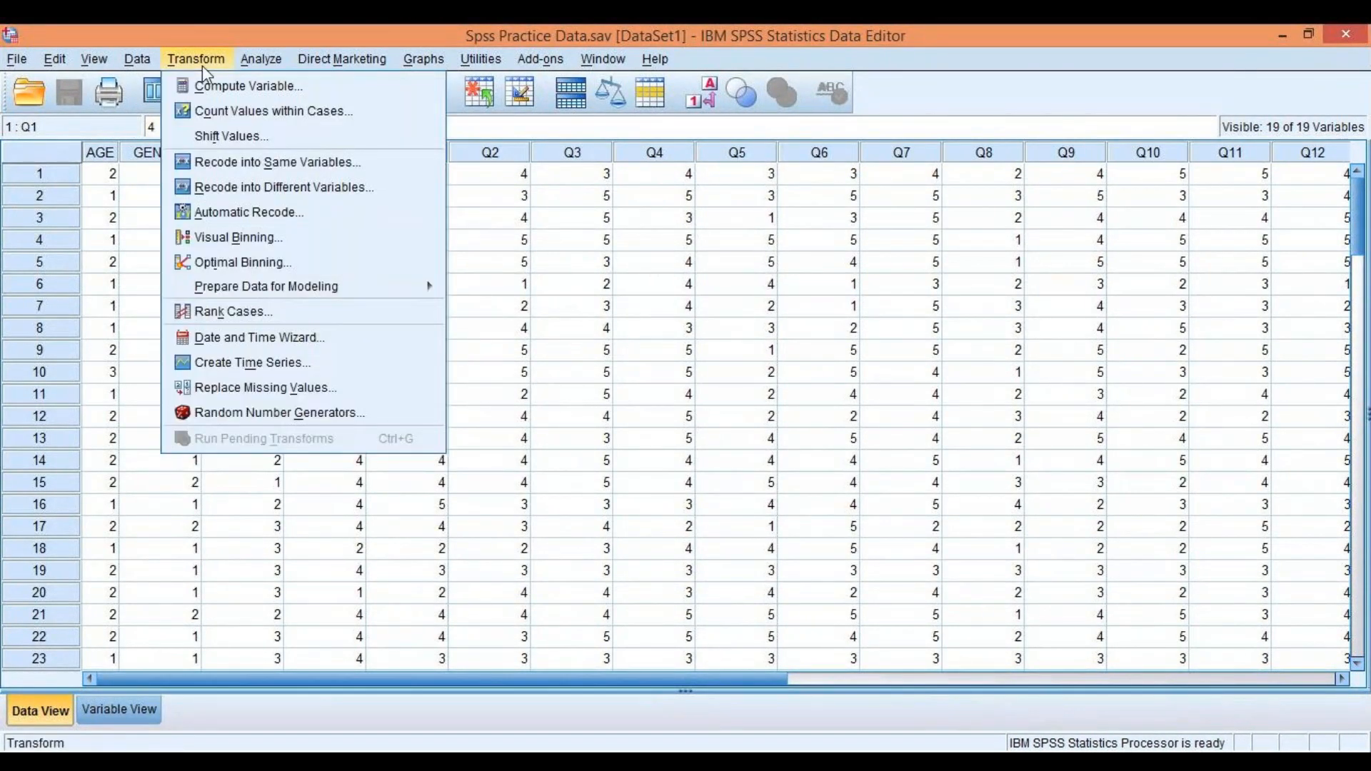
{"action": "left_click", "coordinate": [220, 88]}
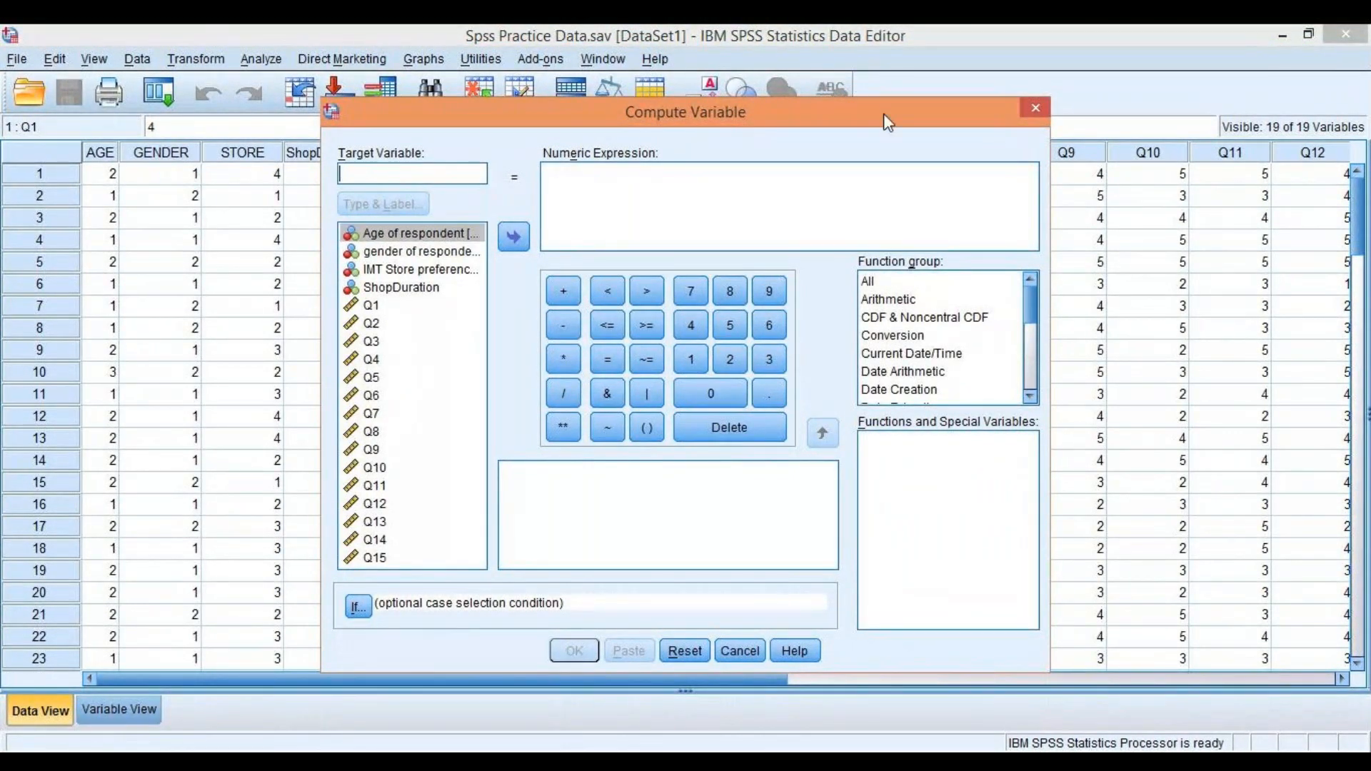
{"action": "left_click", "coordinate": [1036, 109]}
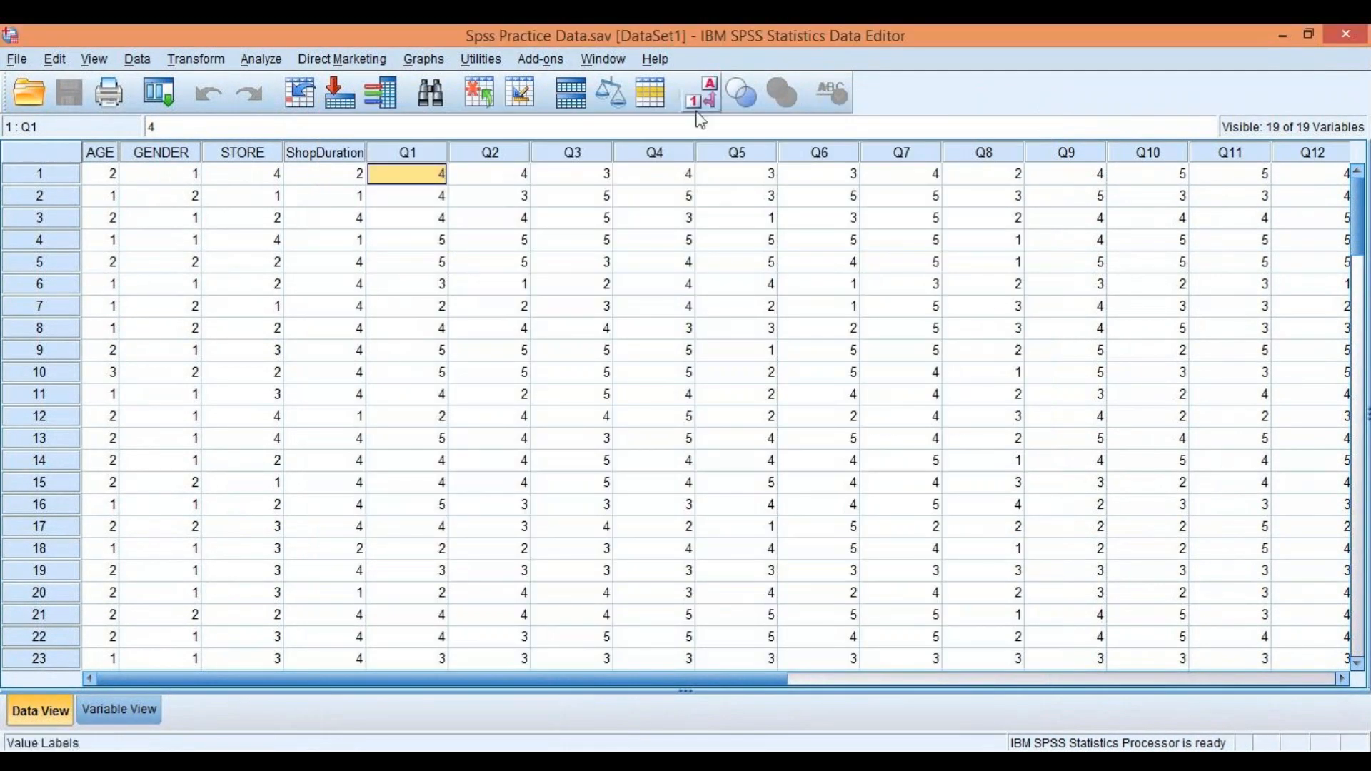
- Compute a new variable PRICE with the numeric expression (Q1+Q2)/2
{"action": "left_click", "coordinate": [193, 59]}
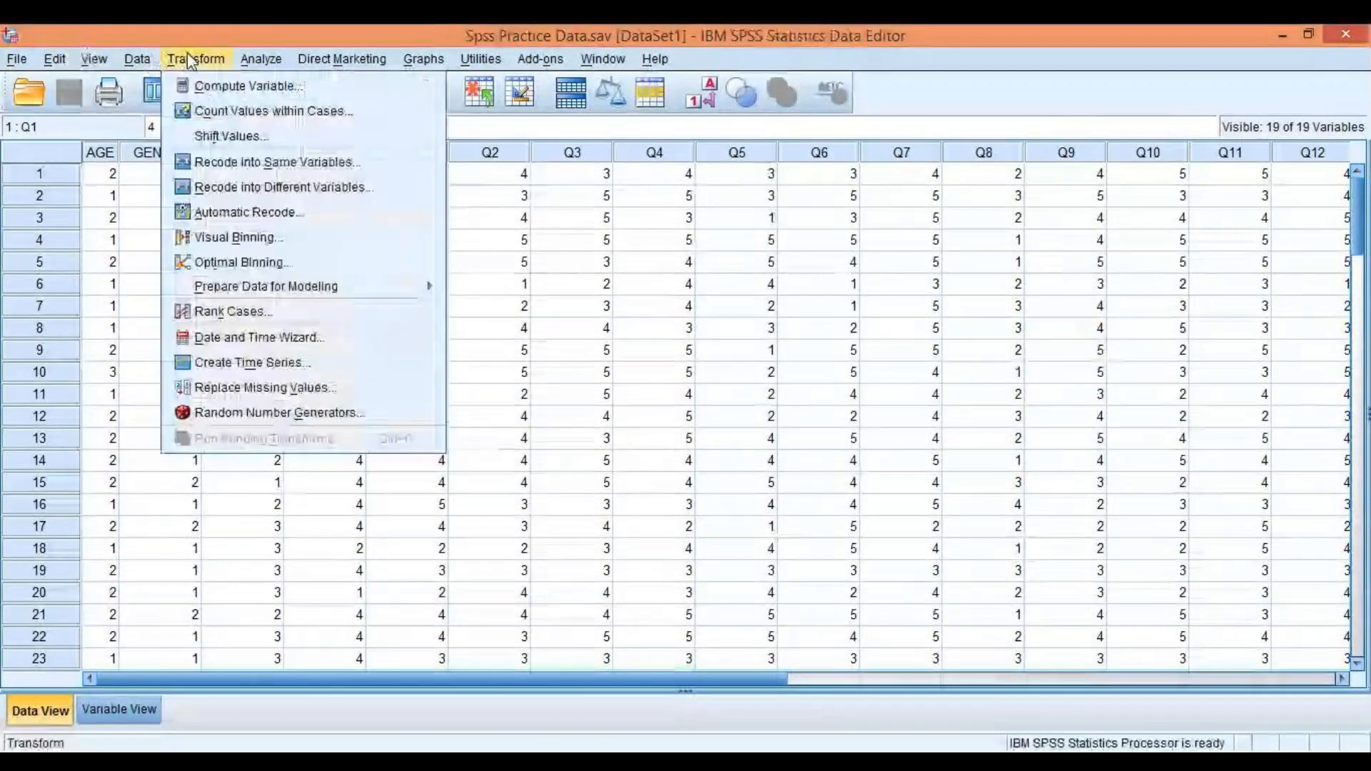
{"action": "left_click", "coordinate": [208, 87]}
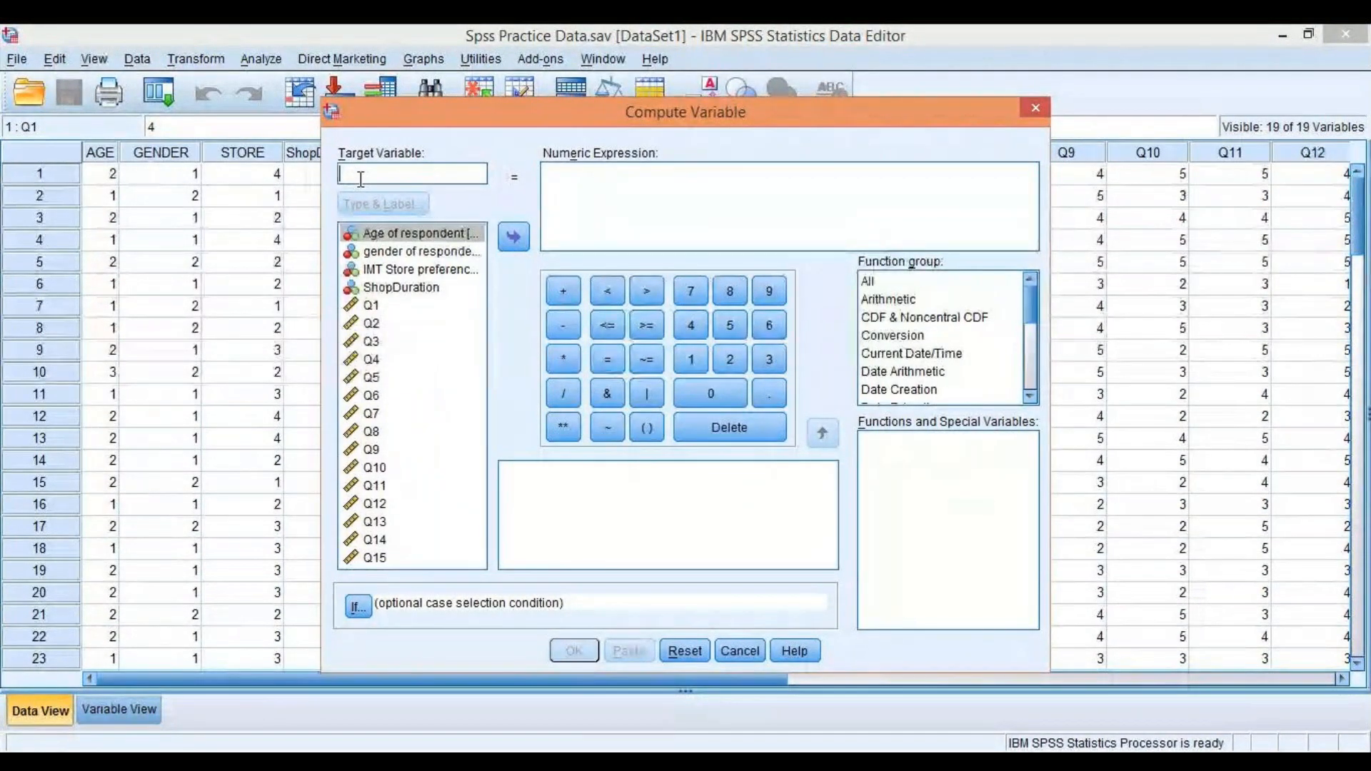
{"action": "type", "text": "P"}
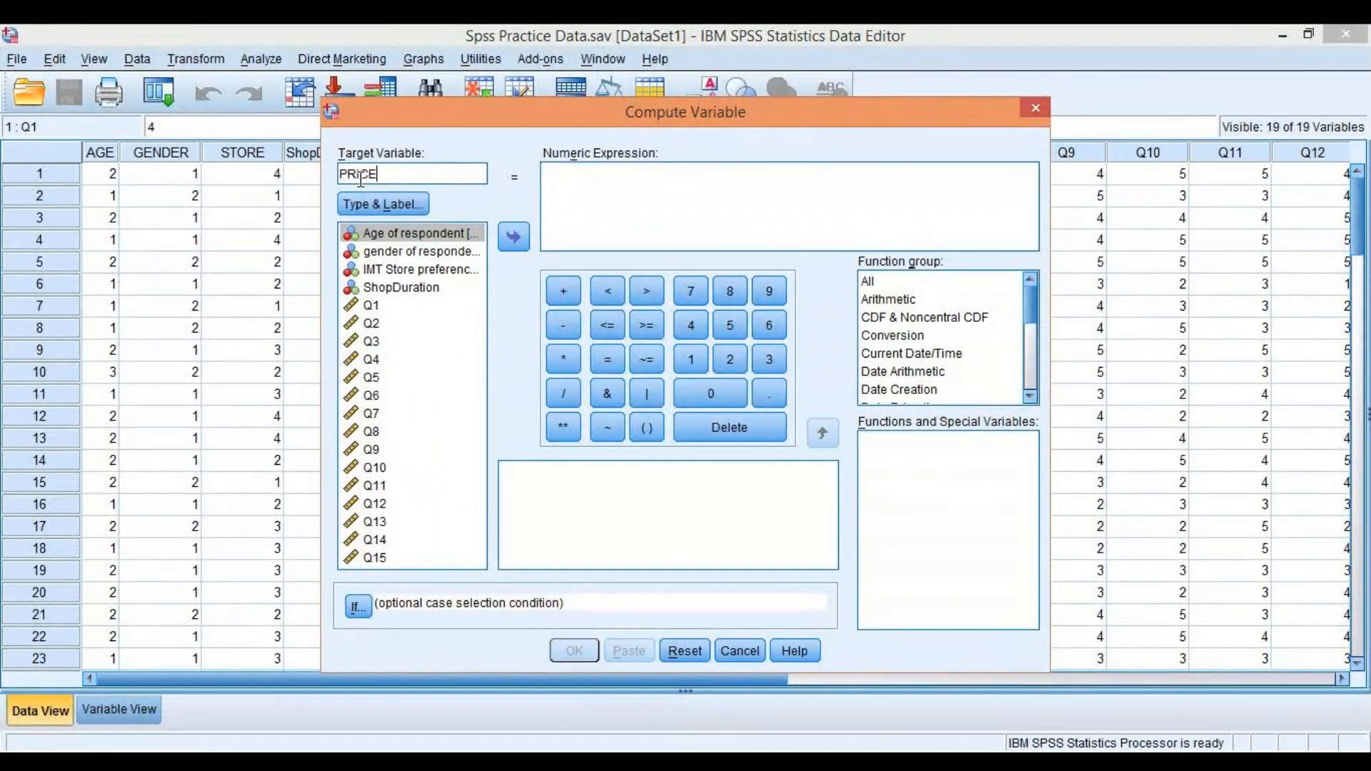
{"action": "type", "text": "RICE"}
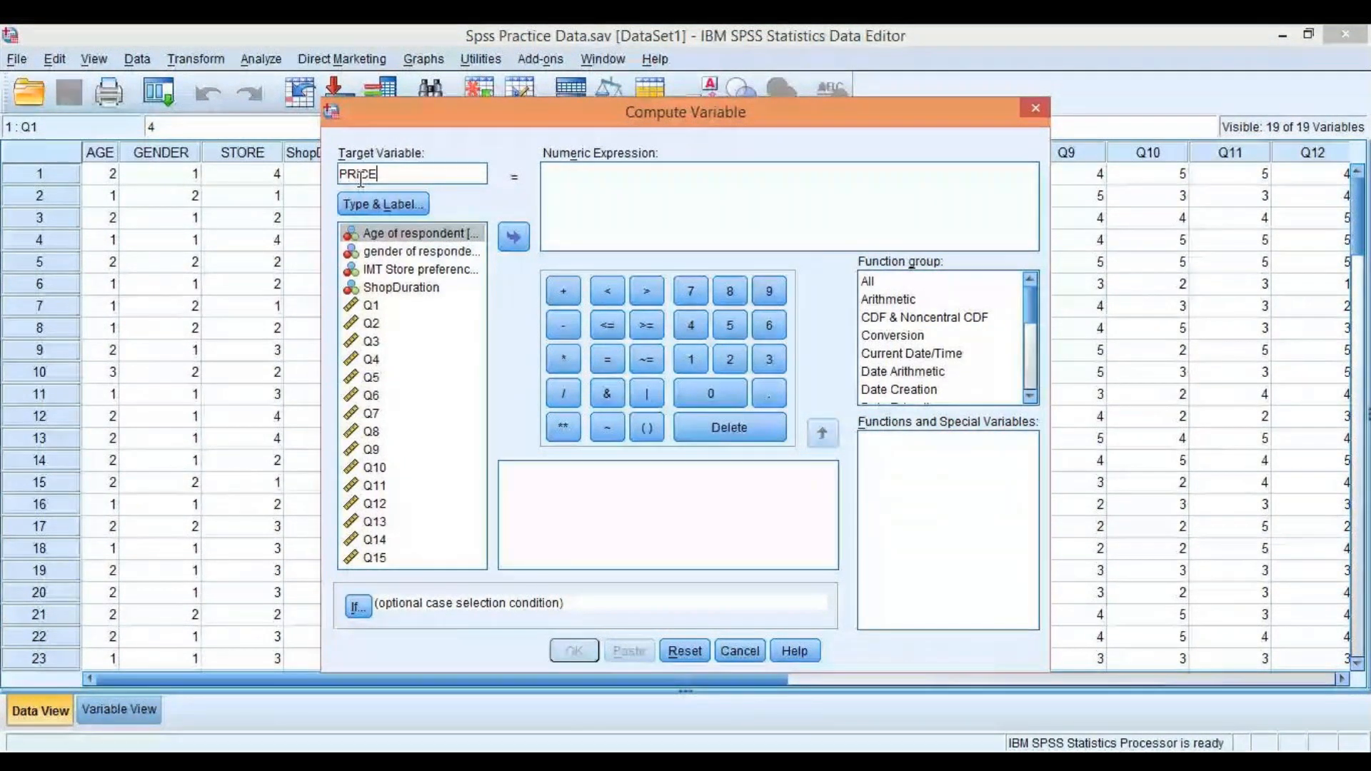
{"action": "left_click", "coordinate": [675, 191]}
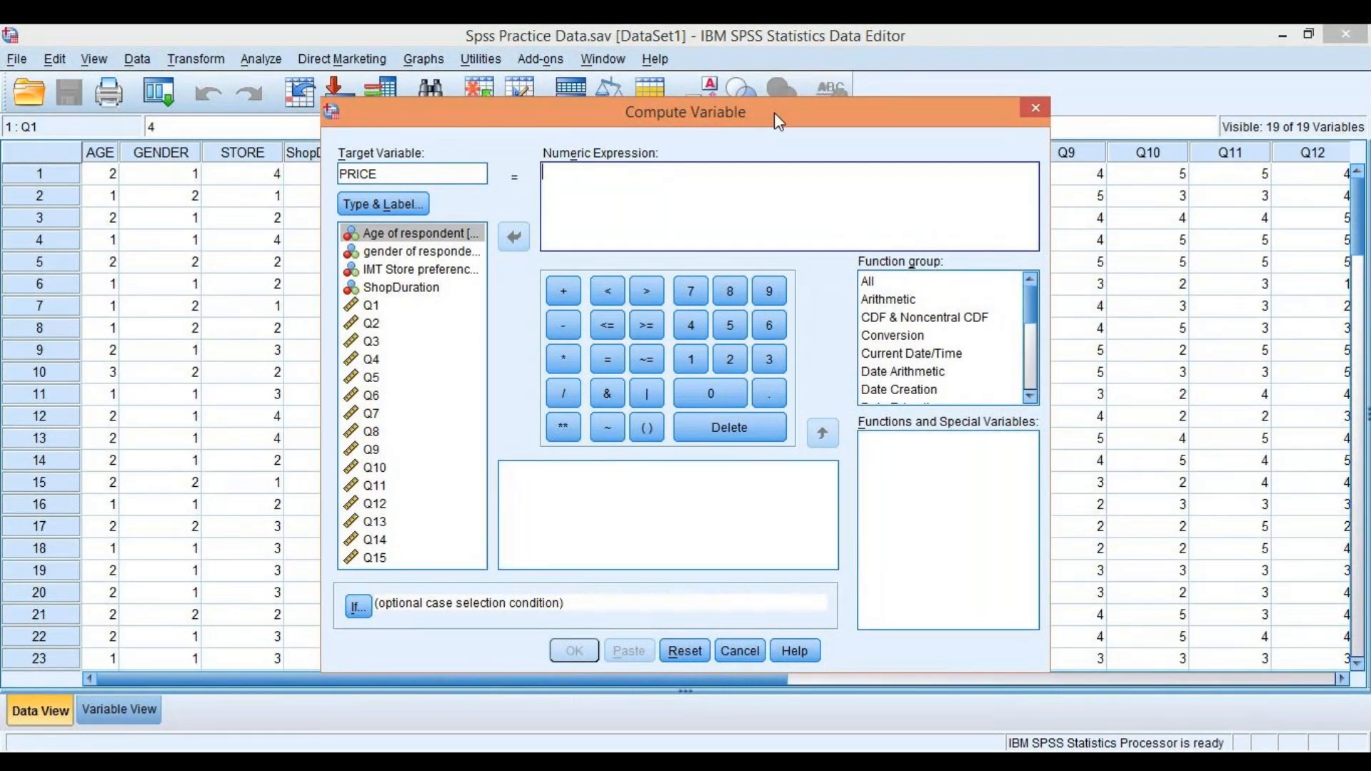
{"action": "type", "text": "("}
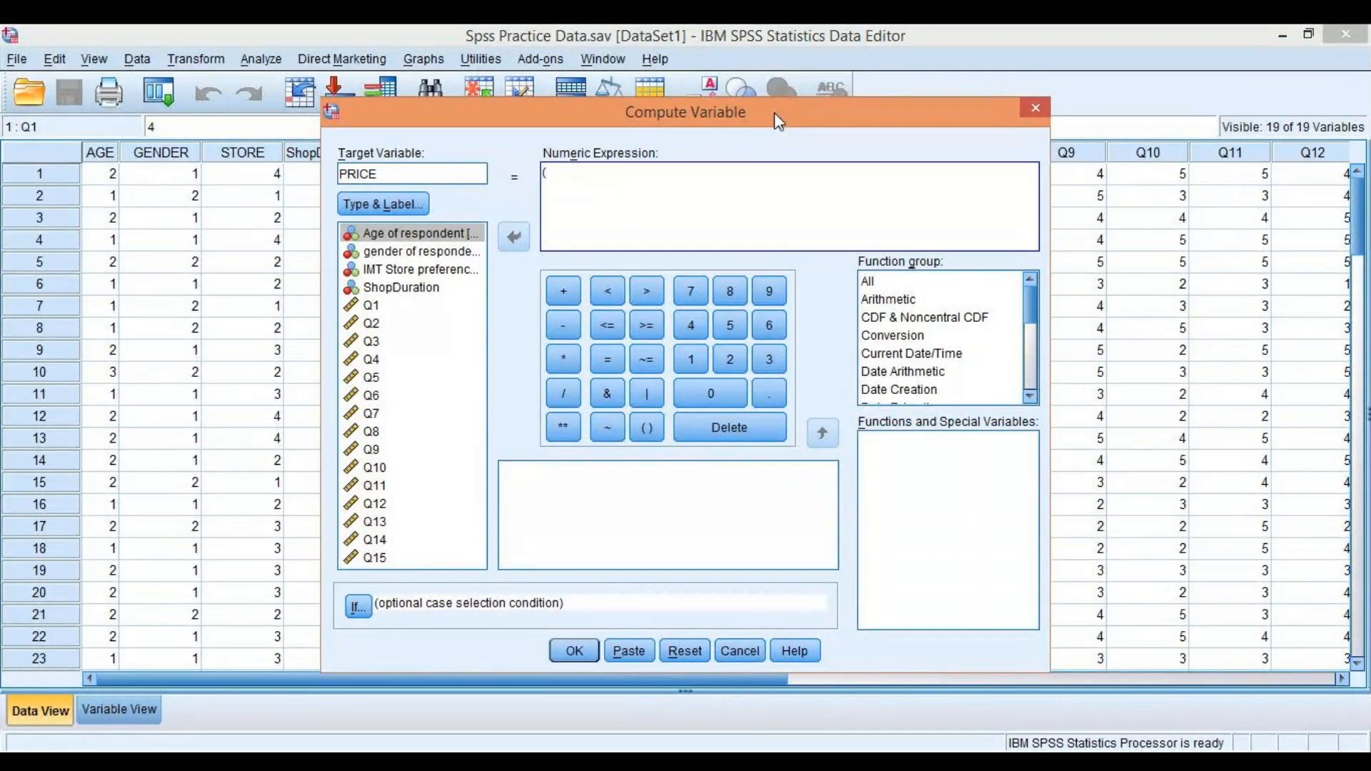
{"action": "double_click", "coordinate": [374, 310]}
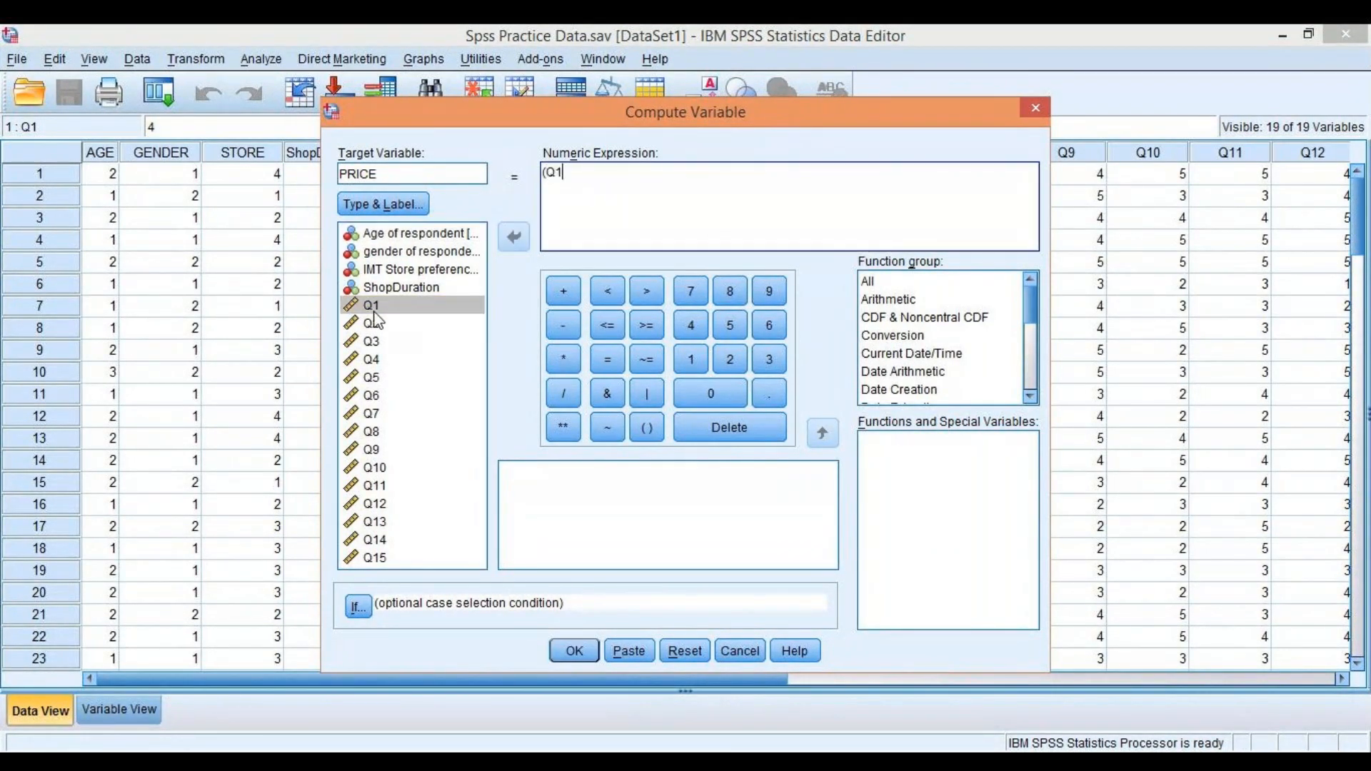
{"action": "type", "text": "+"}
{"action": "double_click", "coordinate": [376, 329]}
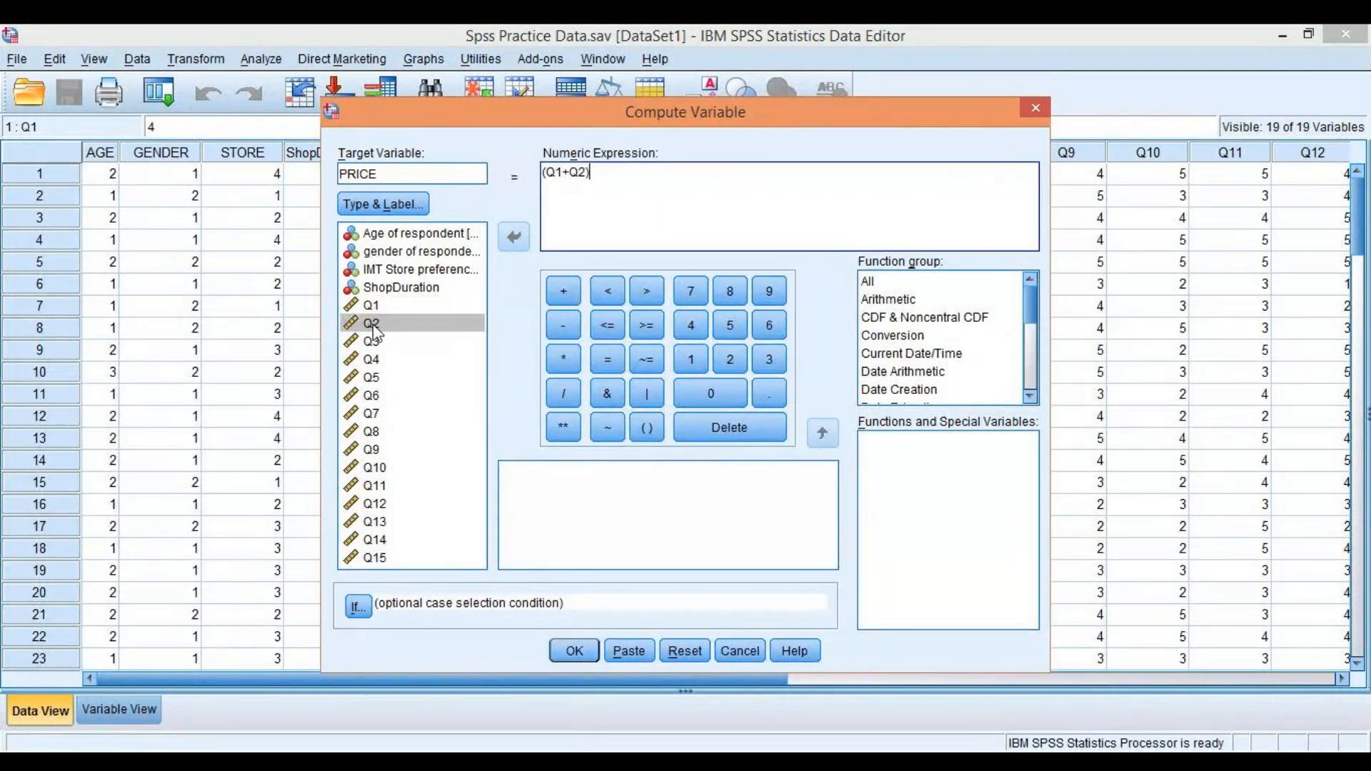
{"action": "type", "text": "/2"}
{"action": "left_click", "coordinate": [575, 650]}
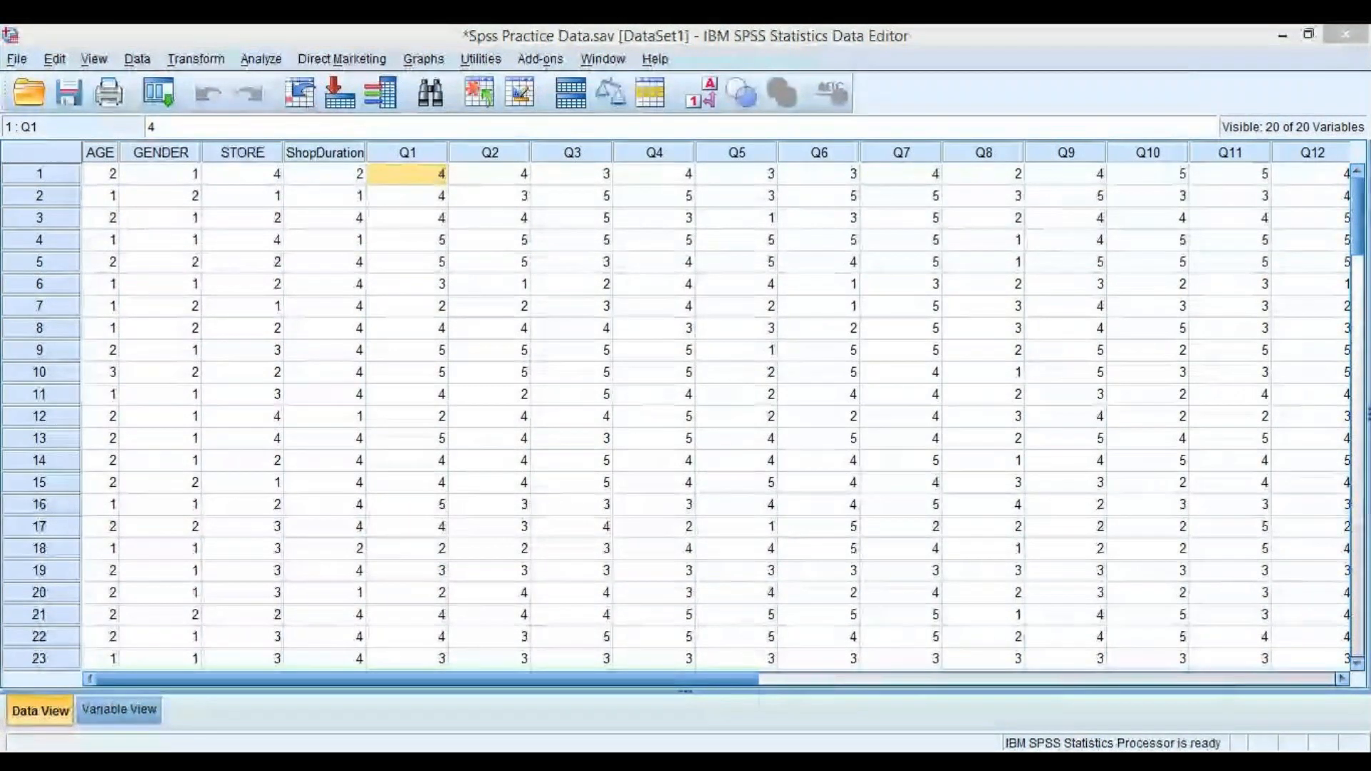
- Examine the computed PRICE values down the whole column and return to the first data columns
{"action": "left_click_drag", "start_coordinate": [195, 680], "coordinate": [687, 680]}
{"action": "left_click", "coordinate": [734, 154]}
{"action": "scroll", "coordinate": [736, 525], "scroll_direction": "down", "scroll_amount": 20}
{"action": "scroll", "coordinate": [736, 532], "scroll_direction": "down", "scroll_amount": 10}
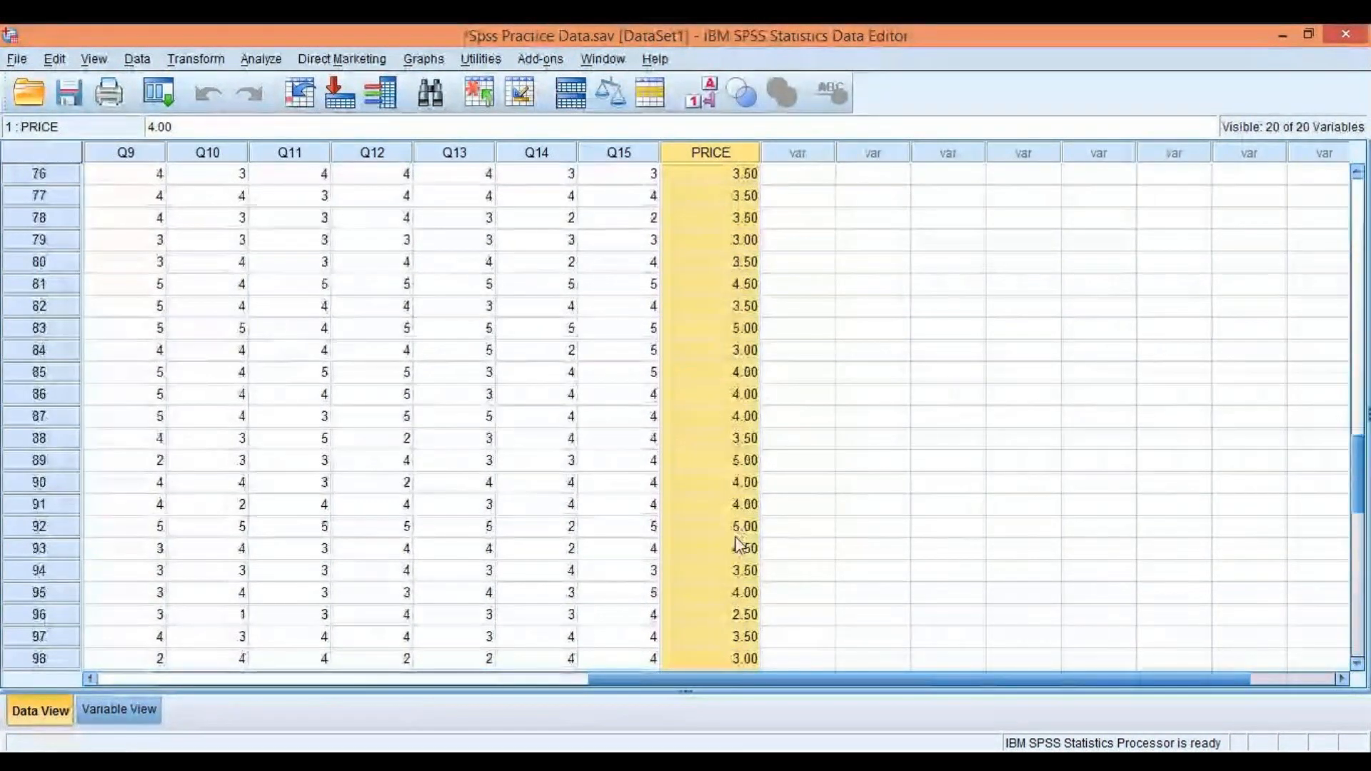
{"action": "scroll", "coordinate": [732, 547], "scroll_direction": "up", "scroll_amount": 14}
{"action": "scroll", "coordinate": [732, 547], "scroll_direction": "up", "scroll_amount": 16}
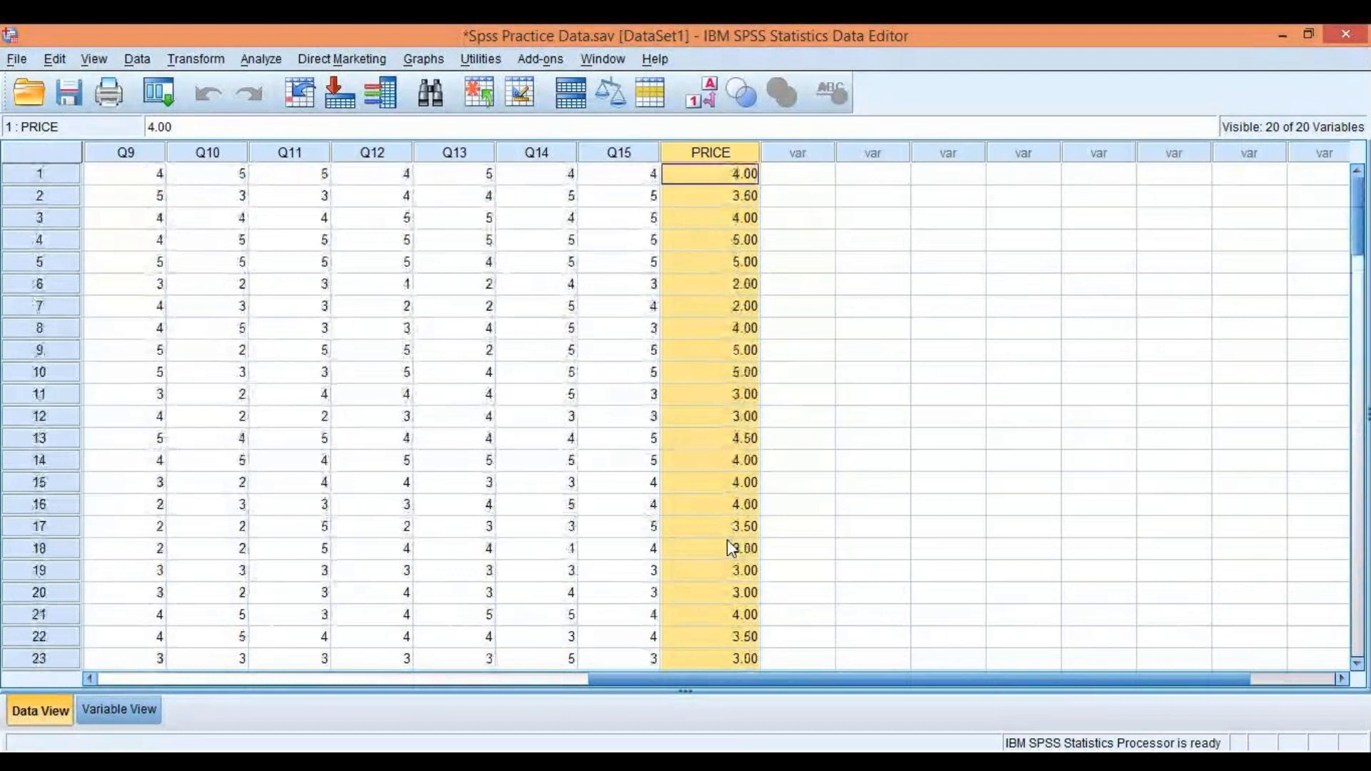
{"action": "left_click", "coordinate": [804, 175]}
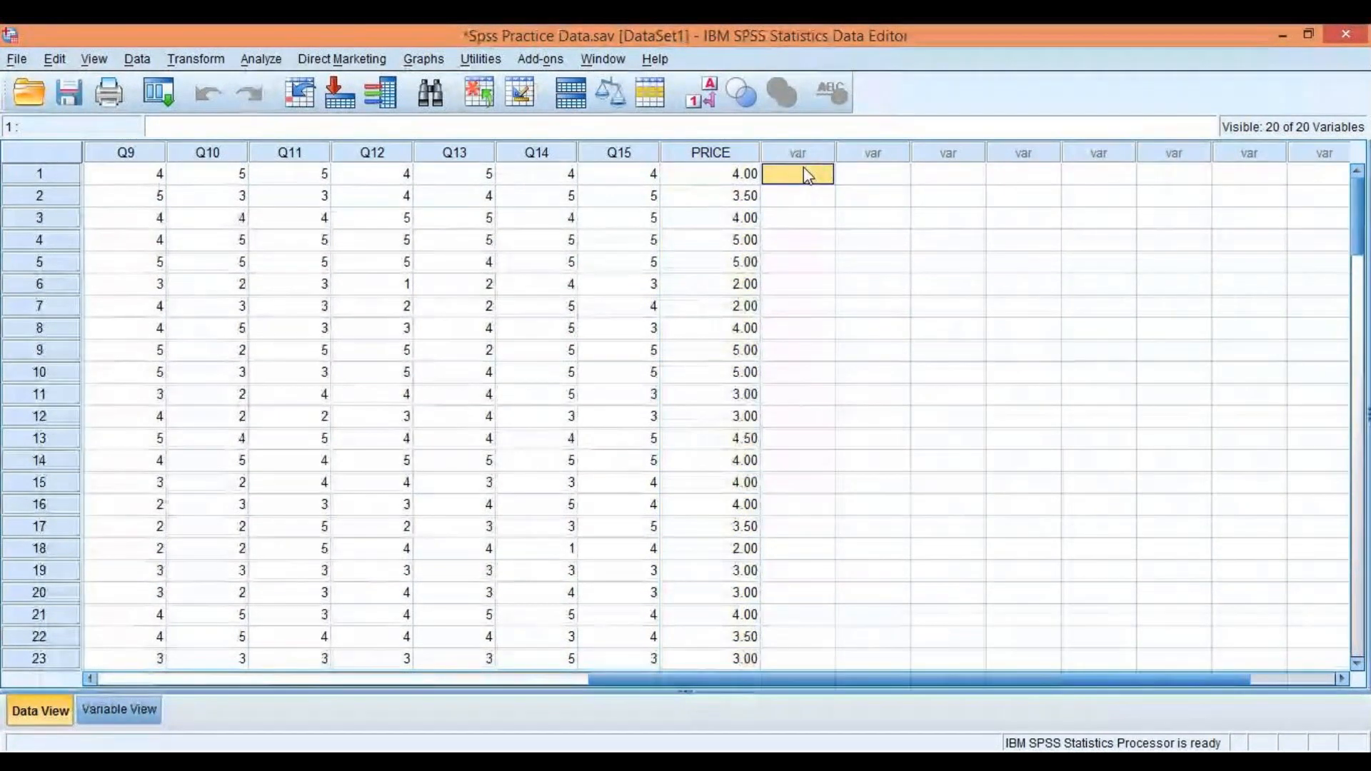
{"action": "left_click_drag", "start_coordinate": [744, 677], "coordinate": [228, 689]}
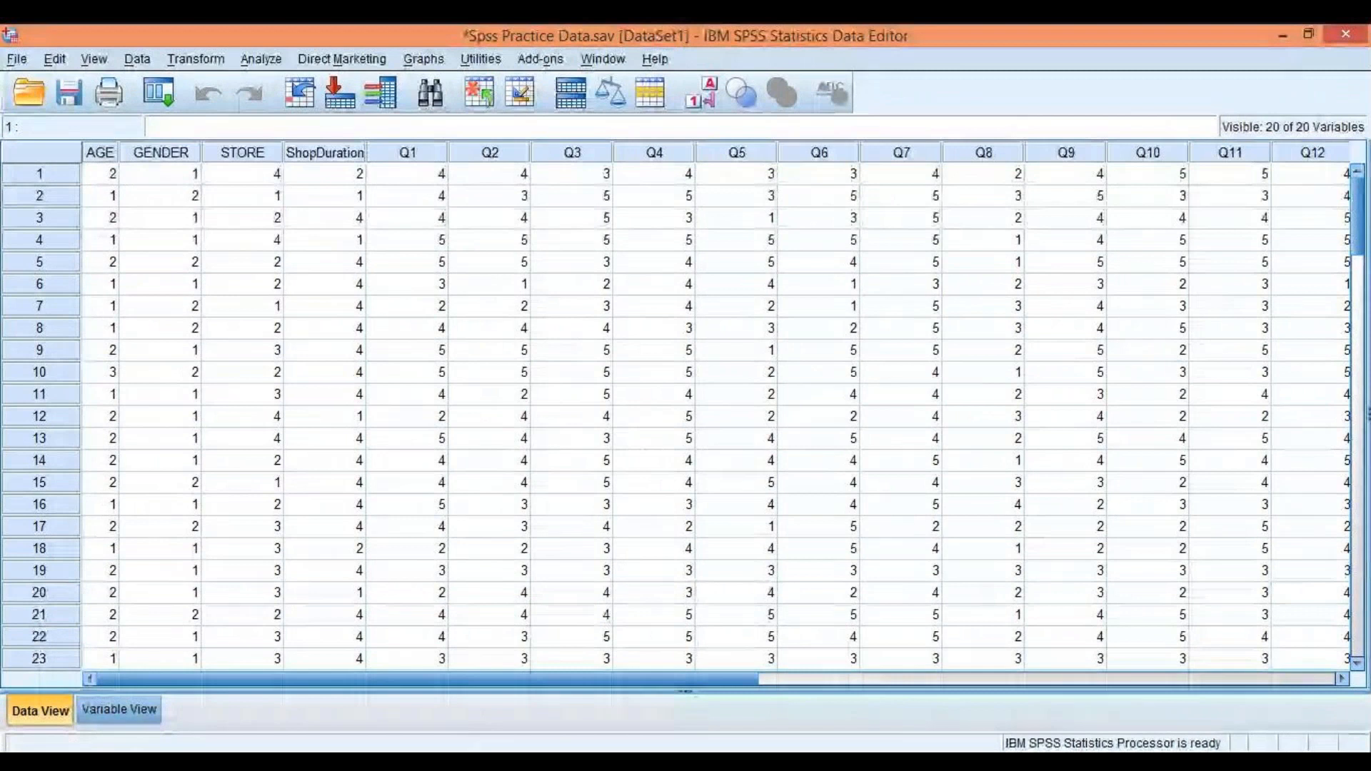
{"action": "left_click", "coordinate": [466, 763]}
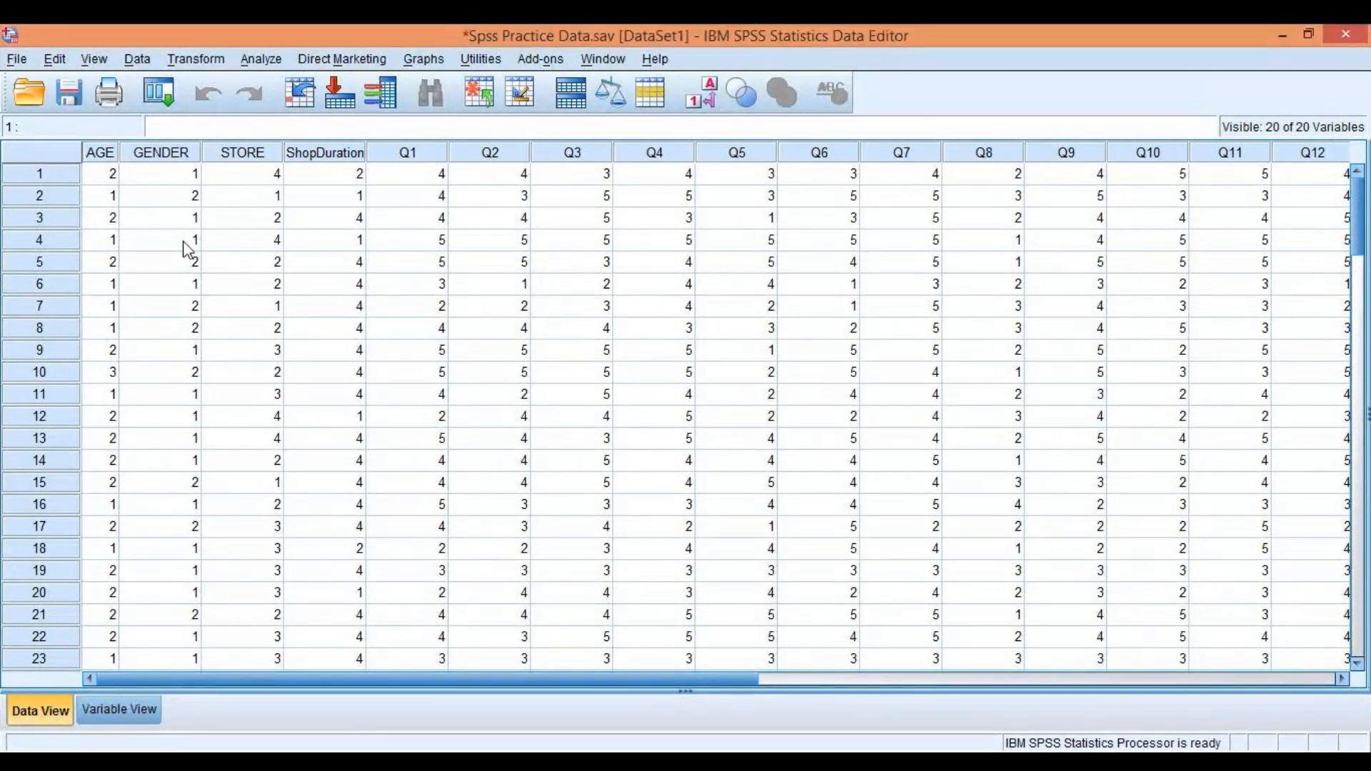
- Start another variable computation with SERVICE as the target variable
{"action": "left_click", "coordinate": [224, 61]}
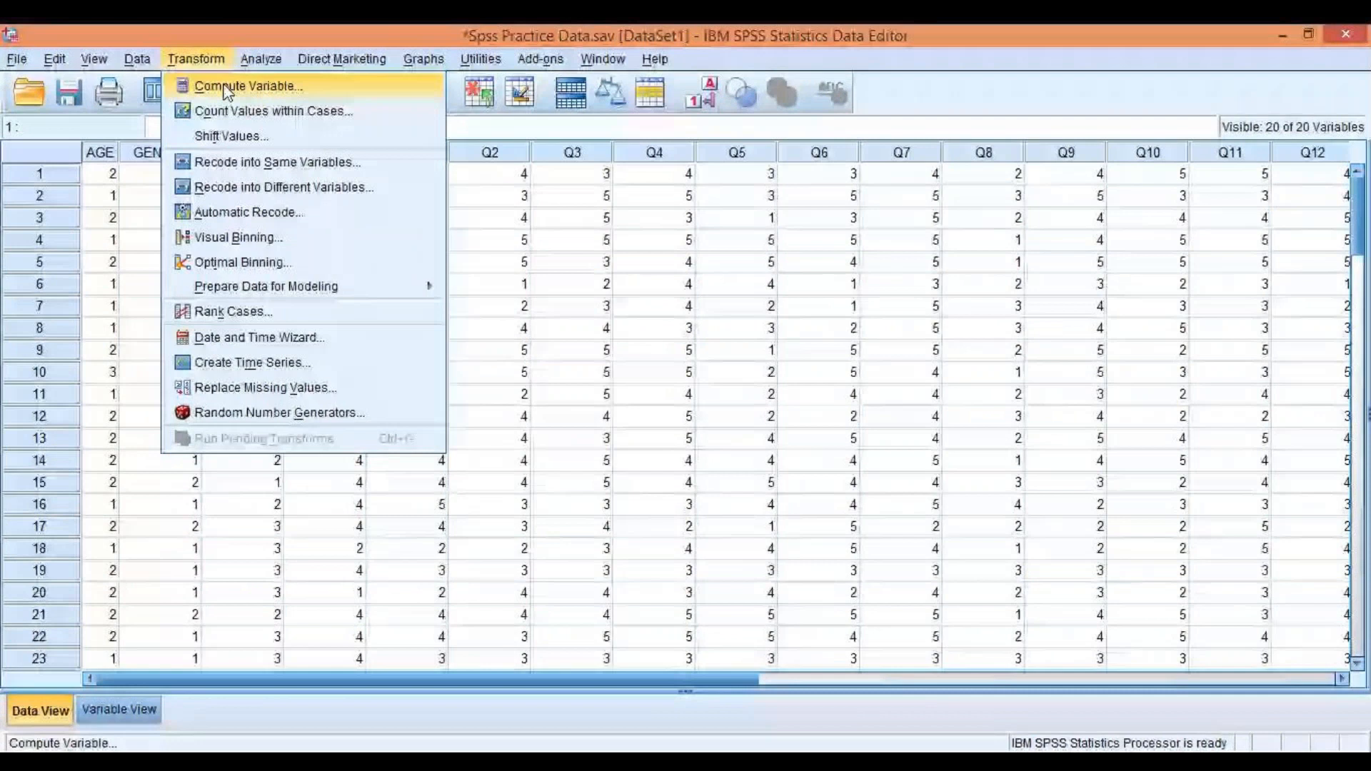
{"action": "left_click", "coordinate": [227, 89]}
{"action": "type", "text": "SERVICE"}
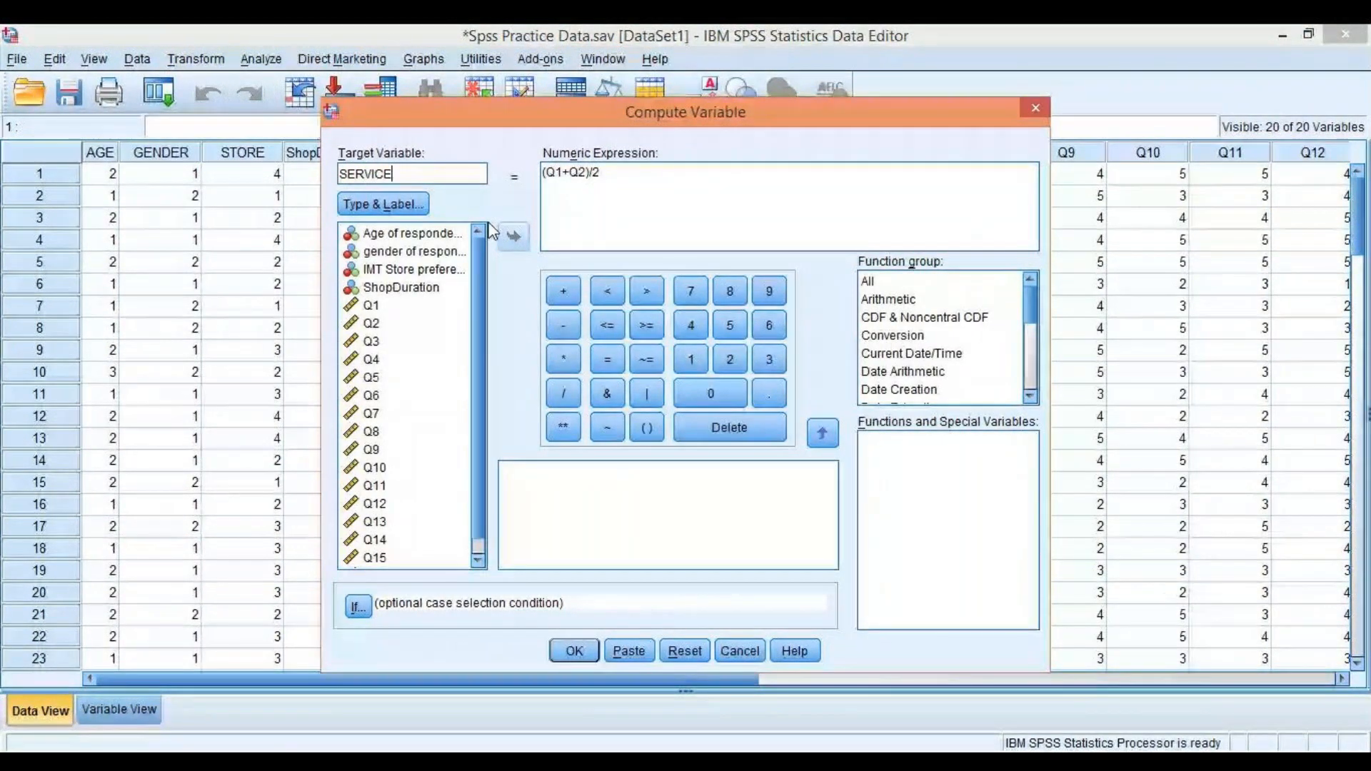
- Replace the numeric expression with (Q3+Q4+Q5+Q6)/4 and run the SERVICE computation
{"action": "left_click_drag", "start_coordinate": [639, 179], "coordinate": [541, 173]}
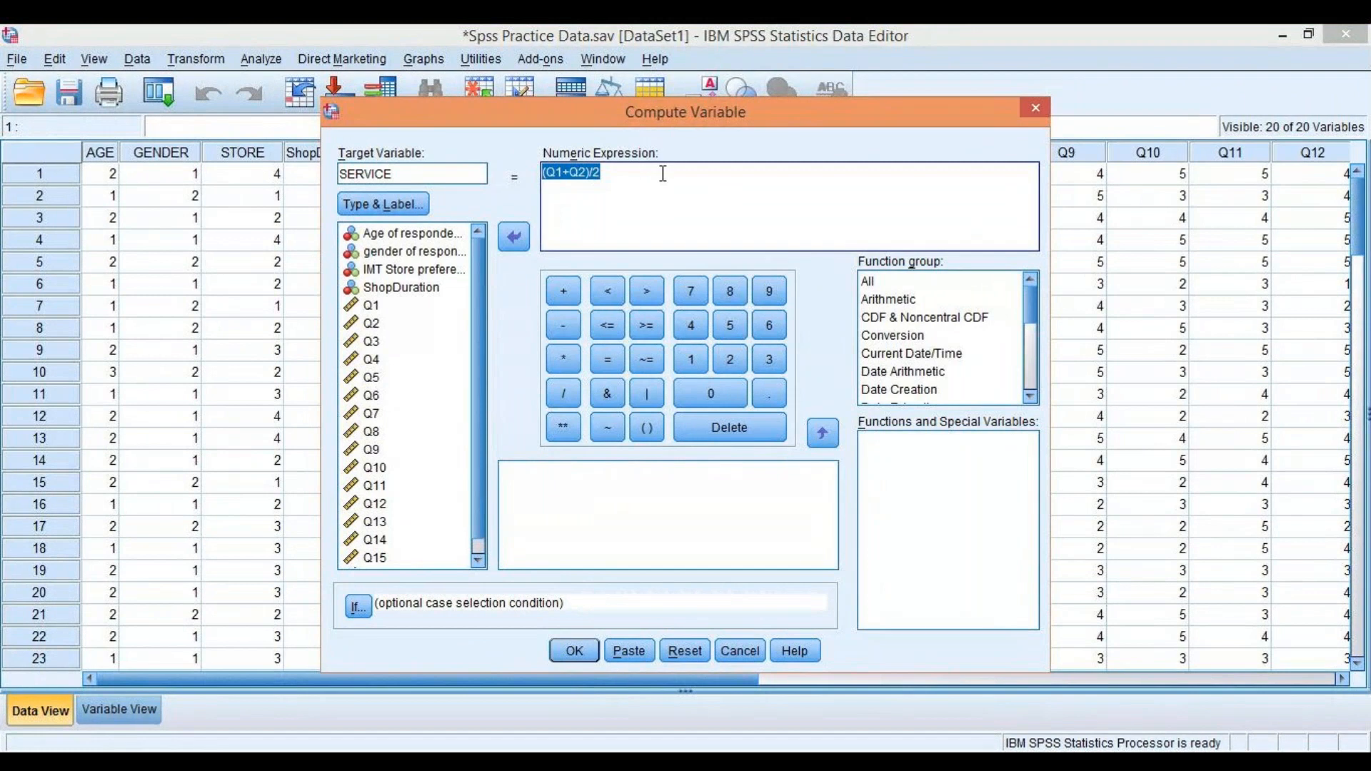
{"action": "type", "text": "("}
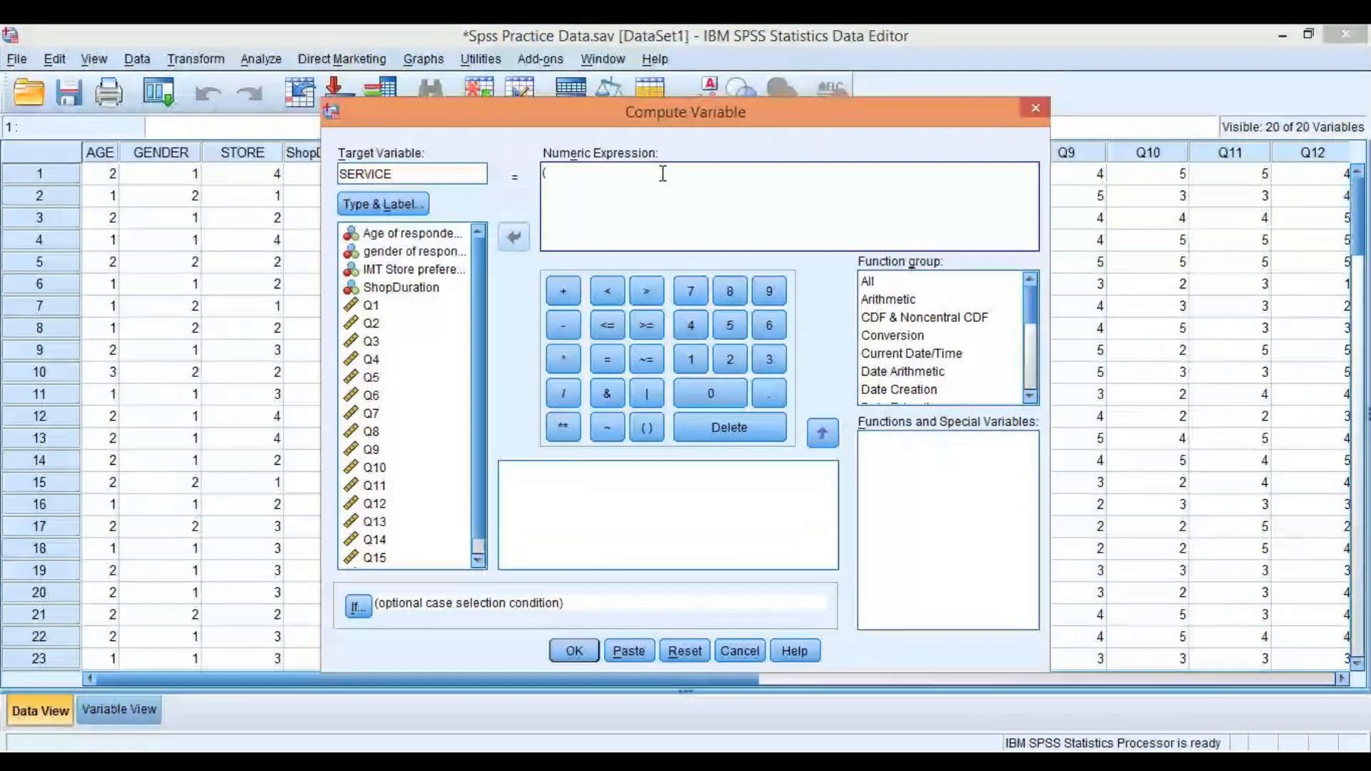
{"action": "double_click", "coordinate": [364, 343]}
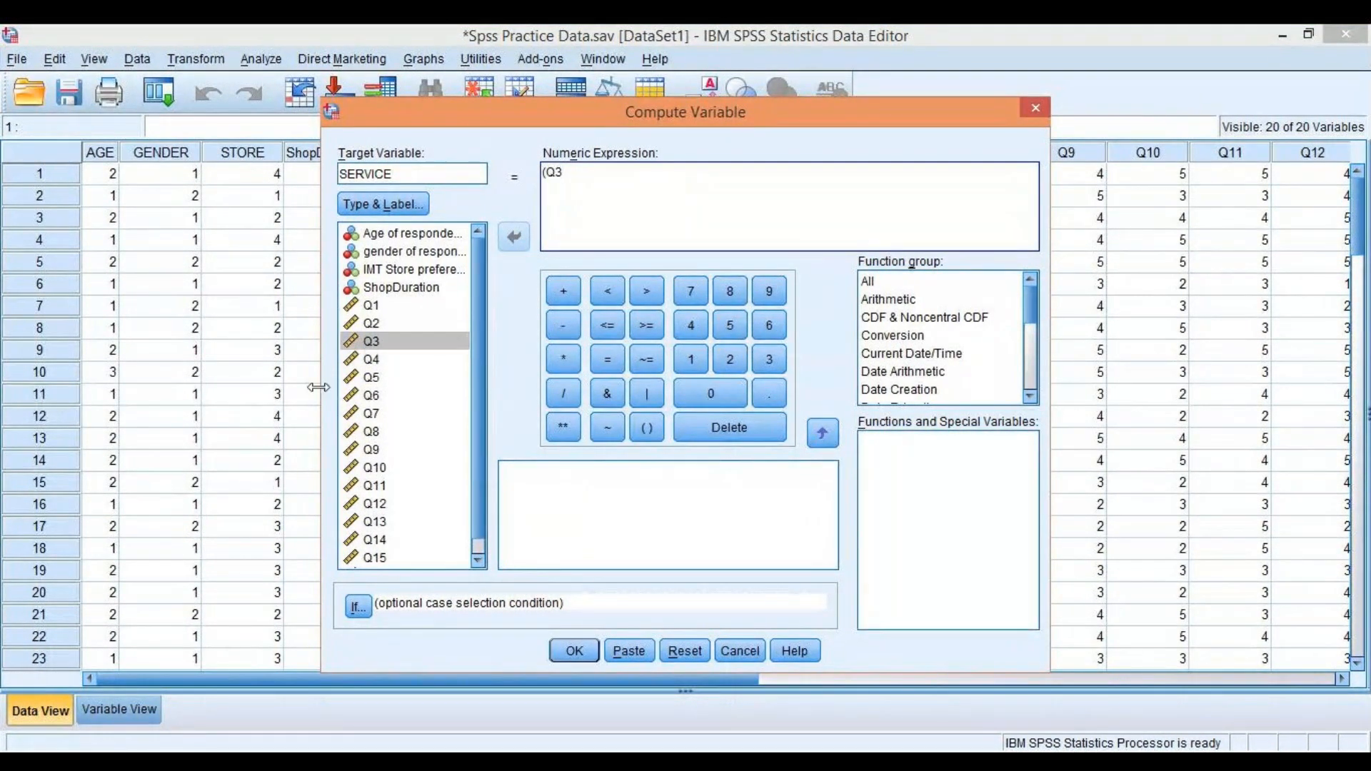
{"action": "type", "text": "+"}
{"action": "left_click", "coordinate": [371, 349]}
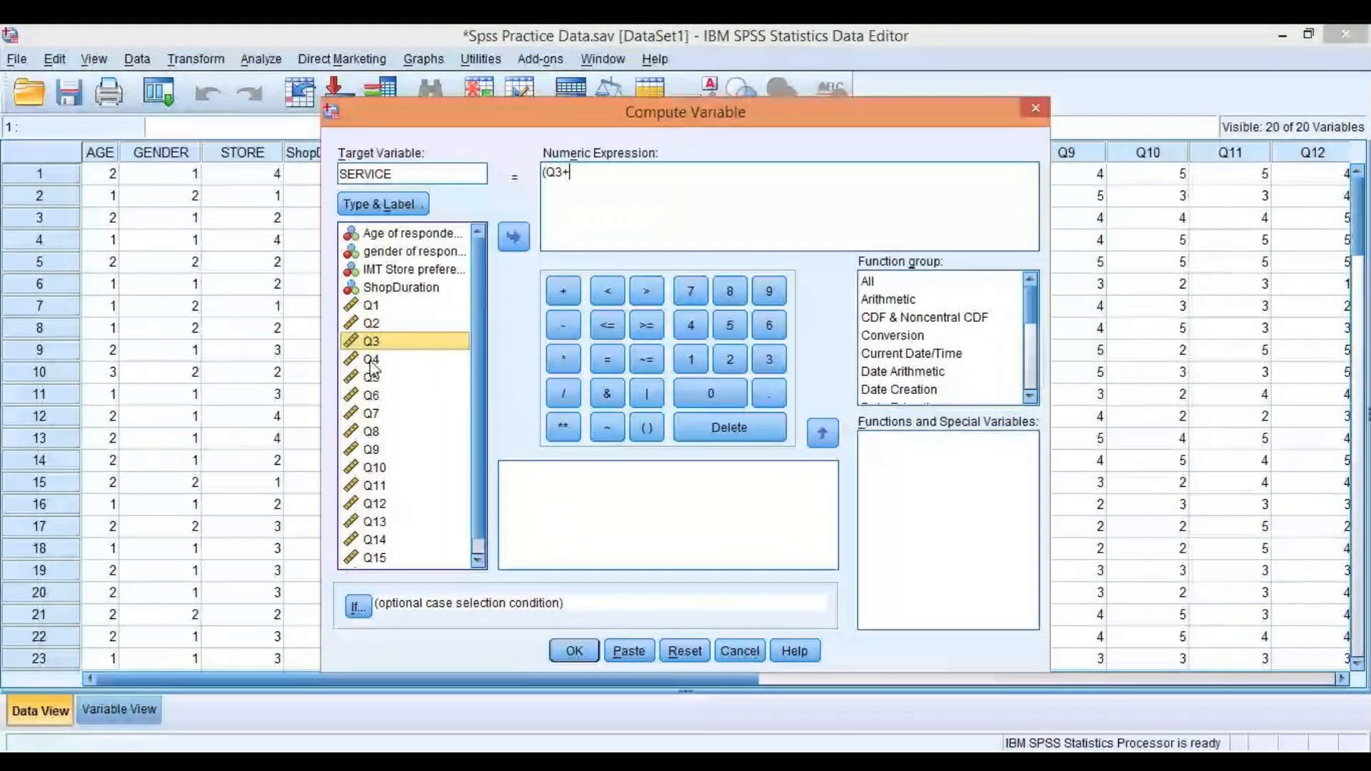
{"action": "double_click", "coordinate": [372, 360]}
{"action": "type", "text": "+"}
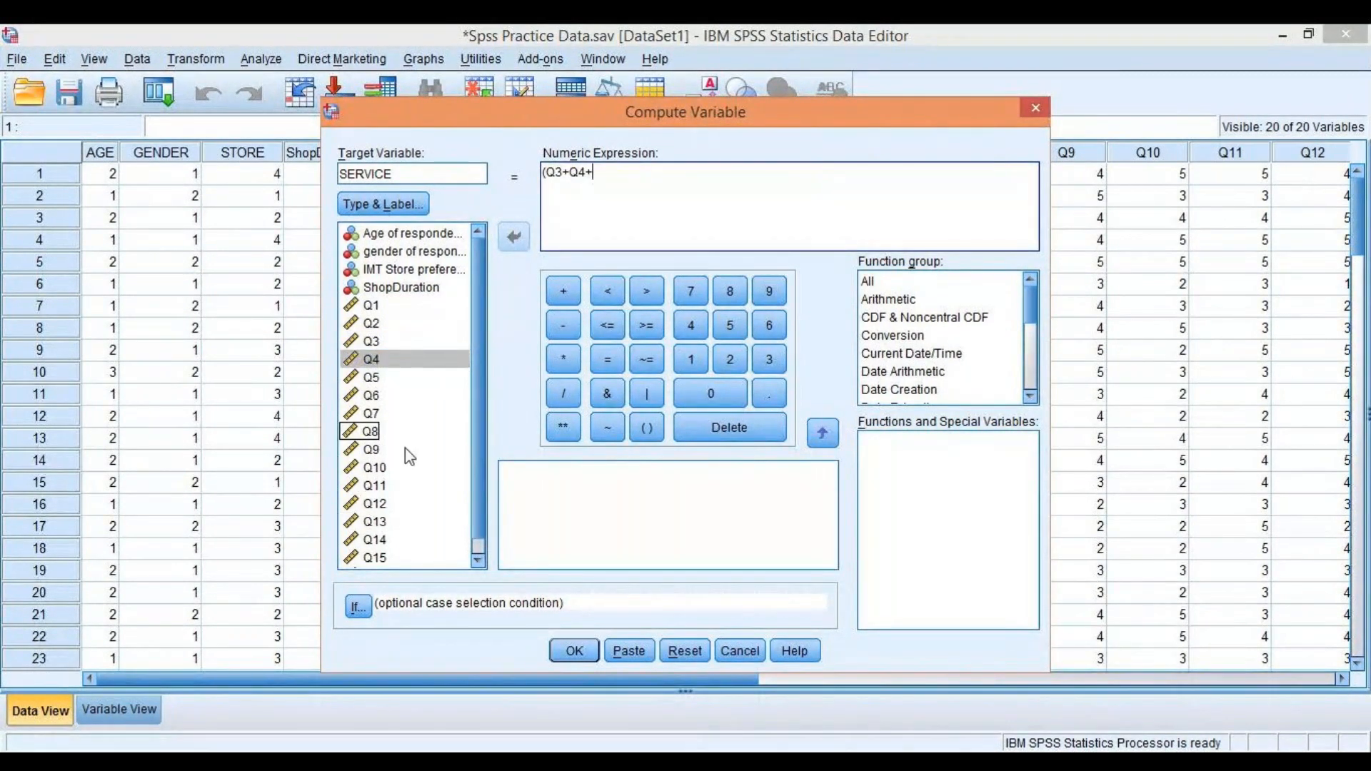
{"action": "double_click", "coordinate": [350, 378]}
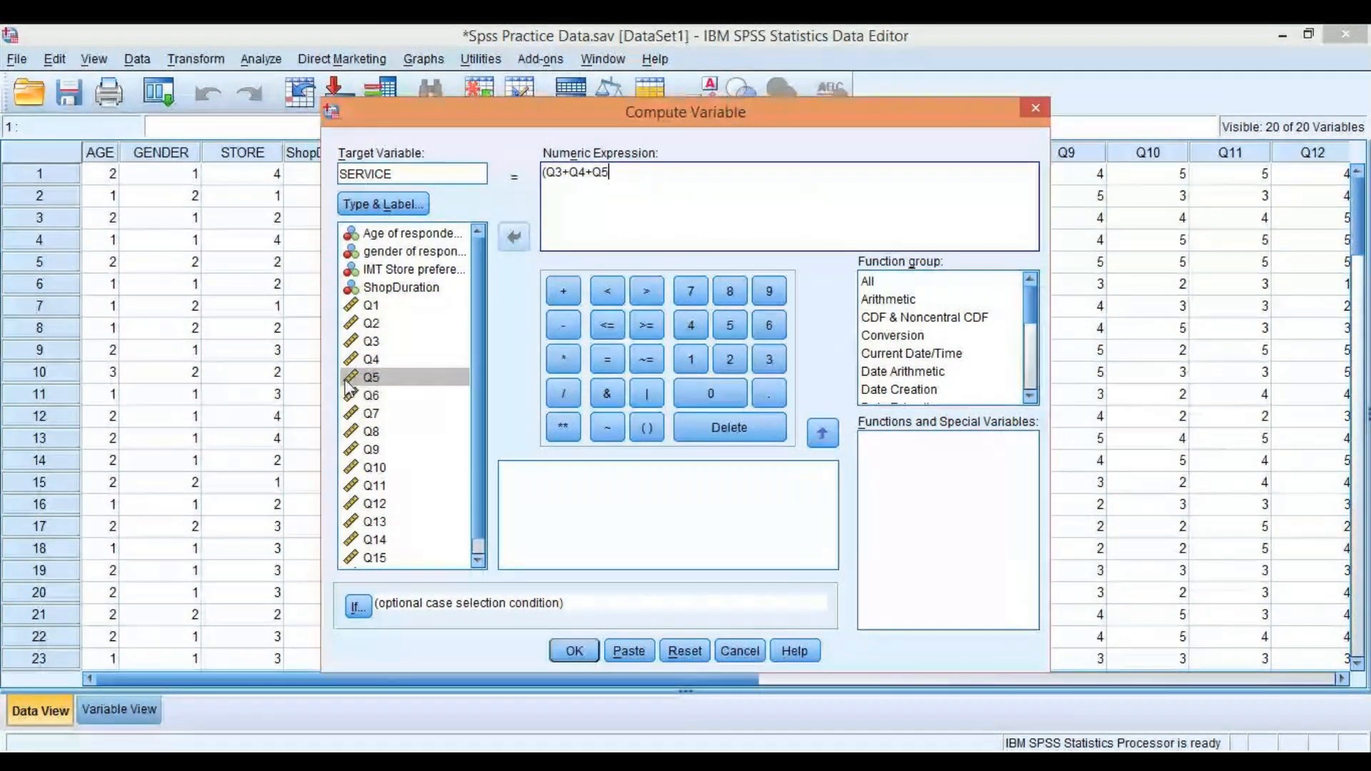
{"action": "type", "text": "+"}
{"action": "left_click", "coordinate": [376, 400]}
{"action": "double_click", "coordinate": [376, 400]}
{"action": "type", "text": ")"}
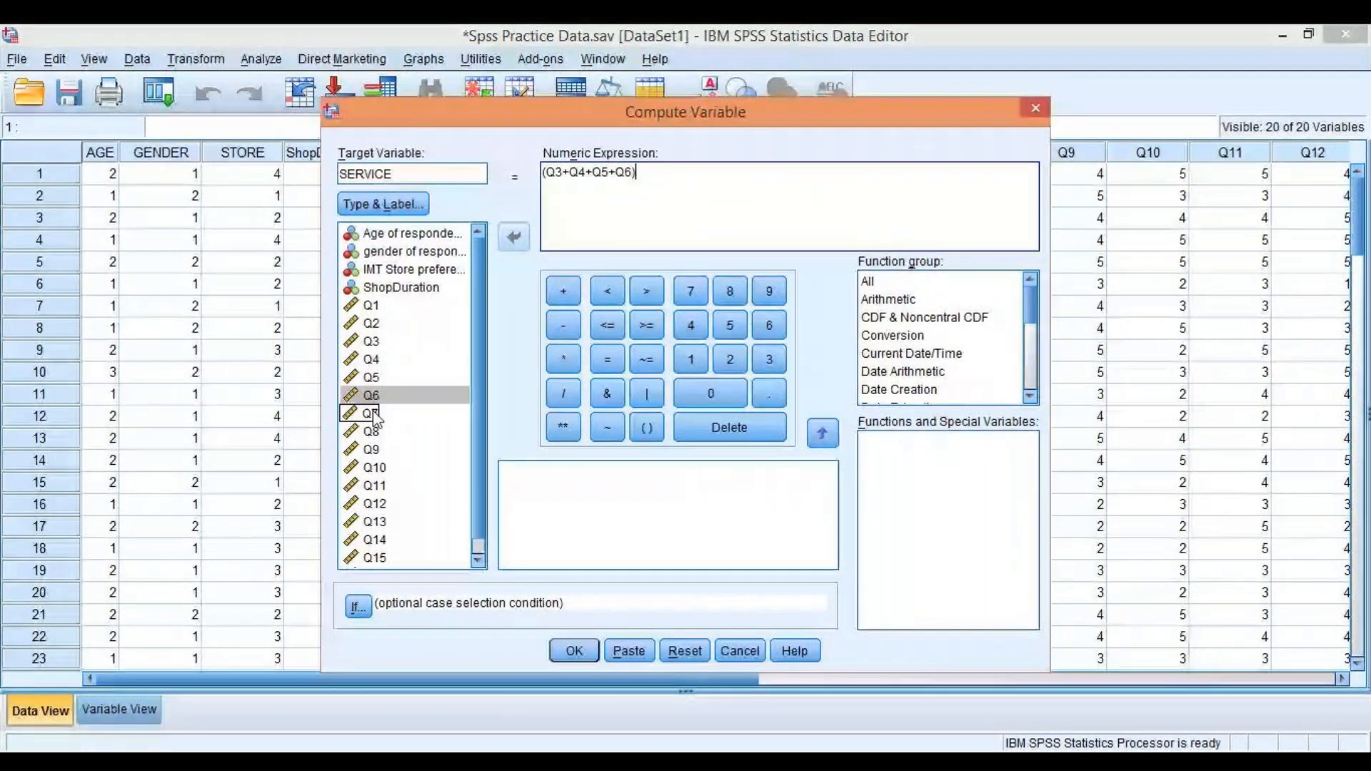
{"action": "type", "text": "/4"}
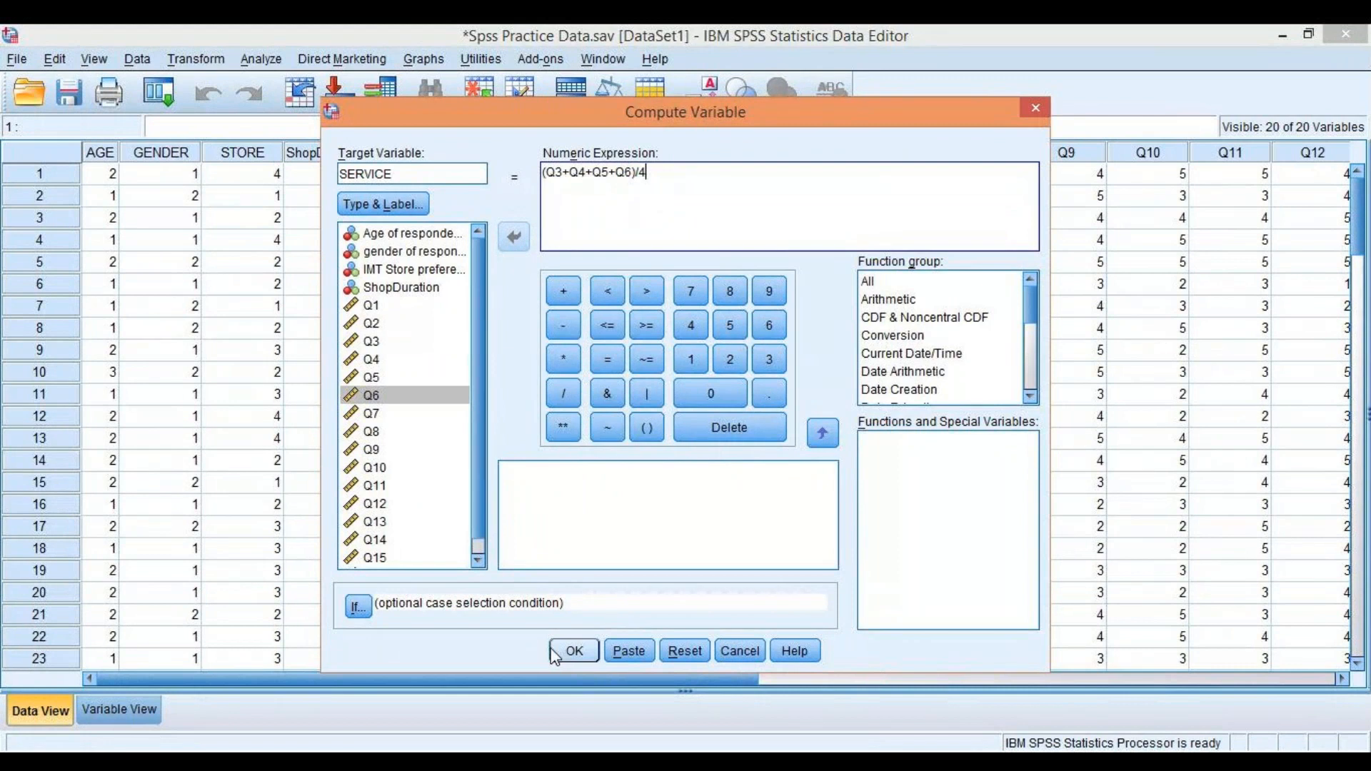
{"action": "left_click", "coordinate": [573, 651]}
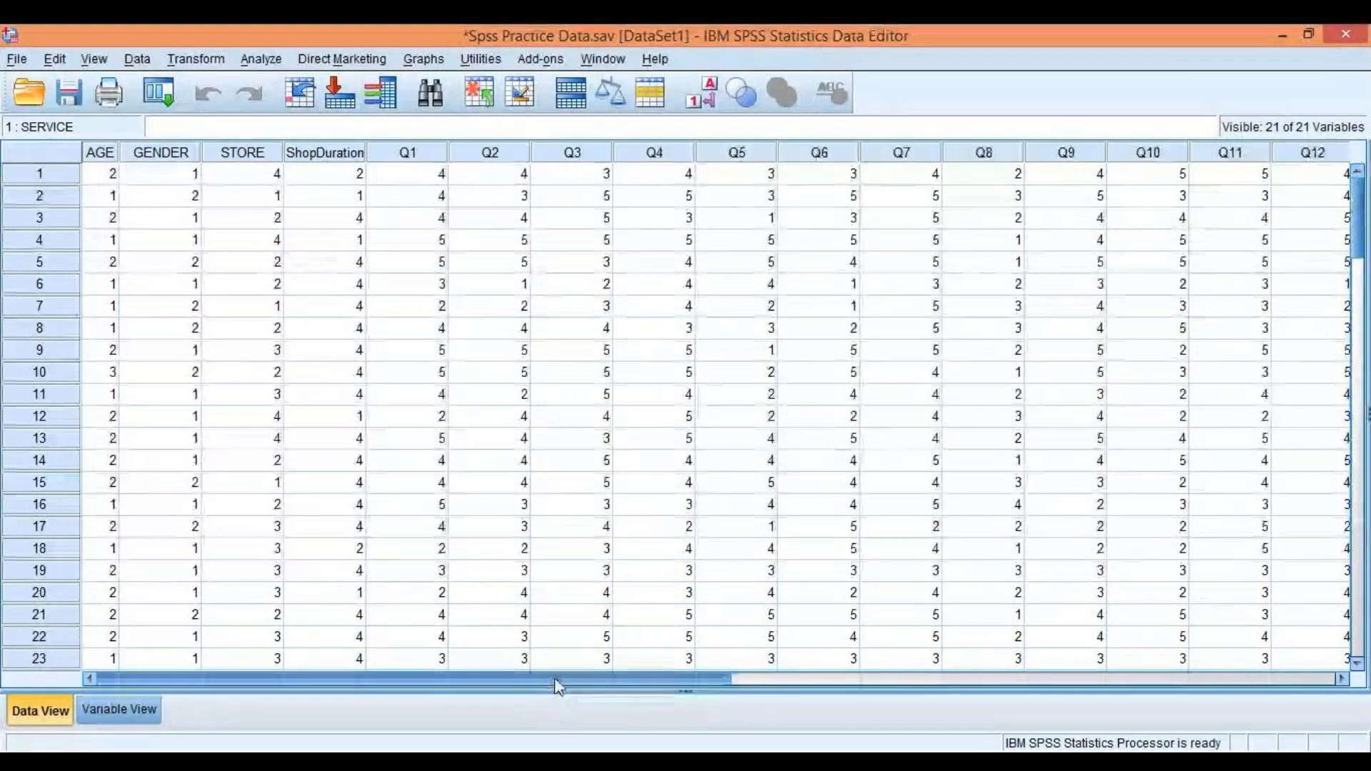
- Examine the computed SERVICE values next to the PRICE column
{"action": "scroll", "coordinate": [786, 536], "scroll_direction": "down", "scroll_amount": 9}
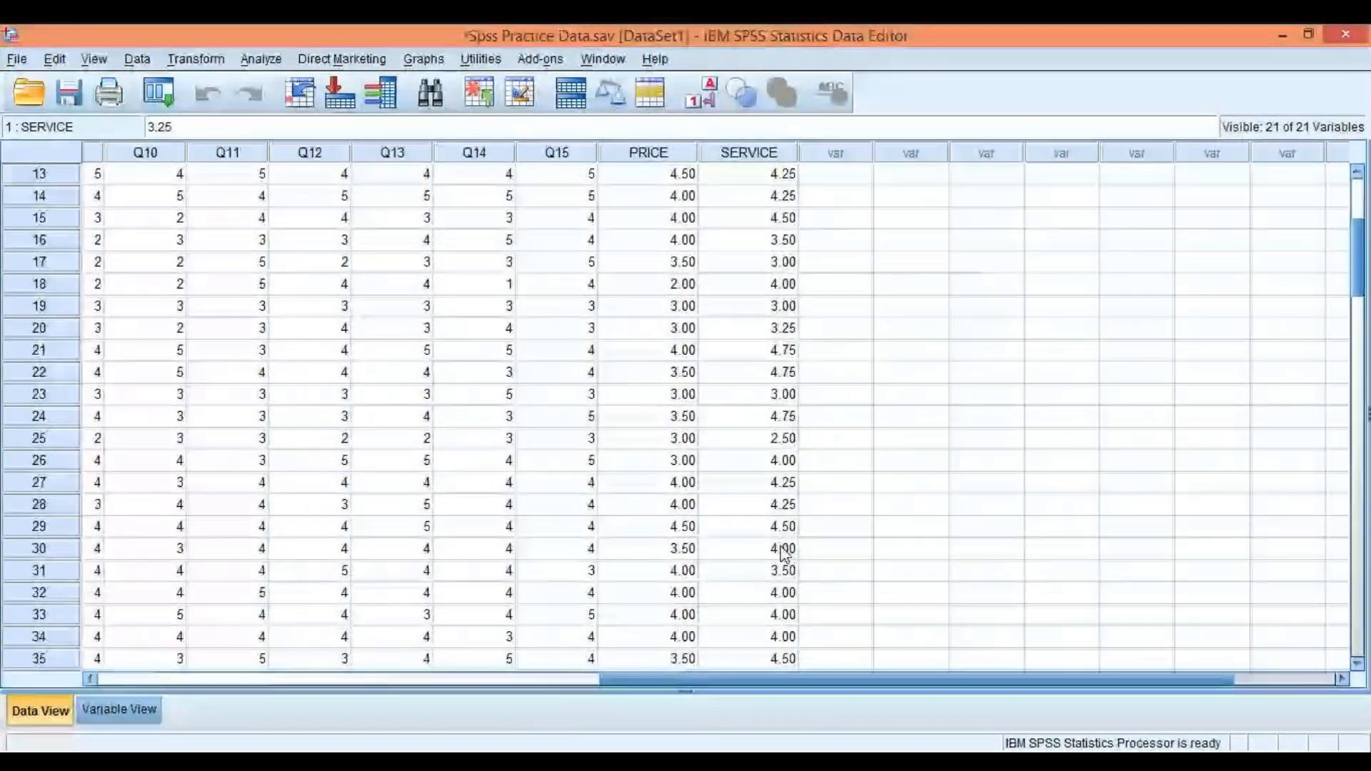
{"action": "scroll", "coordinate": [785, 550], "scroll_direction": "up", "scroll_amount": 6}
{"action": "scroll", "coordinate": [714, 543], "scroll_direction": "up", "scroll_amount": 3}
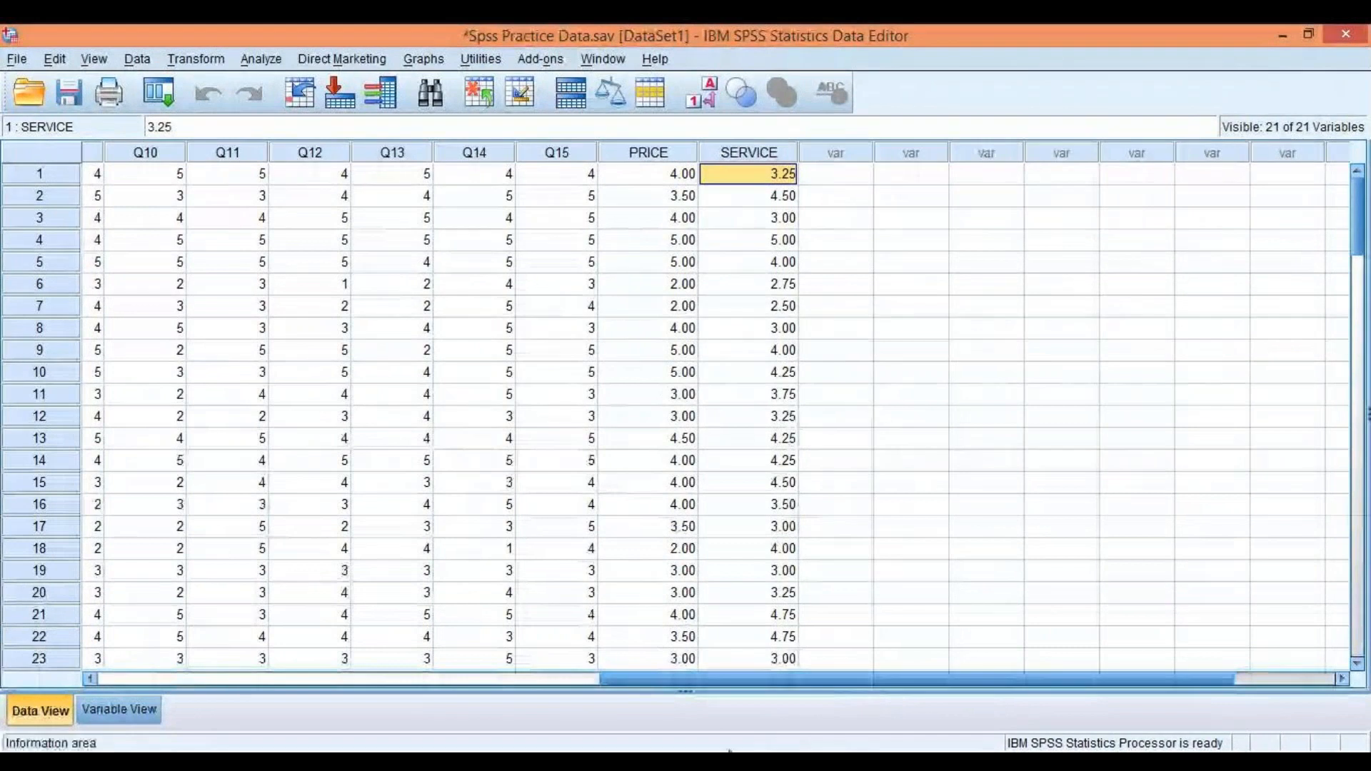
{"action": "left_click", "coordinate": [897, 764]}
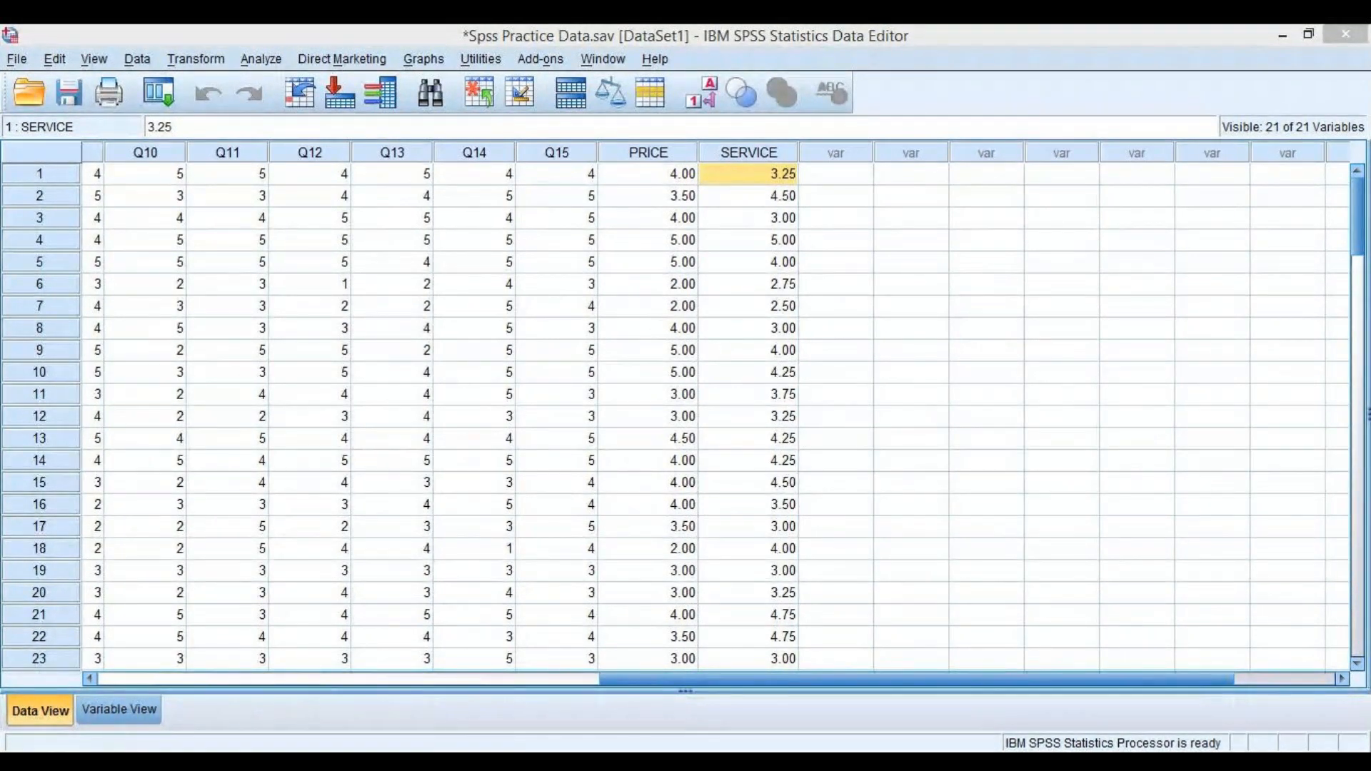
{"action": "left_click", "coordinate": [790, 705]}
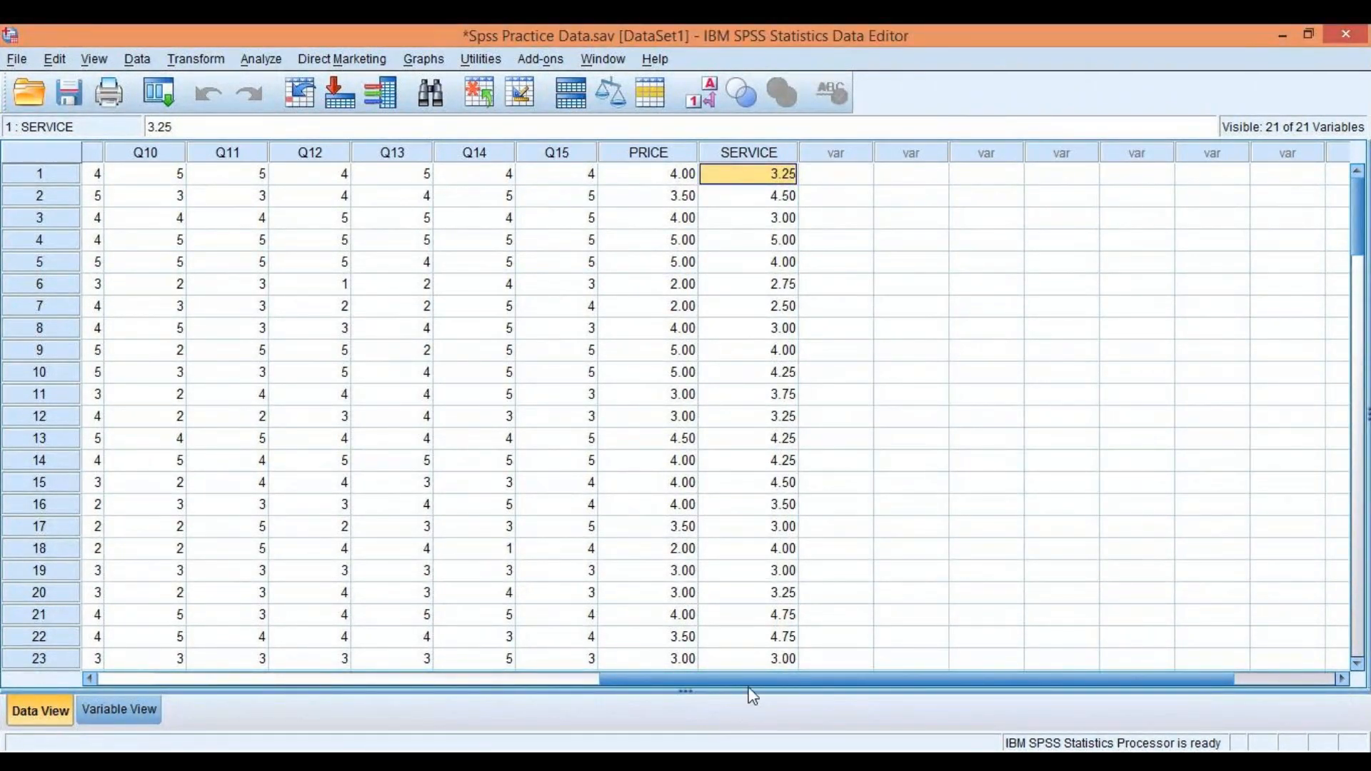
- Clear the previous Compute Variable settings and set the target variable to Q8R
{"action": "left_click_drag", "start_coordinate": [749, 684], "coordinate": [285, 685]}
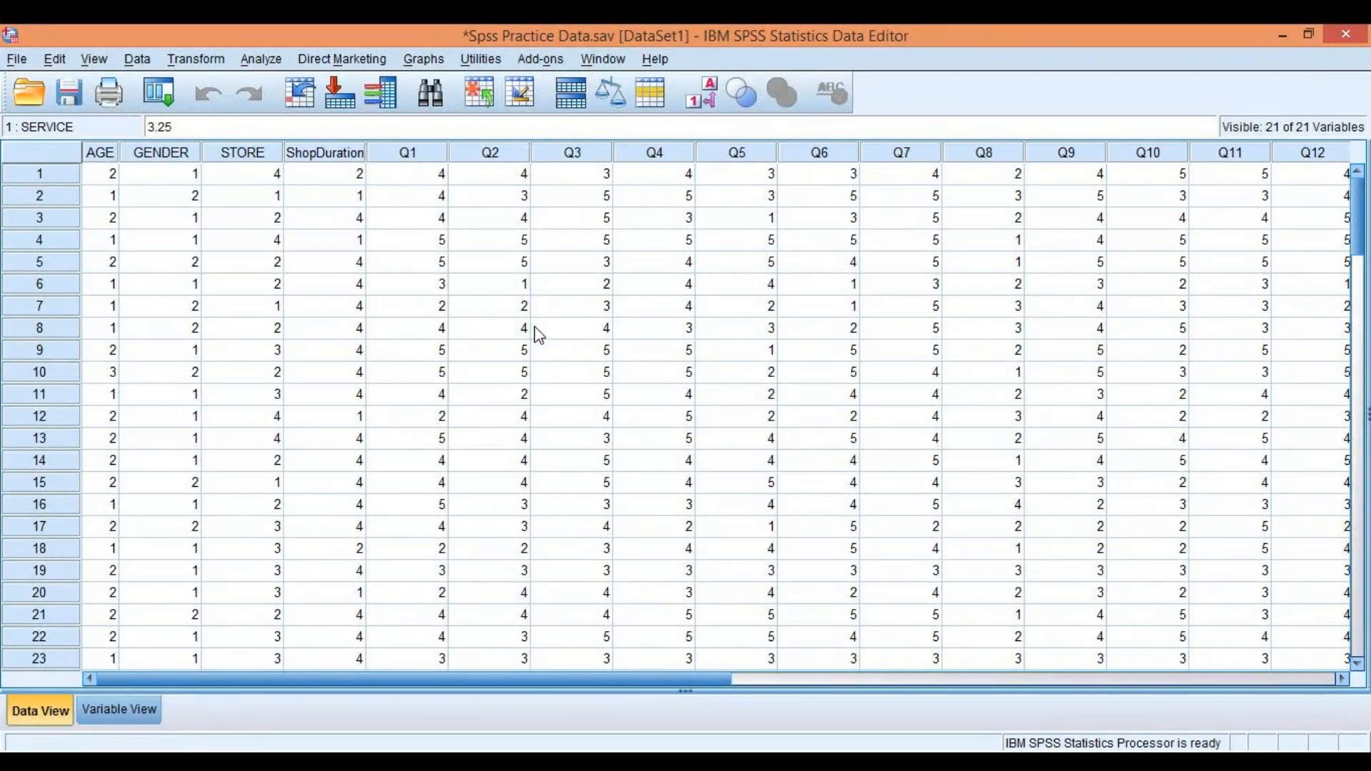
{"action": "left_click", "coordinate": [192, 62]}
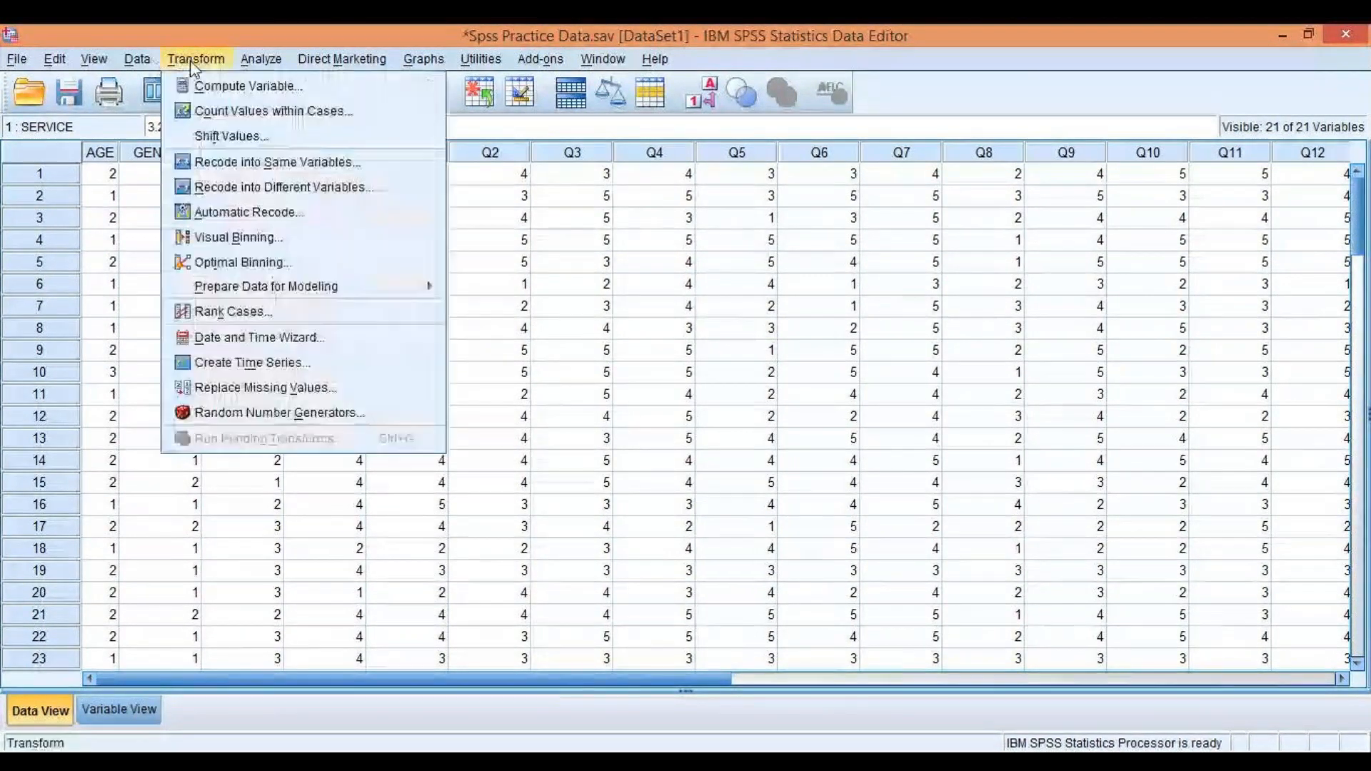
{"action": "left_click", "coordinate": [229, 86]}
{"action": "left_click", "coordinate": [685, 650]}
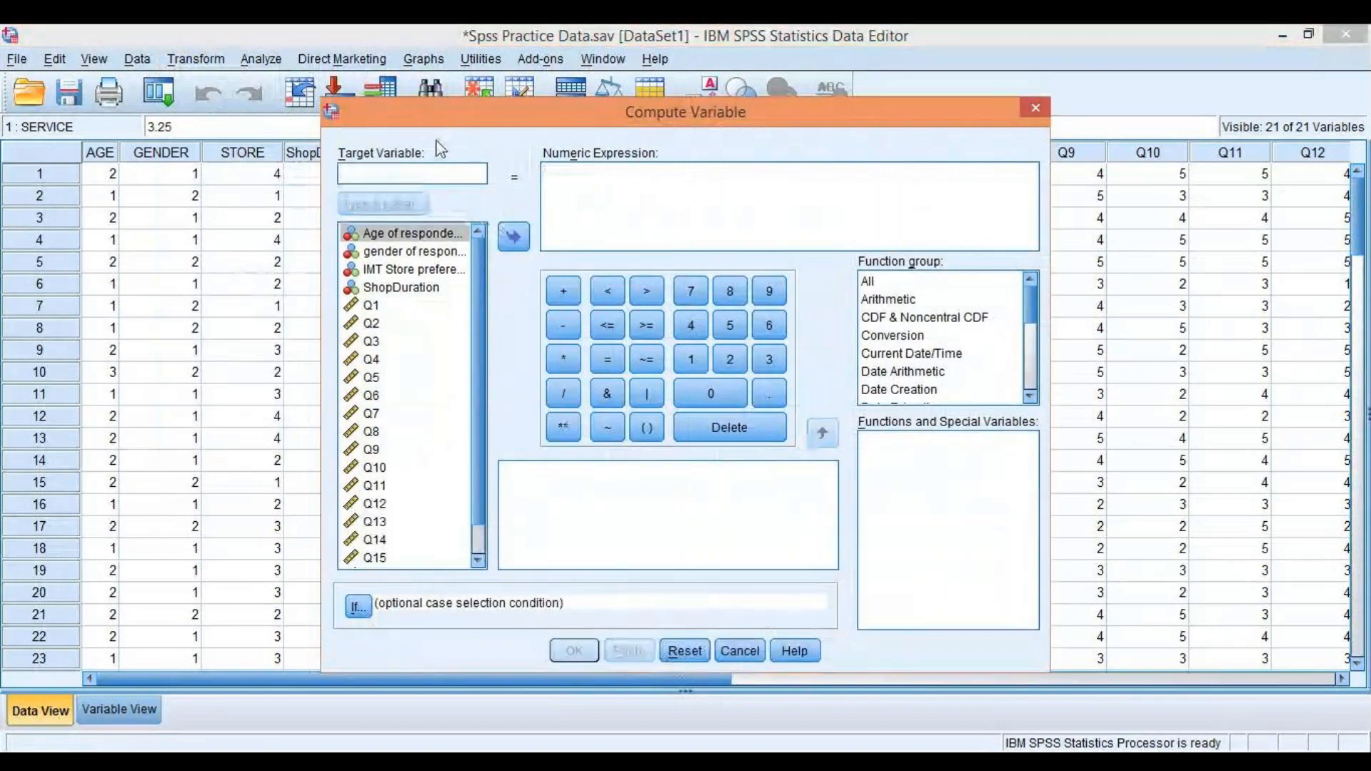
{"action": "type", "text": "Q8r"}
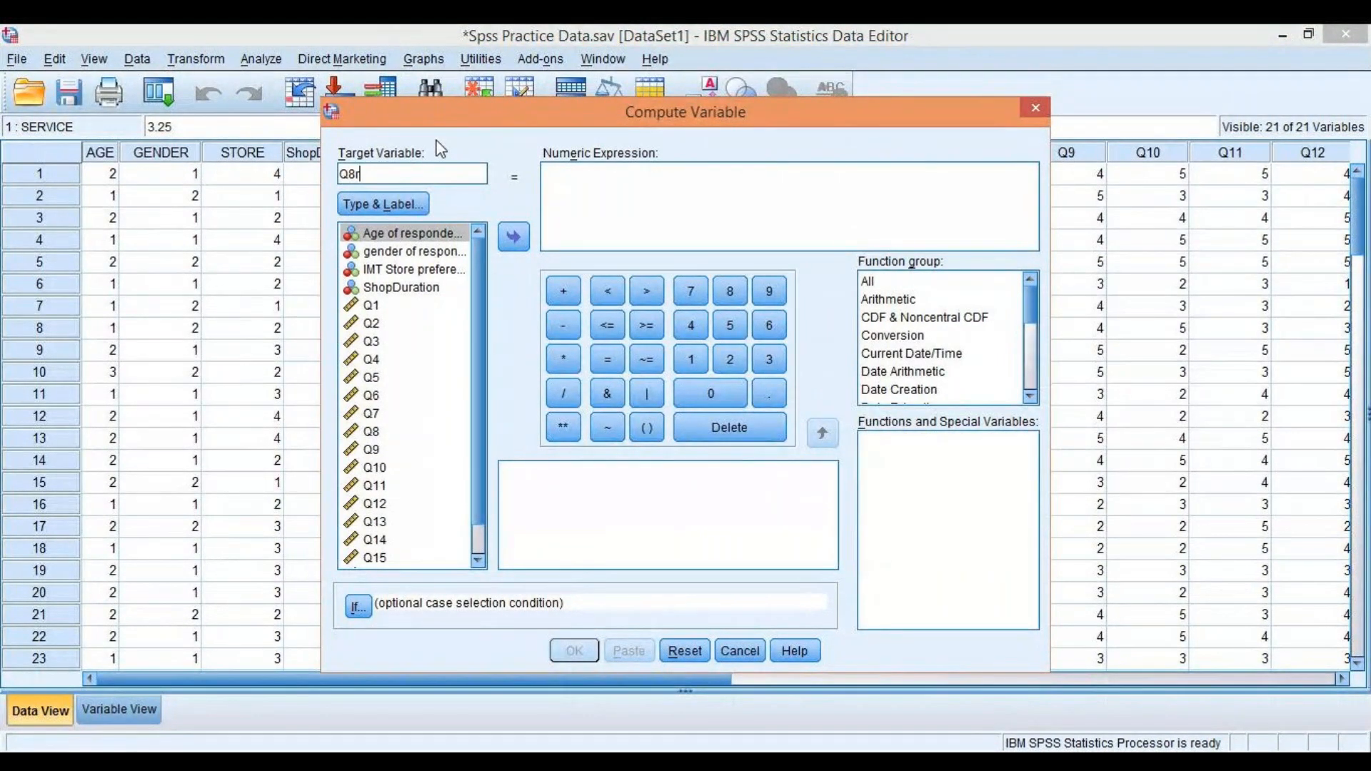
{"action": "key", "text": "BackSpace"}
{"action": "type", "text": "R"}
- Enter 6-Q8 as the numeric expression for Q8R and run the computation
{"action": "left_click", "coordinate": [691, 182]}
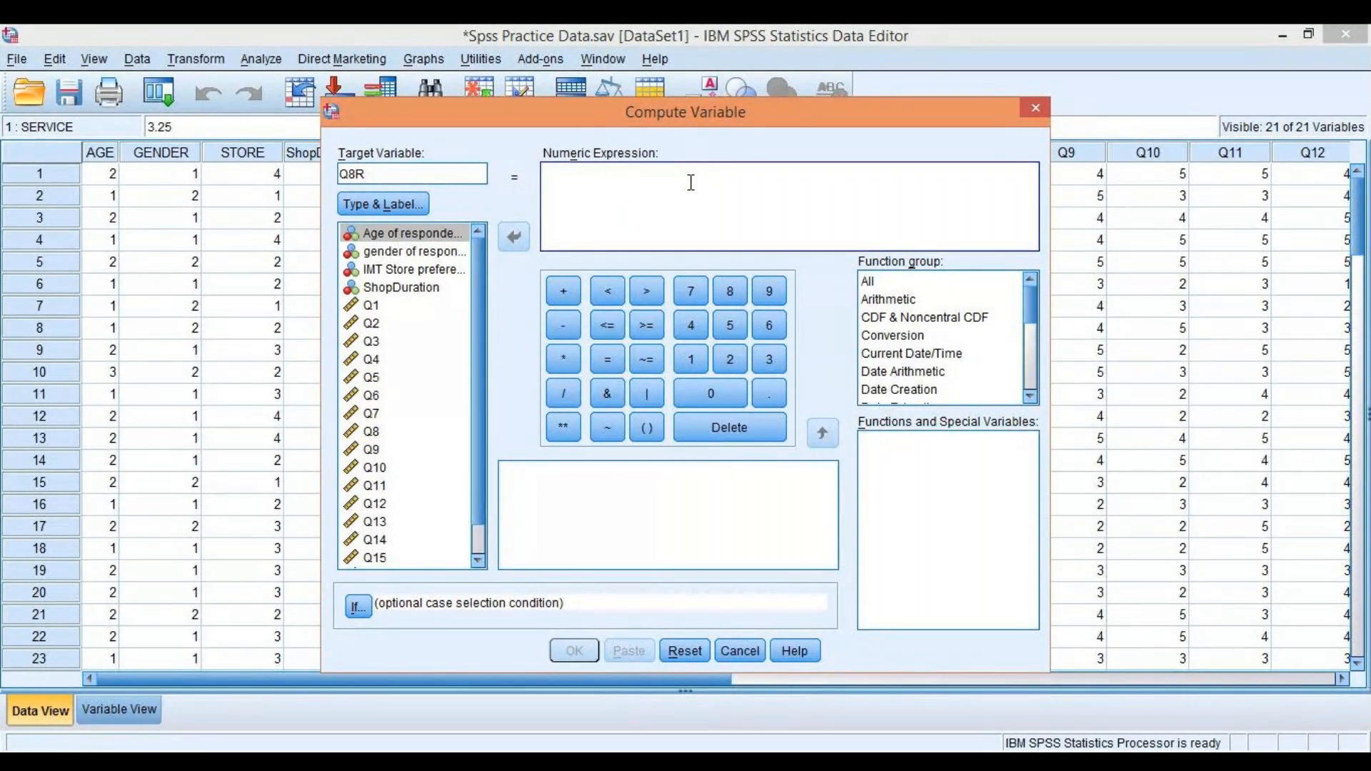
{"action": "type", "text": "6-"}
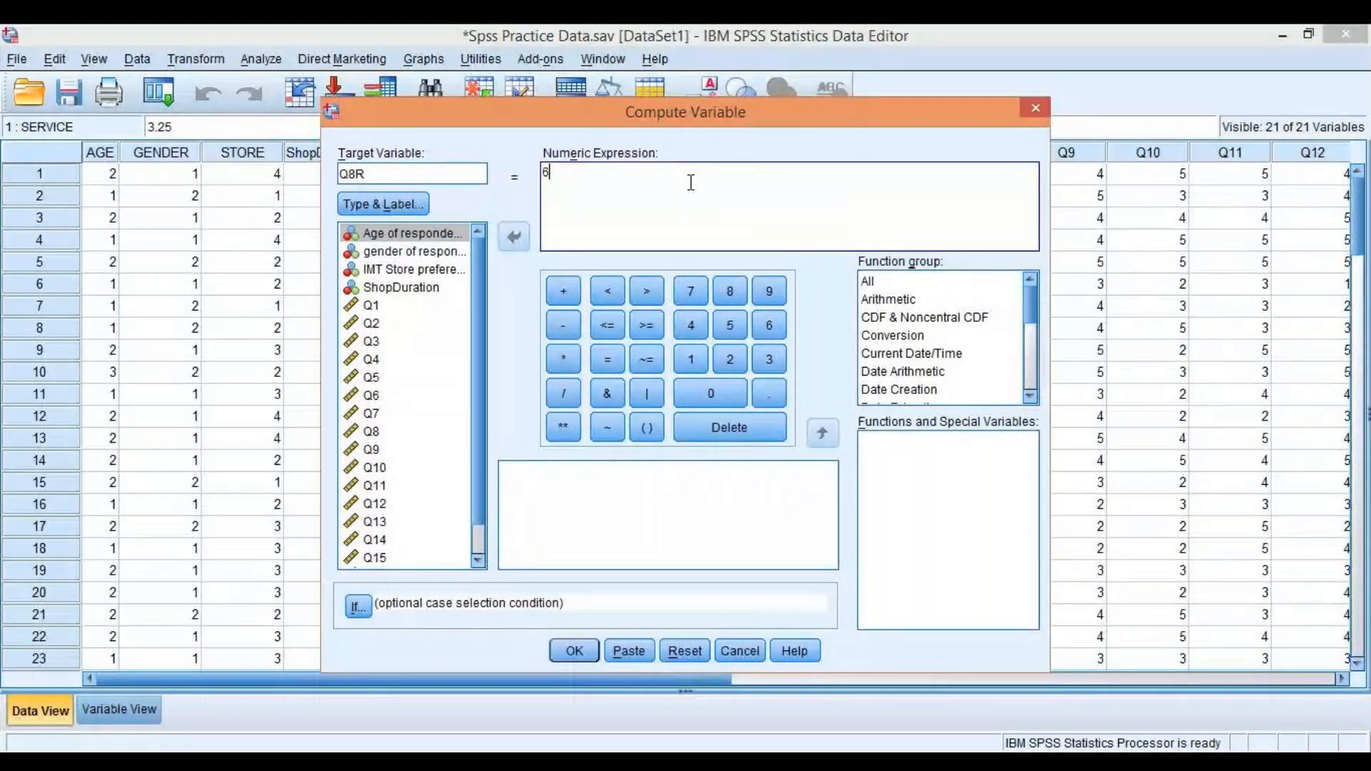
{"action": "double_click", "coordinate": [372, 431]}
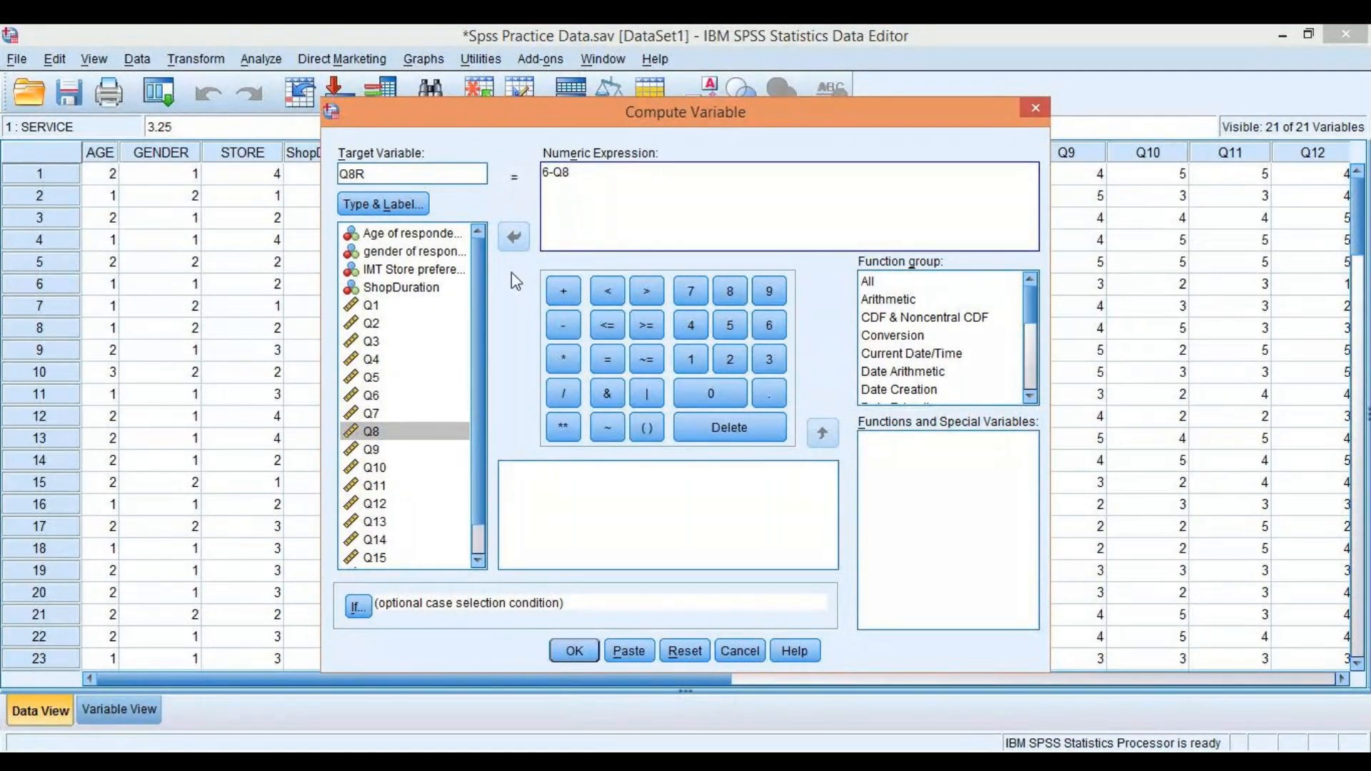
{"action": "left_click", "coordinate": [571, 651]}
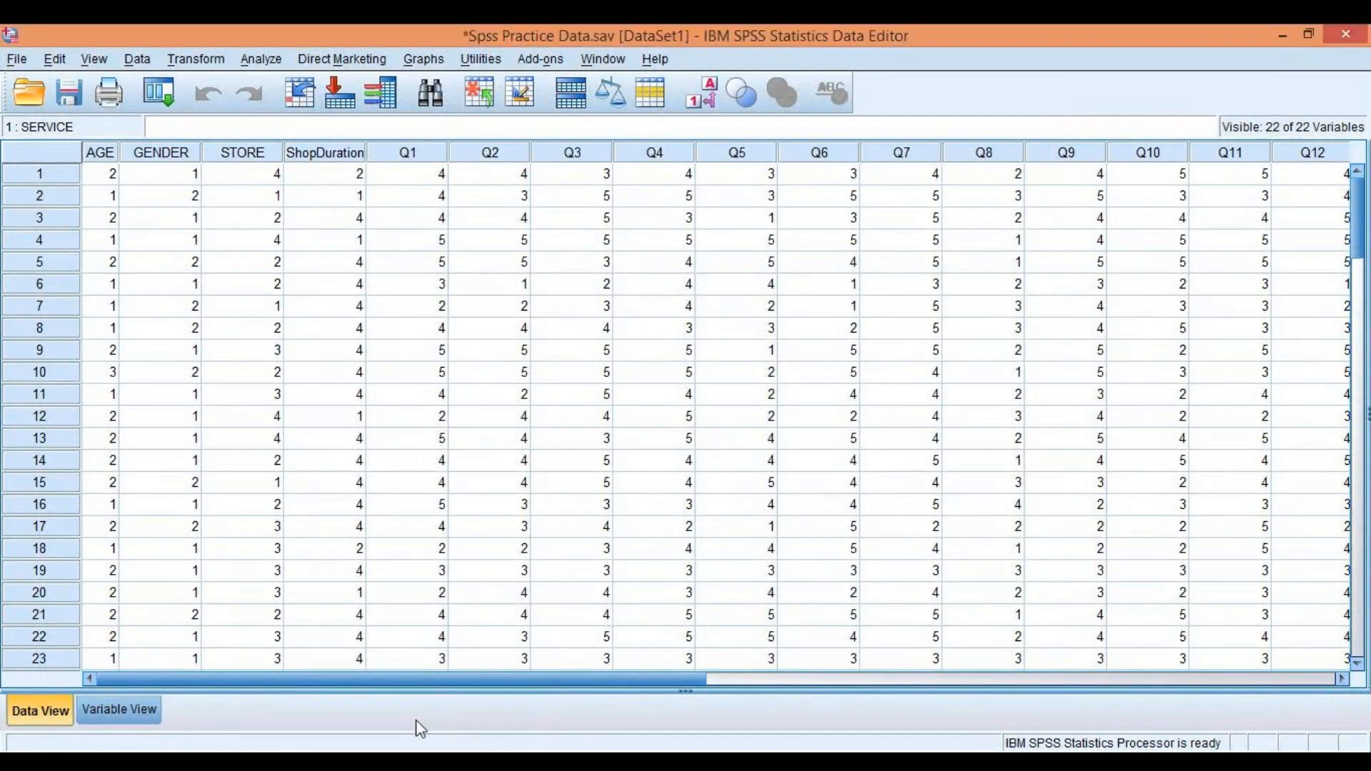
- Compare the computed Q8R column with the original Q8 values in the data
{"action": "left_click_drag", "start_coordinate": [503, 676], "coordinate": [1037, 679]}
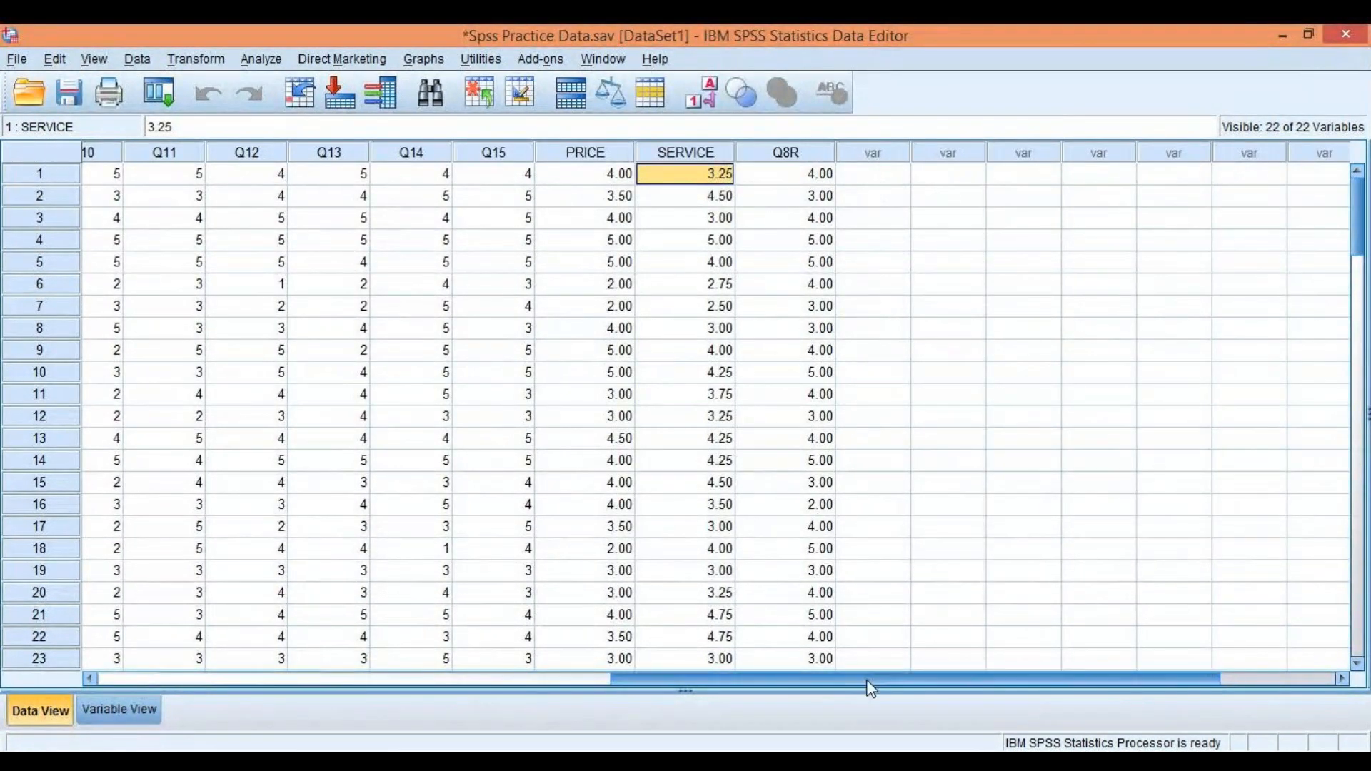
{"action": "left_click_drag", "start_coordinate": [888, 676], "coordinate": [677, 687]}
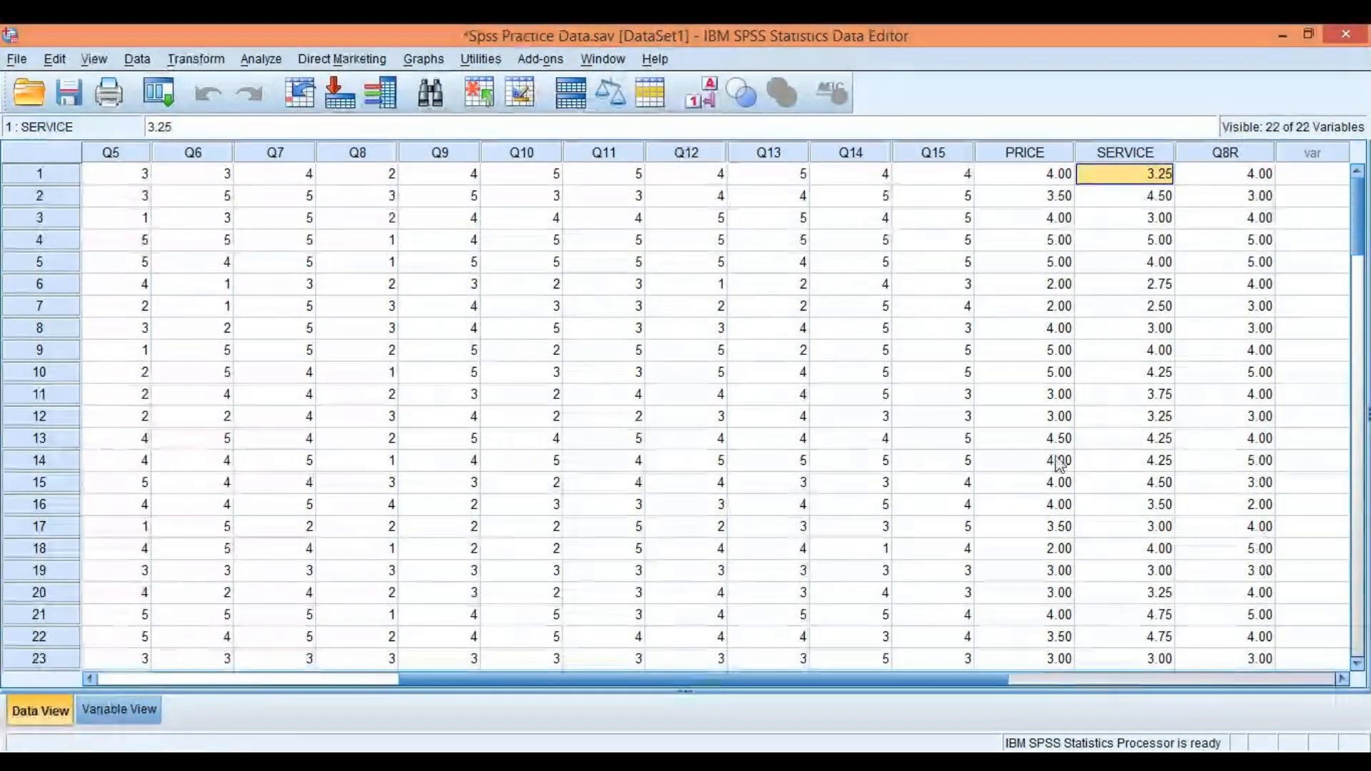
{"action": "left_click_drag", "start_coordinate": [786, 678], "coordinate": [486, 678]}
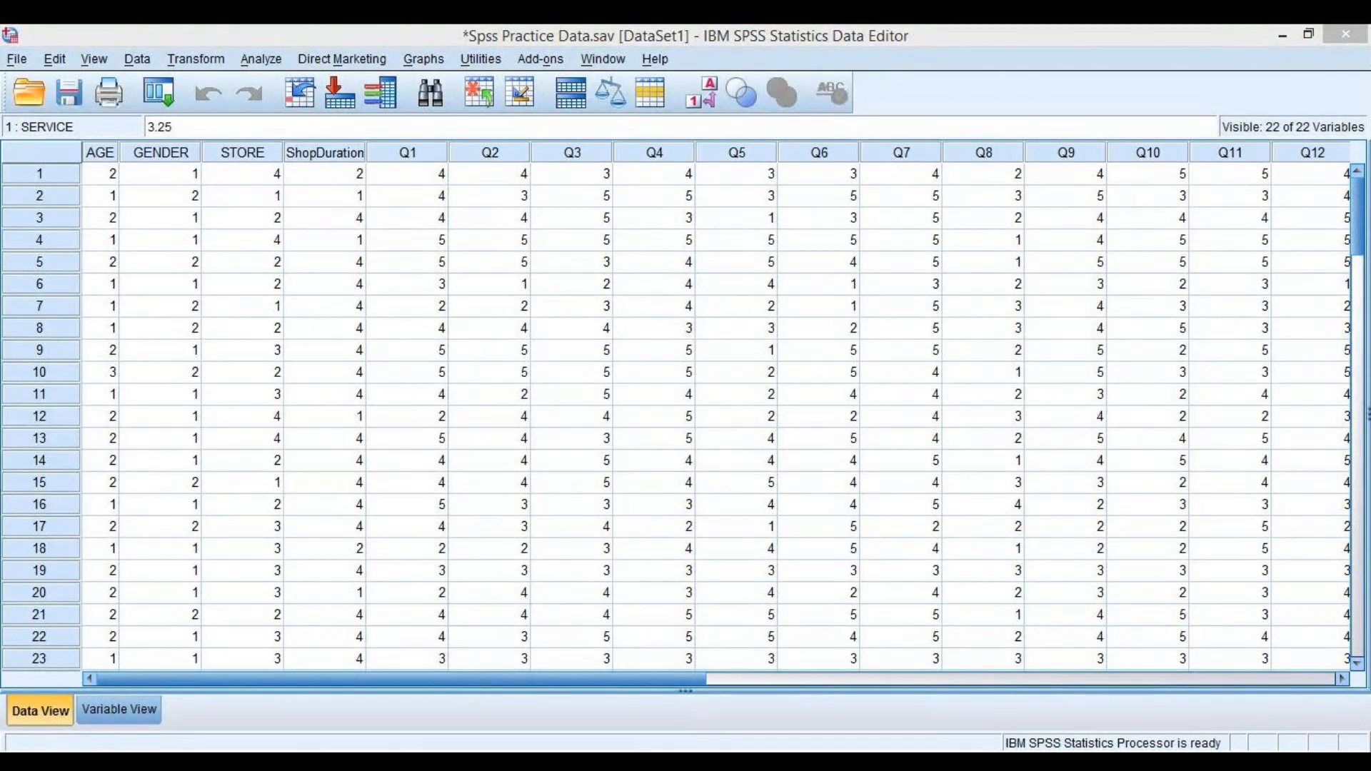
{"action": "left_click", "coordinate": [793, 699]}
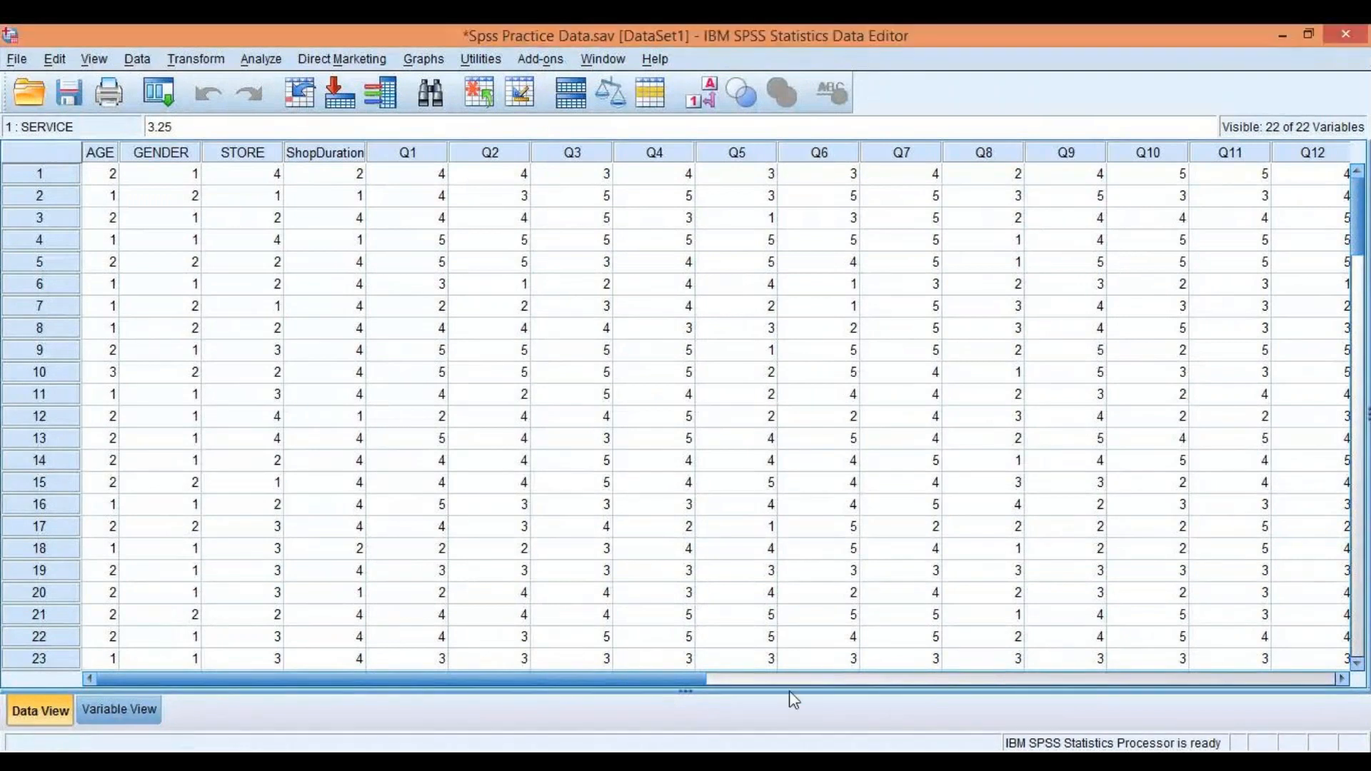
- Start another variable computation with CONVI as the target variable
{"action": "left_click", "coordinate": [194, 59]}
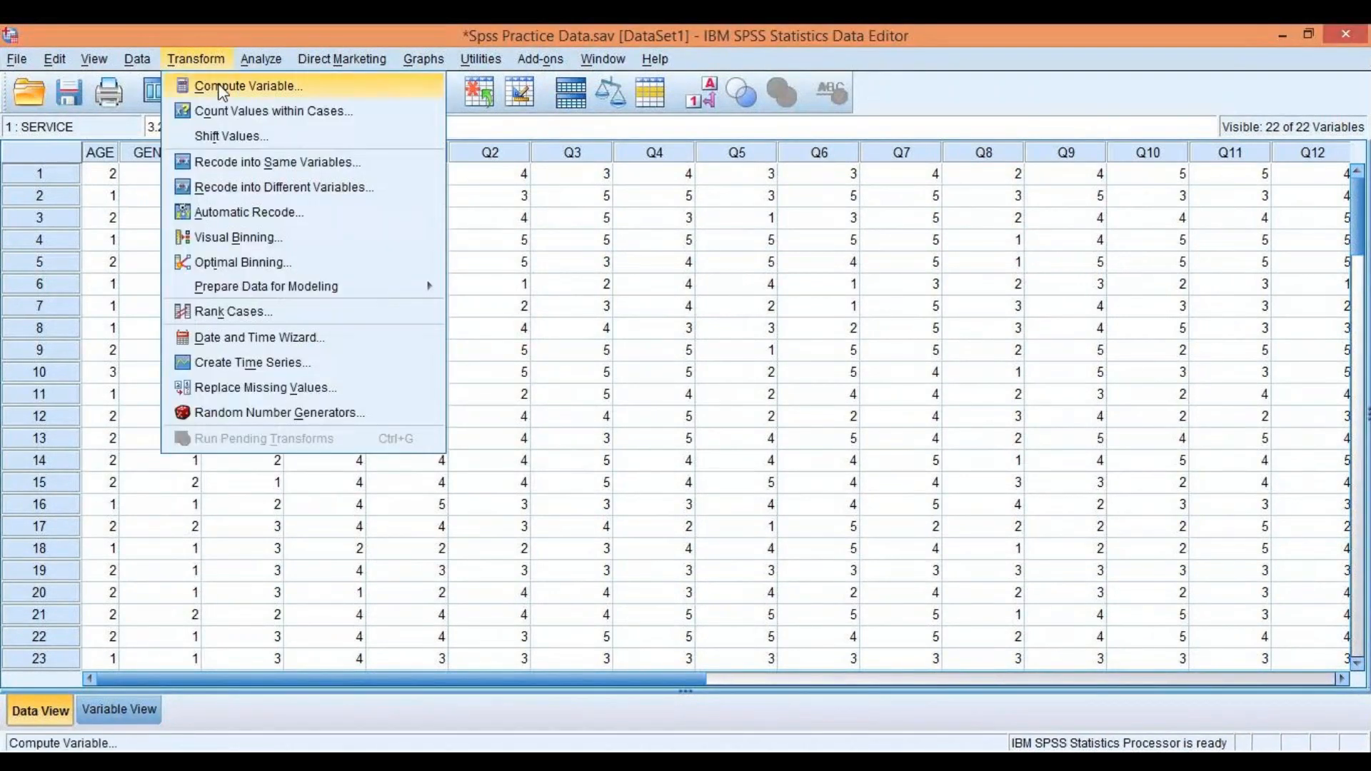
{"action": "left_click", "coordinate": [222, 87]}
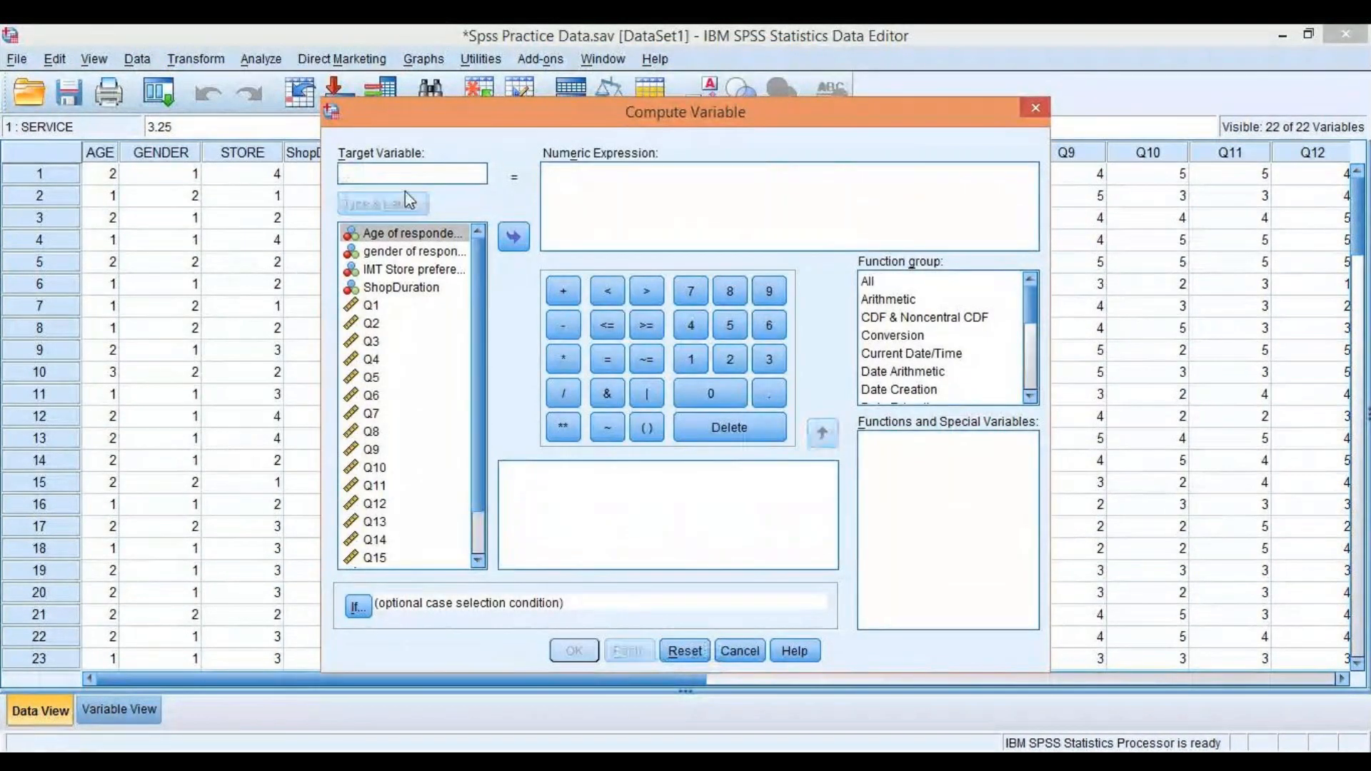
{"action": "type", "text": "CONVI"}
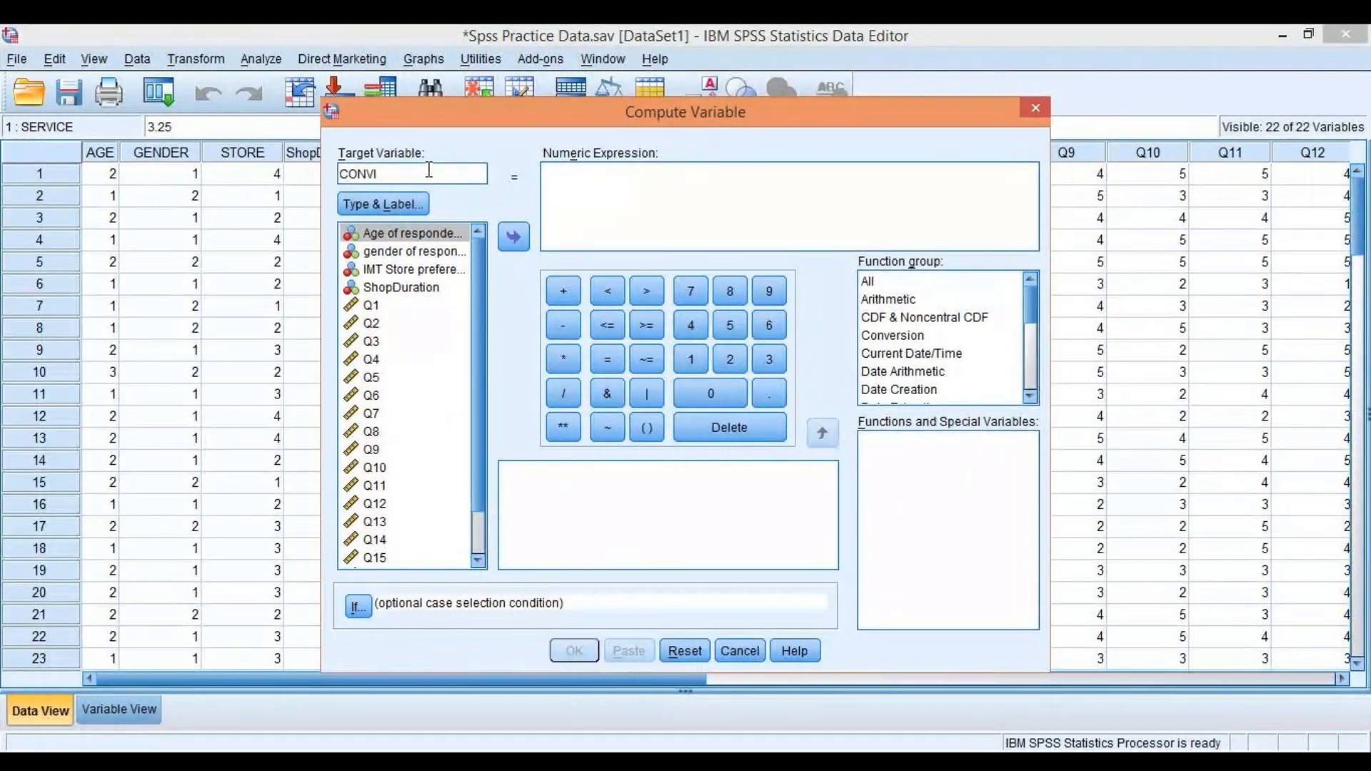
- Build the numeric expression (Q7+Q8R+Q9)/3 and run the CONVI computation
{"action": "left_click", "coordinate": [558, 176]}
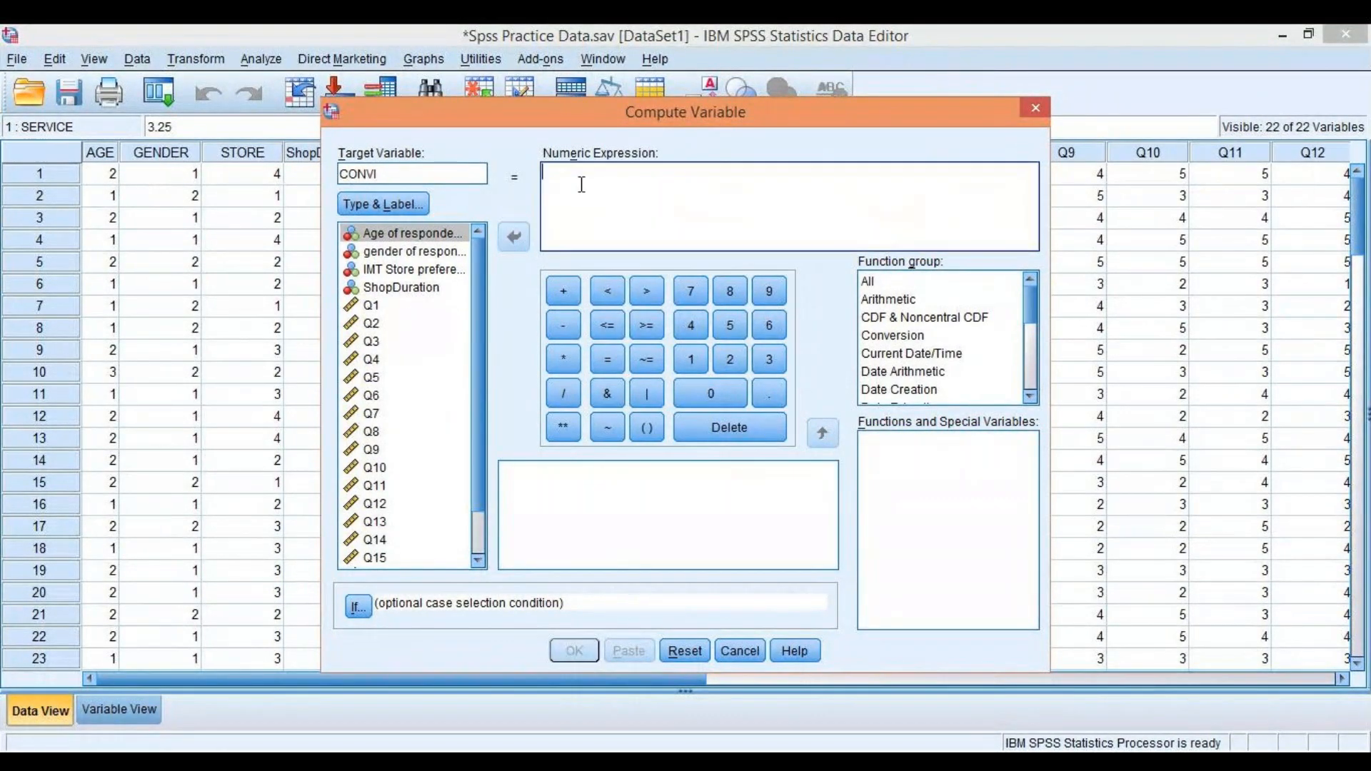
{"action": "type", "text": "("}
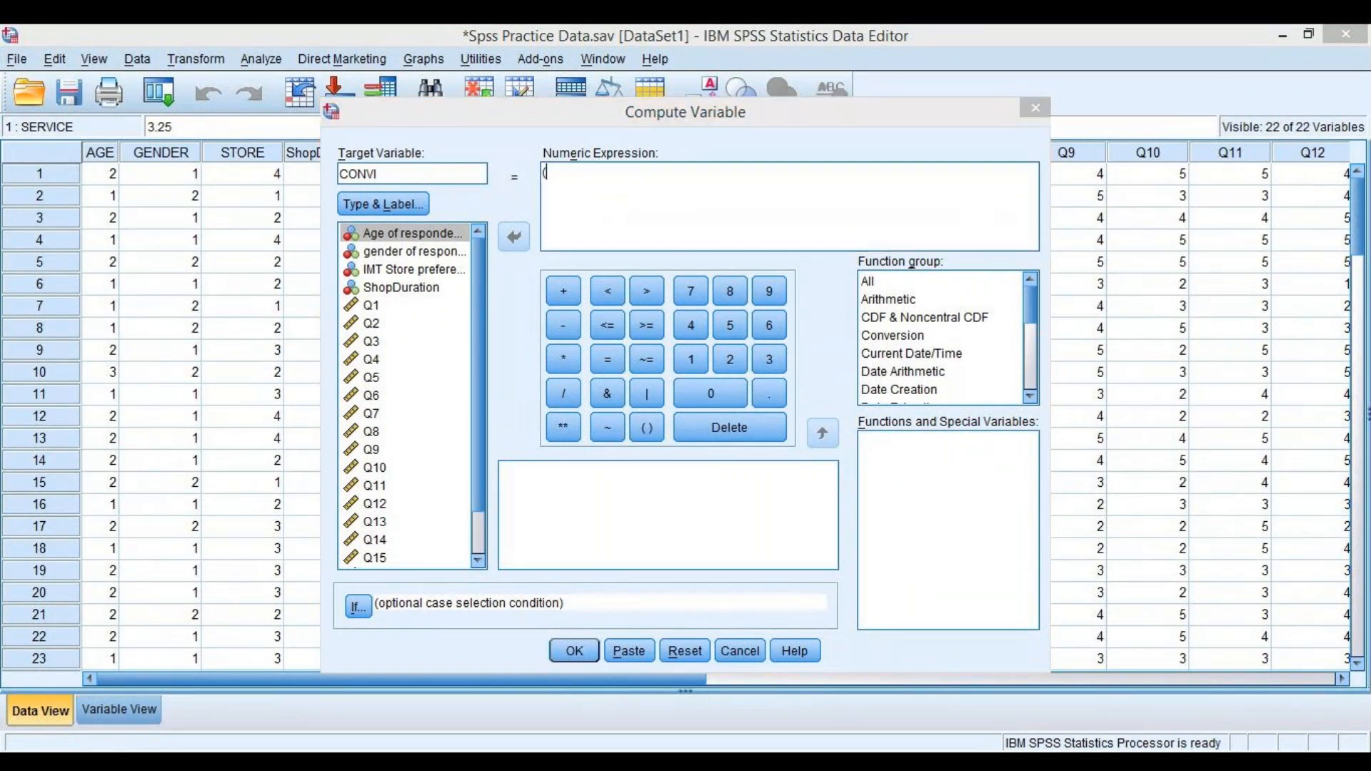
{"action": "double_click", "coordinate": [373, 414]}
{"action": "type", "text": "+"}
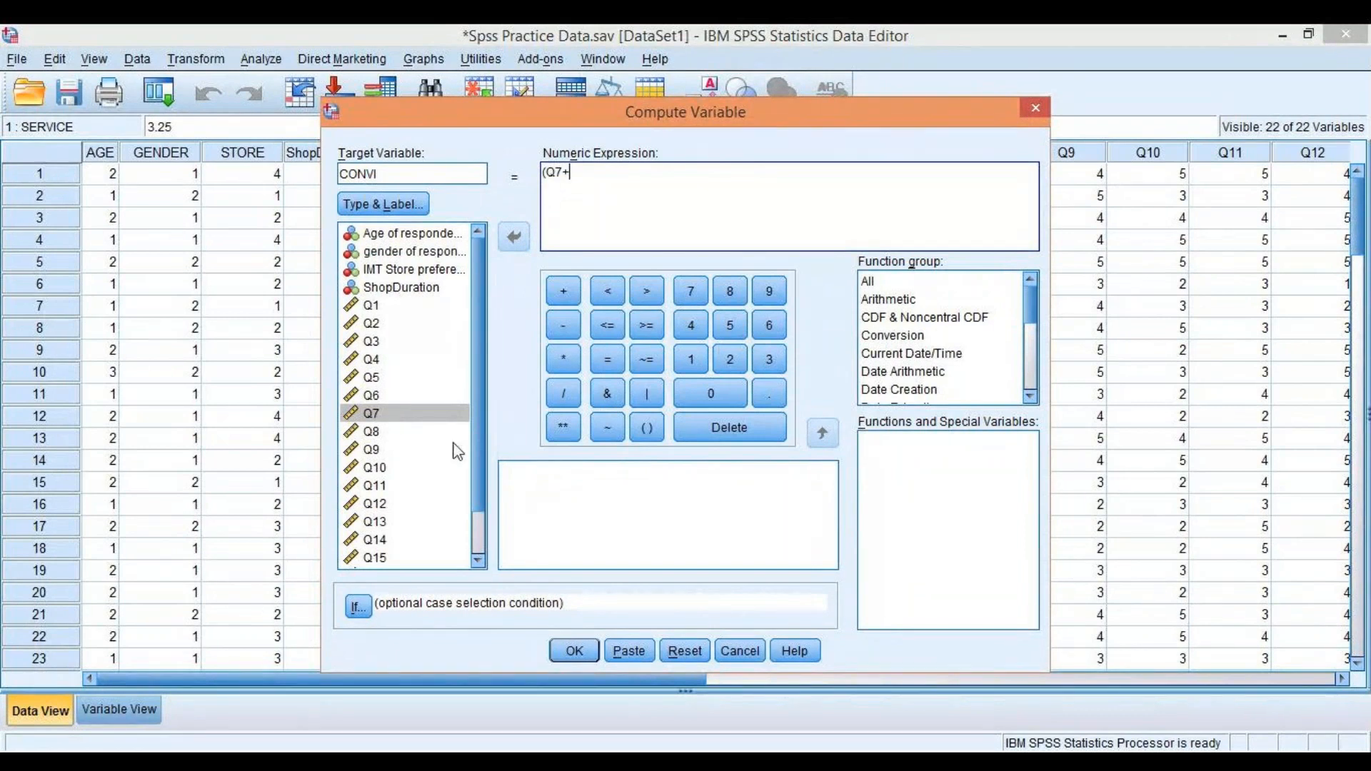
{"action": "scroll", "coordinate": [478, 440], "scroll_direction": "down", "scroll_amount": 3}
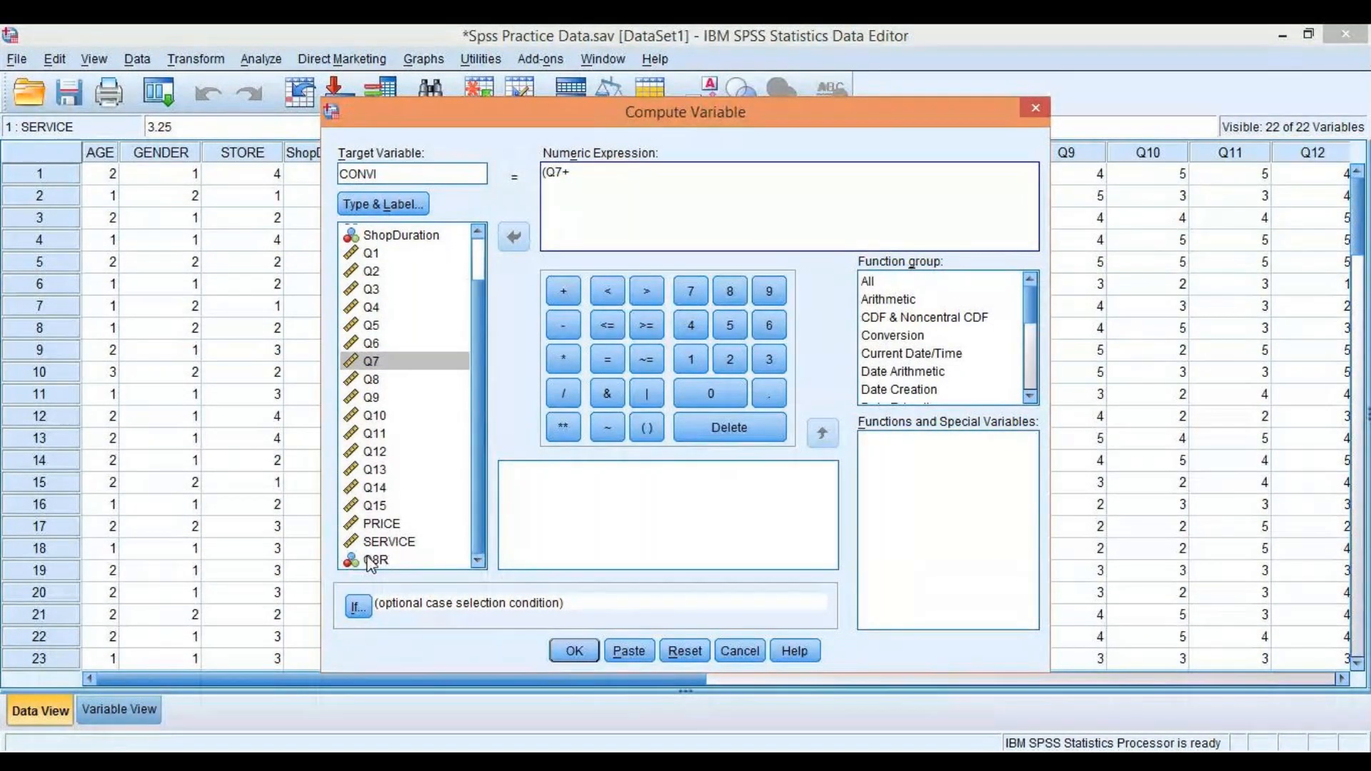
{"action": "double_click", "coordinate": [371, 559]}
{"action": "type", "text": "+"}
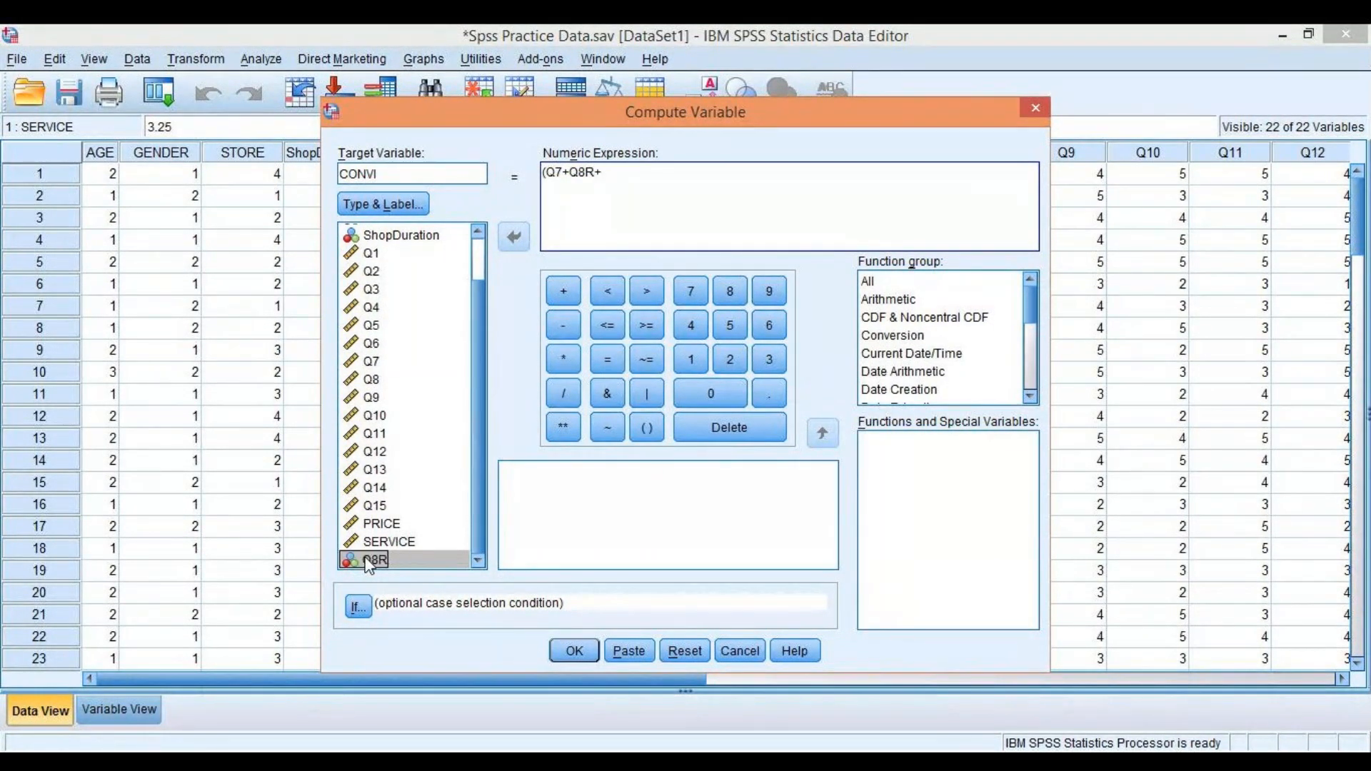
{"action": "double_click", "coordinate": [397, 398]}
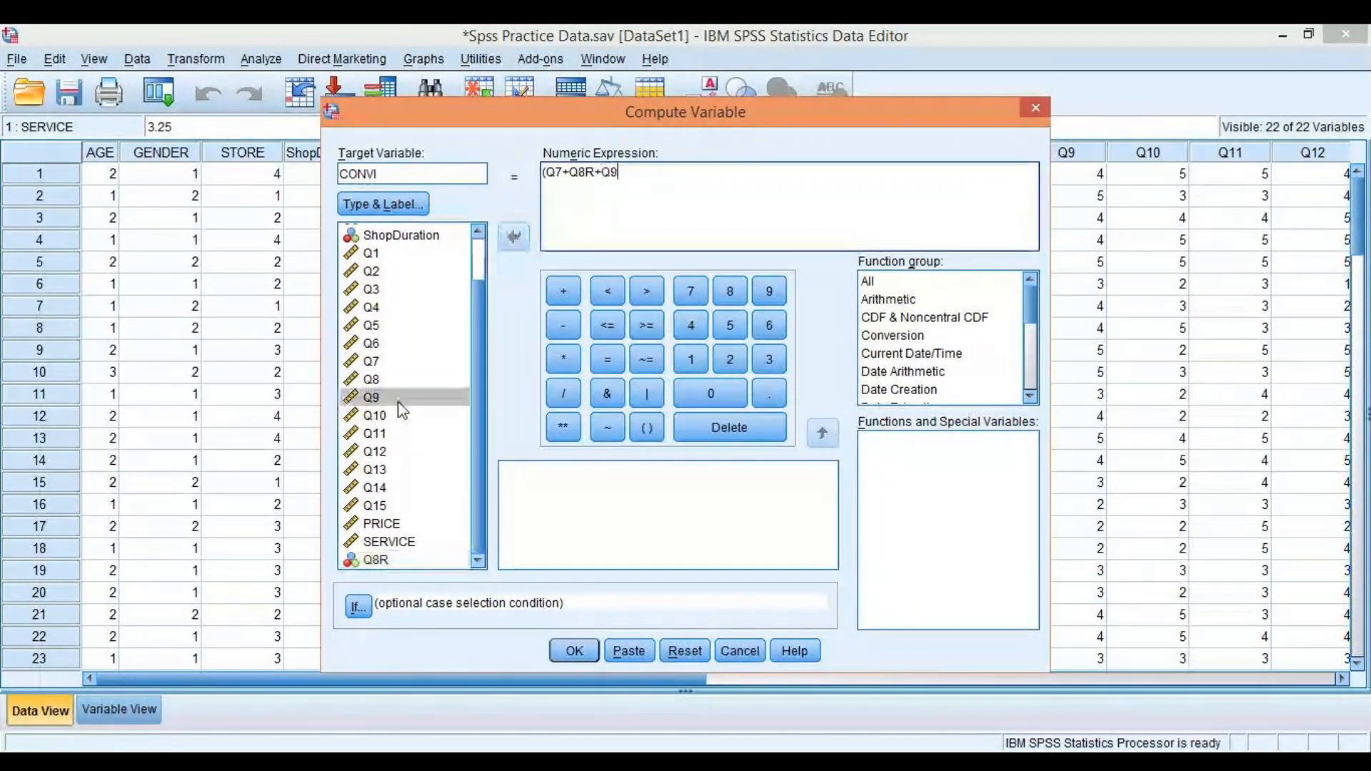
{"action": "left_click", "coordinate": [747, 573]}
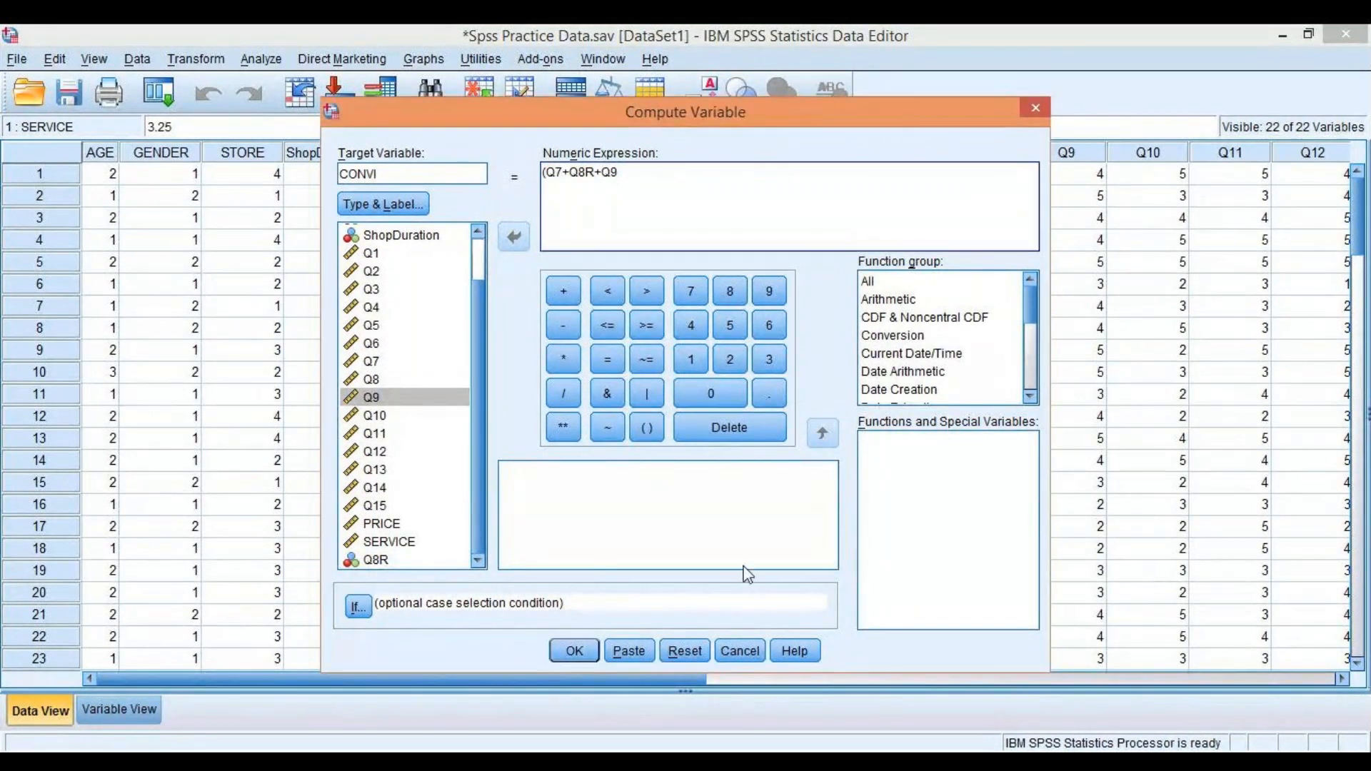
{"action": "type", "text": ")/3"}
{"action": "left_click", "coordinate": [575, 650]}
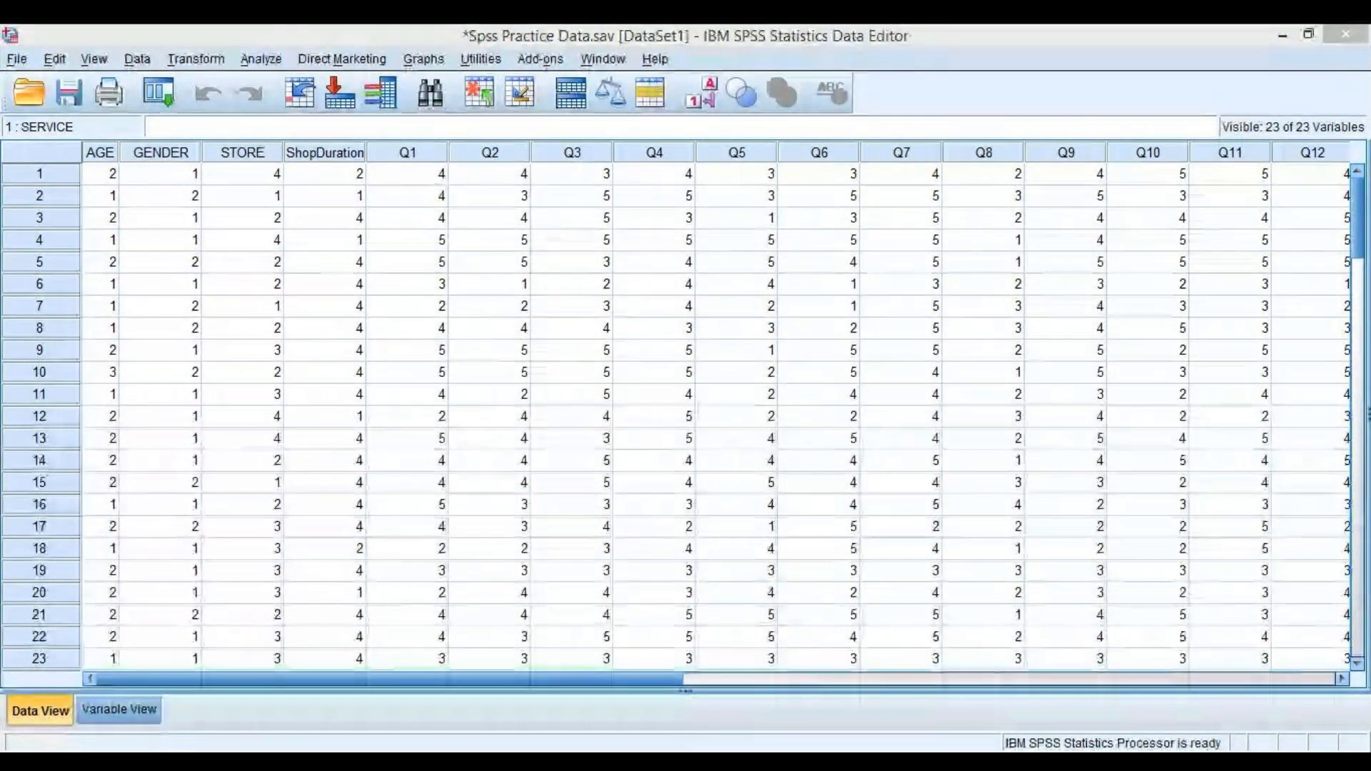
- Examine the computed CONVI column beside the other computed variables at the end of the data
{"action": "left_click_drag", "start_coordinate": [460, 679], "coordinate": [948, 671]}
{"action": "scroll", "coordinate": [940, 590], "scroll_direction": "down", "scroll_amount": 9}
{"action": "scroll", "coordinate": [940, 591], "scroll_direction": "up", "scroll_amount": 9}
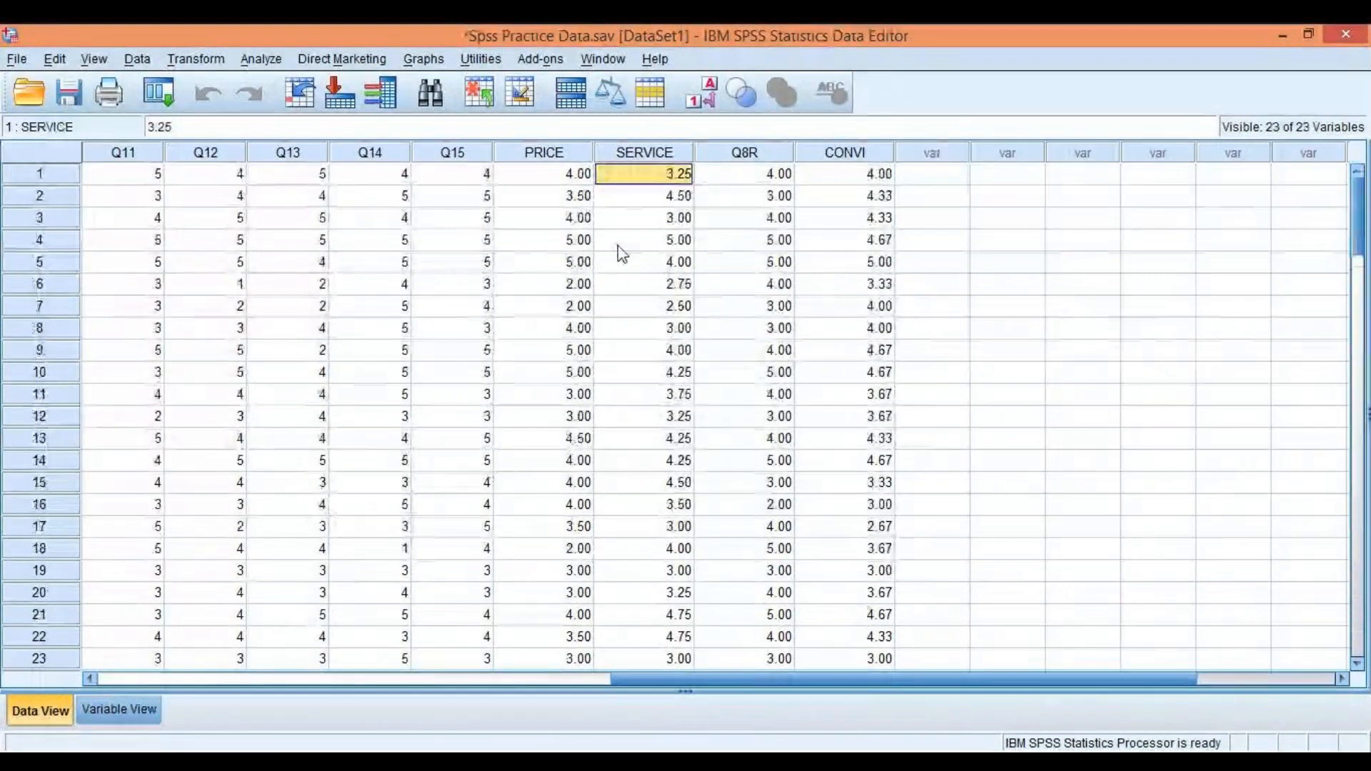
{"action": "left_click", "coordinate": [636, 153]}
{"action": "left_click", "coordinate": [843, 153]}
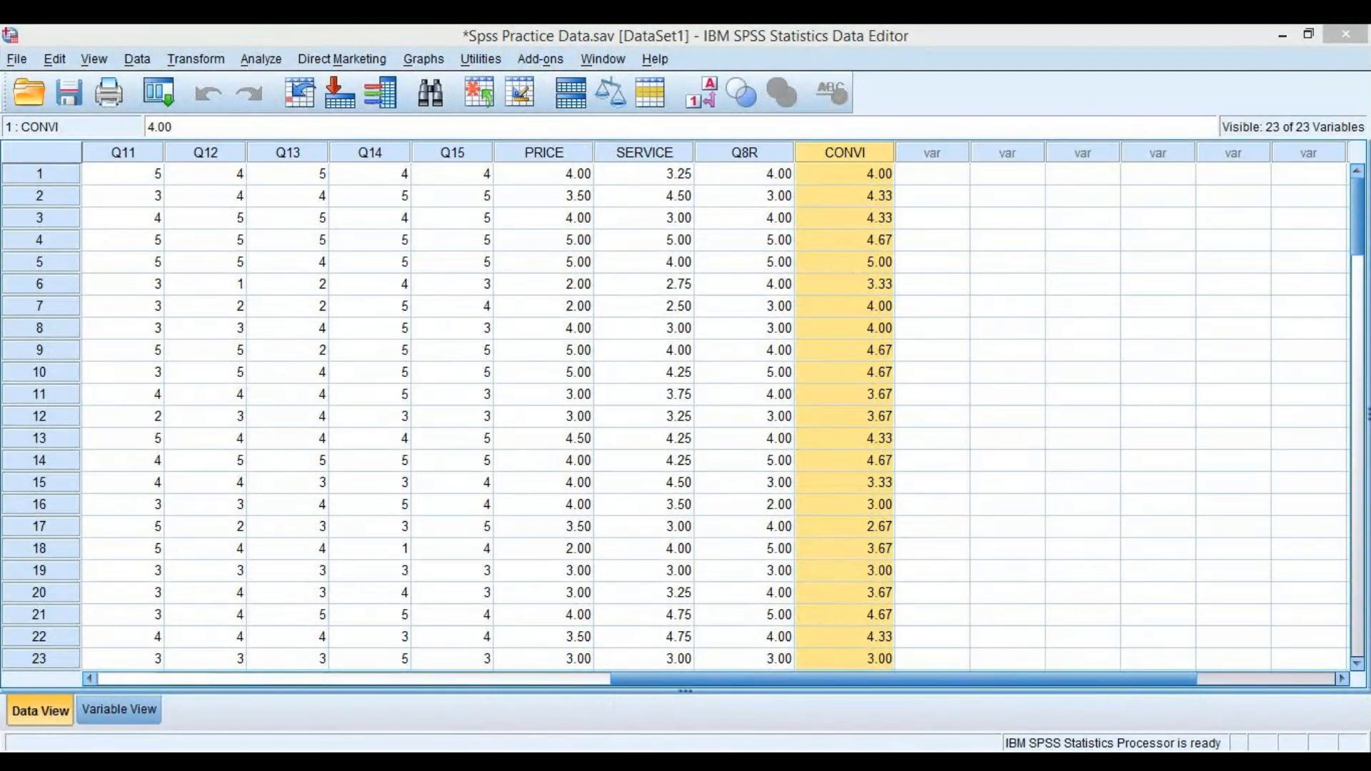
- Start another variable computation and replace the target variable with SENV
{"action": "left_click", "coordinate": [180, 58]}
{"action": "left_click", "coordinate": [215, 86]}
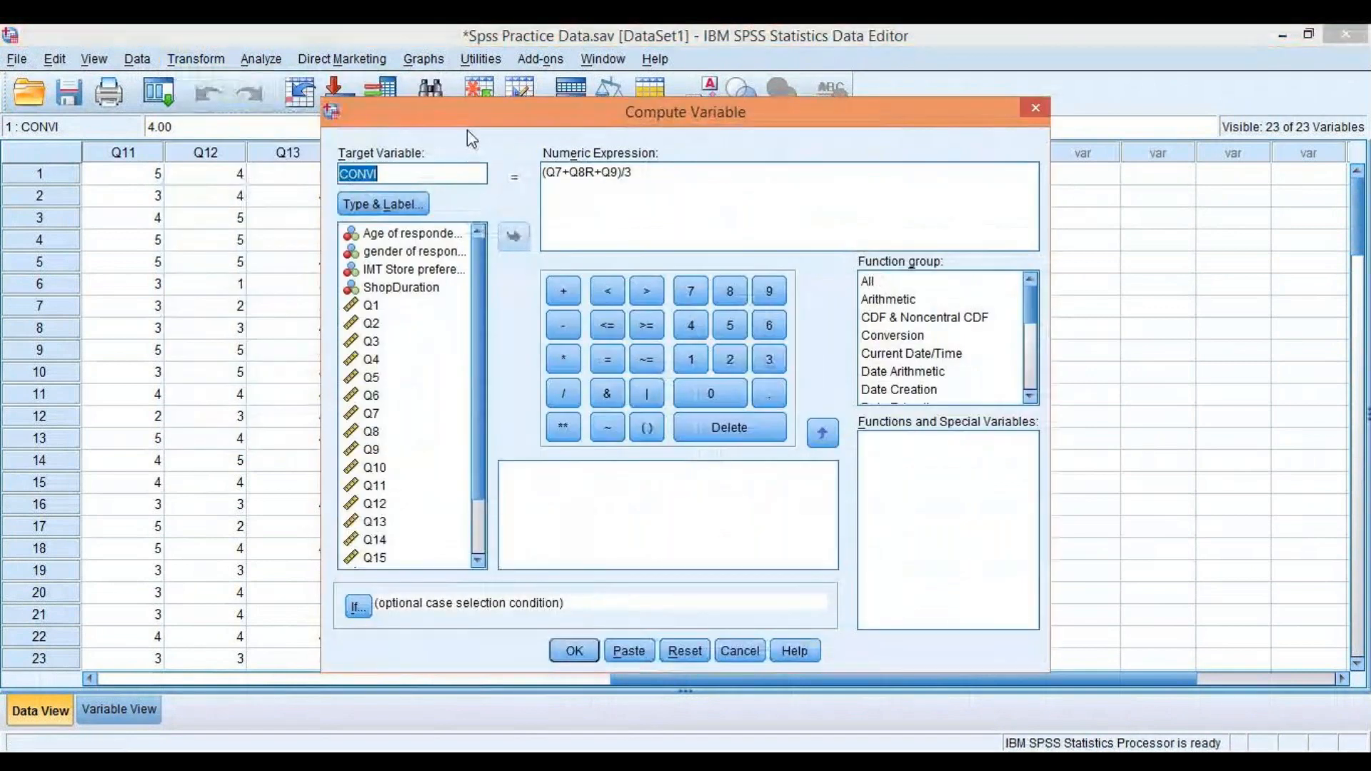
{"action": "type", "text": "SE"}
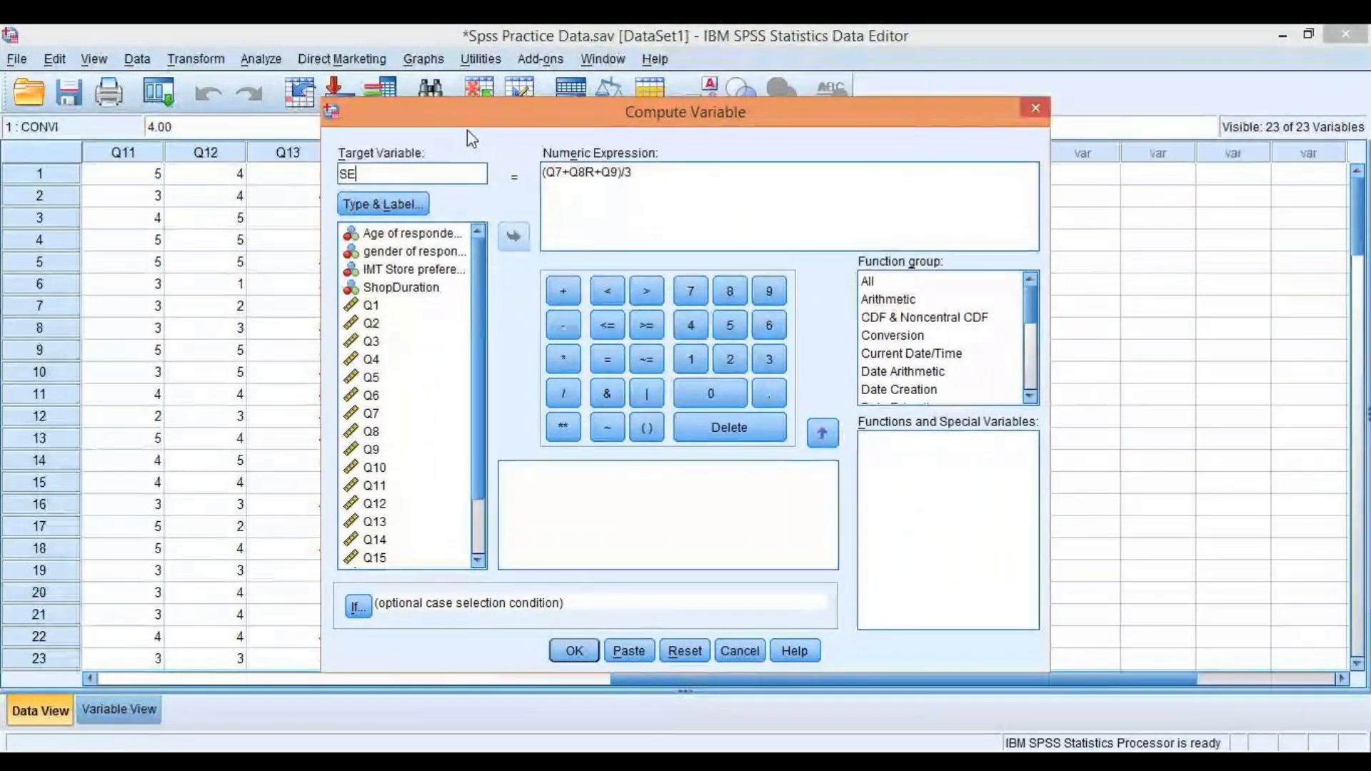
{"action": "type", "text": "NV"}
- Replace the numeric expression with (Q10+Q11)/2 and run the SENV computation
{"action": "left_click", "coordinate": [646, 179]}
{"action": "left_click_drag", "start_coordinate": [578, 186], "coordinate": [541, 175]}
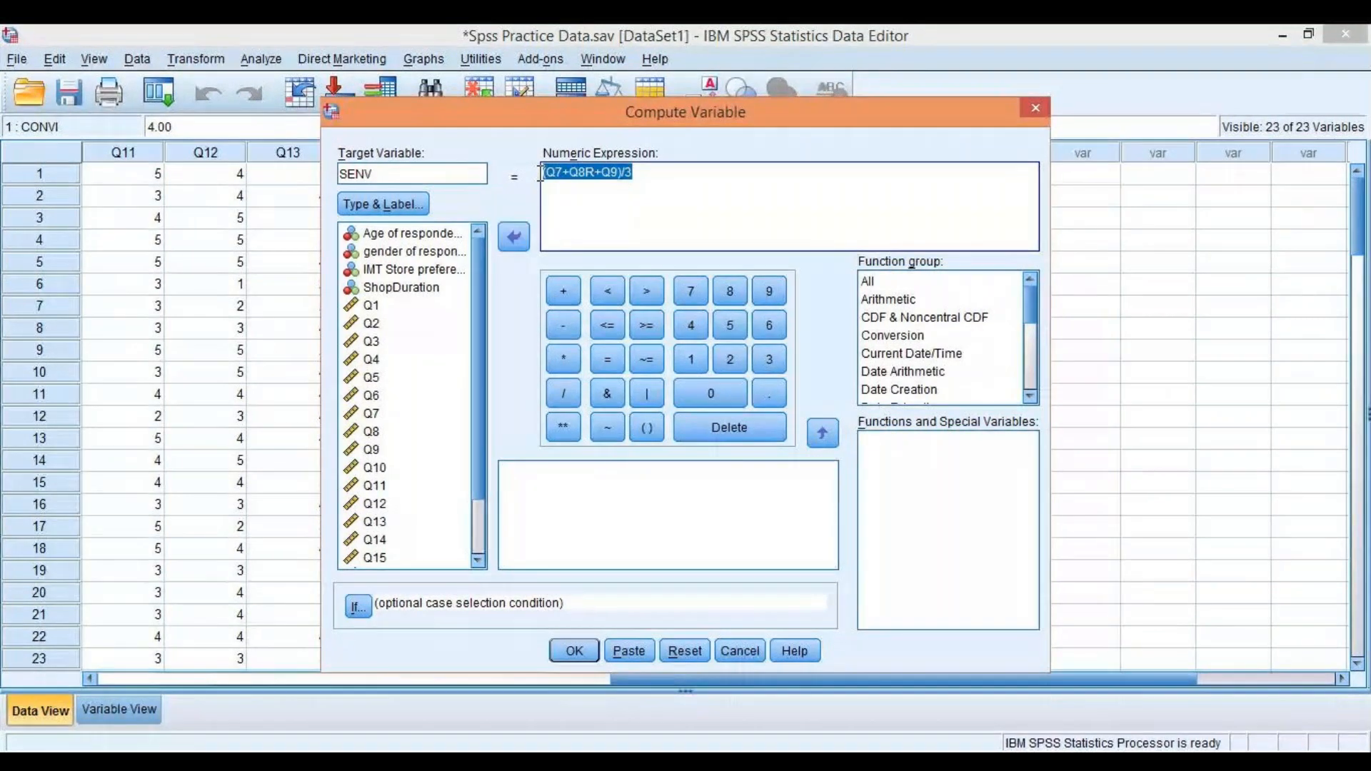
{"action": "type", "text": "("}
{"action": "key", "text": "BackSpace"}
{"action": "type", "text": "("}
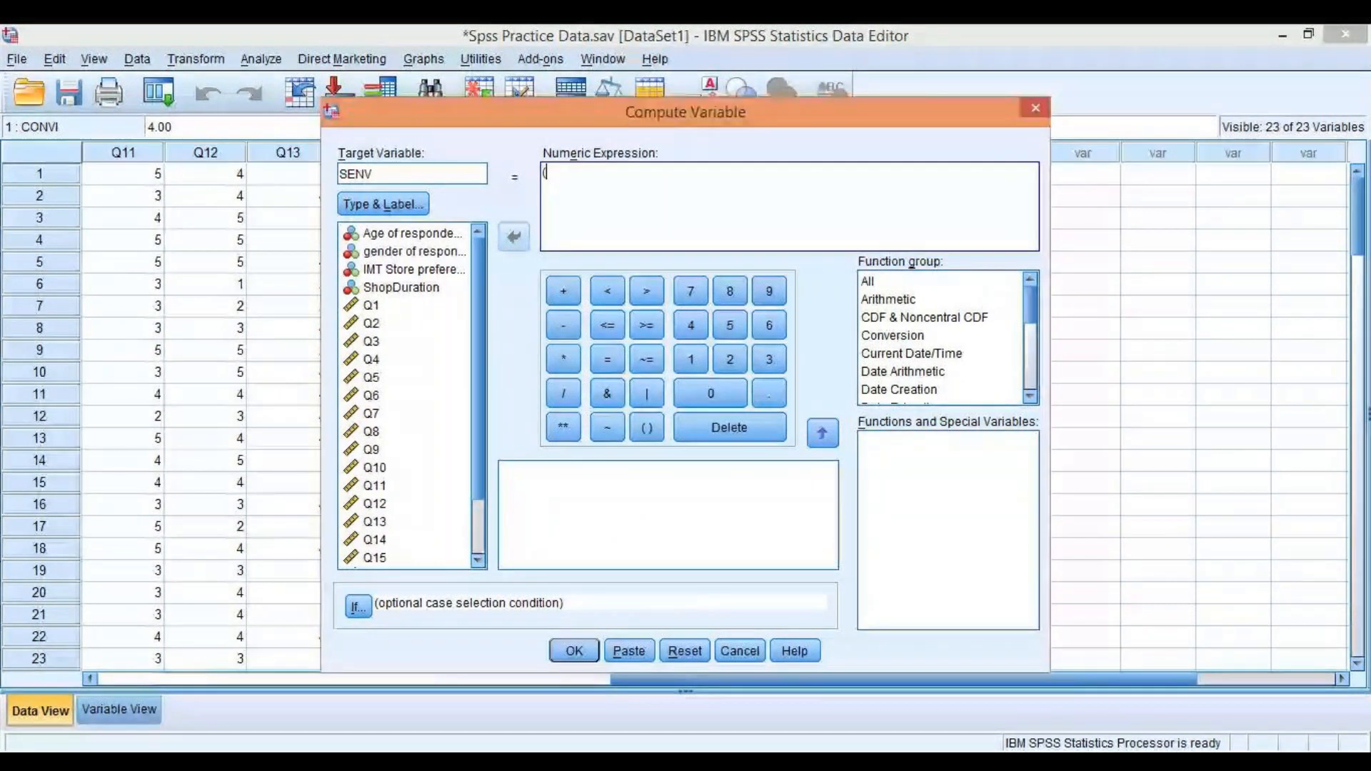
{"action": "double_click", "coordinate": [368, 469]}
{"action": "type", "text": "+"}
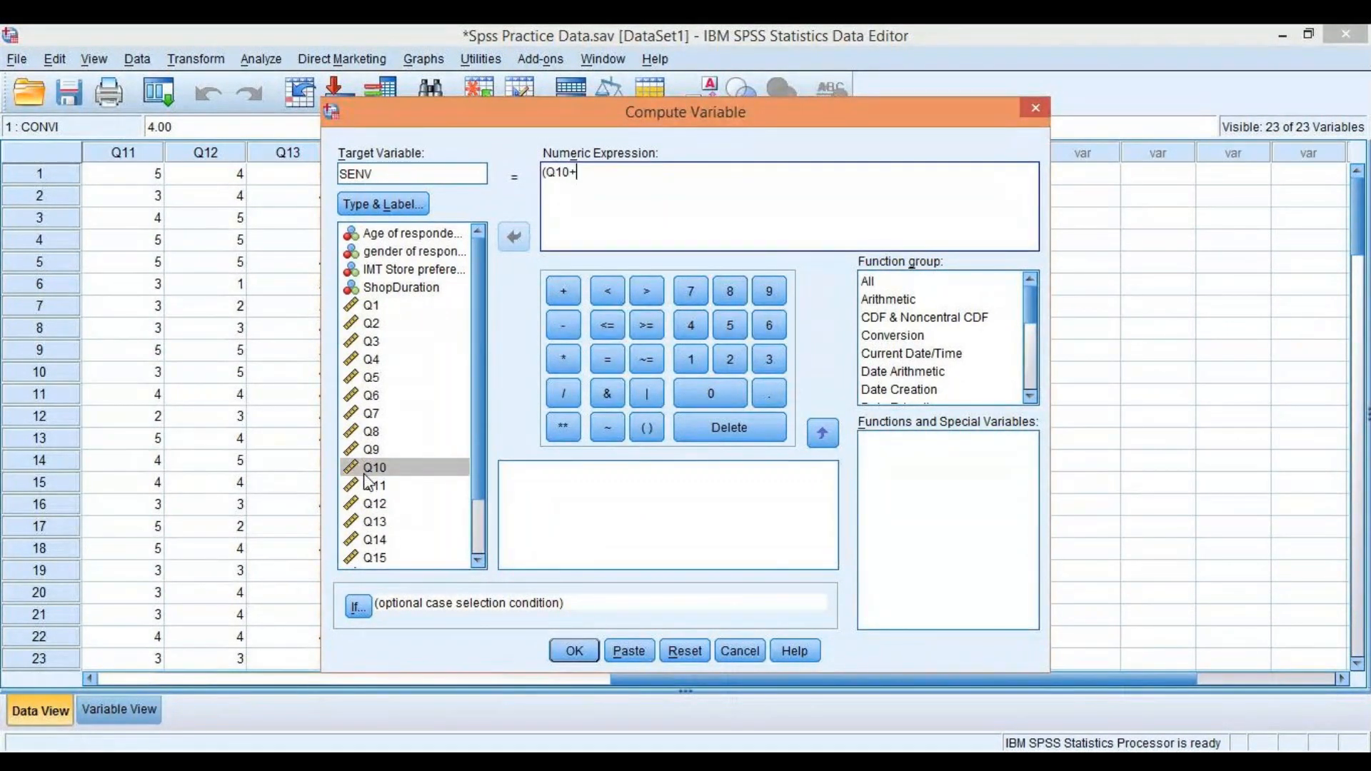
{"action": "left_click", "coordinate": [377, 486]}
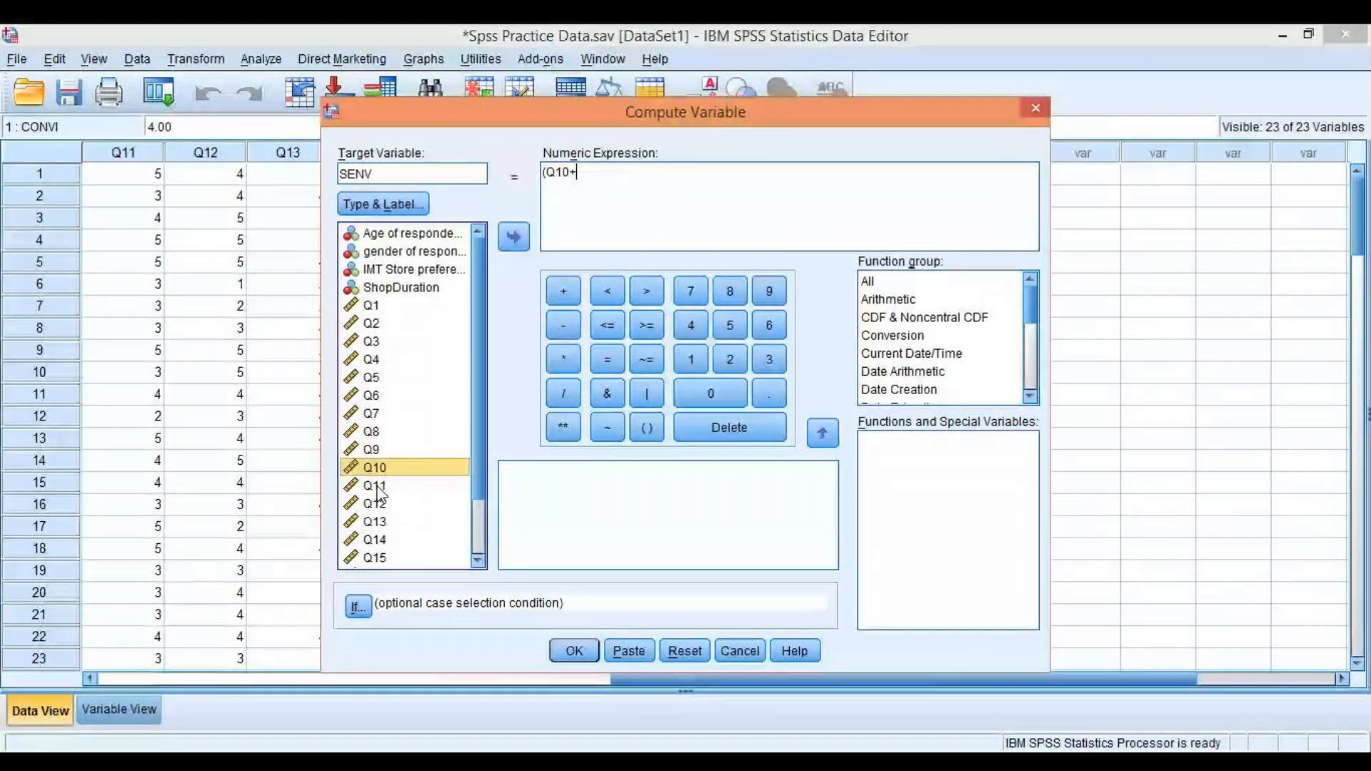
{"action": "double_click", "coordinate": [377, 486]}
{"action": "type", "text": ")/2"}
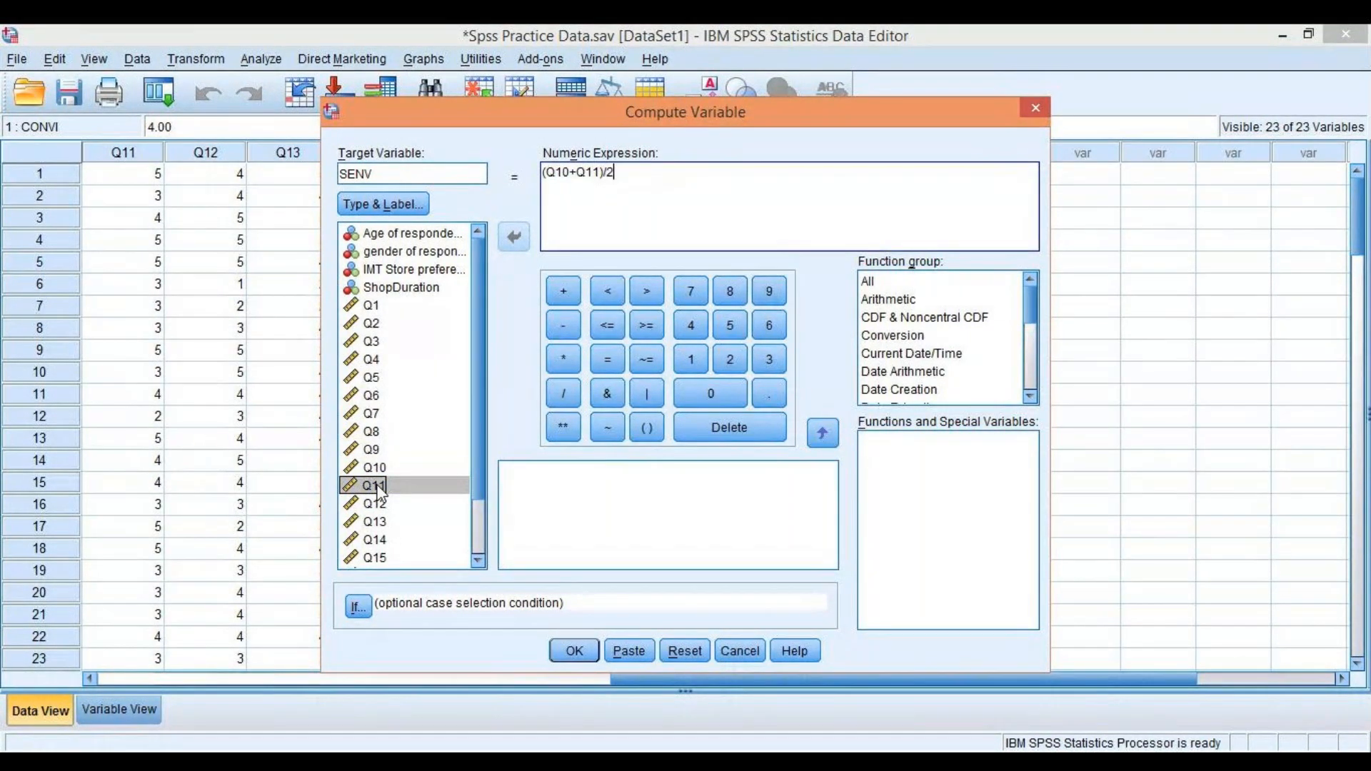
{"action": "left_click", "coordinate": [573, 654]}
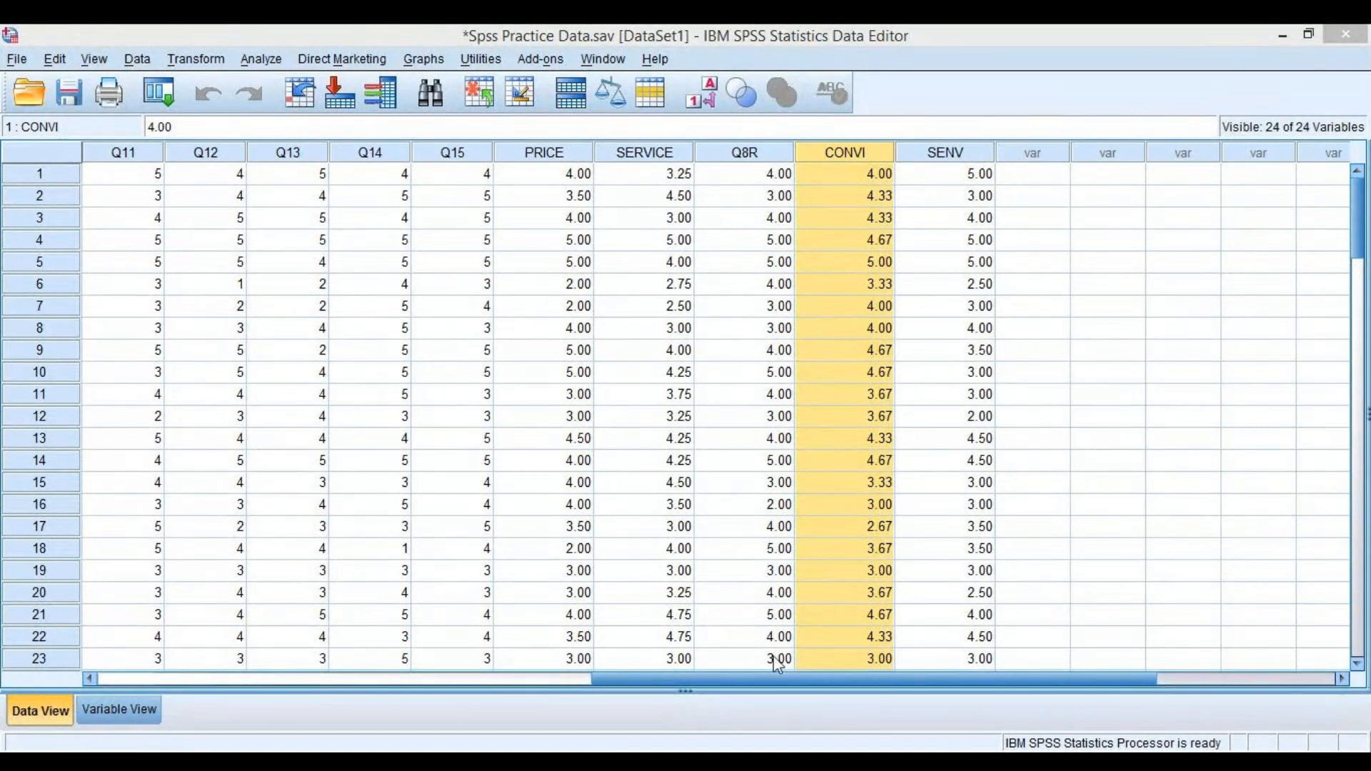
- Start another variable computation and set the target variable to SSW
{"action": "left_click", "coordinate": [192, 59]}
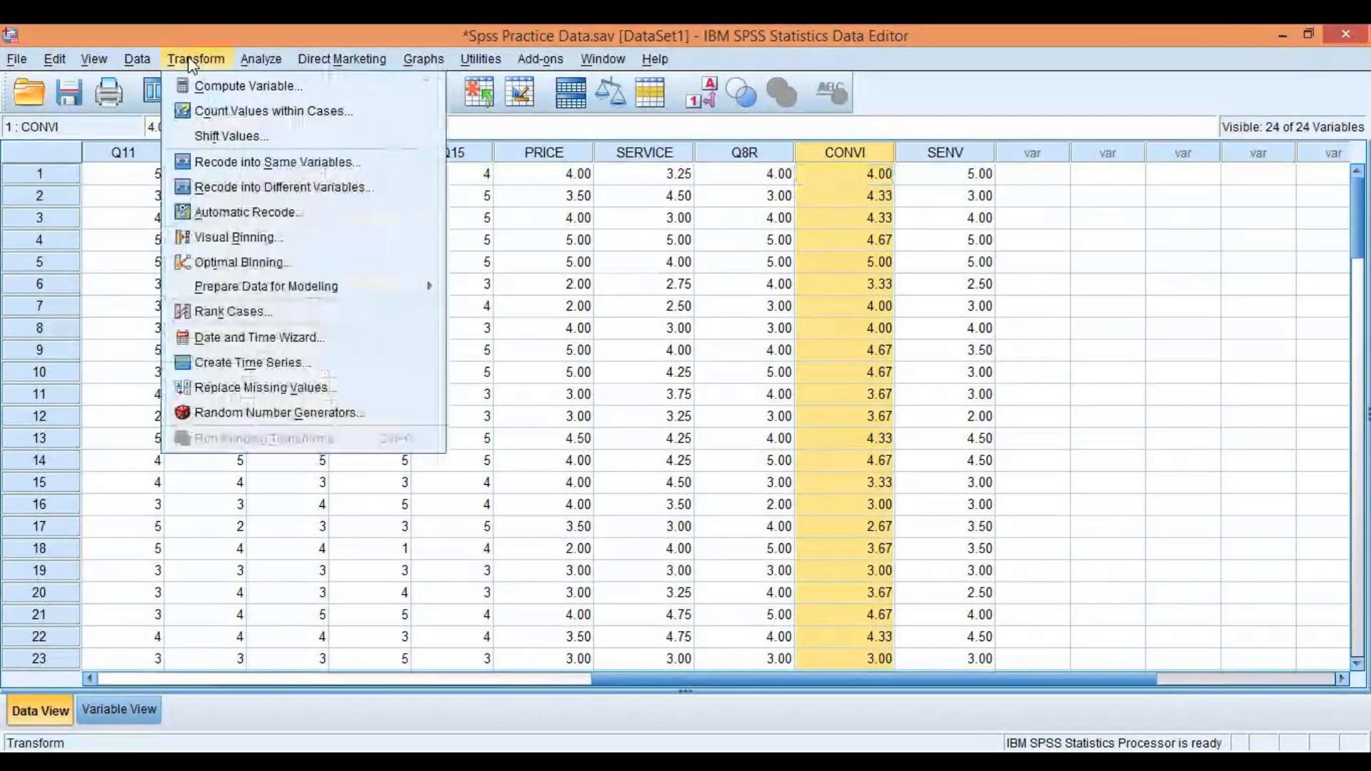
{"action": "left_click", "coordinate": [230, 86]}
{"action": "type", "text": "SSW"}
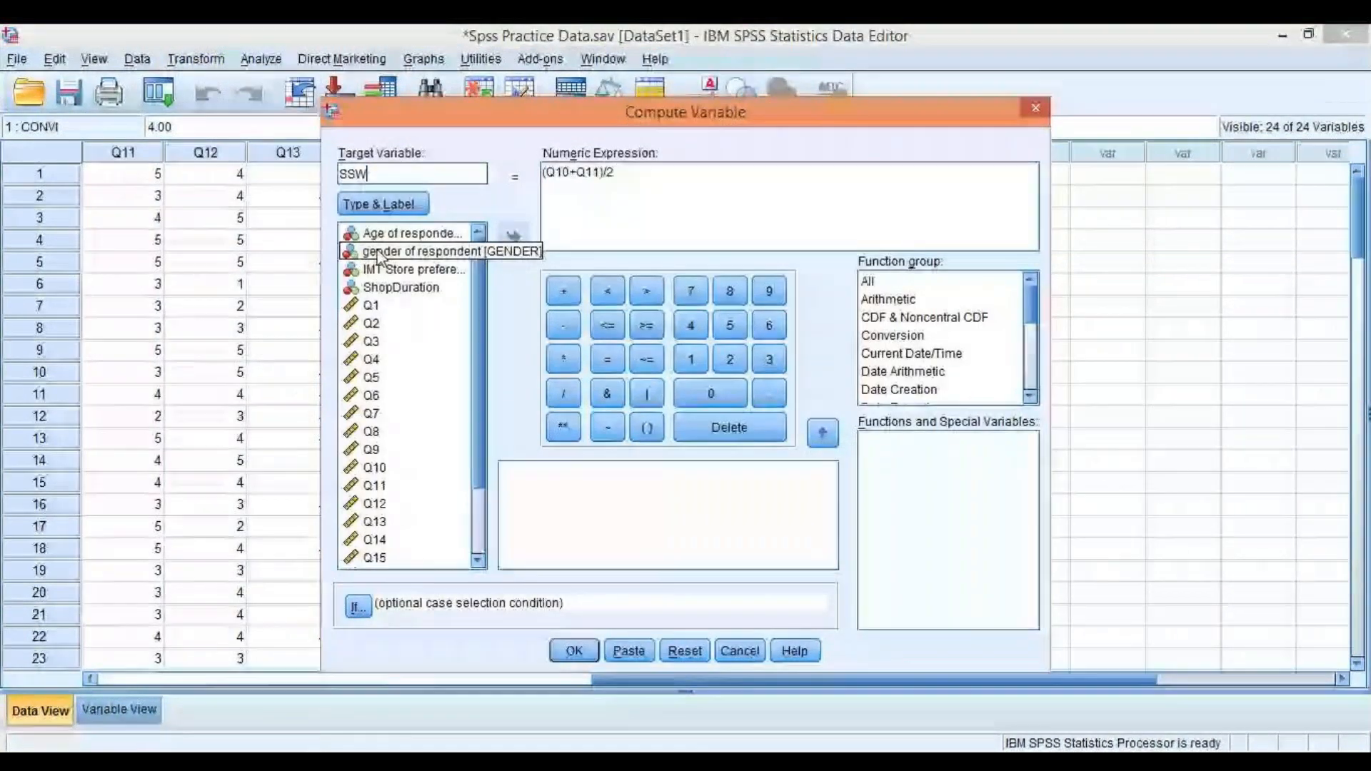
- Replace the numeric expression with (Q12+Q13+Q14+Q15)/4 and run the SSW computation
{"action": "left_click_drag", "start_coordinate": [616, 173], "coordinate": [541, 176]}
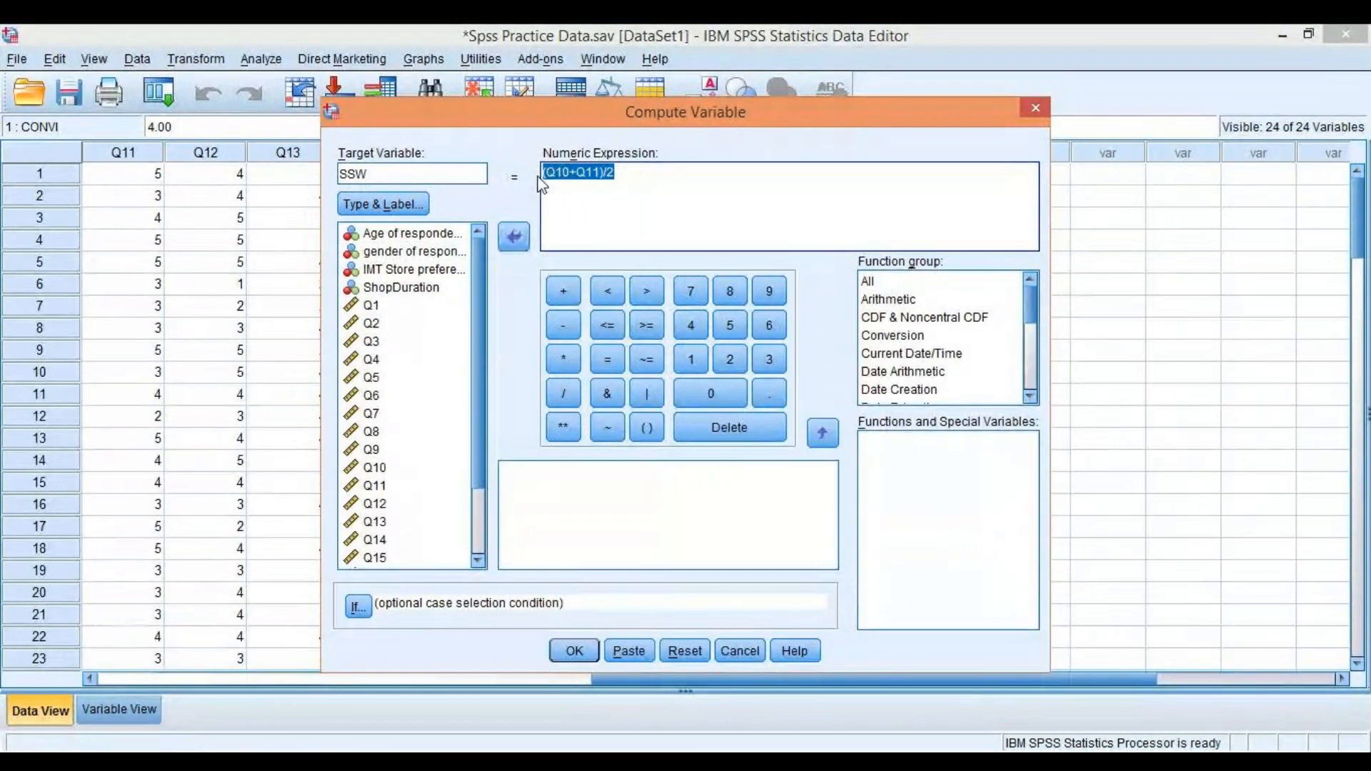
{"action": "type", "text": "("}
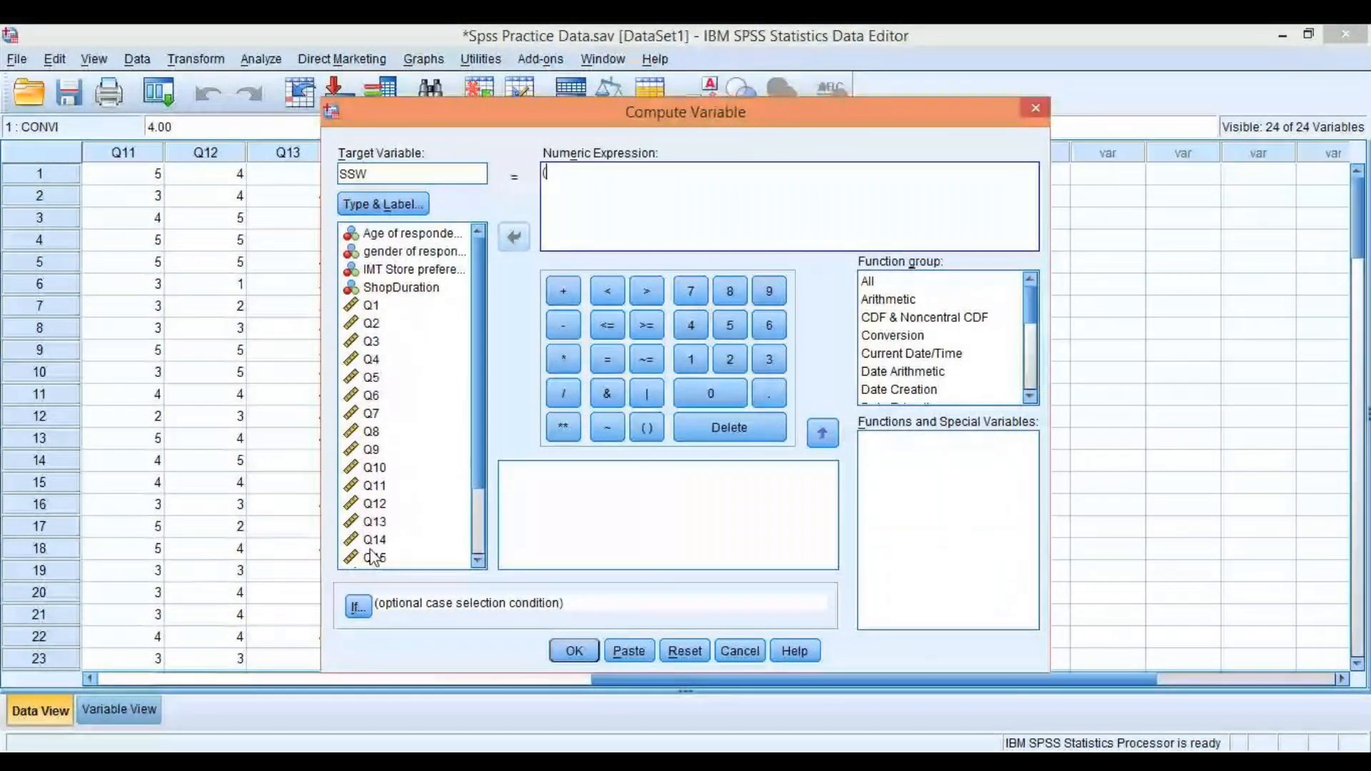
{"action": "double_click", "coordinate": [373, 485]}
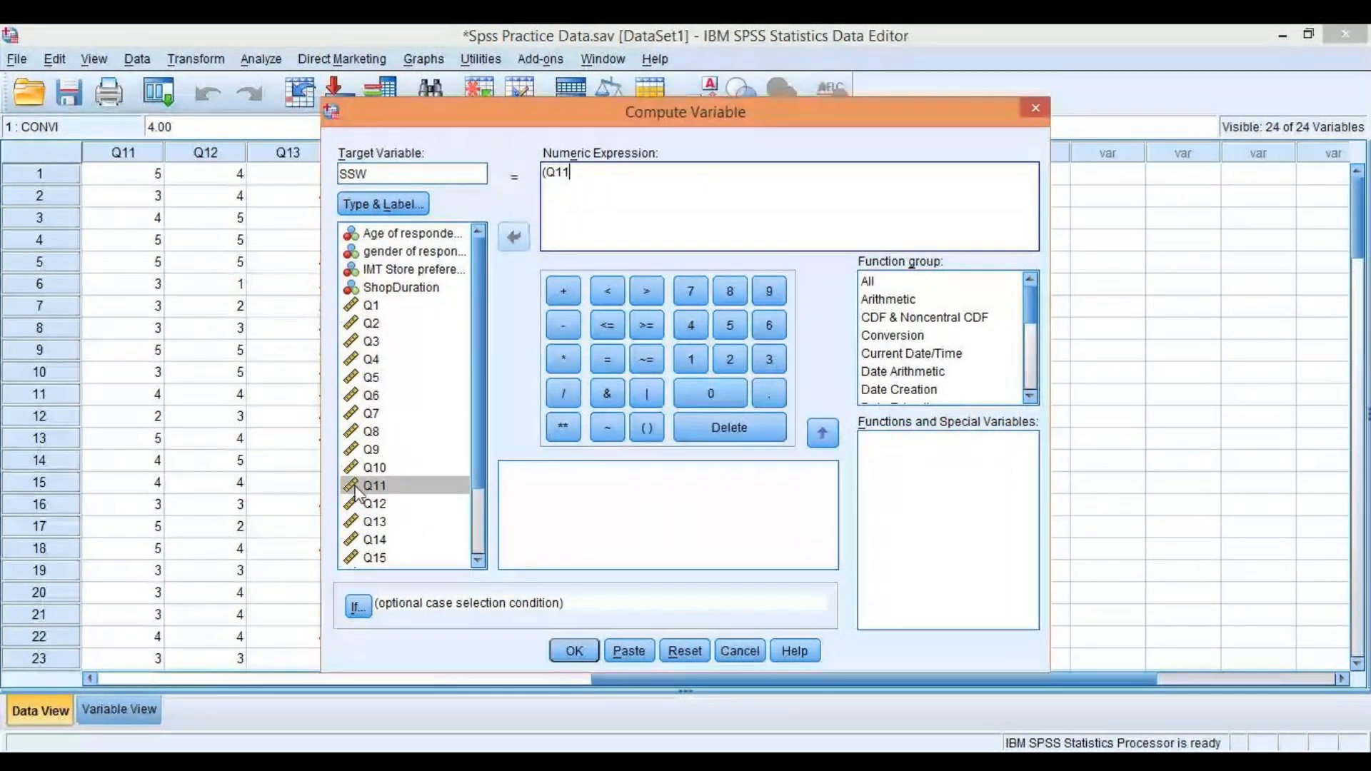
{"action": "double_click", "coordinate": [369, 503]}
{"action": "key", "text": "BackSpace"}
{"action": "key", "text": "BackSpace"}
{"action": "key", "text": "BackSpace"}
{"action": "key", "text": "BackSpace"}
{"action": "type", "text": "2+"}
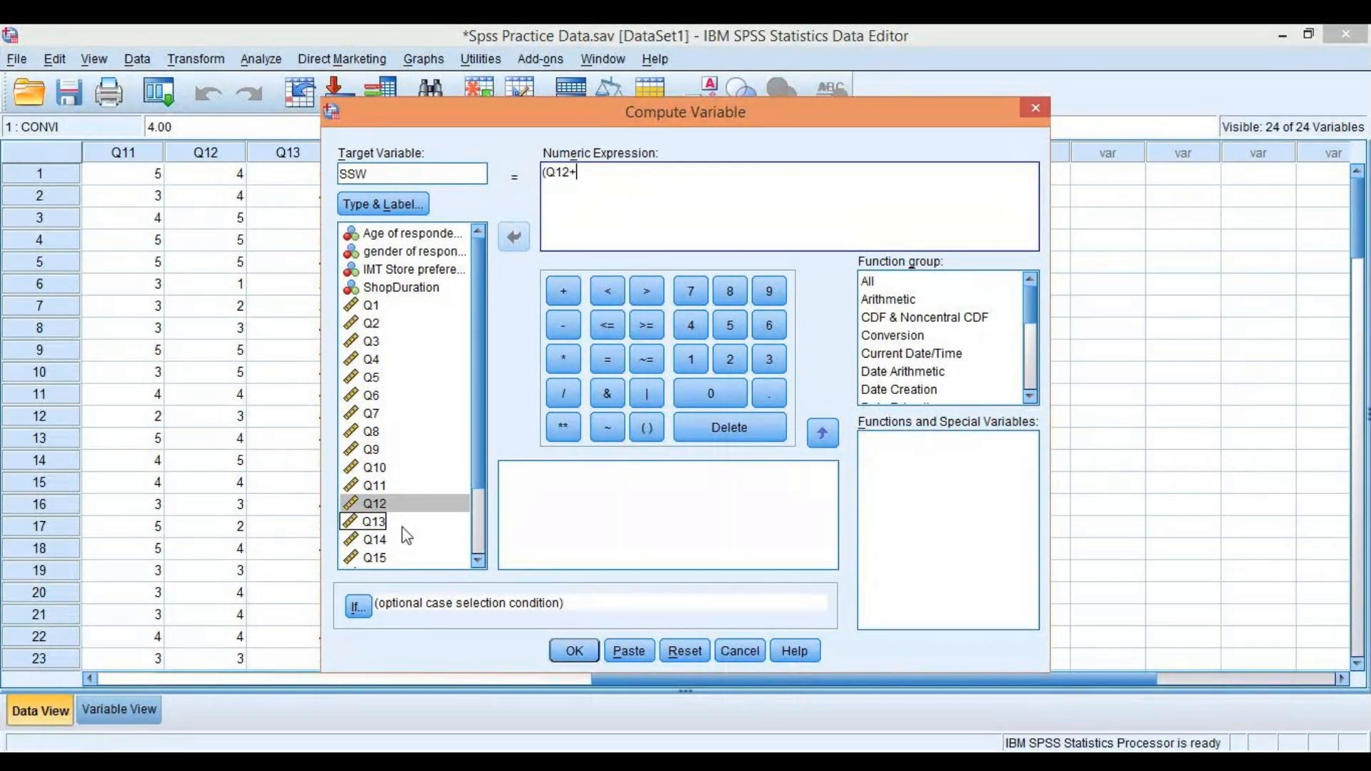
{"action": "double_click", "coordinate": [365, 523]}
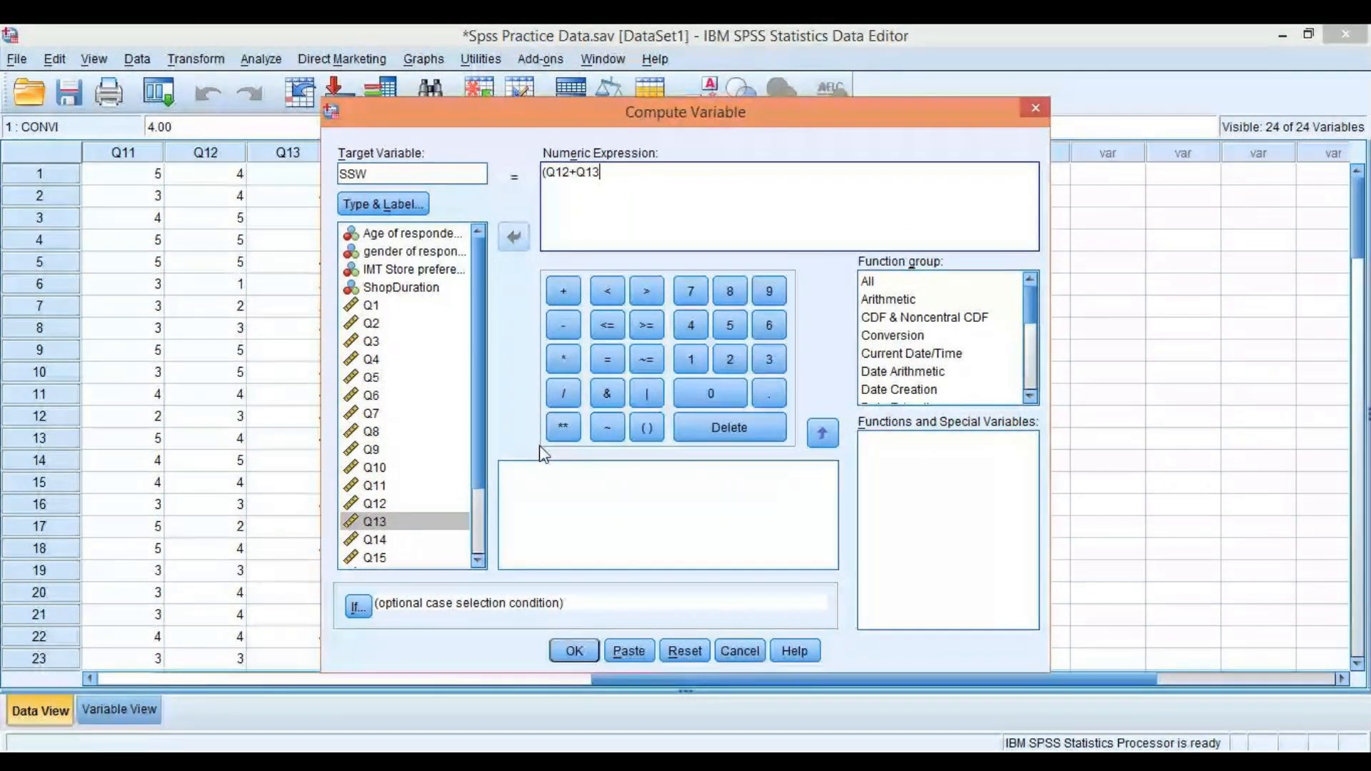
{"action": "type", "text": "+"}
{"action": "double_click", "coordinate": [390, 541]}
{"action": "type", "text": "+Q14+"}
{"action": "double_click", "coordinate": [379, 557]}
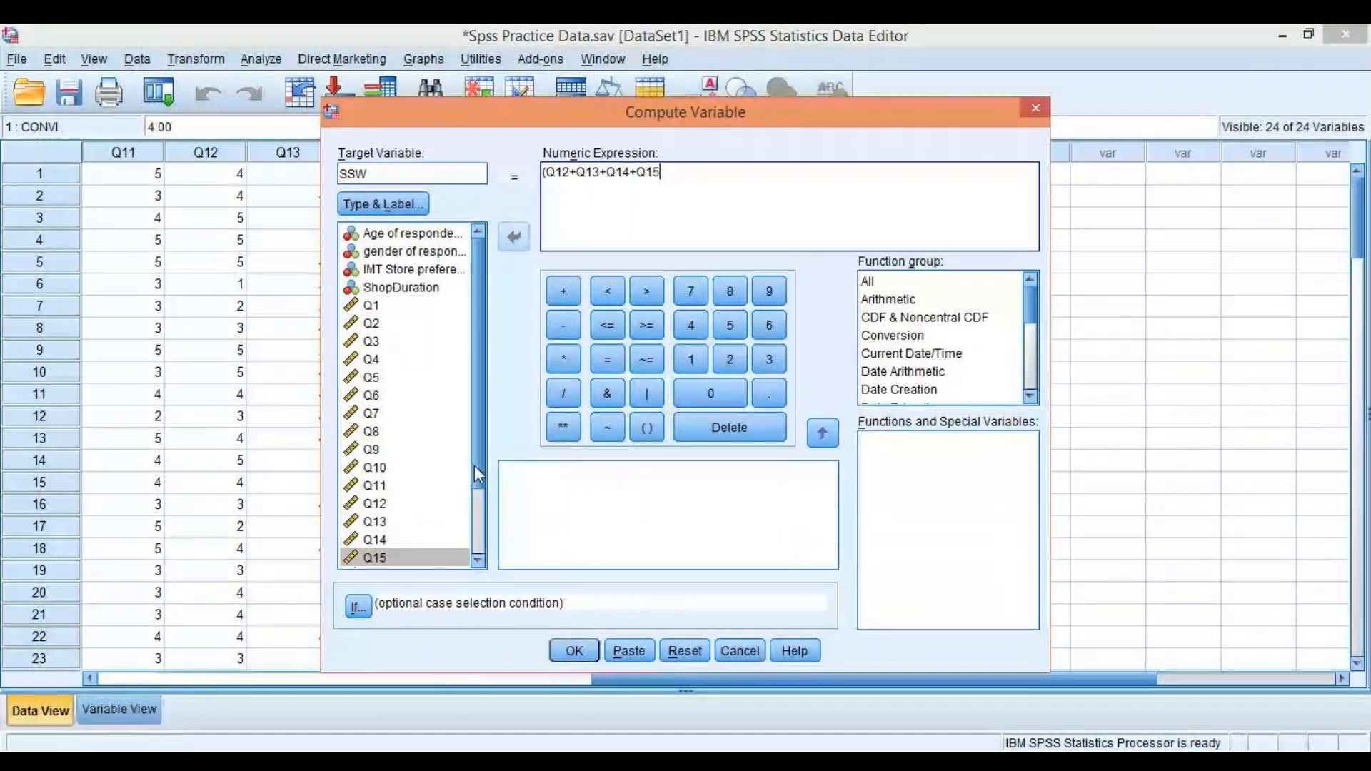
{"action": "type", "text": ")/4"}
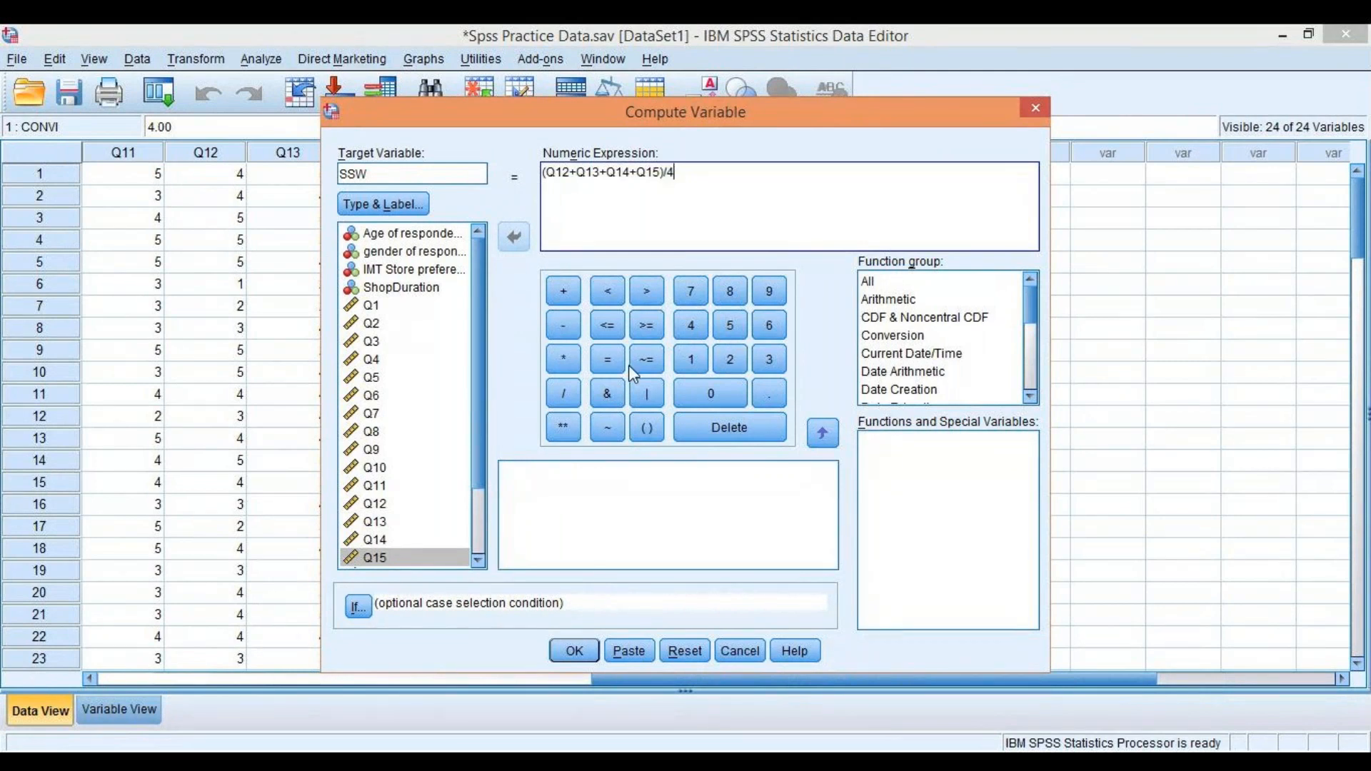
{"action": "left_click", "coordinate": [574, 651]}
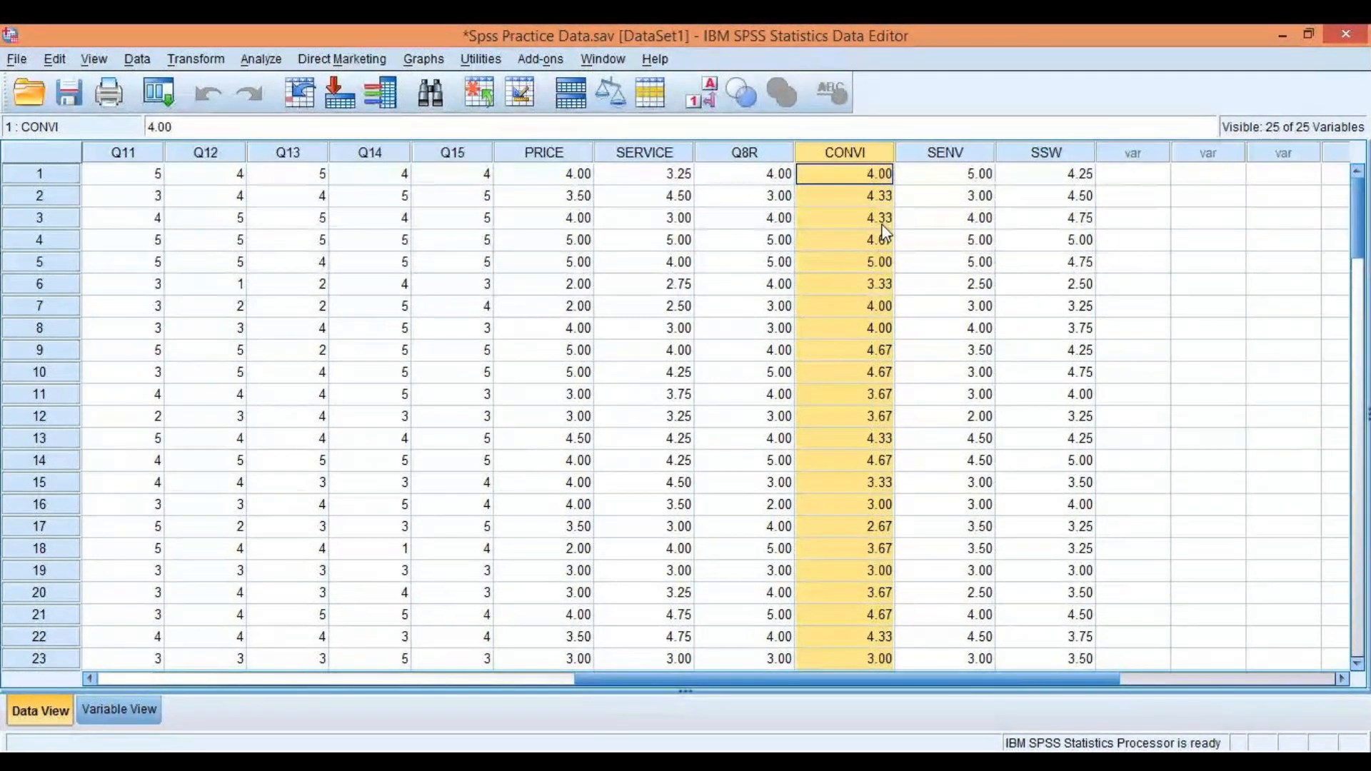
- Move the Q8R column out from between SERVICE and CONVI to the first empty column after SSW
{"action": "left_click", "coordinate": [645, 152]}
{"action": "left_click", "coordinate": [745, 152]}
{"action": "right_click", "coordinate": [745, 152]}
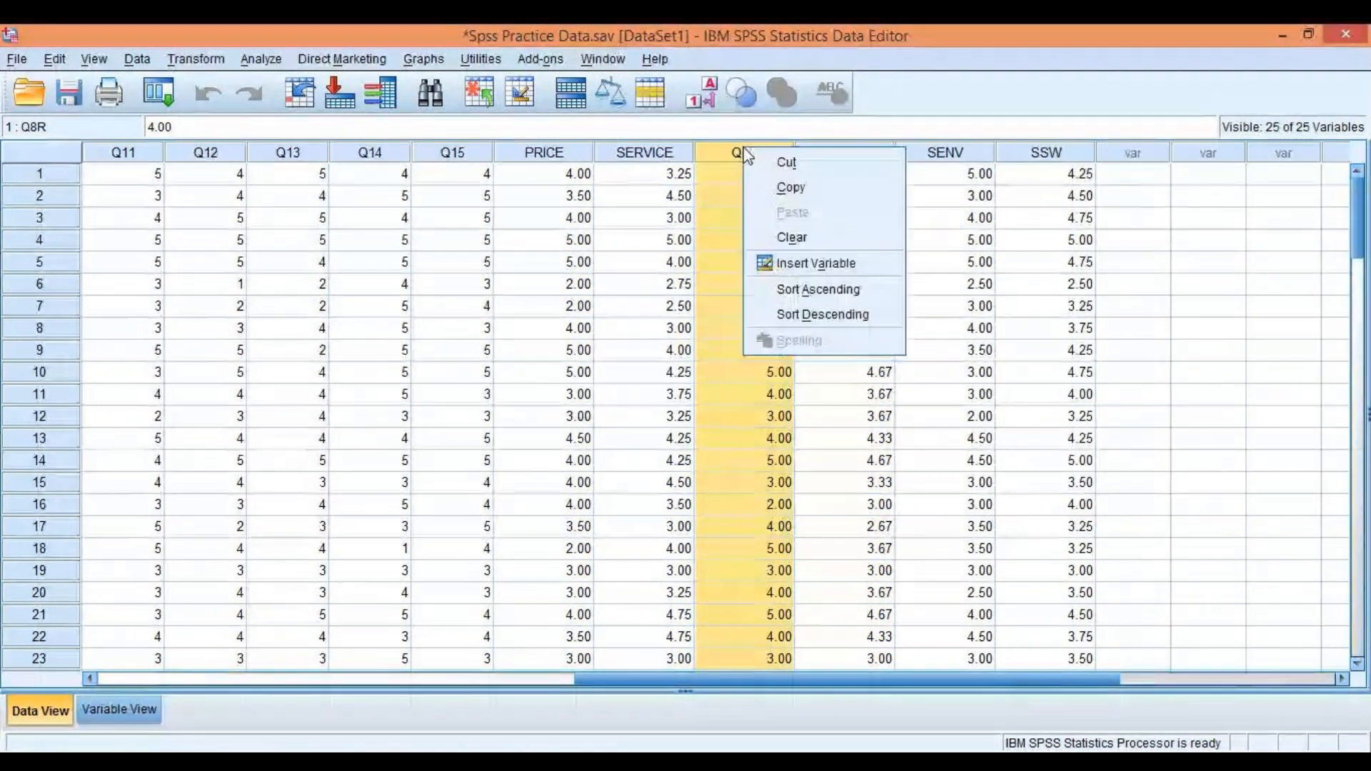
{"action": "left_click", "coordinate": [783, 157]}
{"action": "left_click", "coordinate": [1050, 151]}
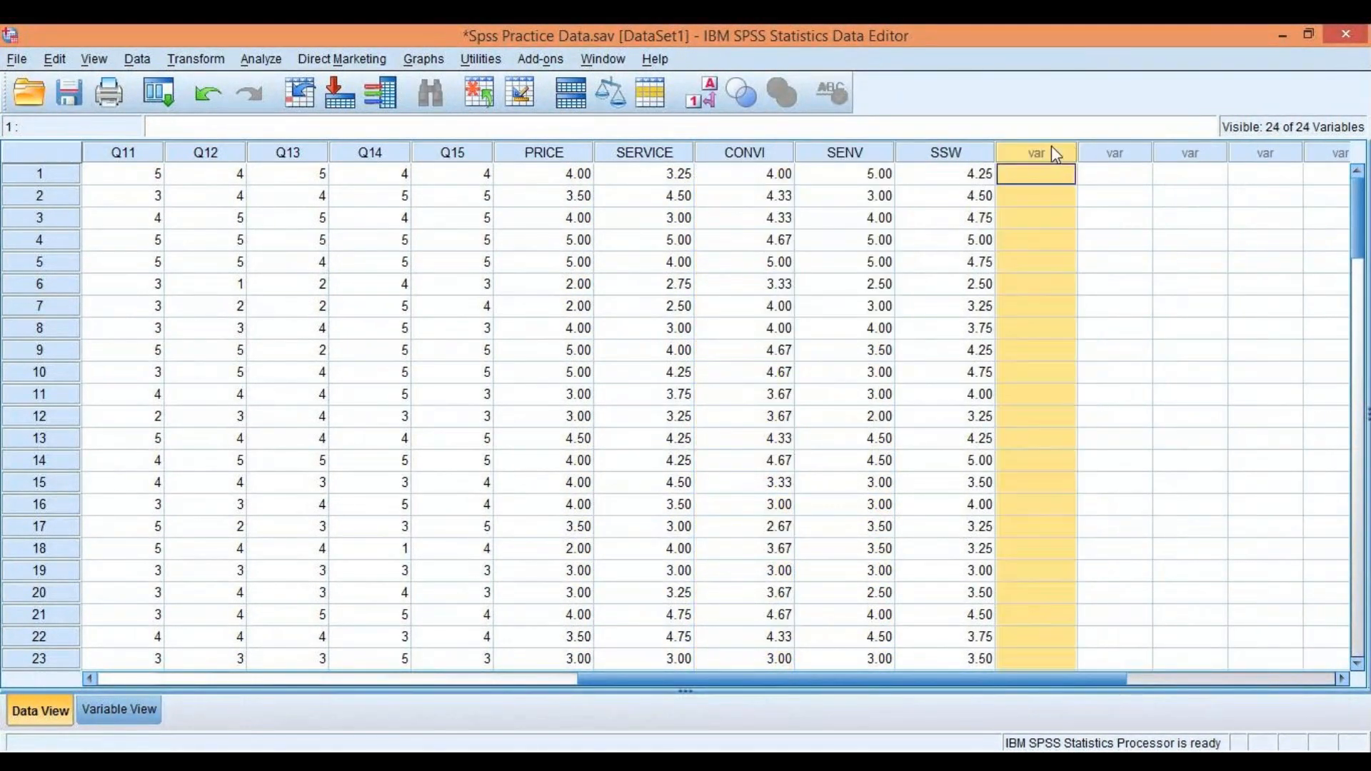
{"action": "right_click", "coordinate": [1052, 146]}
{"action": "left_click", "coordinate": [1100, 211]}
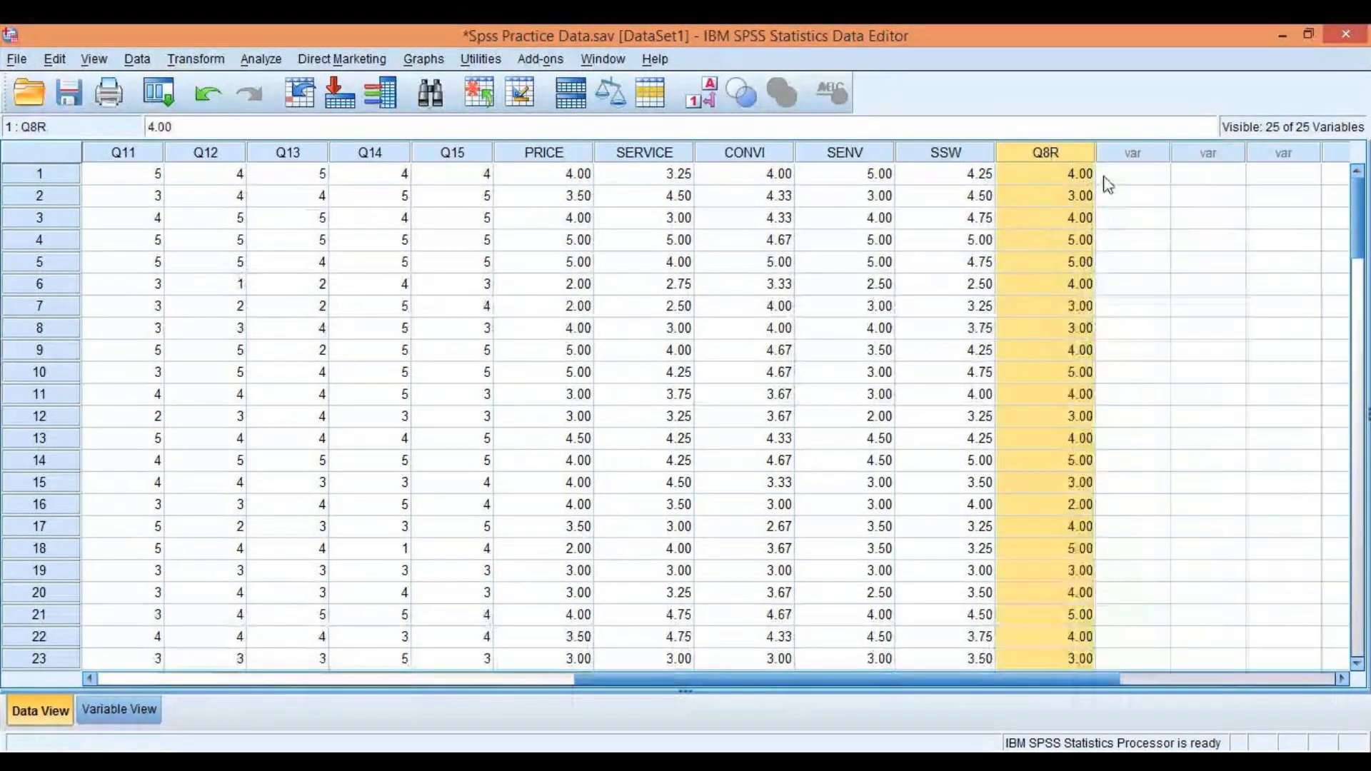
{"action": "left_click", "coordinate": [1111, 173]}
- Examine the adjacent computed columns PRICE through SSW in the data
{"action": "left_click_drag", "start_coordinate": [563, 154], "coordinate": [962, 151]}
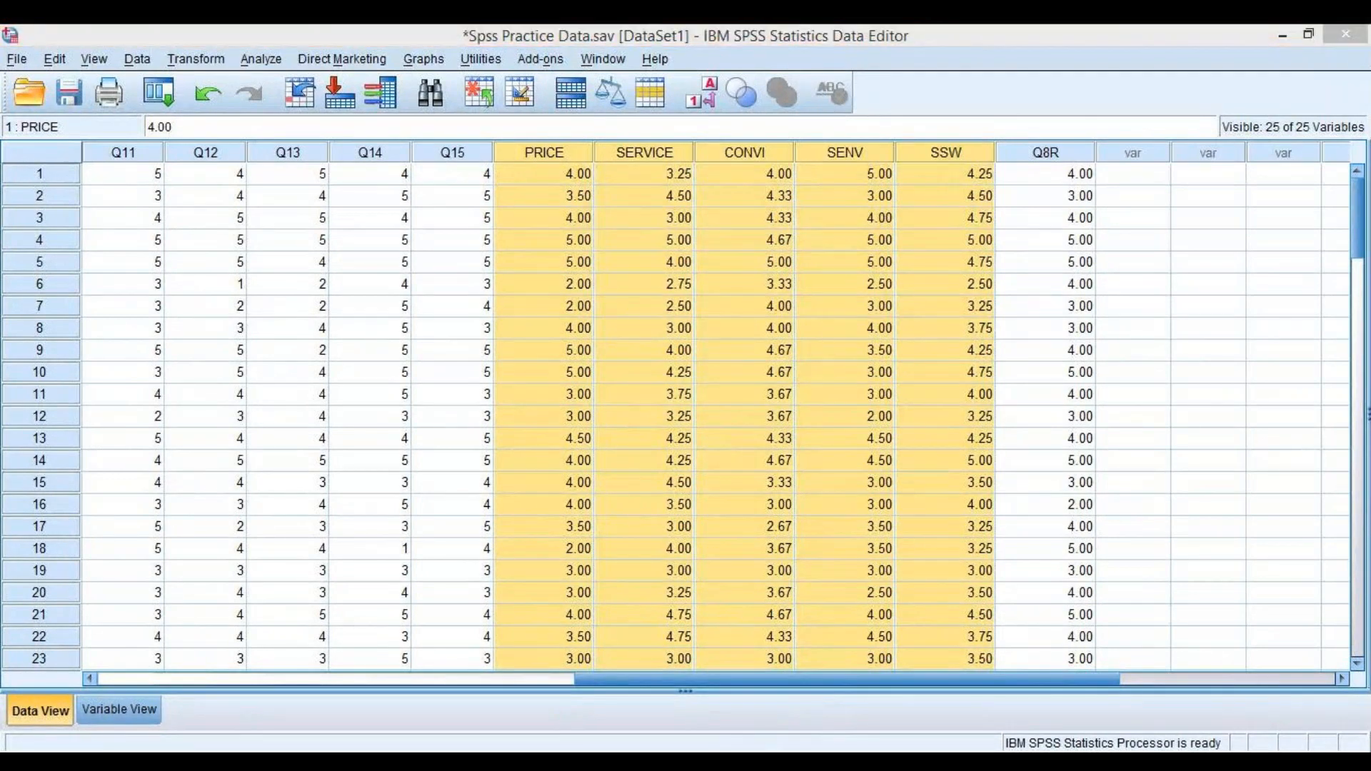
{"action": "left_click", "coordinate": [571, 382]}
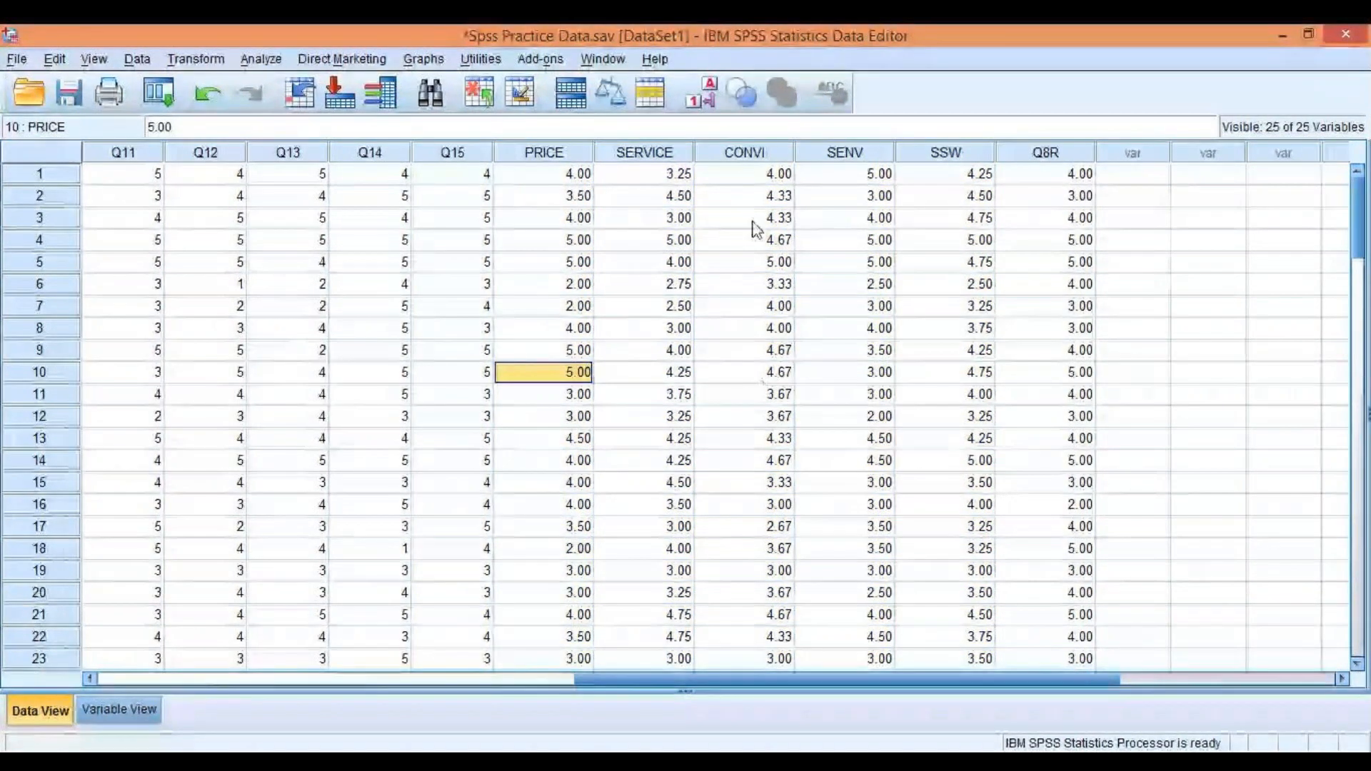
{"action": "left_click", "coordinate": [566, 153]}
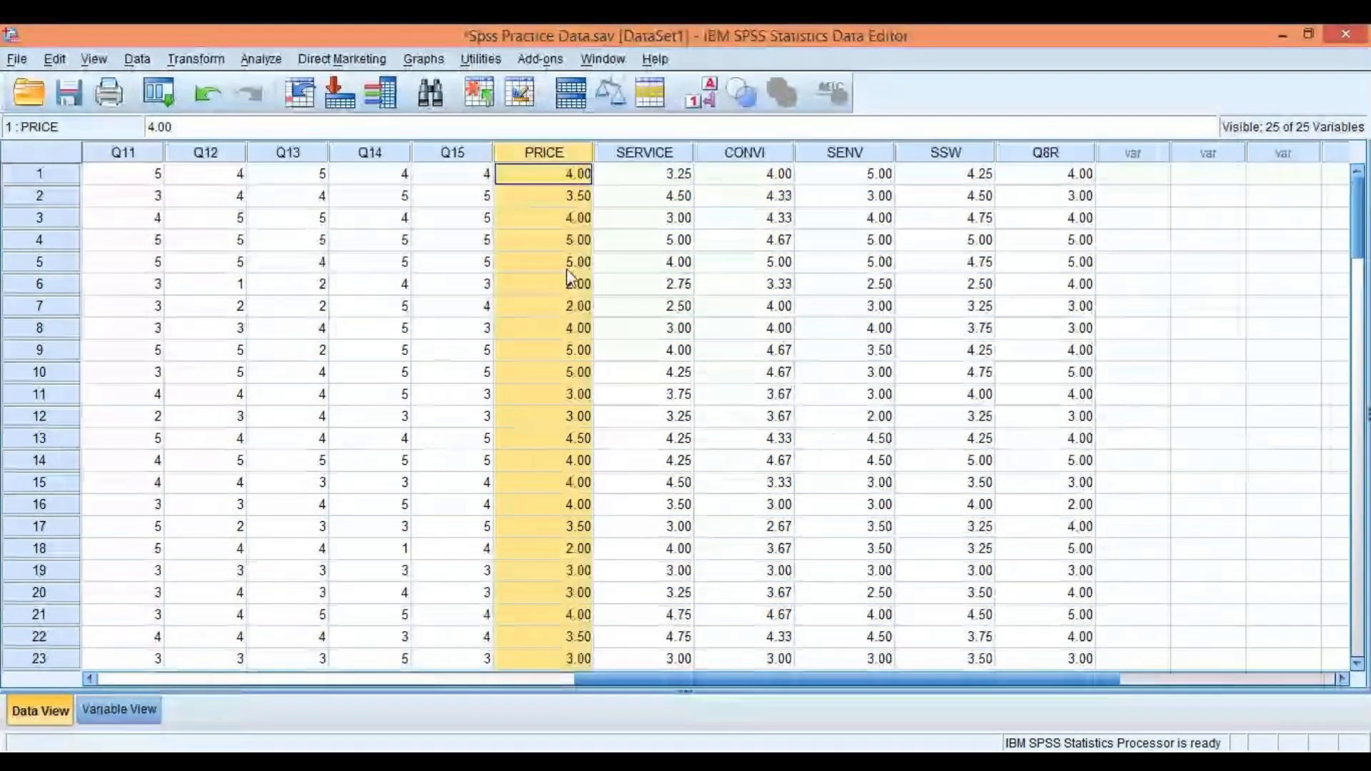
- Start a Descriptives analysis and add PRICE, SERVICE, CONVI, SENV and SSW as its variables
{"action": "left_click", "coordinate": [261, 58]}
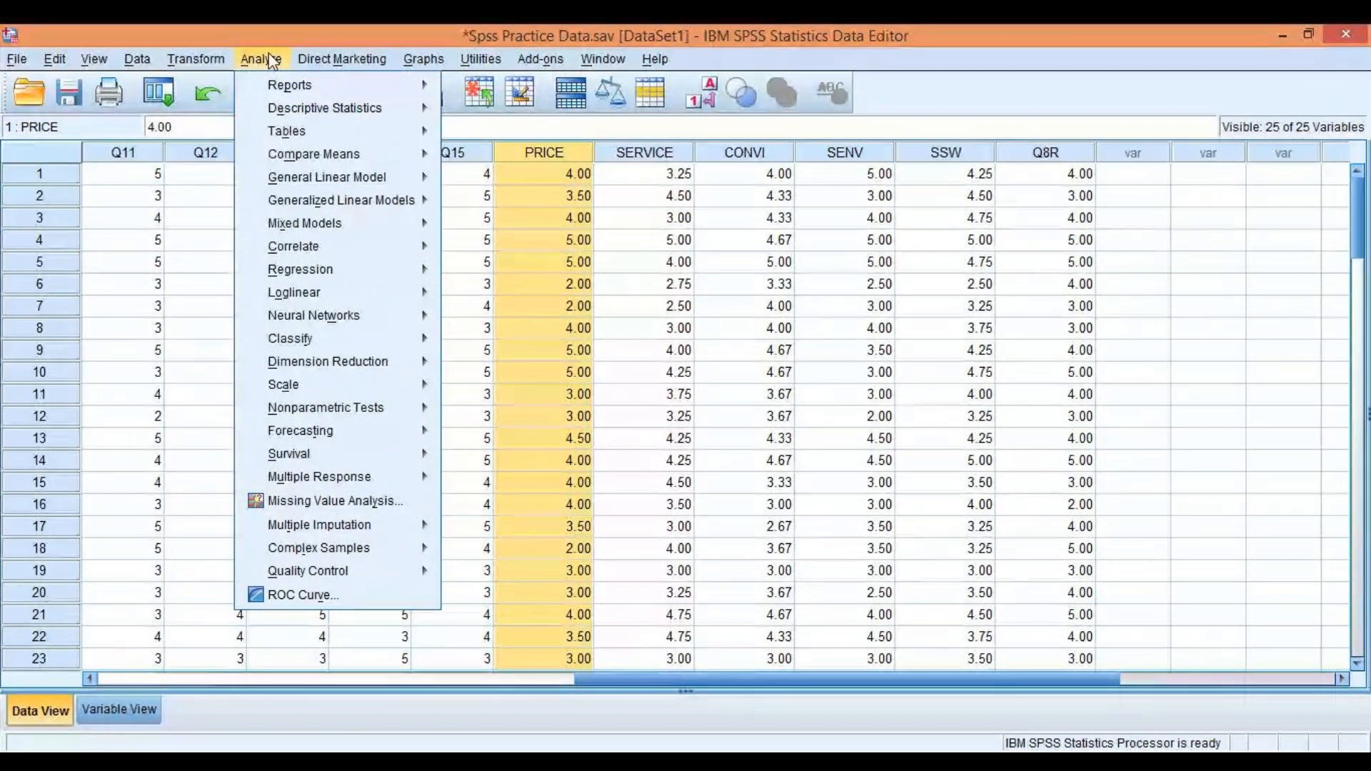
{"action": "mouse_move", "coordinate": [386, 108]}
{"action": "left_click", "coordinate": [521, 138]}
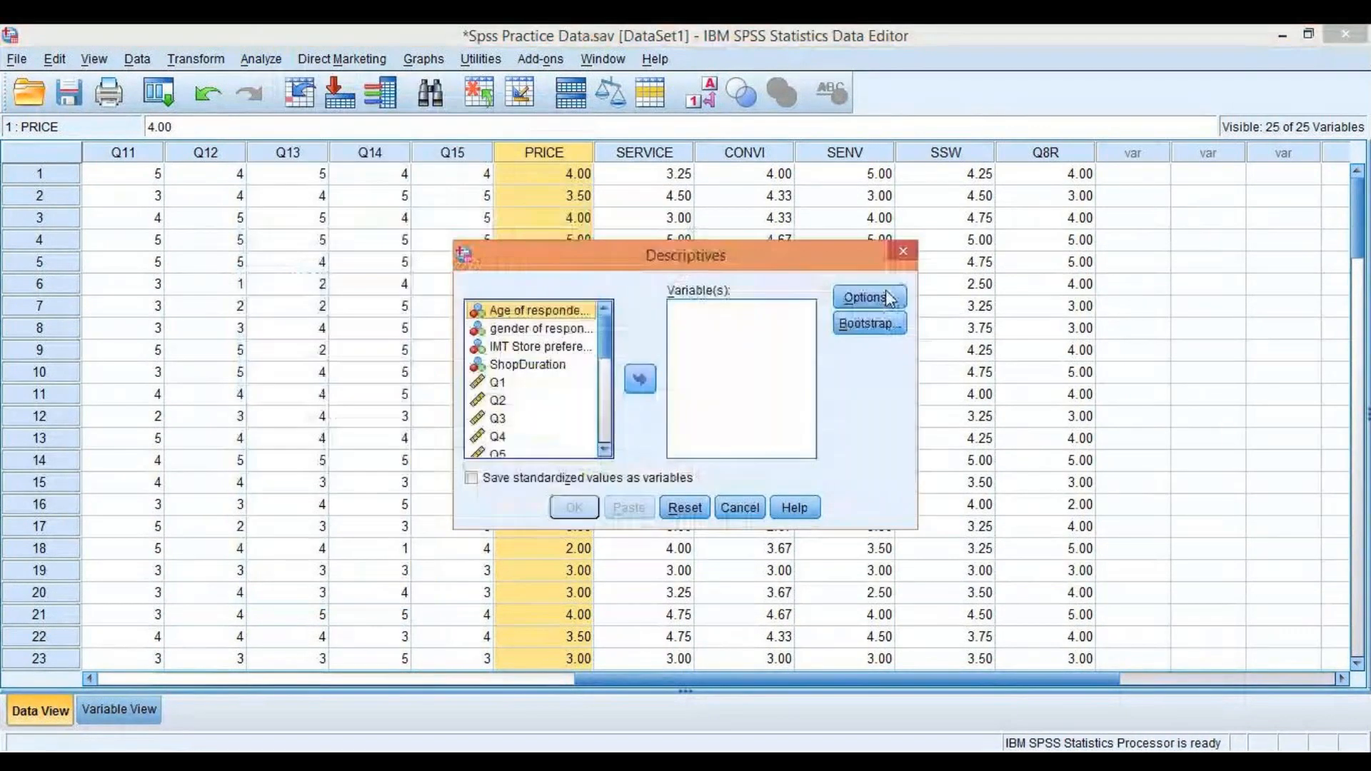
{"action": "left_click_drag", "start_coordinate": [602, 337], "coordinate": [614, 471]}
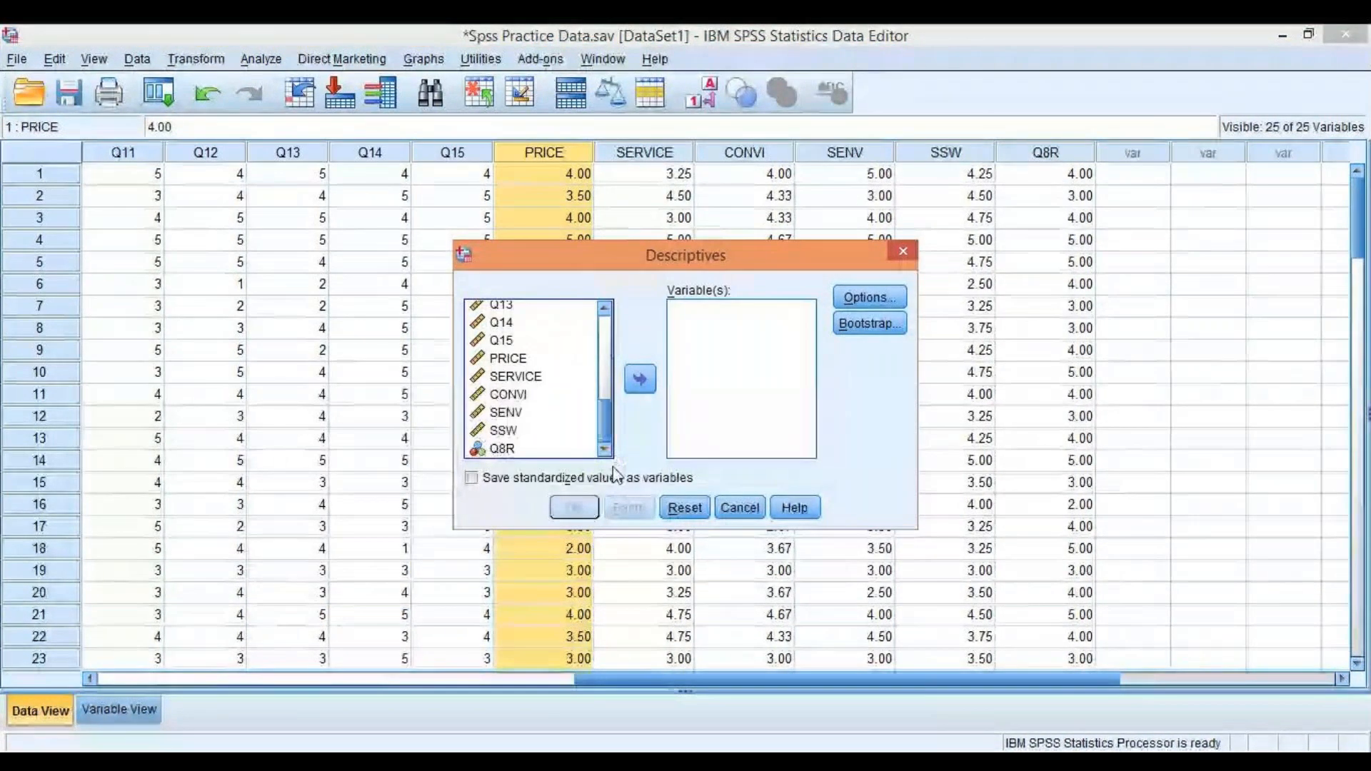
{"action": "left_click", "coordinate": [514, 361]}
{"action": "key", "text": "shift+Down"}
{"action": "key", "text": "shift+Down"}
{"action": "key", "text": "shift+Down"}
{"action": "key", "text": "shift+Down"}
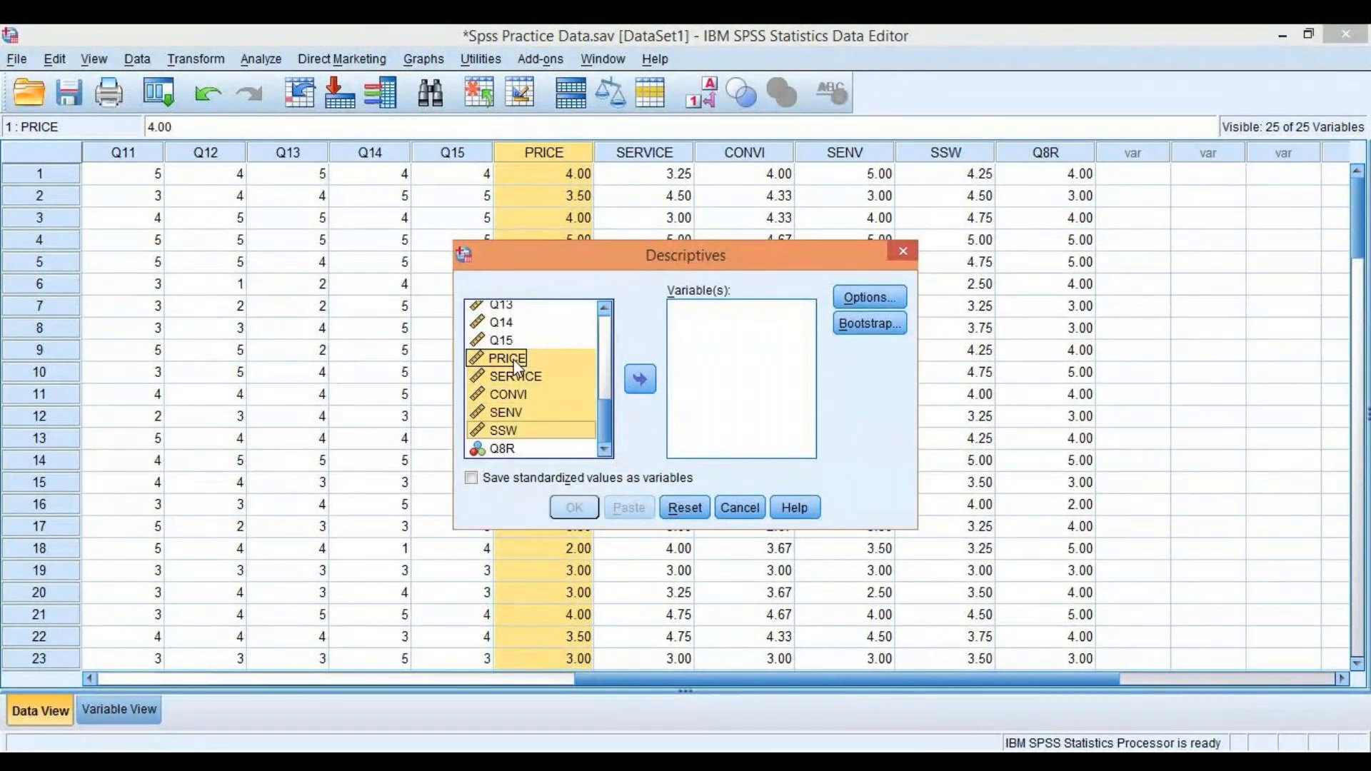
{"action": "left_click", "coordinate": [640, 379]}
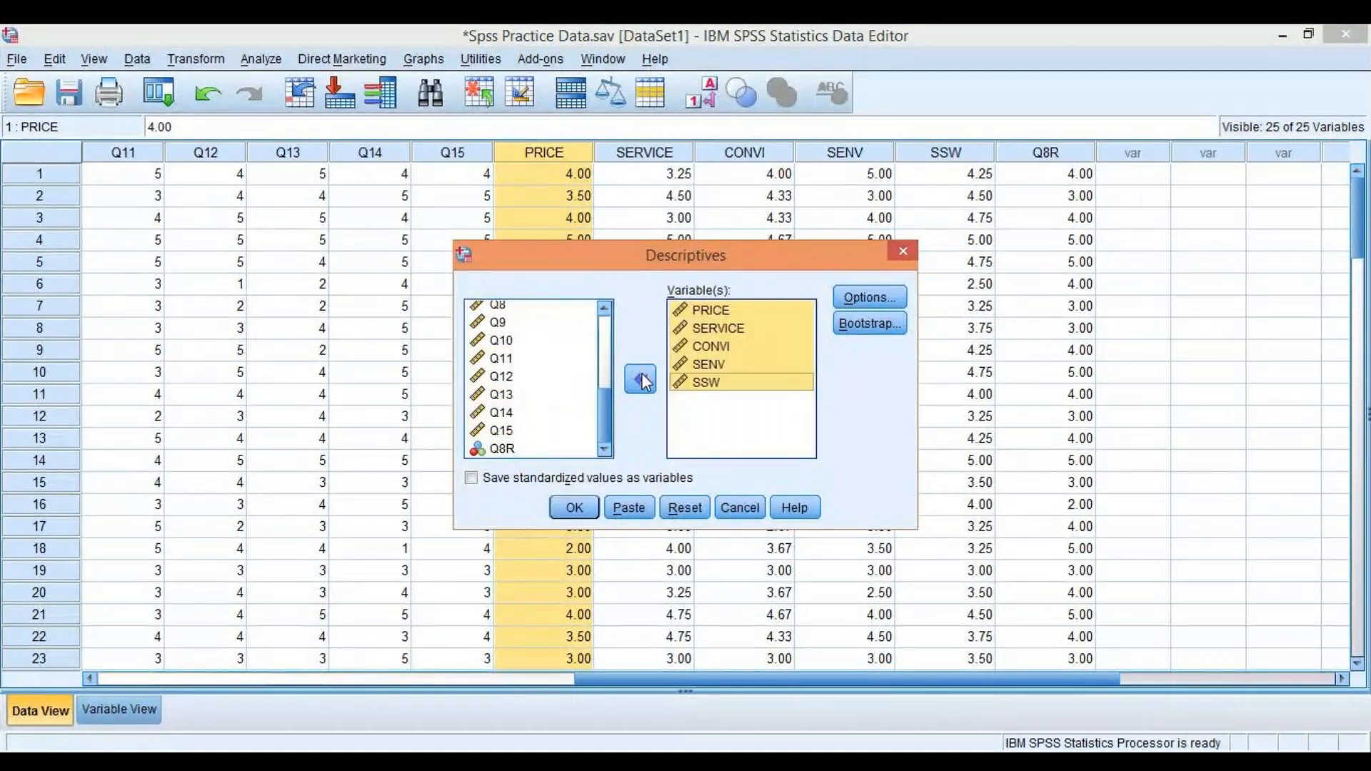
- Add range, kurtosis and skewness to the descriptive statistics options and run the analysis
{"action": "left_click", "coordinate": [901, 300]}
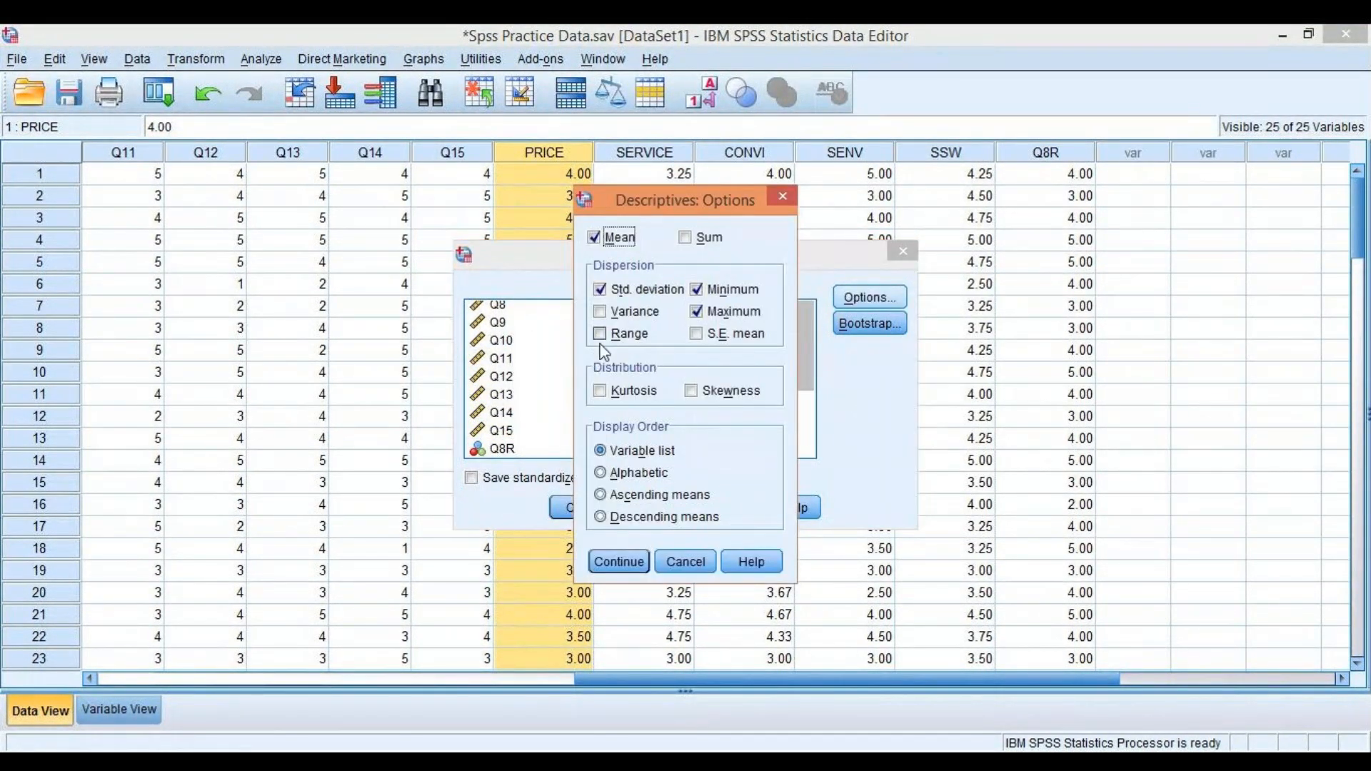
{"action": "left_click", "coordinate": [619, 339]}
{"action": "left_click", "coordinate": [628, 391]}
{"action": "left_click", "coordinate": [753, 394]}
{"action": "left_click", "coordinate": [620, 563]}
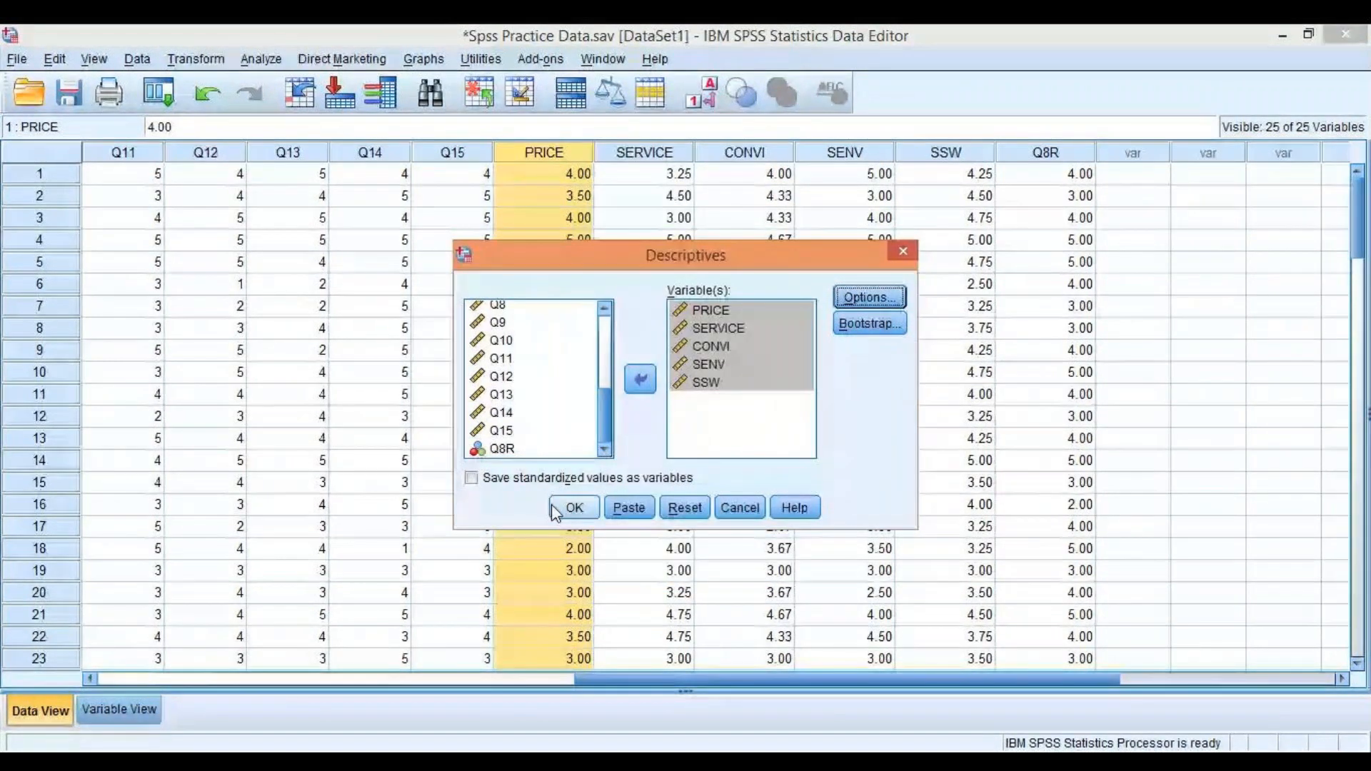
{"action": "left_click", "coordinate": [856, 293]}
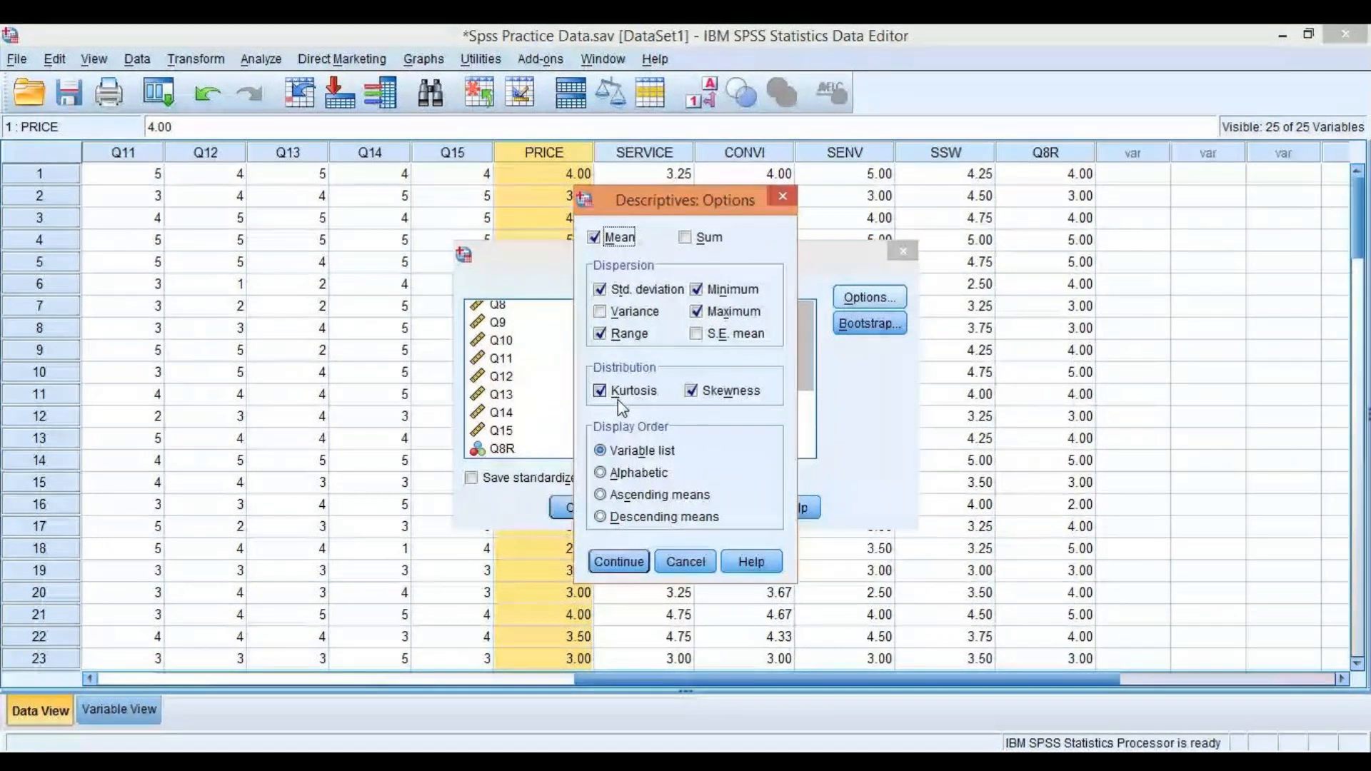
{"action": "left_click", "coordinate": [616, 561]}
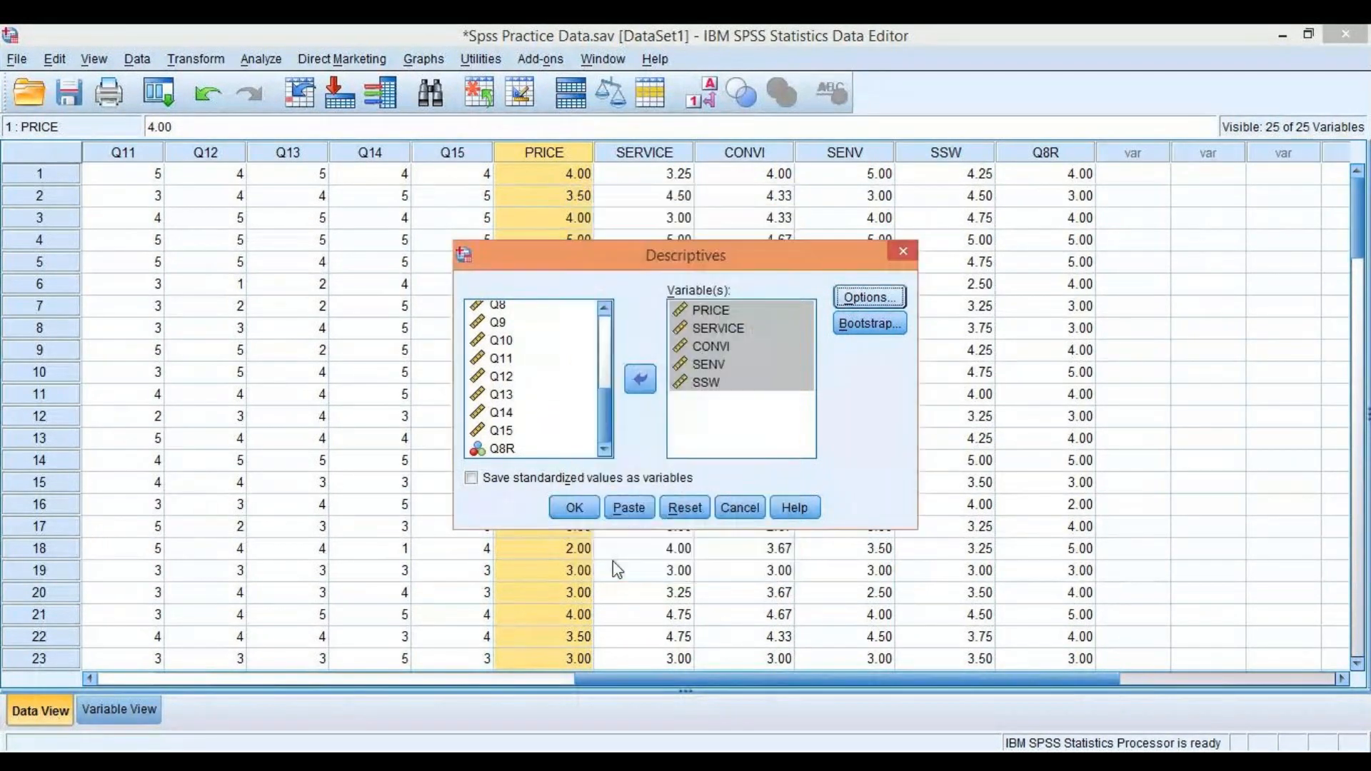
{"action": "left_click", "coordinate": [576, 508]}
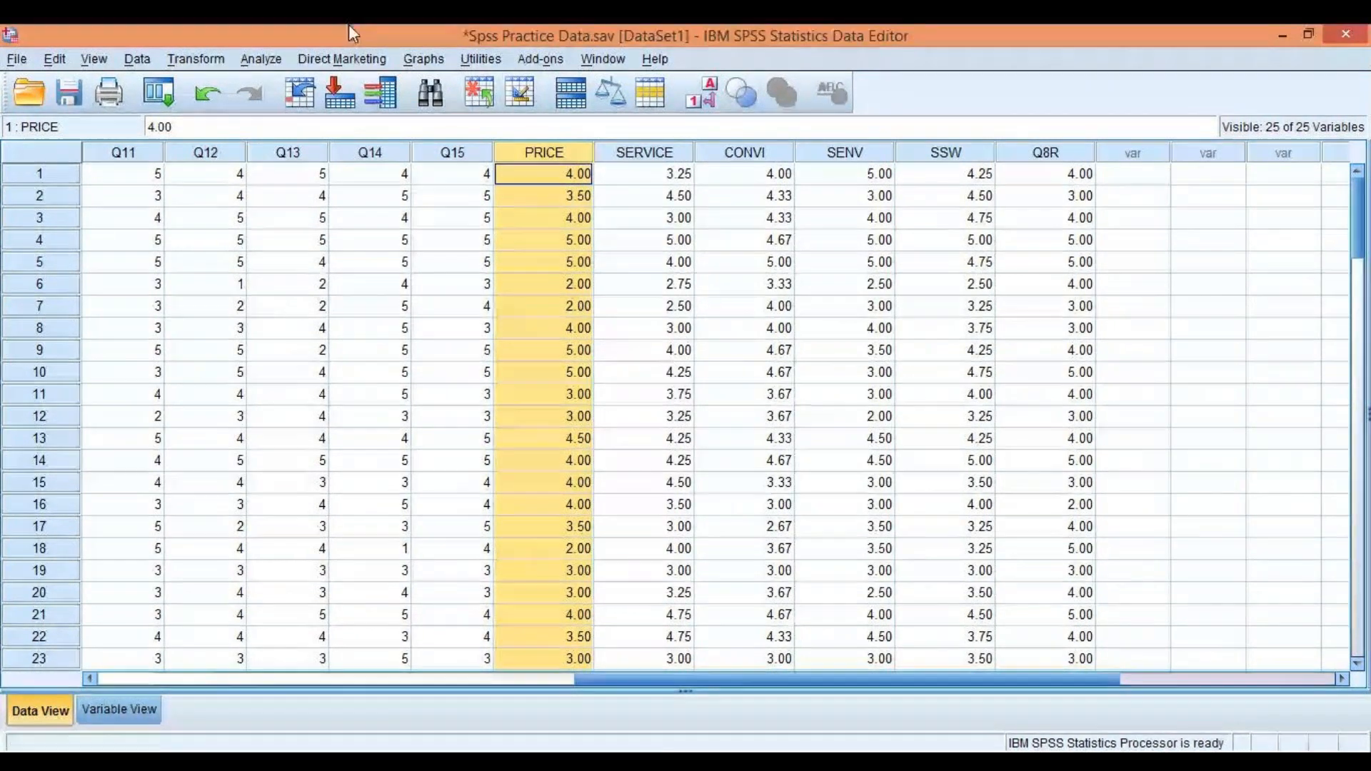
- Run a bivariate Pearson correlation with two-tailed significance on PRICE, SERVICE, CONVI, SENV and SSW
{"action": "left_click", "coordinate": [261, 60]}
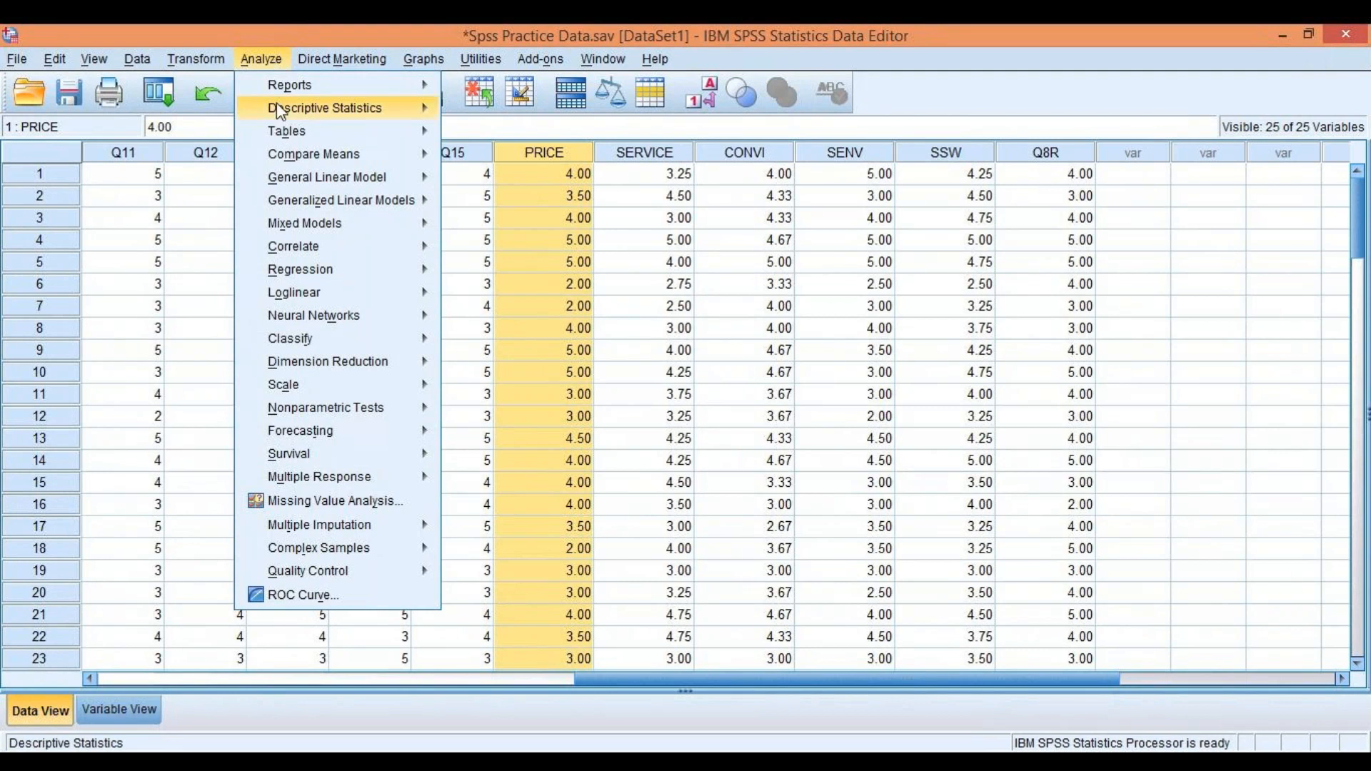
{"action": "mouse_move", "coordinate": [327, 269]}
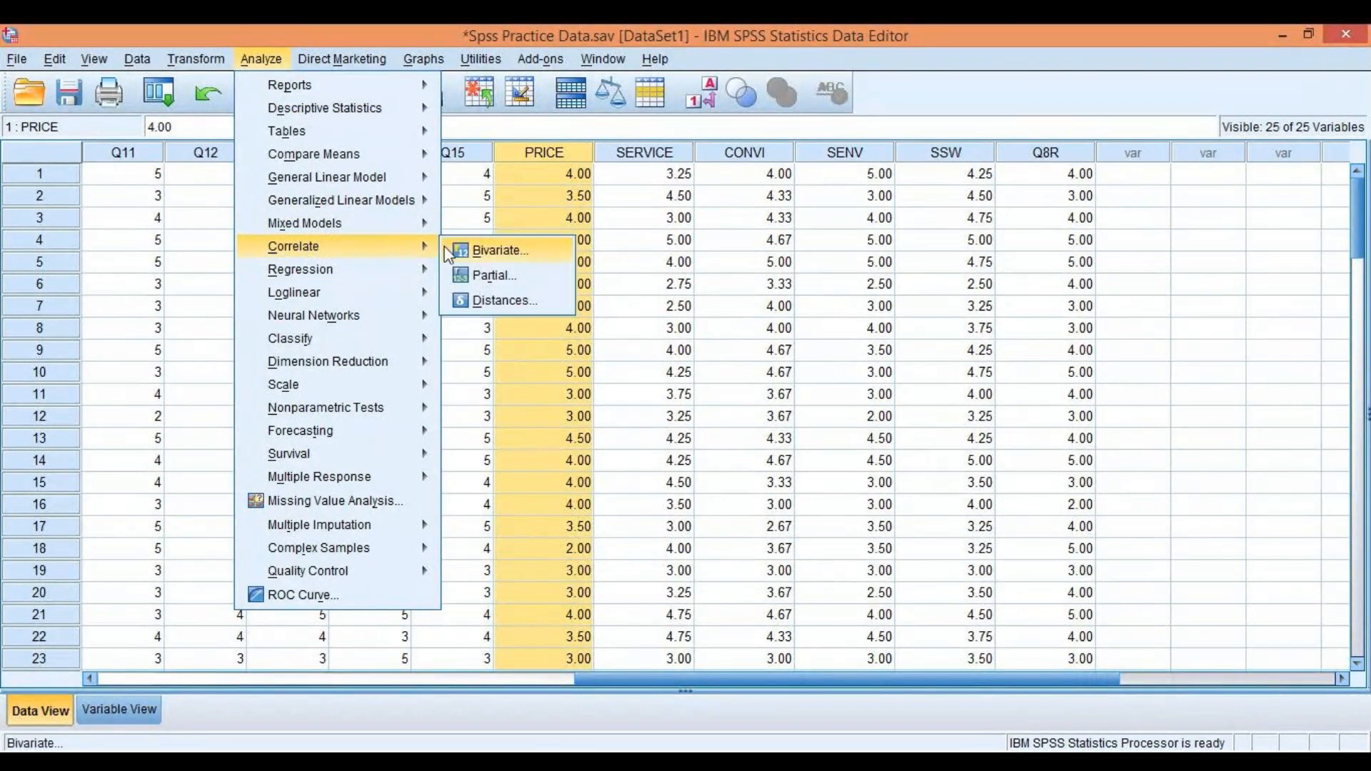
{"action": "left_click", "coordinate": [479, 249]}
{"action": "left_click_drag", "start_coordinate": [612, 287], "coordinate": [605, 377]}
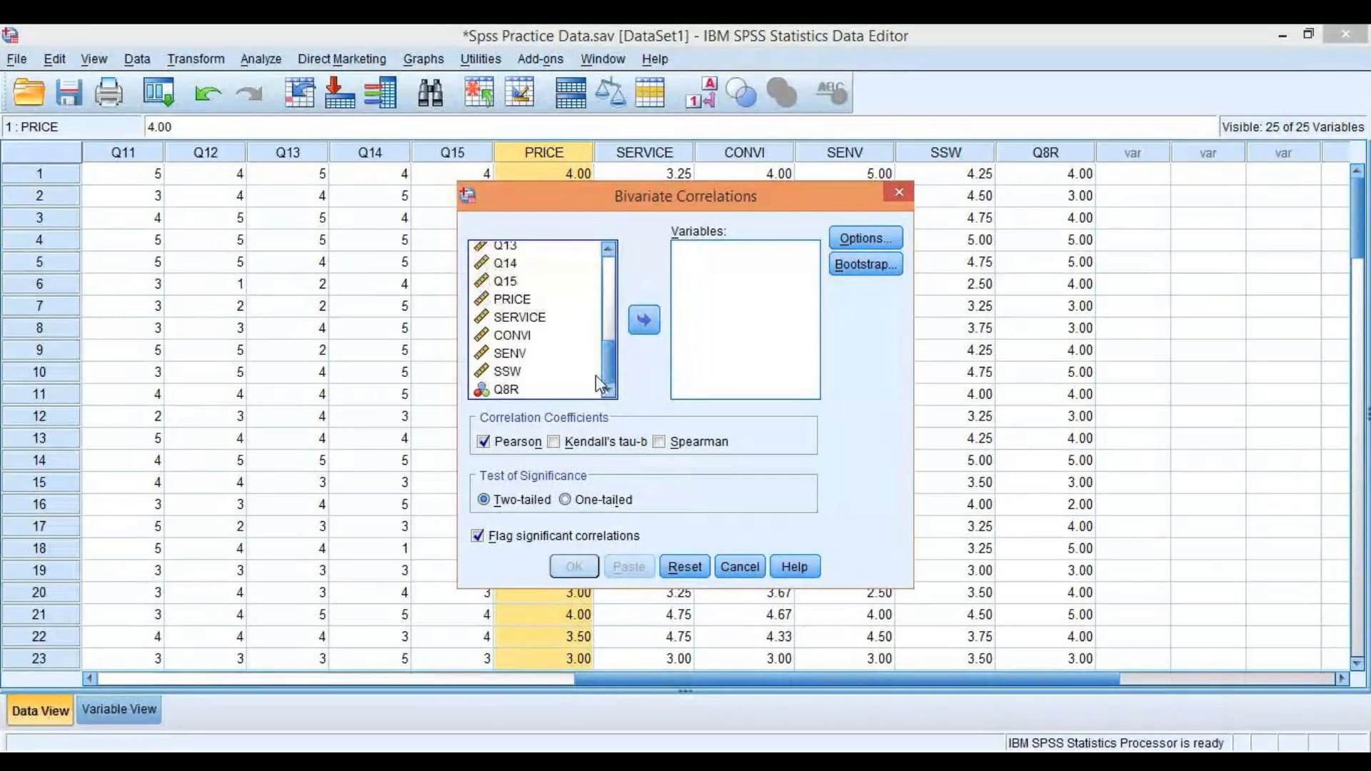
{"action": "left_click", "coordinate": [515, 299]}
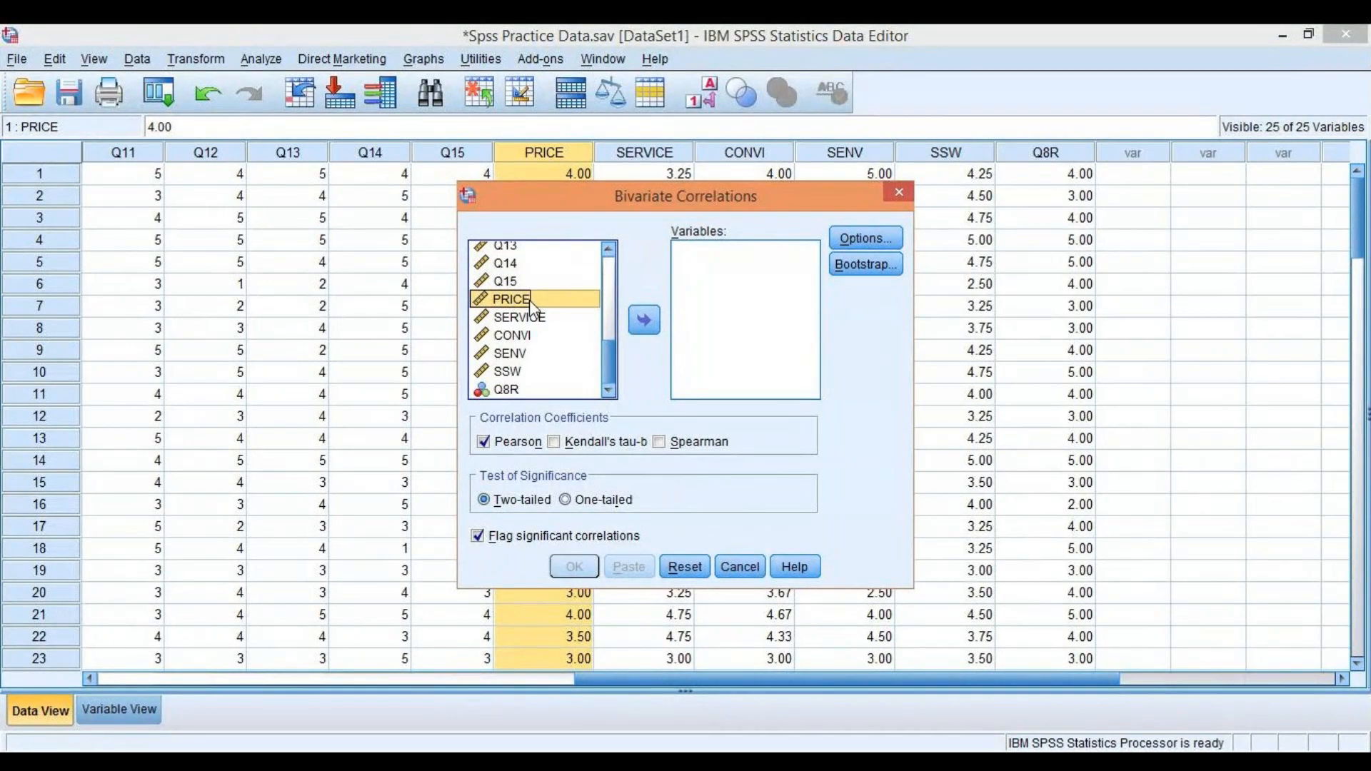
{"action": "key", "text": "shift+Down"}
{"action": "key", "text": "shift+Down"}
{"action": "key", "text": "shift+Down"}
{"action": "key", "text": "shift+Down"}
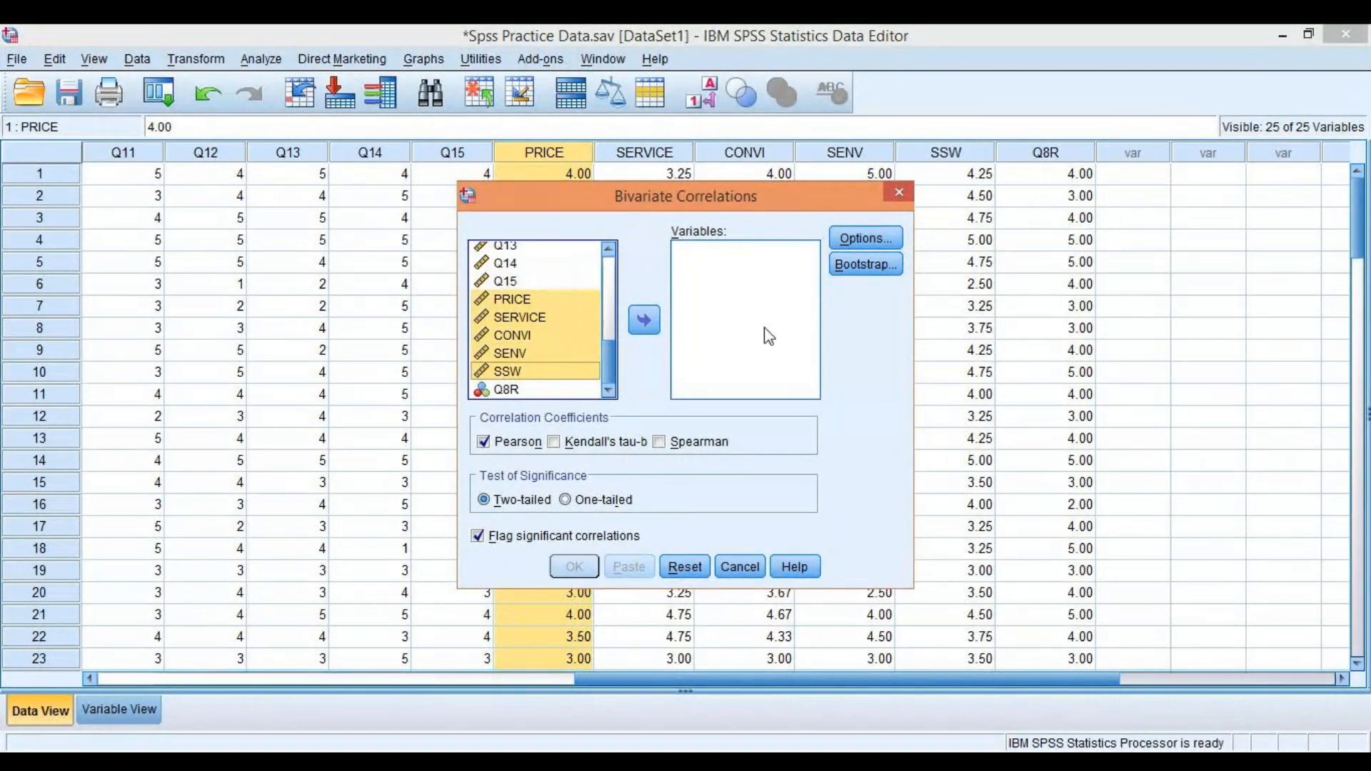
{"action": "left_click", "coordinate": [646, 320]}
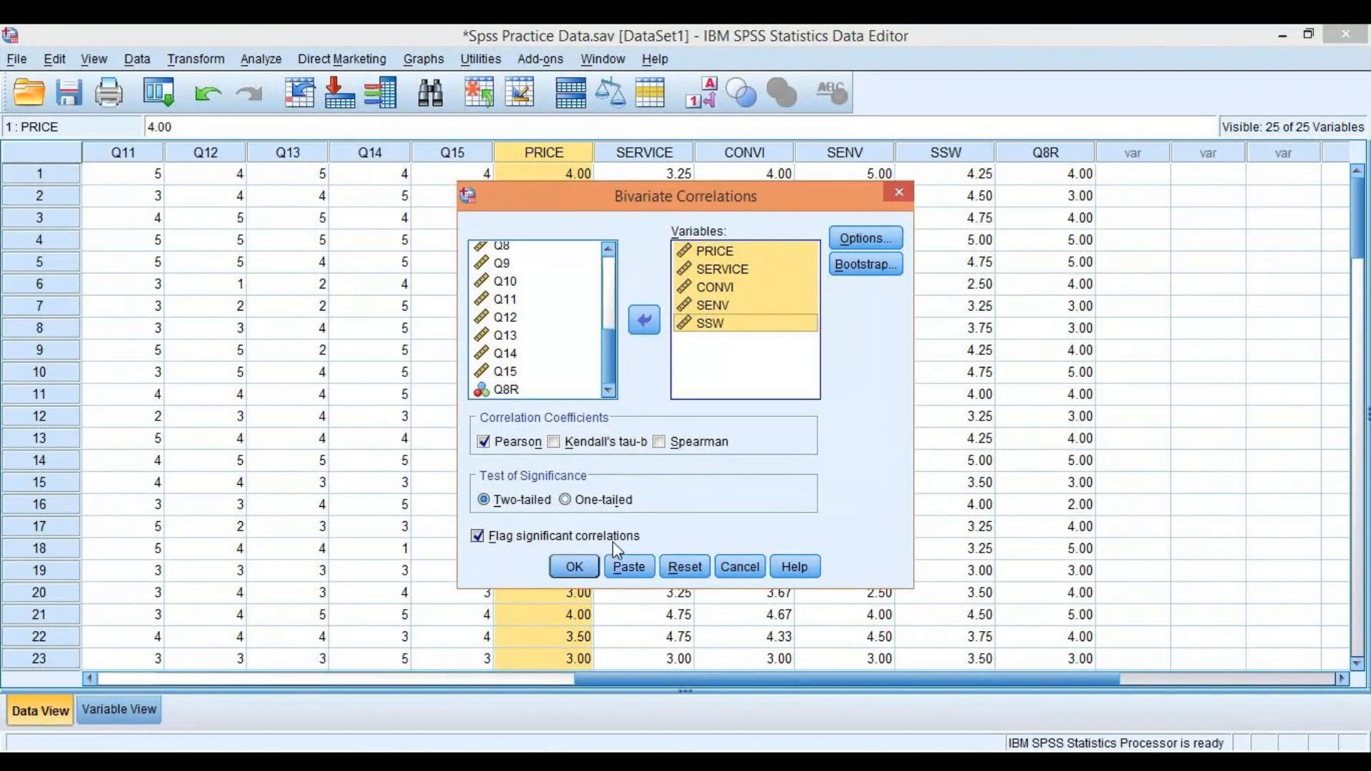
{"action": "left_click", "coordinate": [574, 569]}
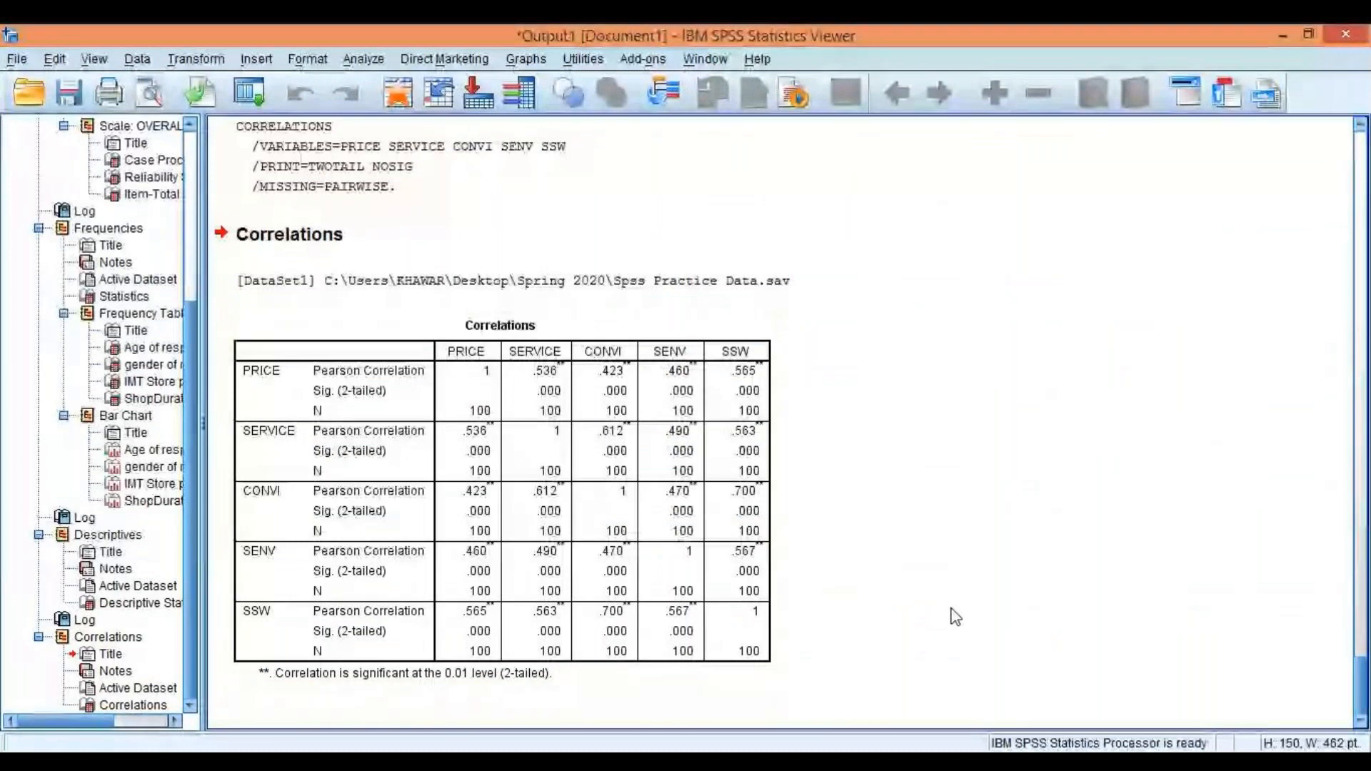
- Examine the Descriptive Statistics table and the Correlations table for the five constructs in the output
{"action": "scroll", "coordinate": [980, 710], "scroll_direction": "up", "scroll_amount": 5}
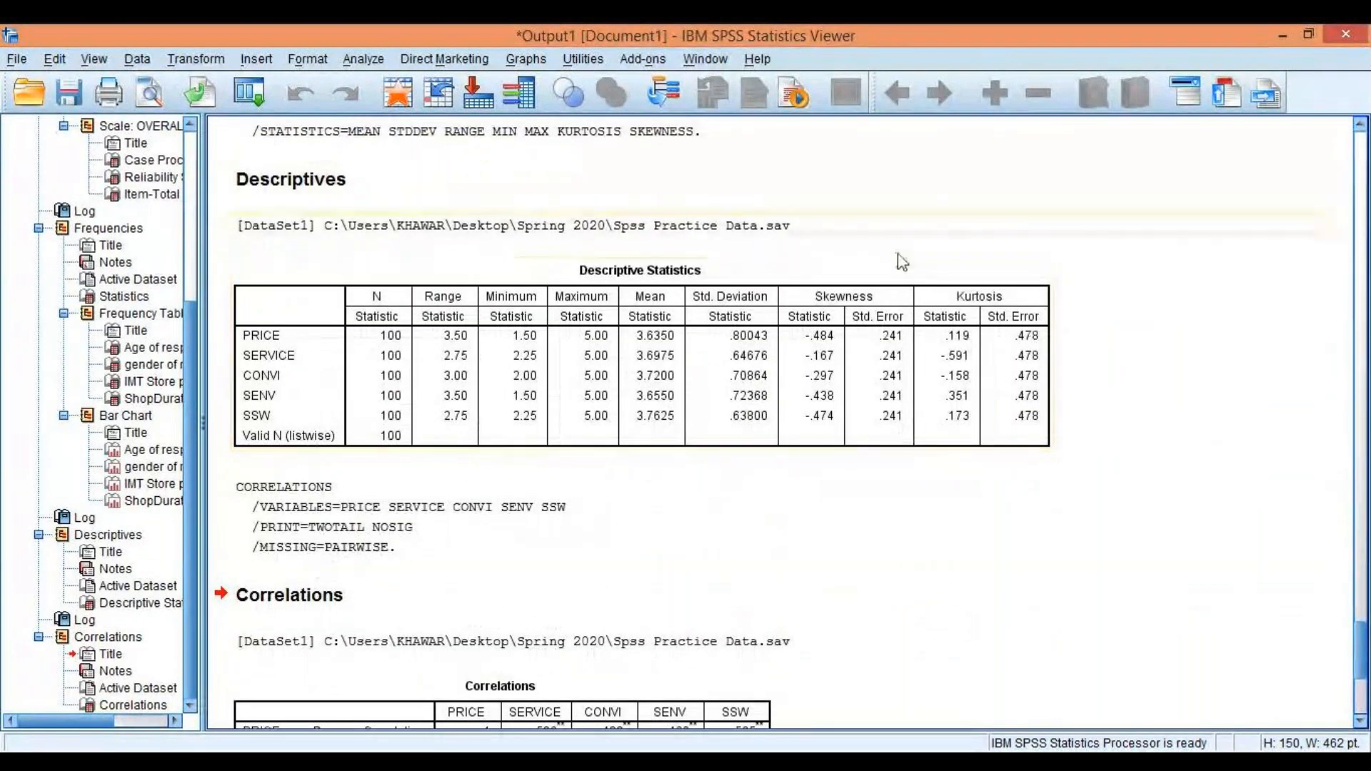
{"action": "left_click", "coordinate": [632, 352]}
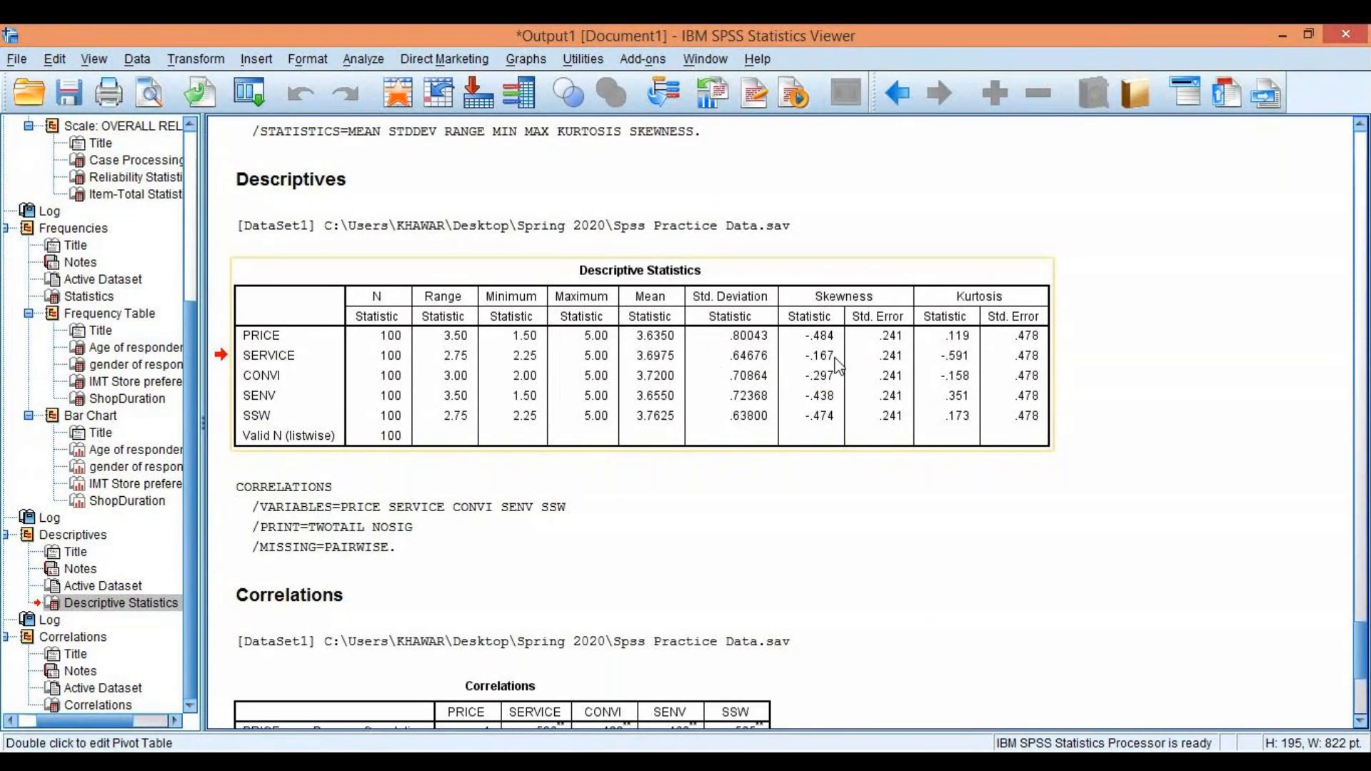
{"action": "scroll", "coordinate": [1058, 500], "scroll_direction": "down", "scroll_amount": 5}
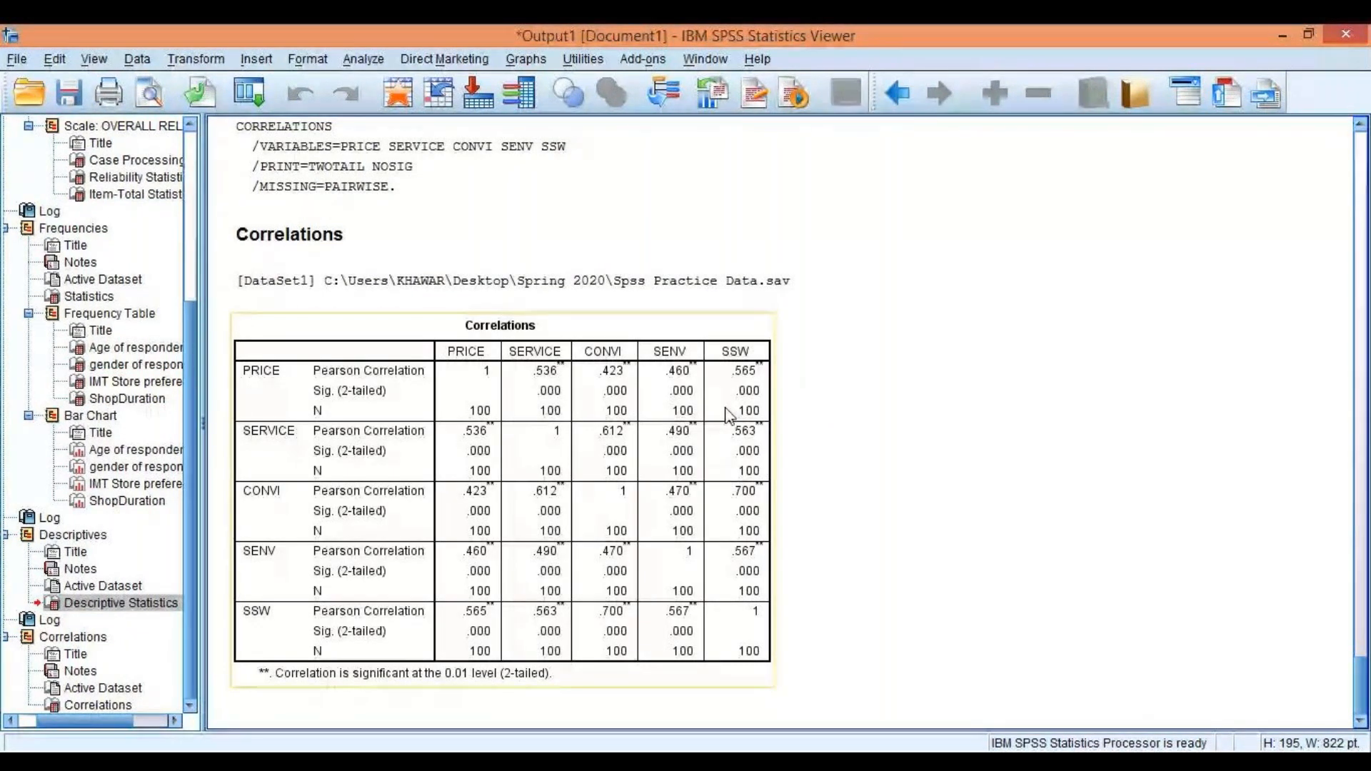
{"action": "left_click", "coordinate": [743, 389]}
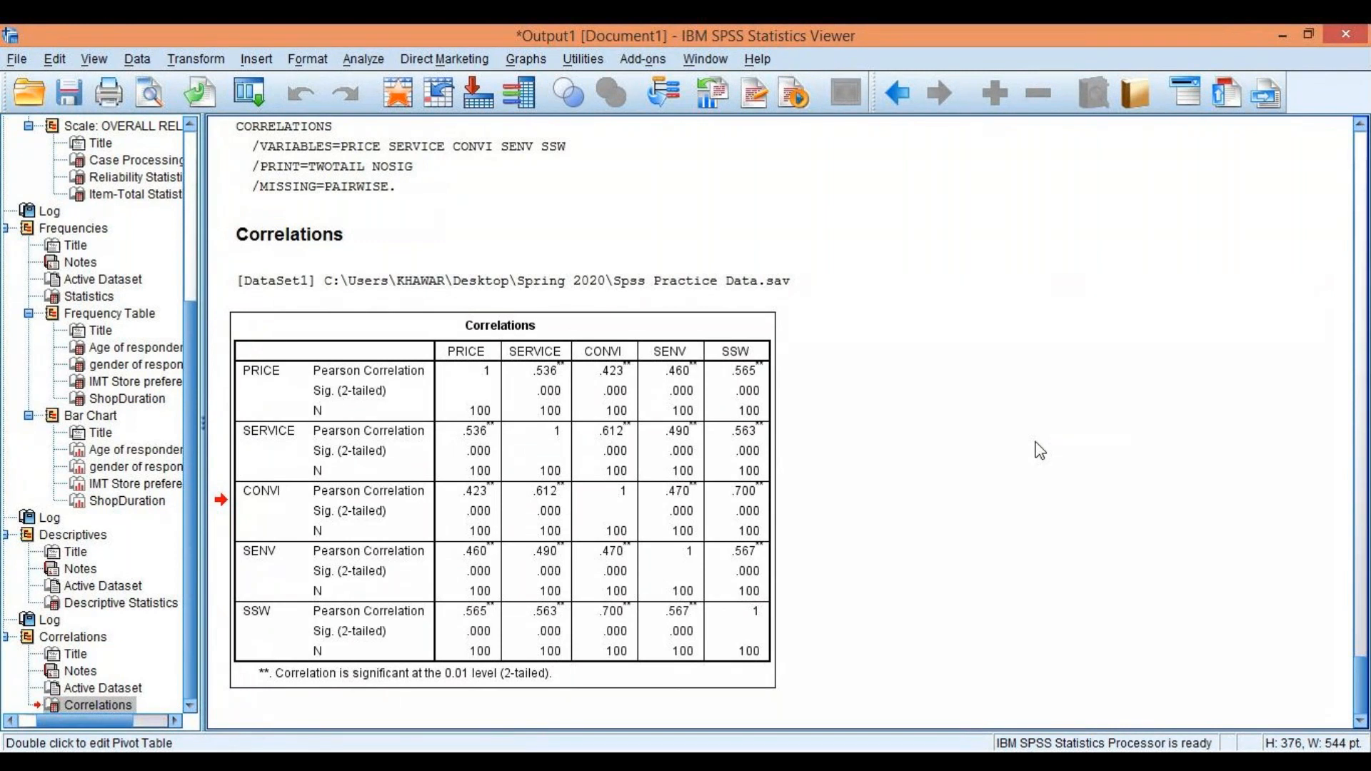
{"action": "left_click", "coordinate": [528, 537]}
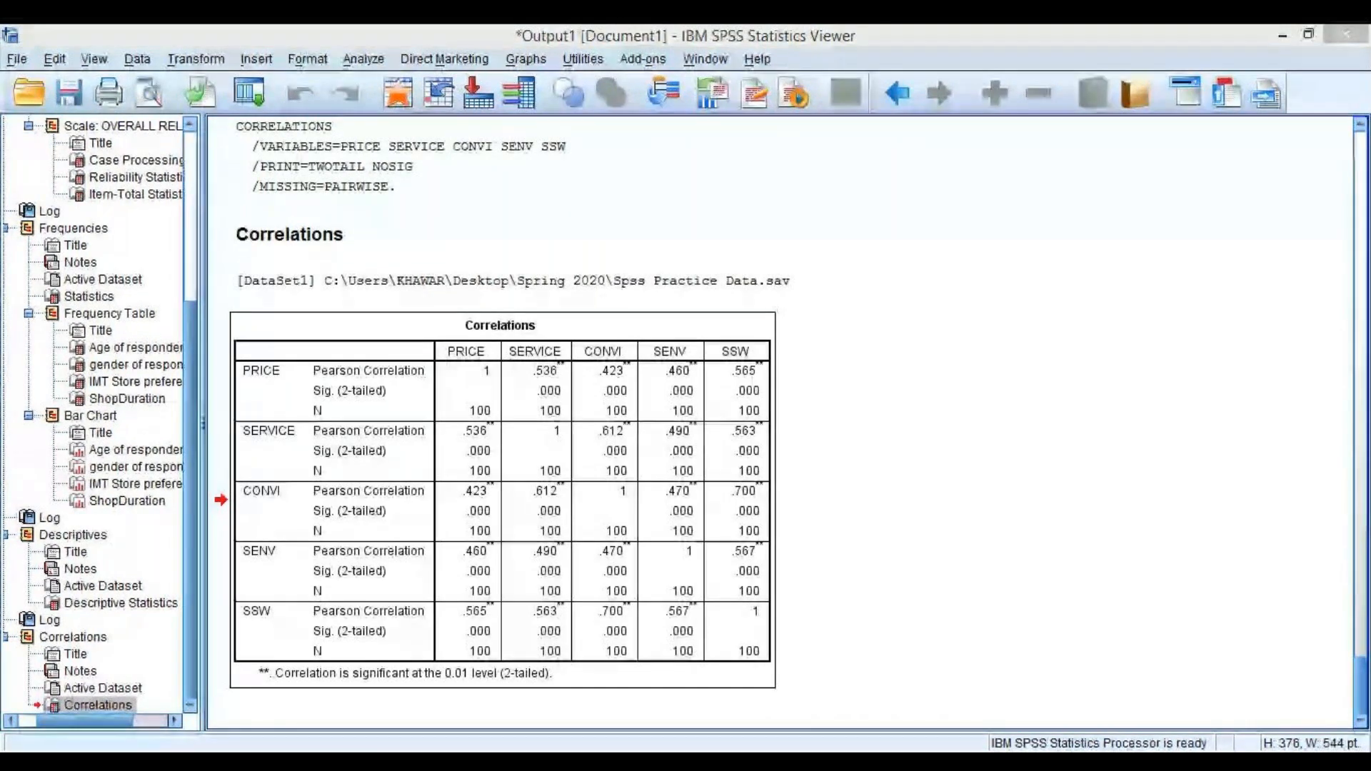
{"action": "left_click", "coordinate": [900, 500]}
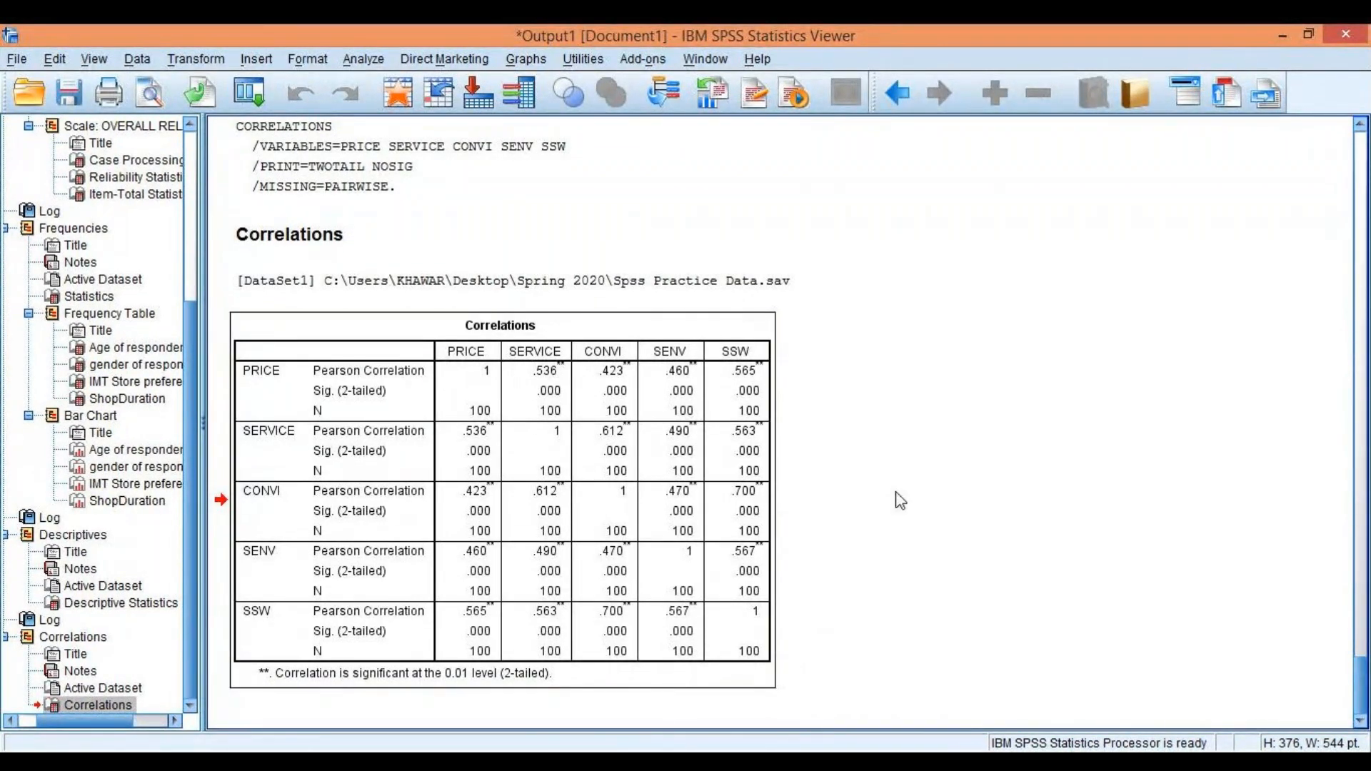